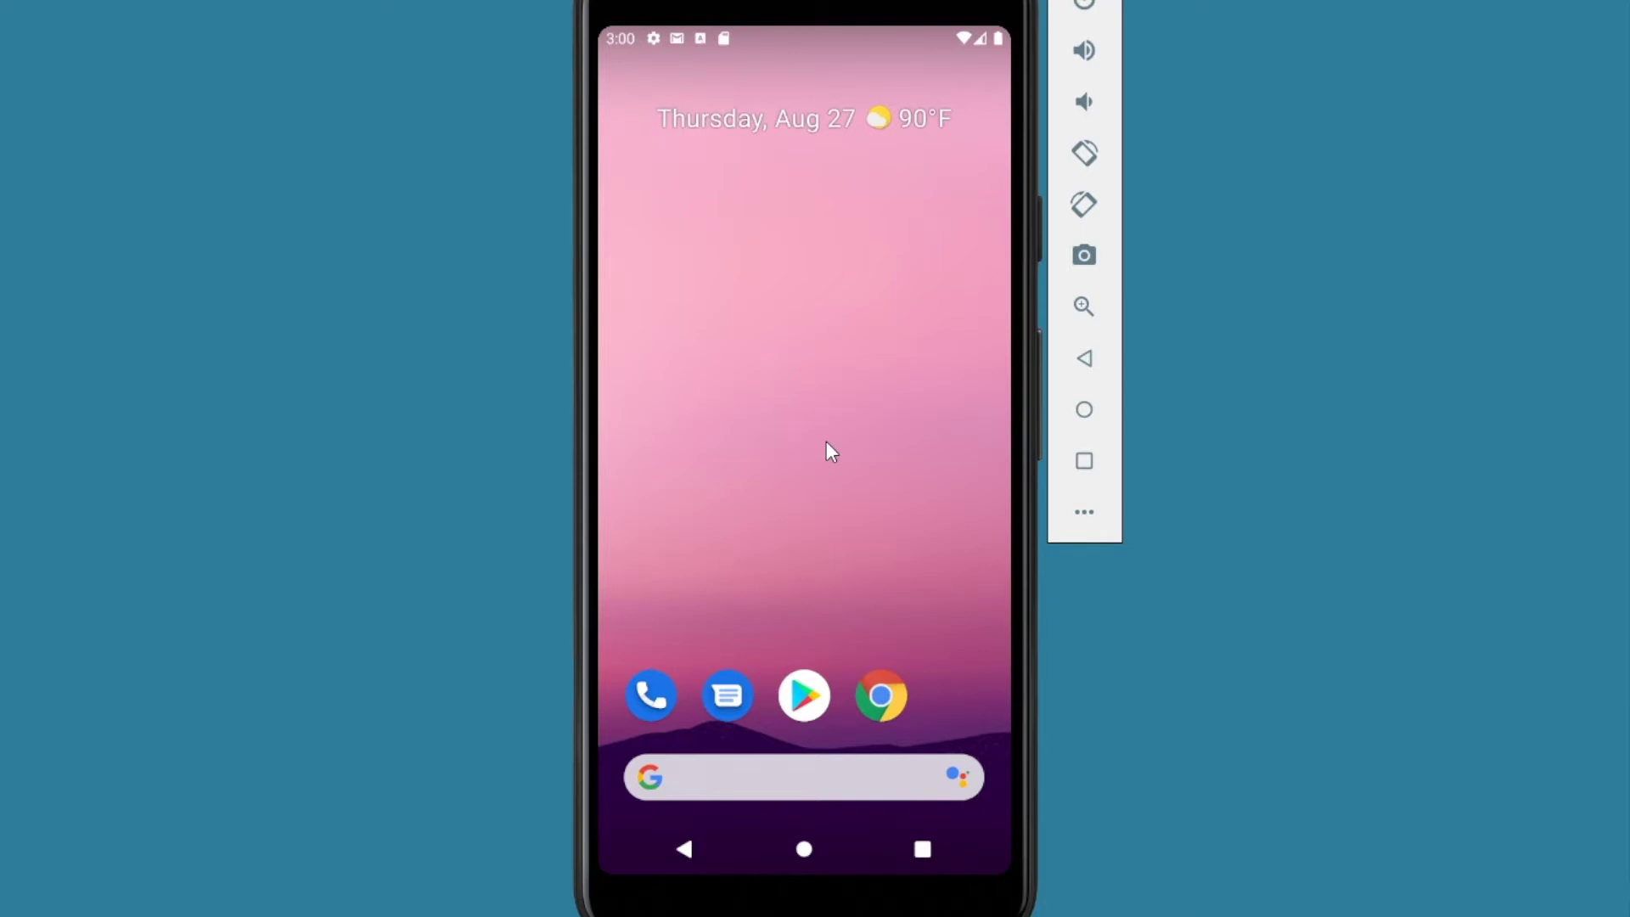
# Step: Search Google Play for 'bitwar' and install Bitwarden Password Manager
pyautogui.click(815, 690)
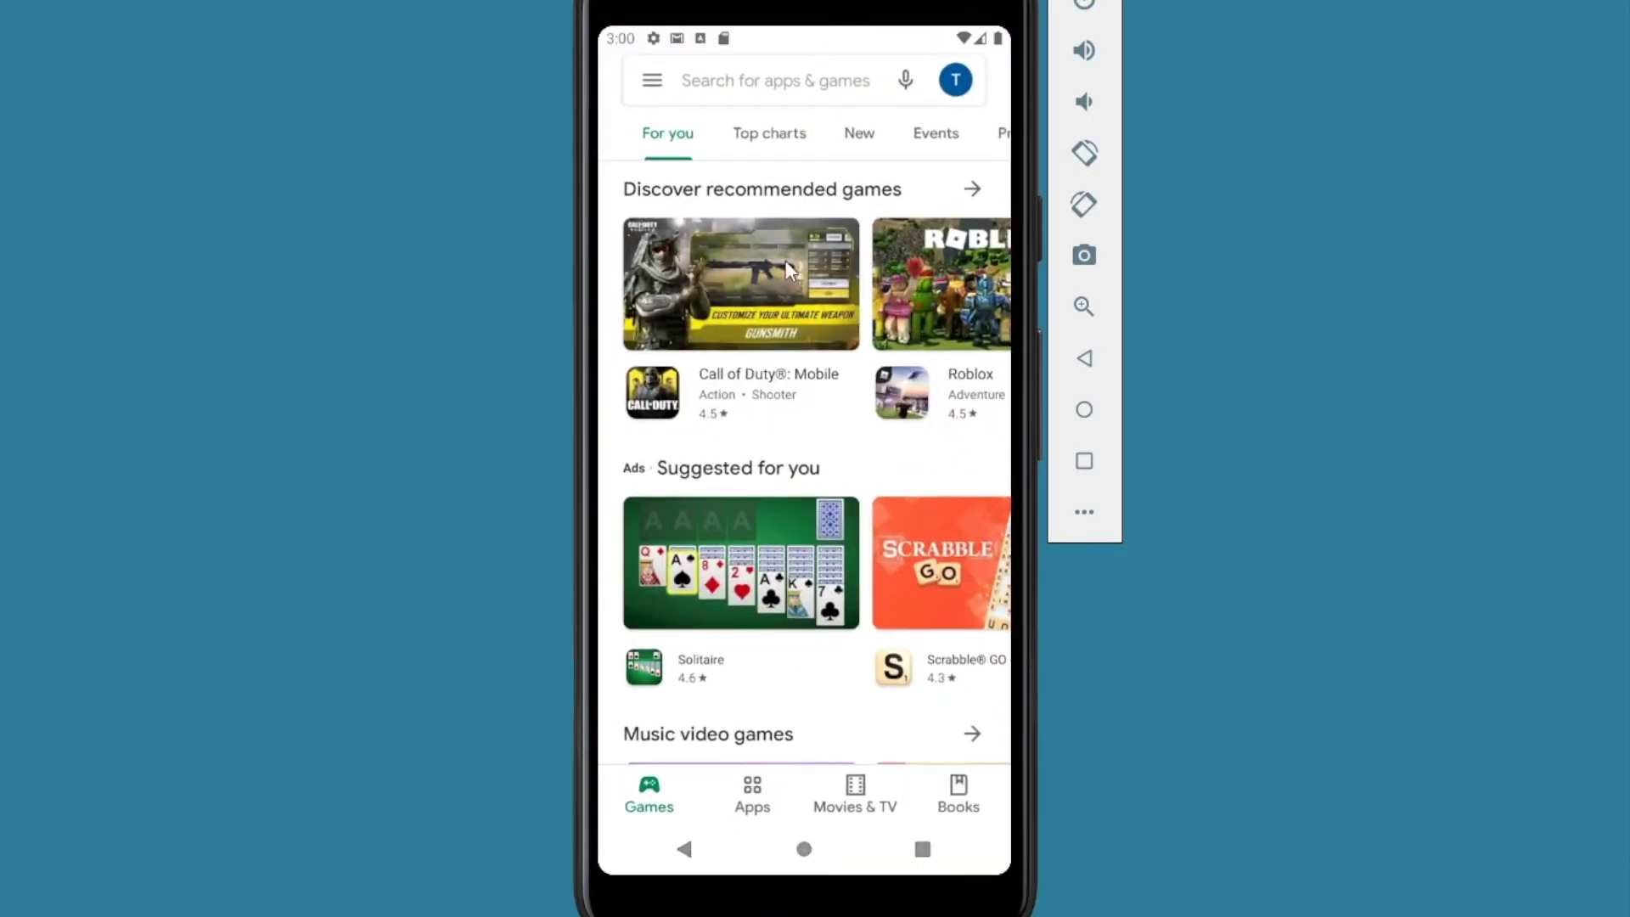
pyautogui.click(737, 85)
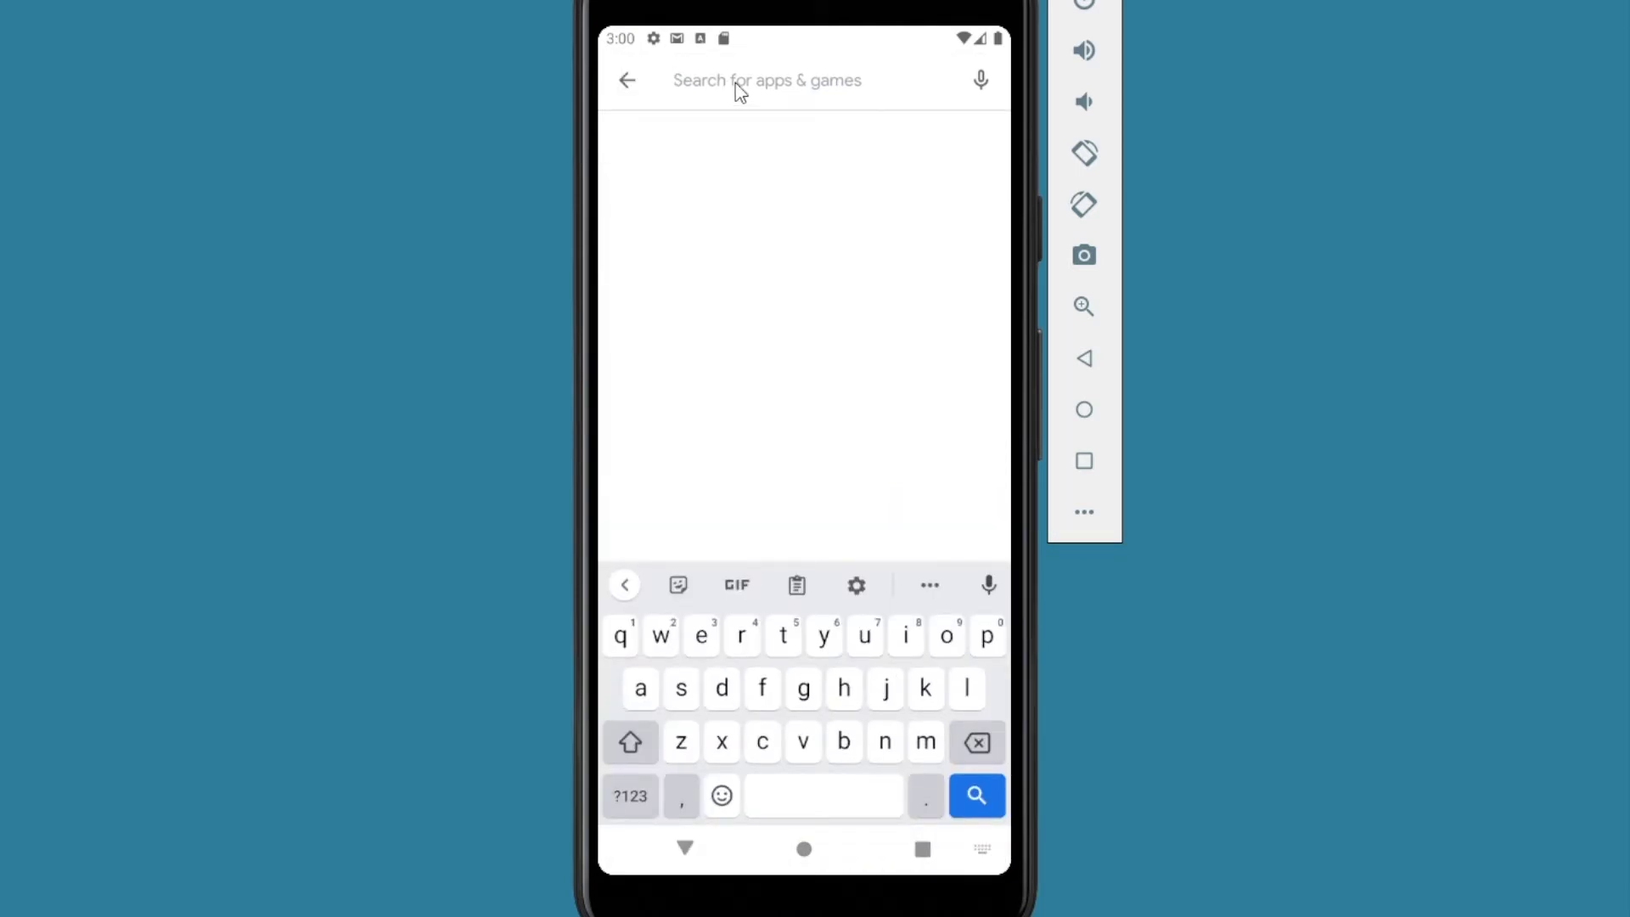
pyautogui.write('bitwar')
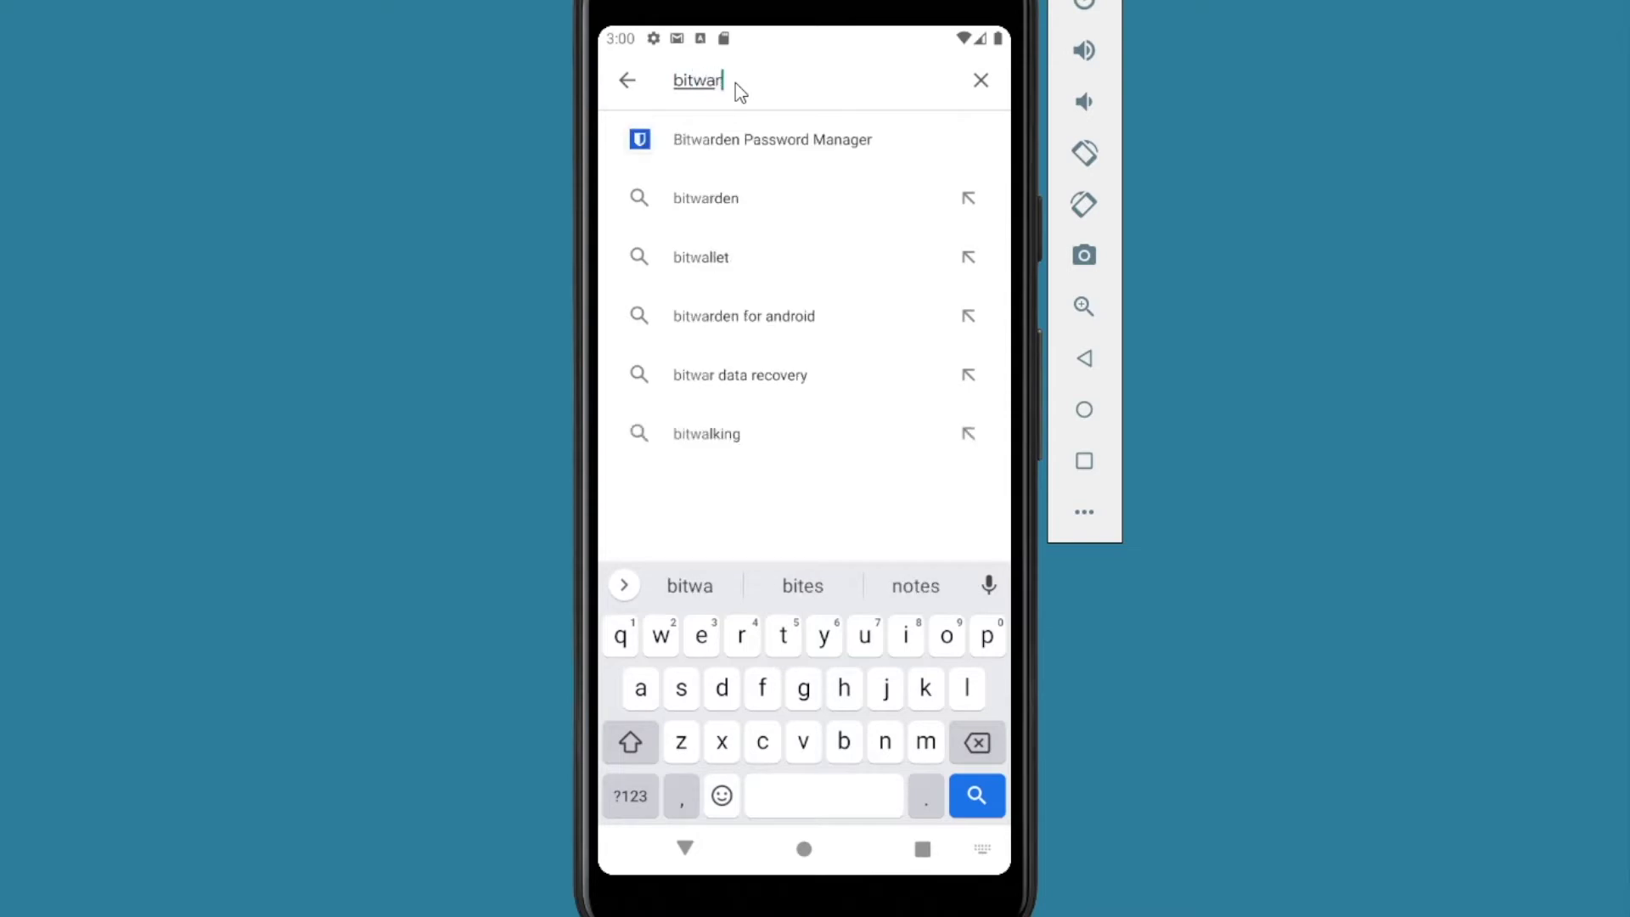
pyautogui.click(729, 151)
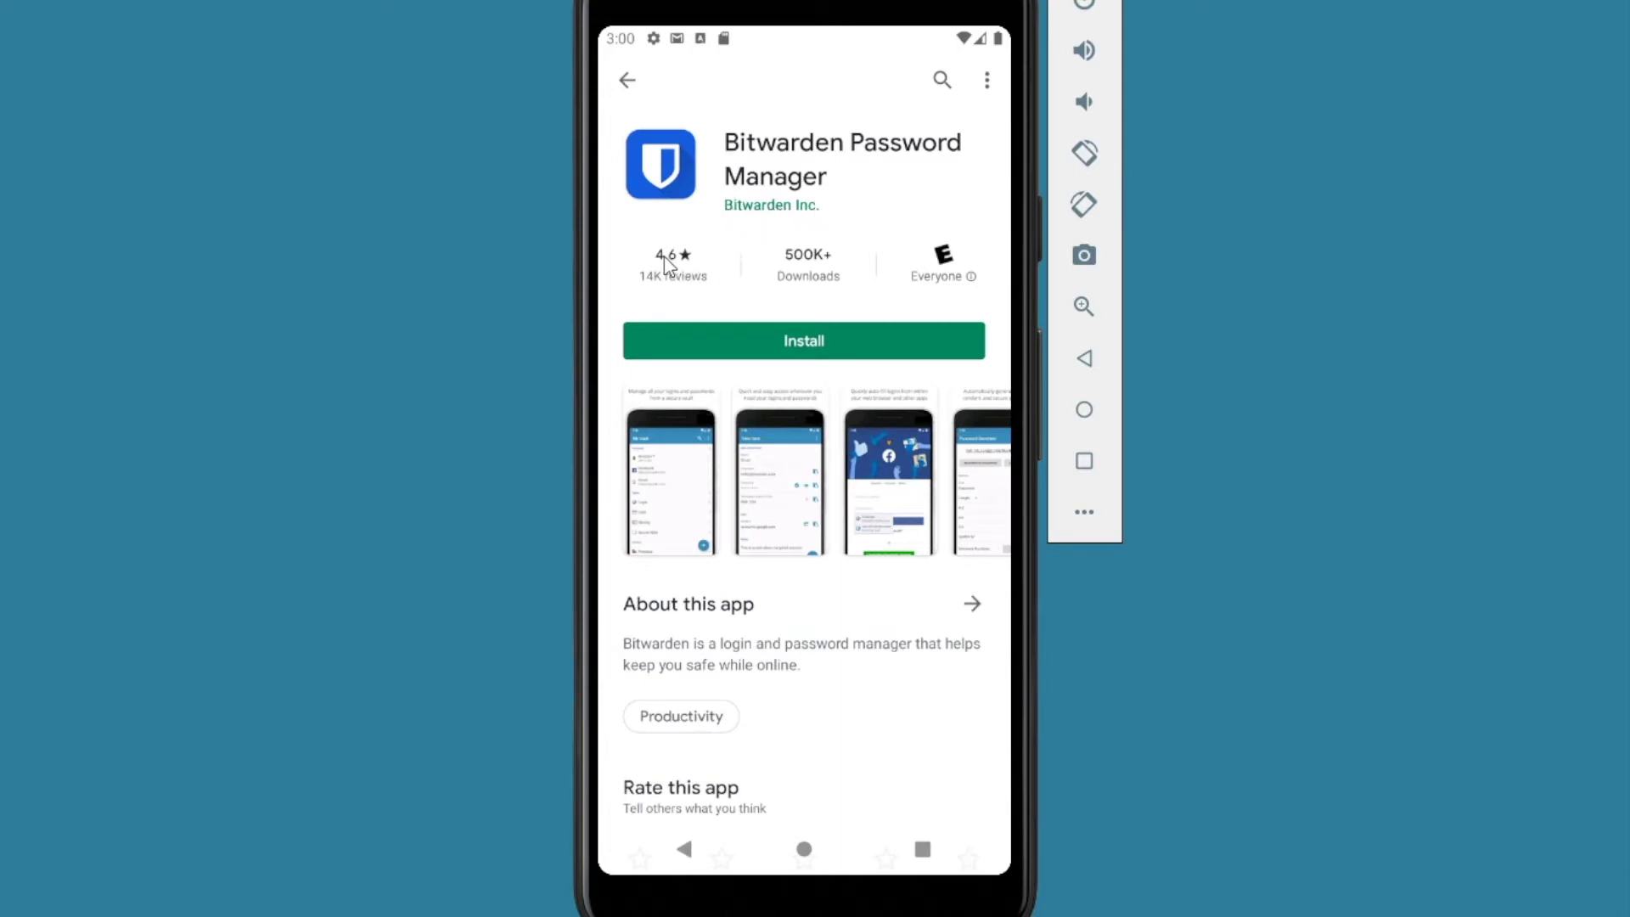
pyautogui.click(789, 343)
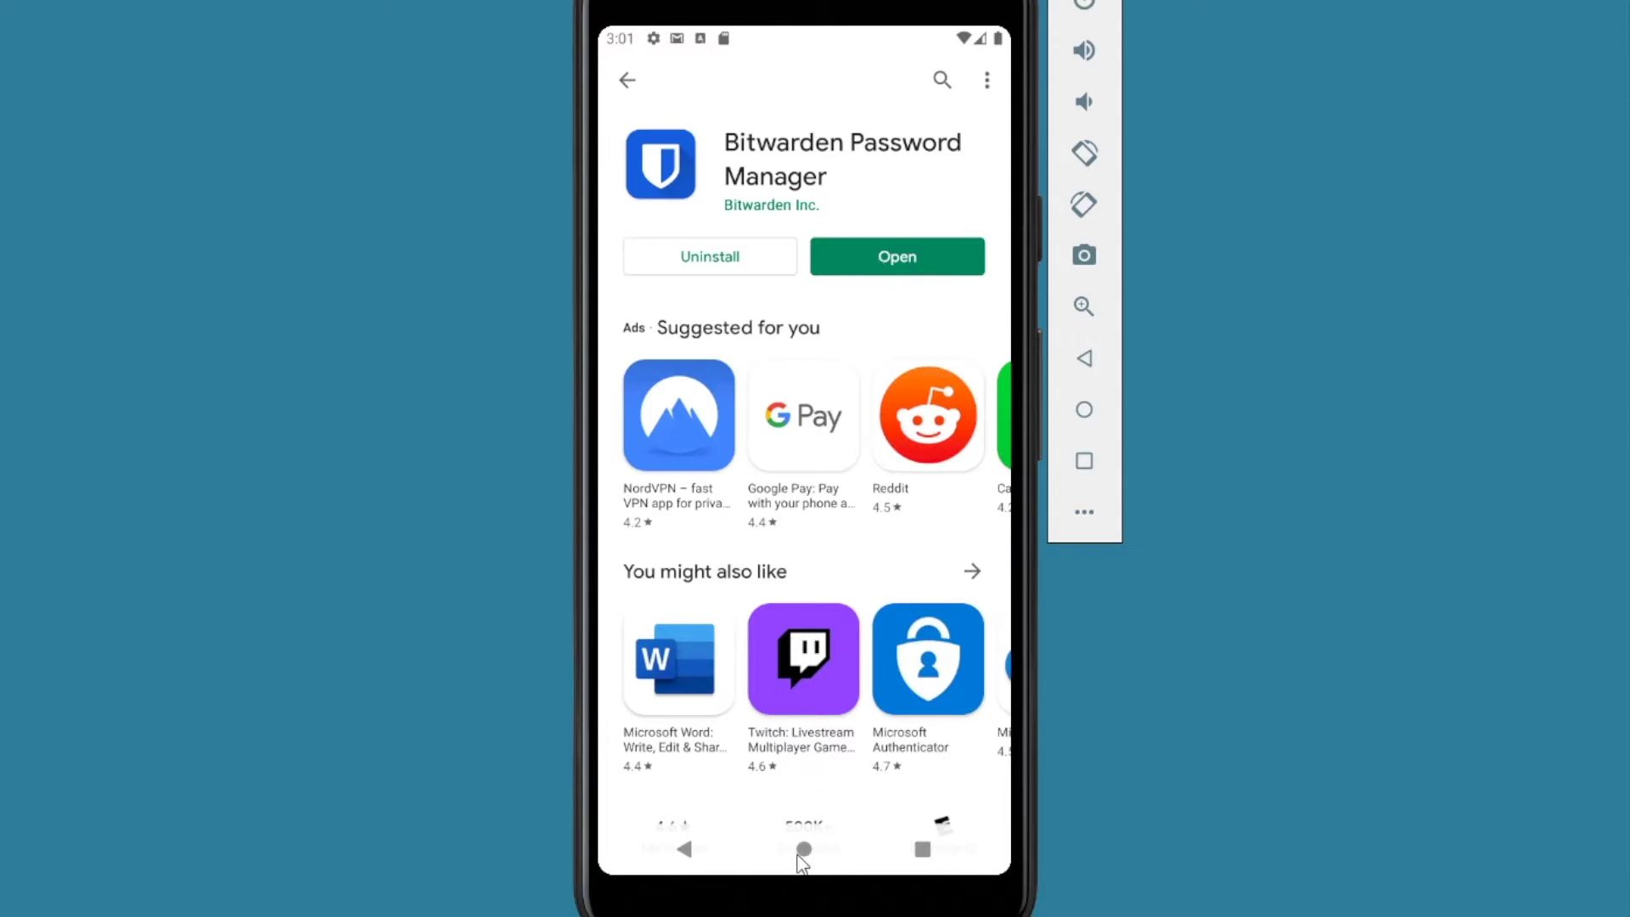
pyautogui.click(804, 849)
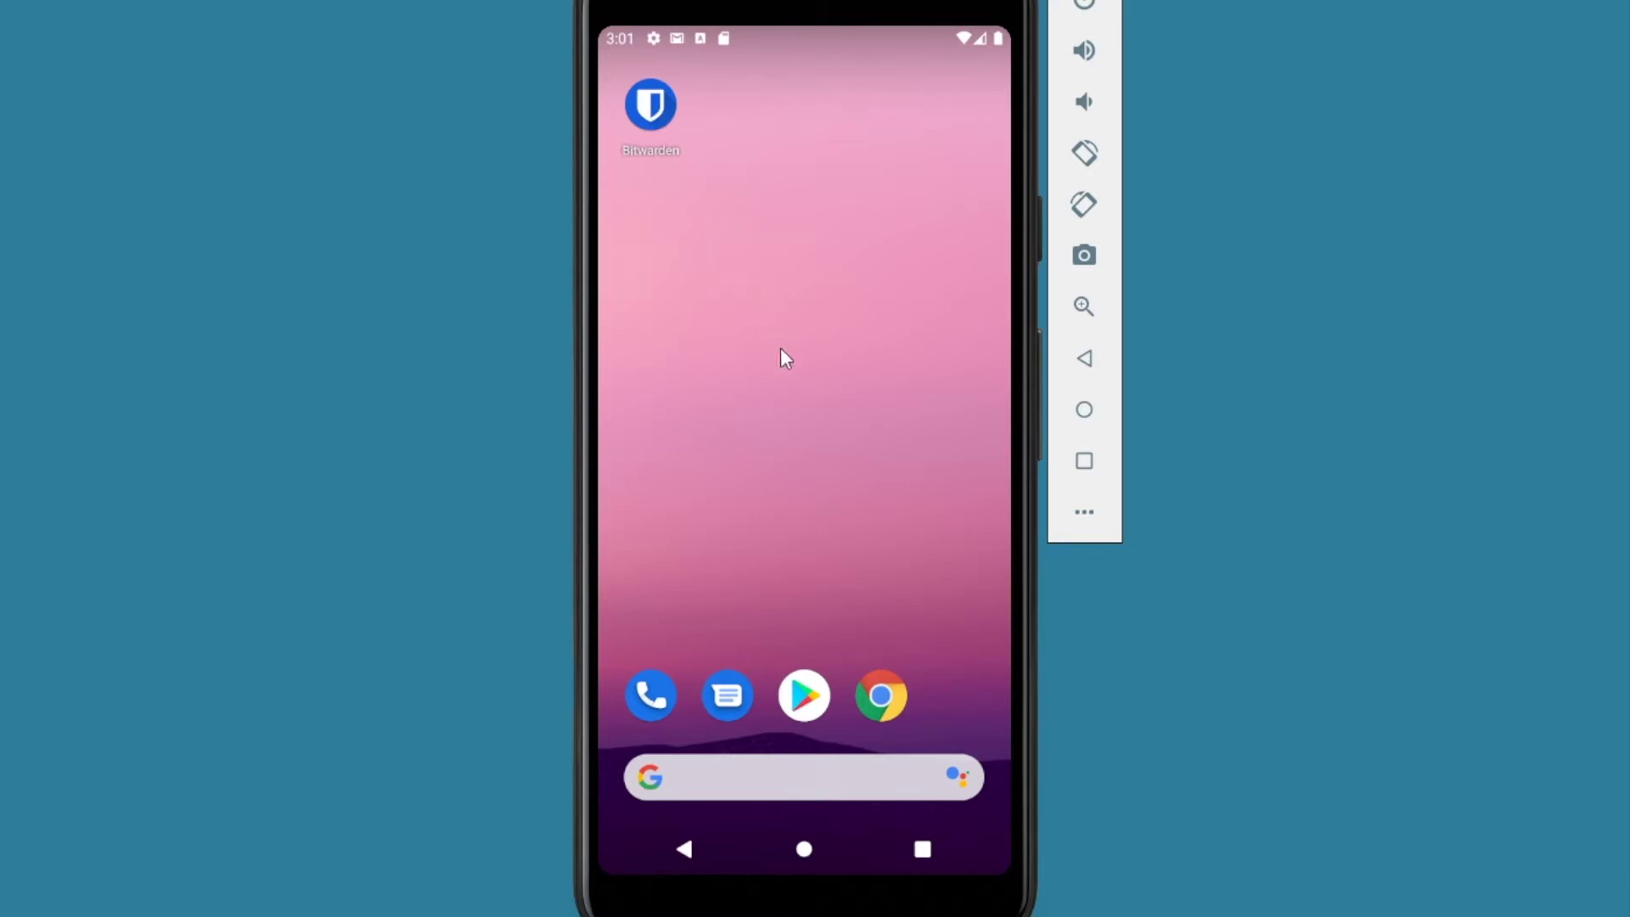
# Step: Launch Bitwarden from the app drawer to reach its log-in or create-account screen
pyautogui.moveTo(779, 528); pyautogui.dragTo(768, 39)
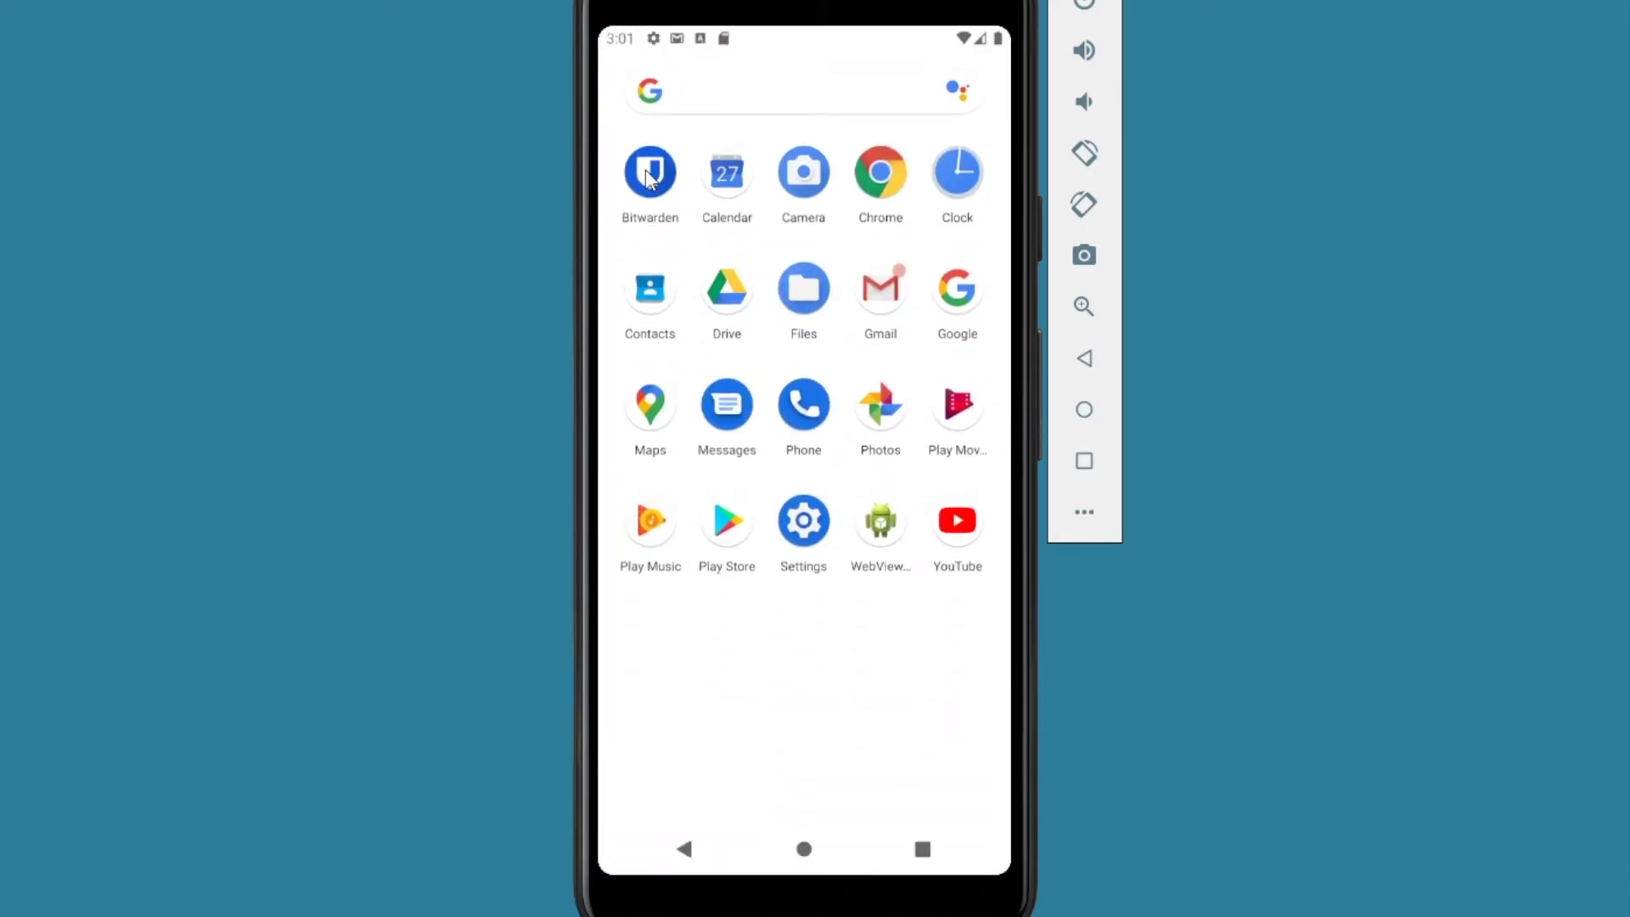
pyautogui.click(649, 176)
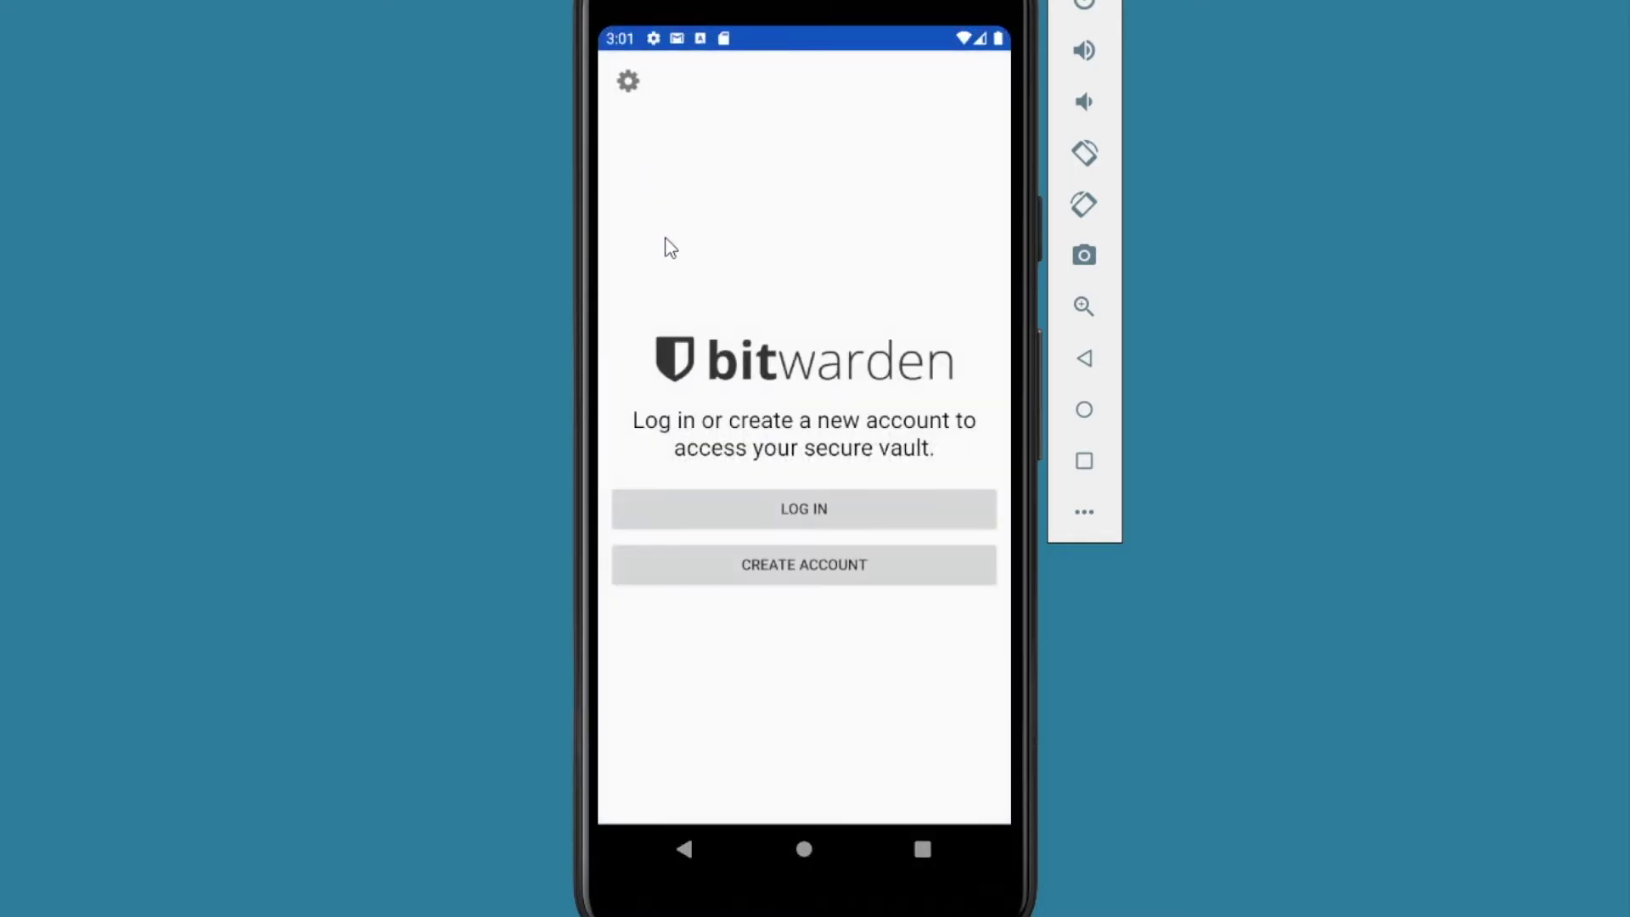
# Step: Log in to Bitwarden with the account e-mail address and the pasted master password
pyautogui.click(796, 502)
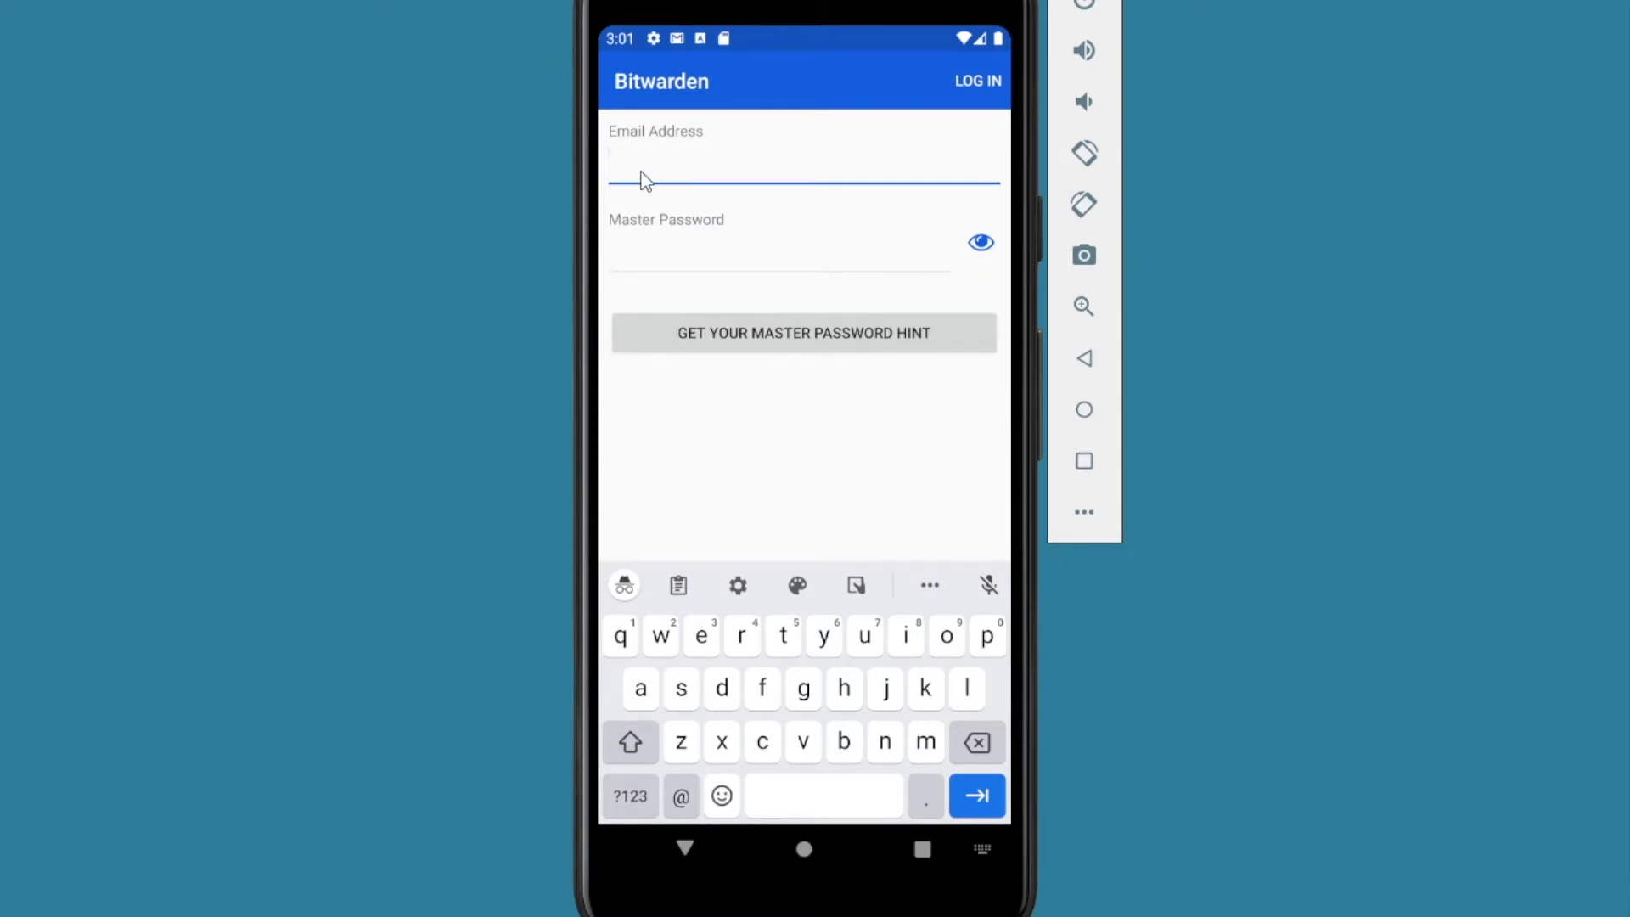
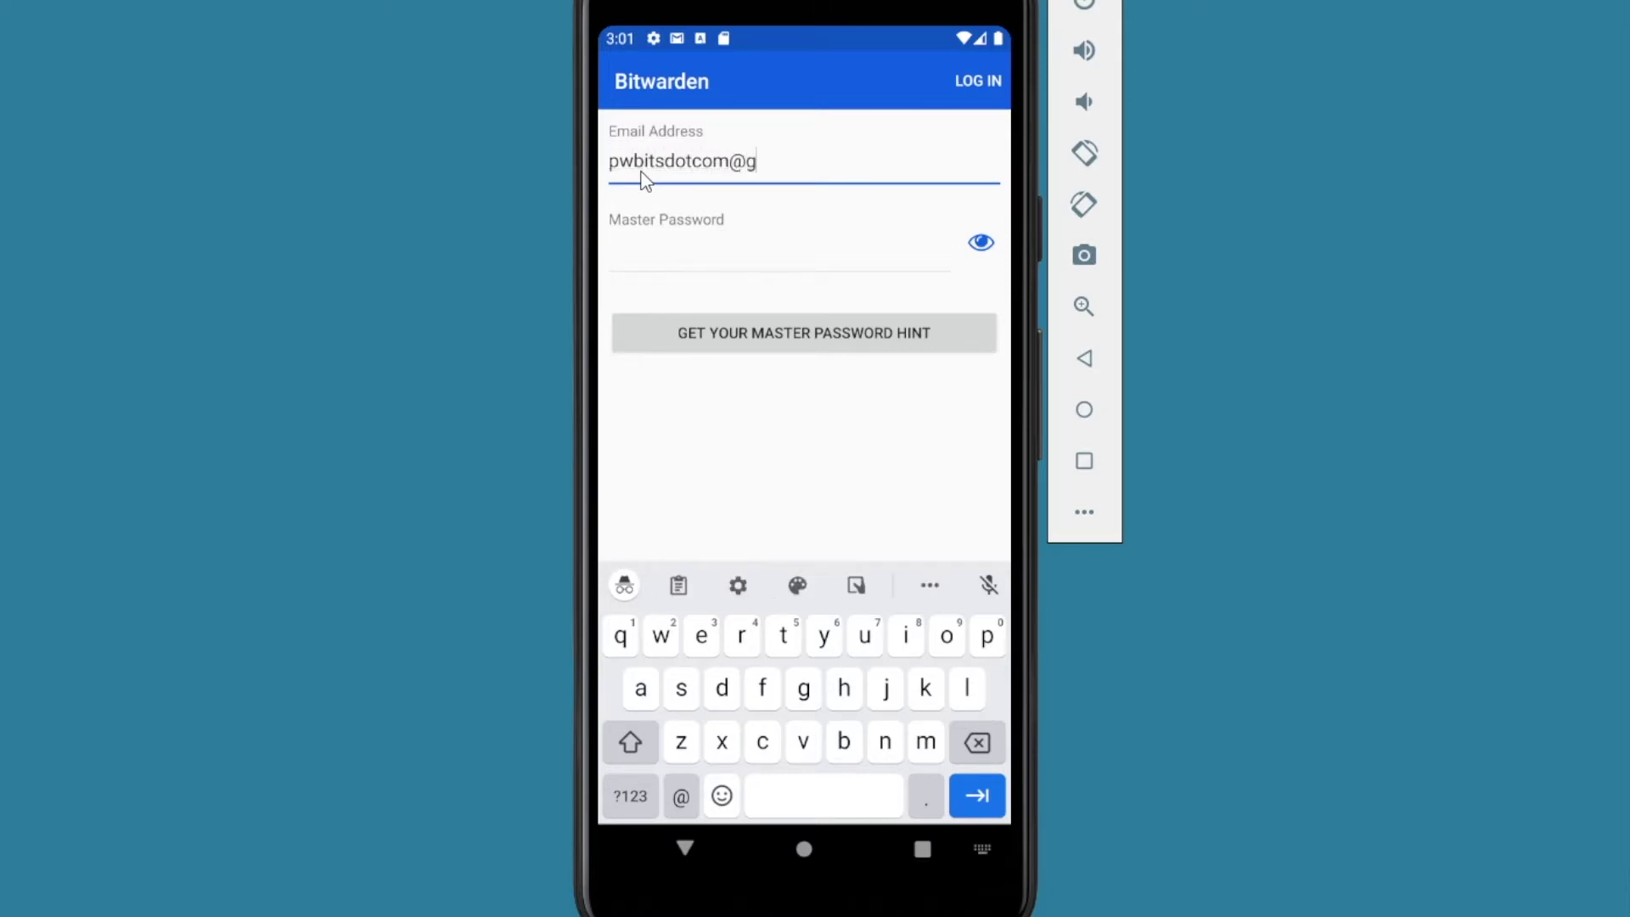
pyautogui.press('Tab')
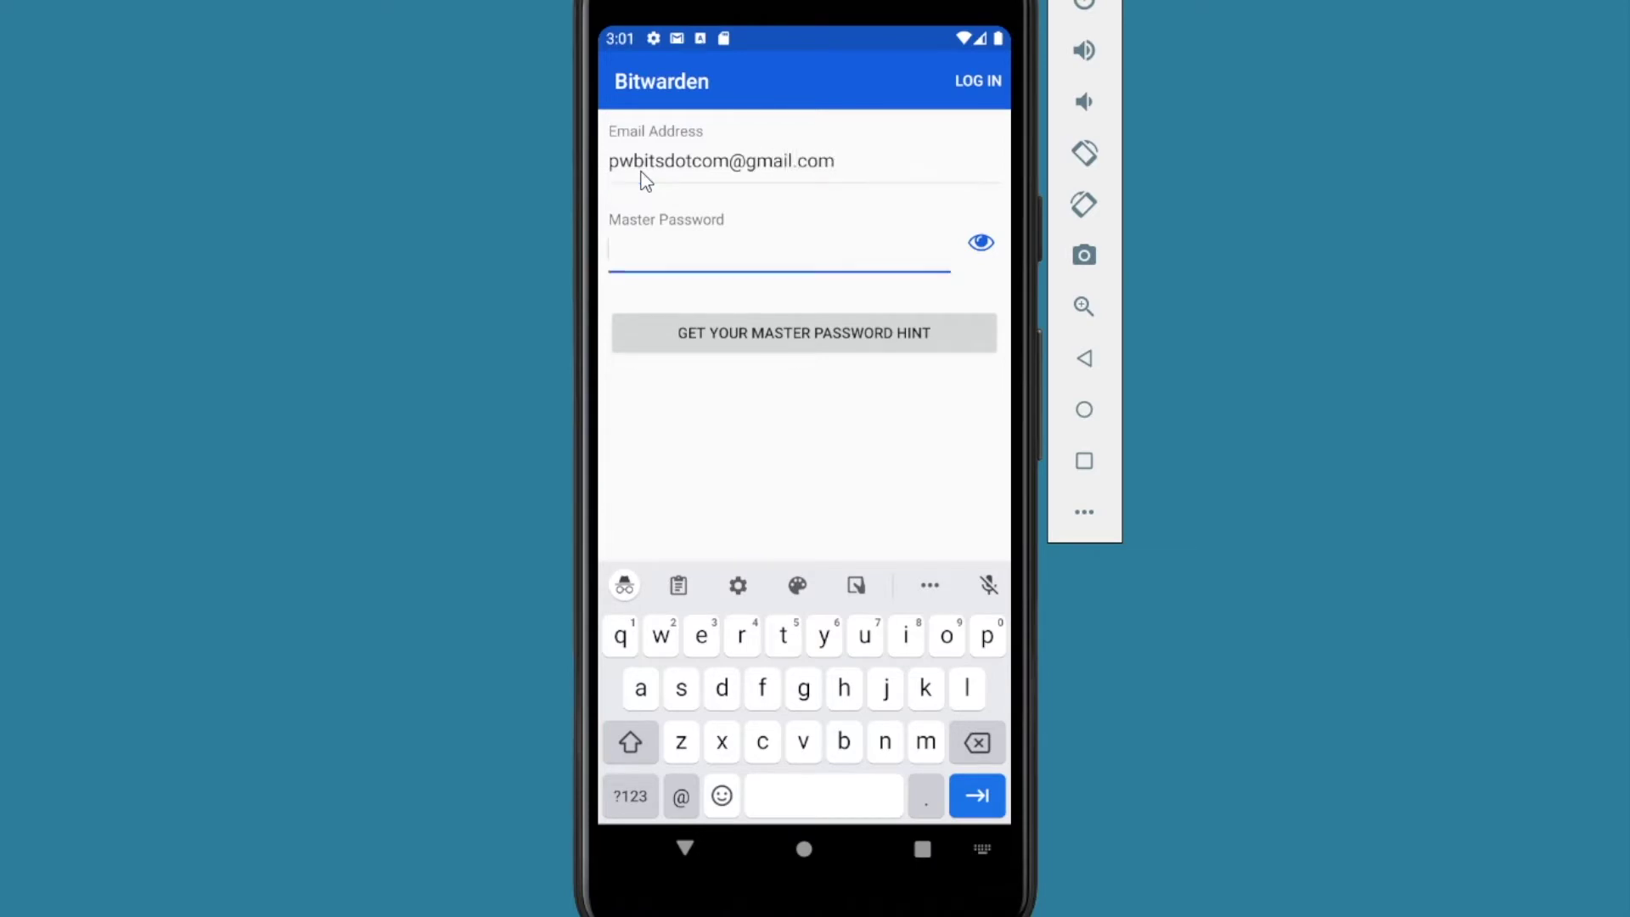
pyautogui.hotkey('ctrl', 'v')
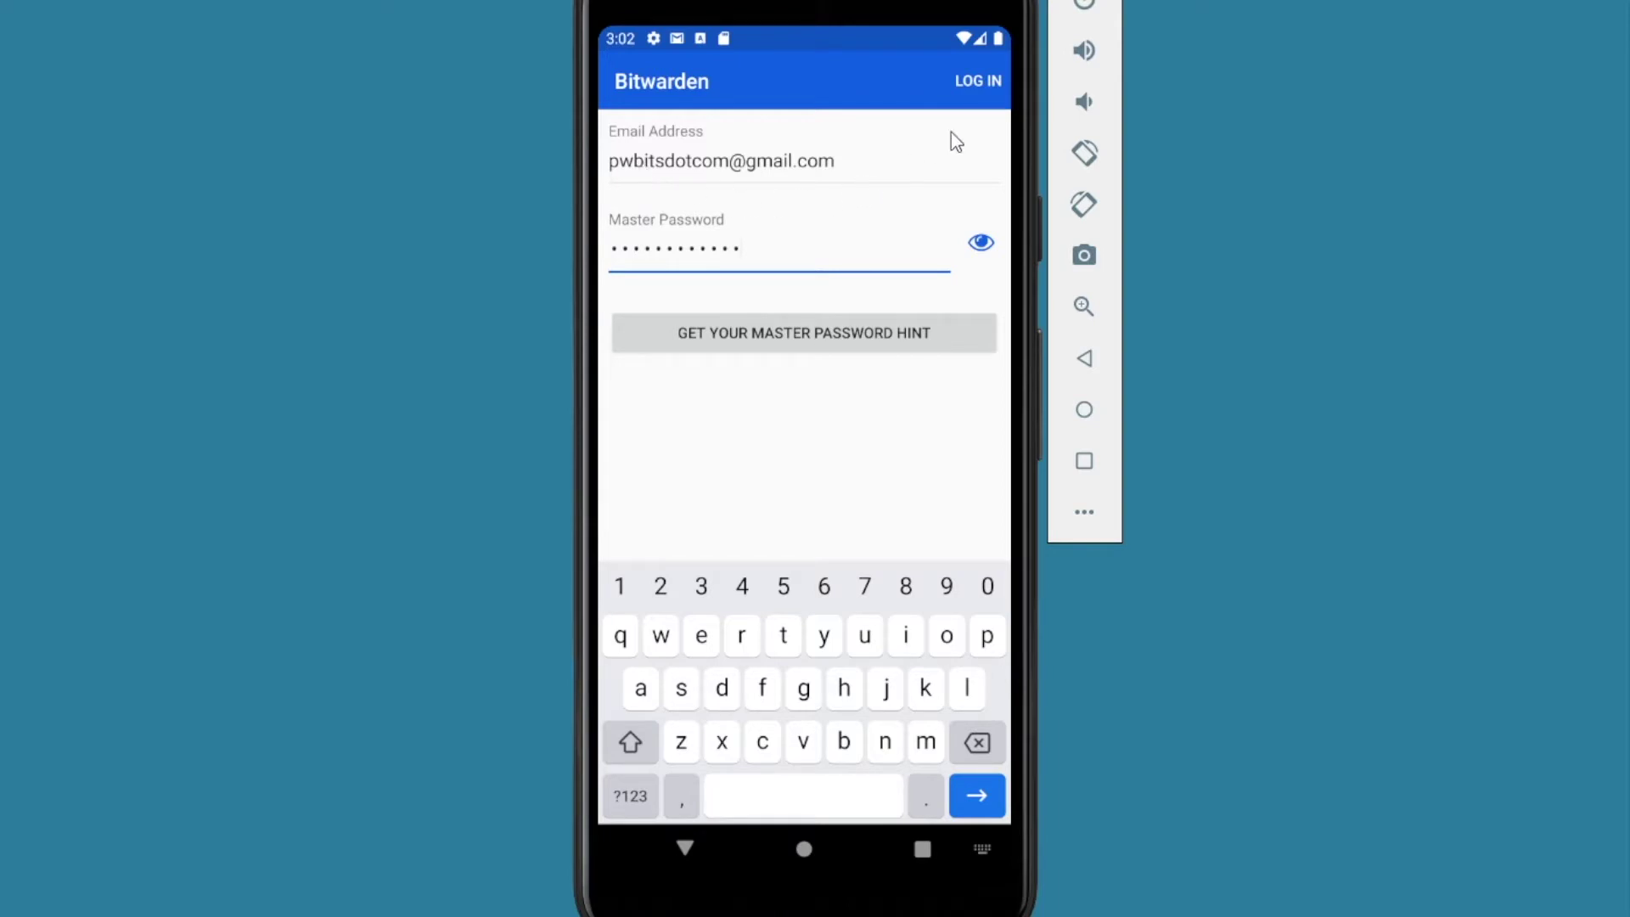
pyautogui.click(977, 80)
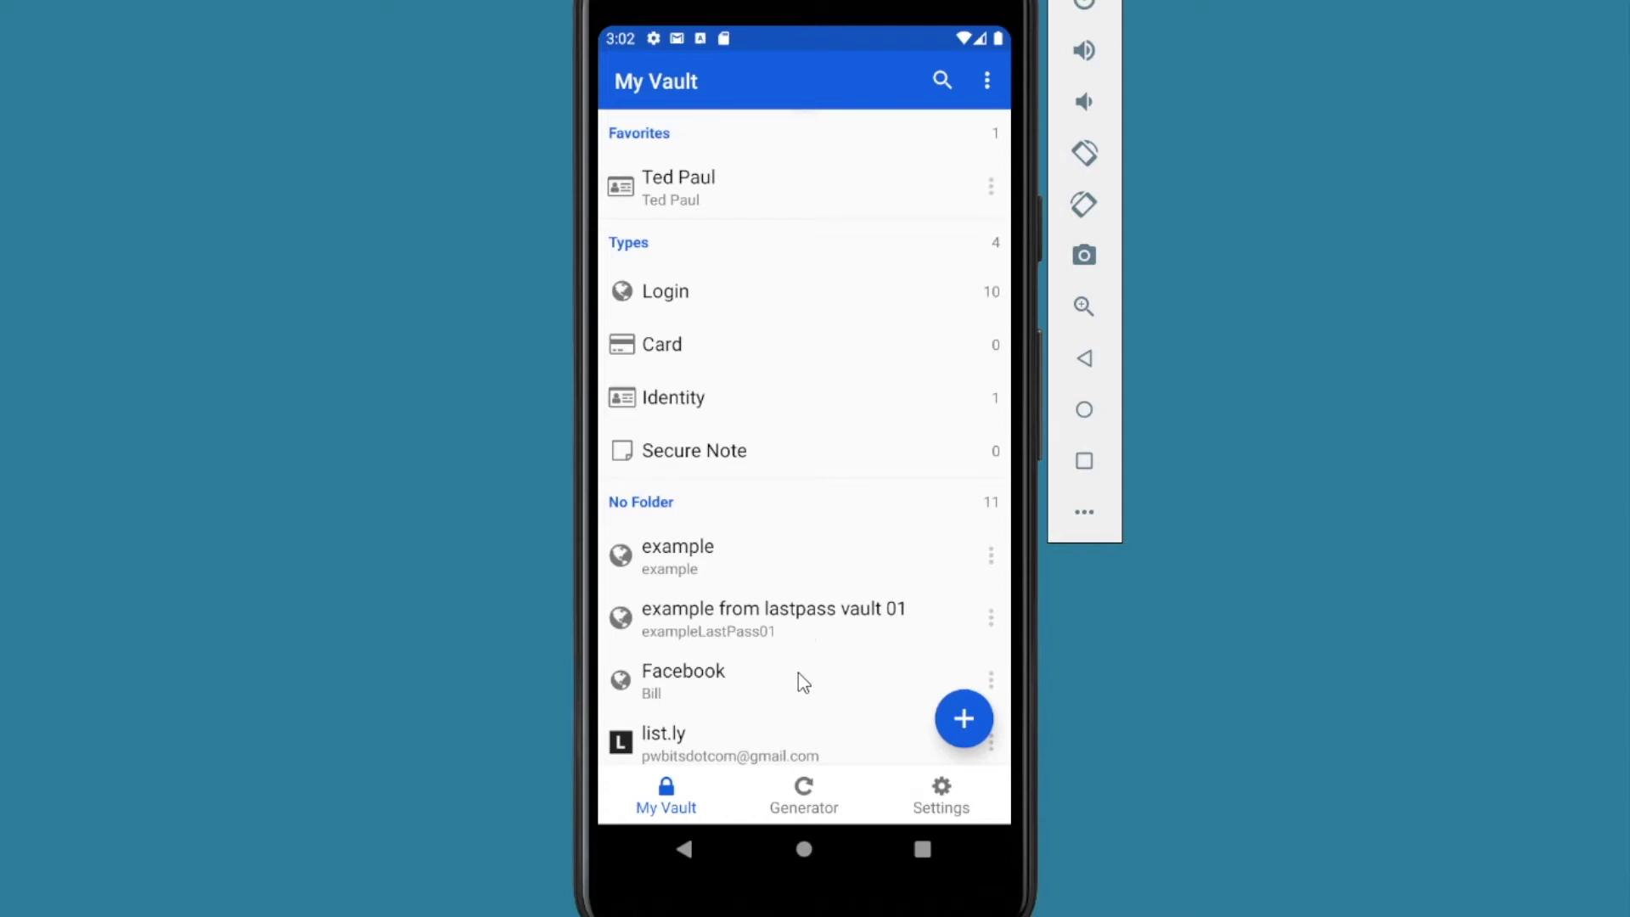
pyautogui.moveTo(782, 666); pyautogui.dragTo(780, 350)
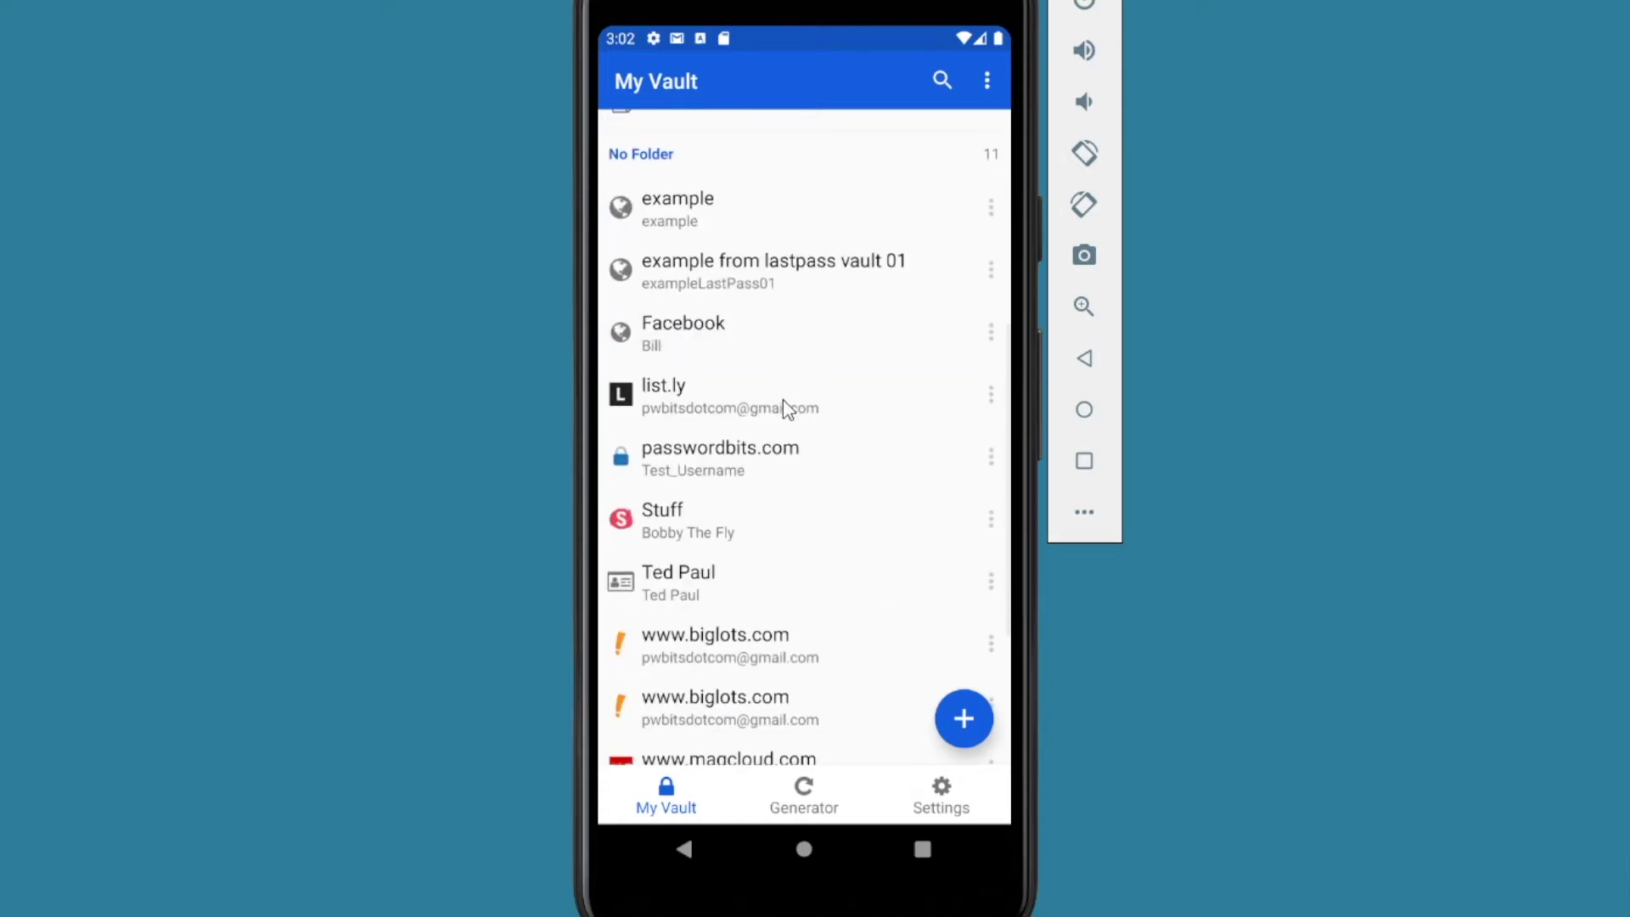
pyautogui.click(645, 396)
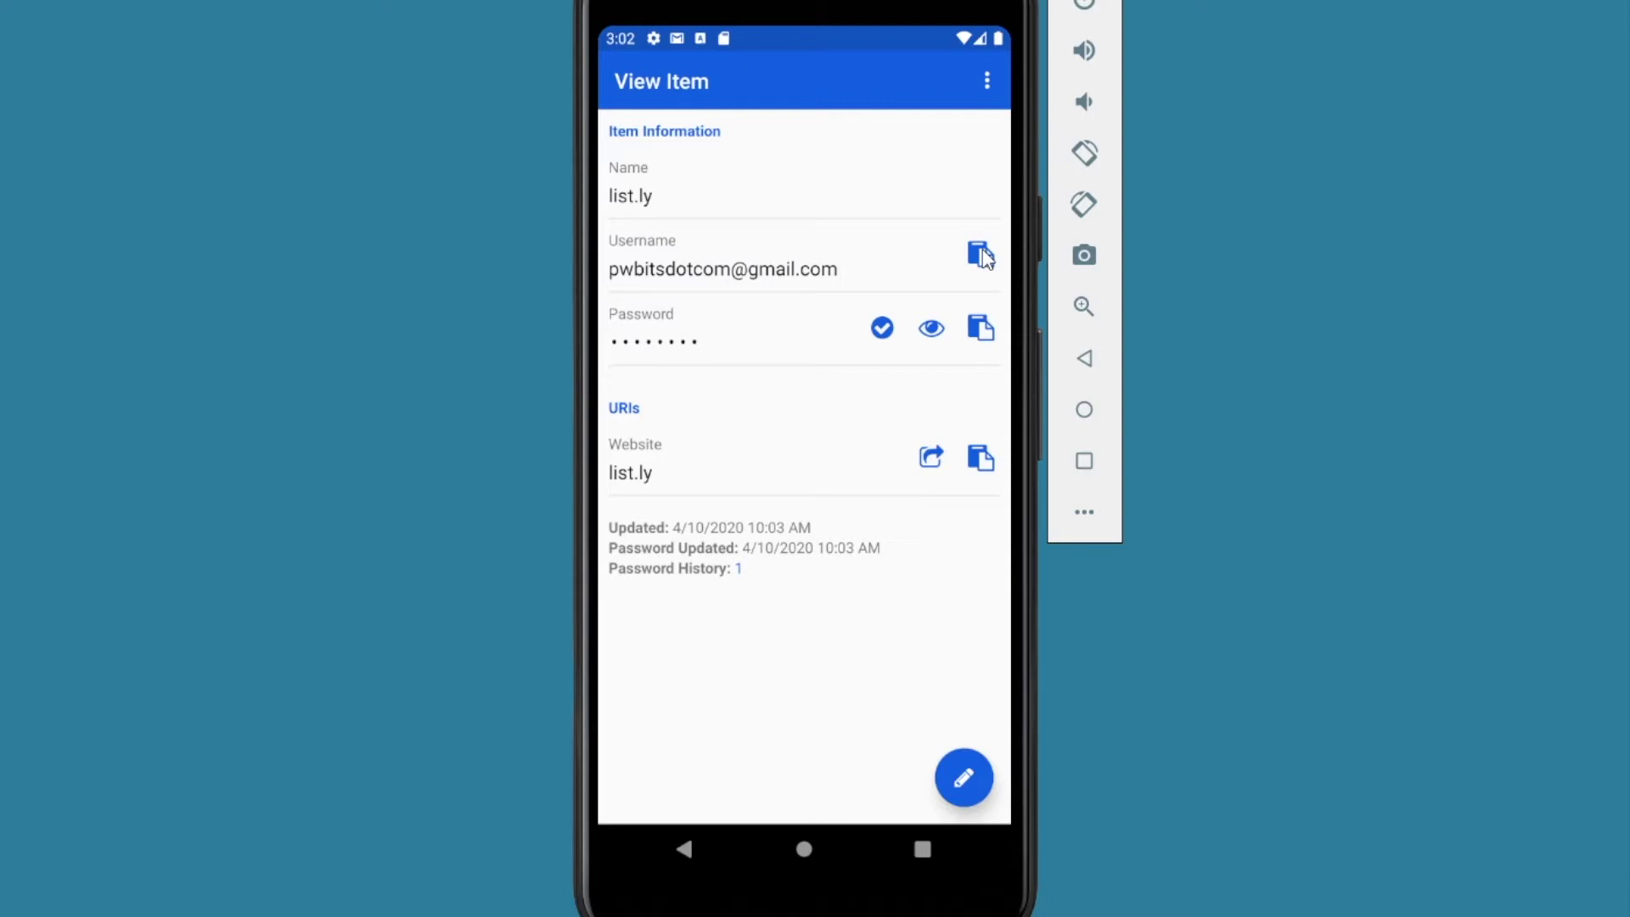
pyautogui.click(932, 329)
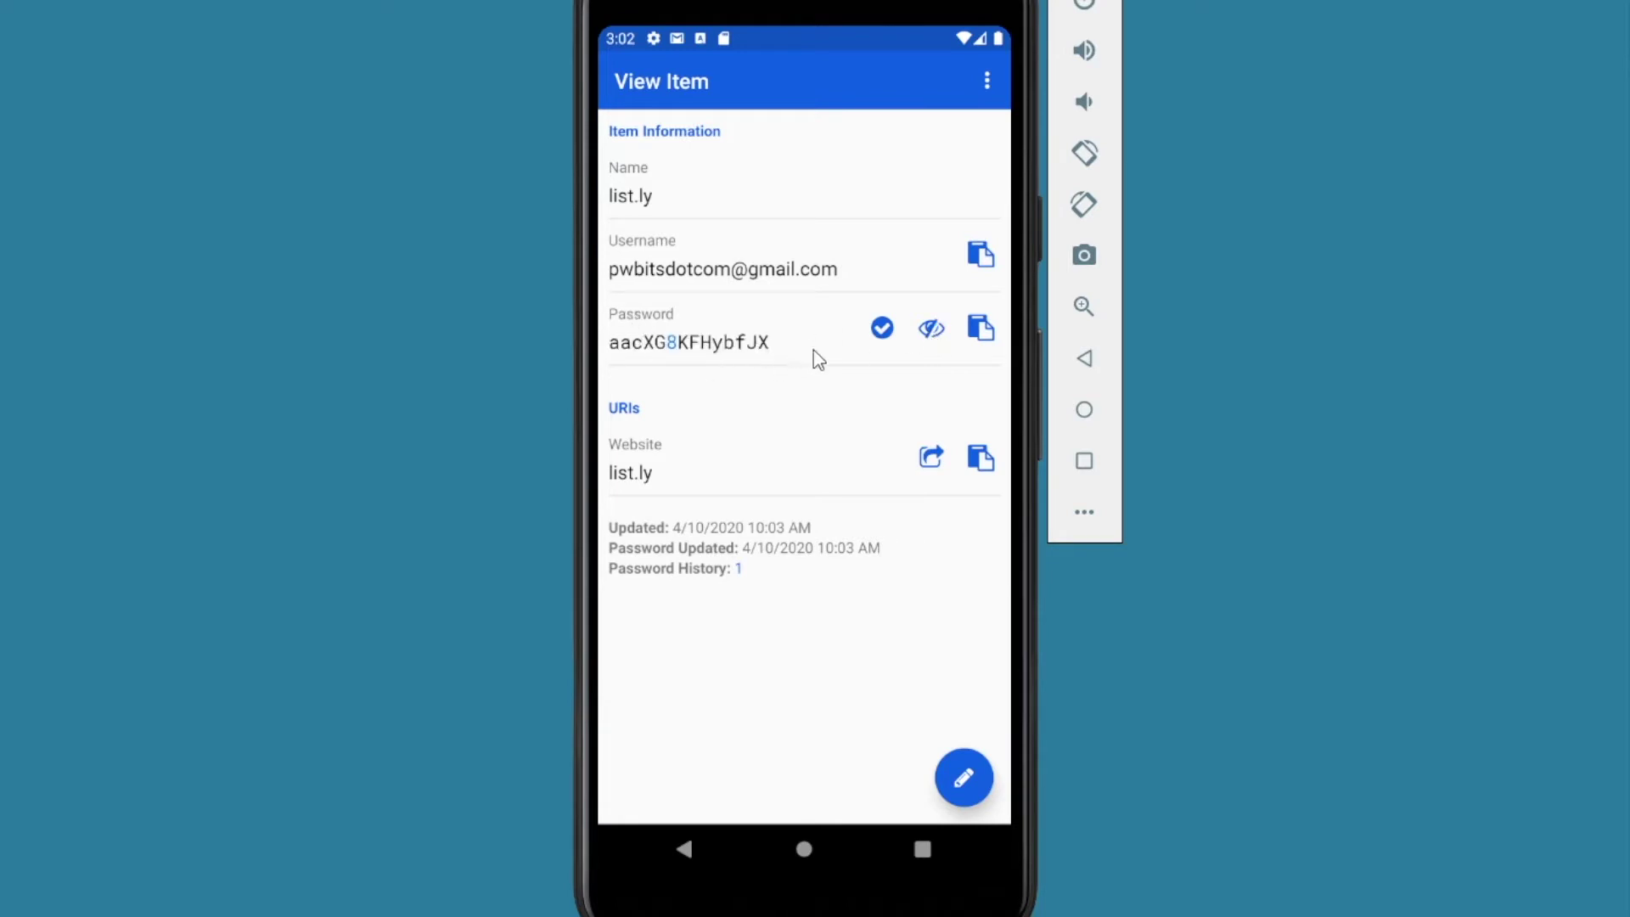
pyautogui.click(932, 331)
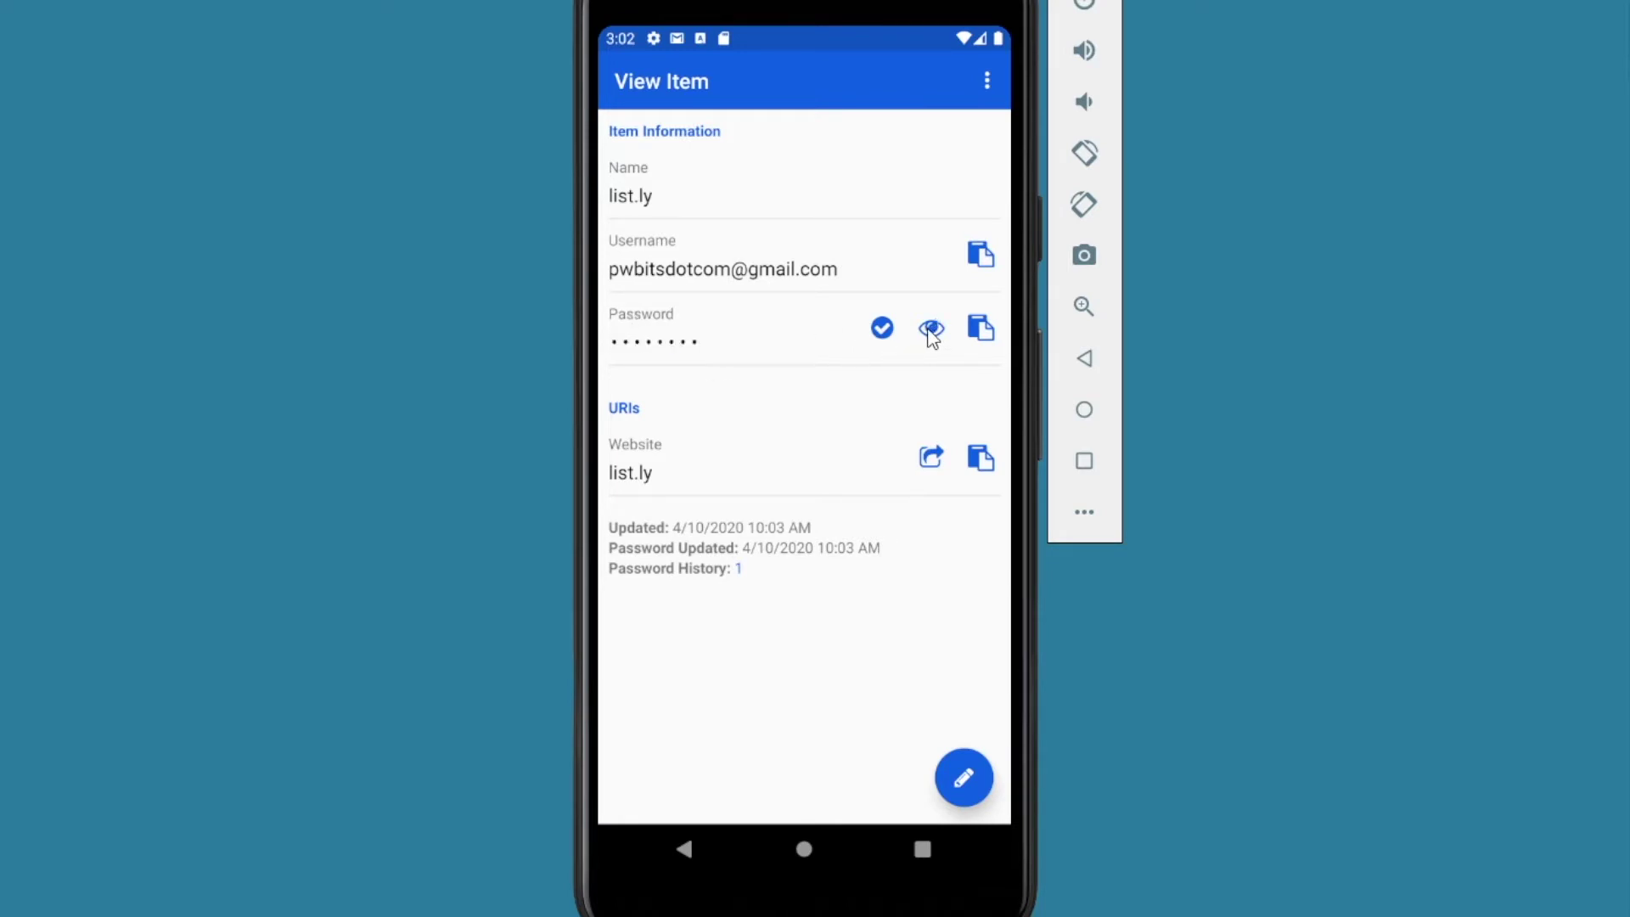
pyautogui.click(883, 329)
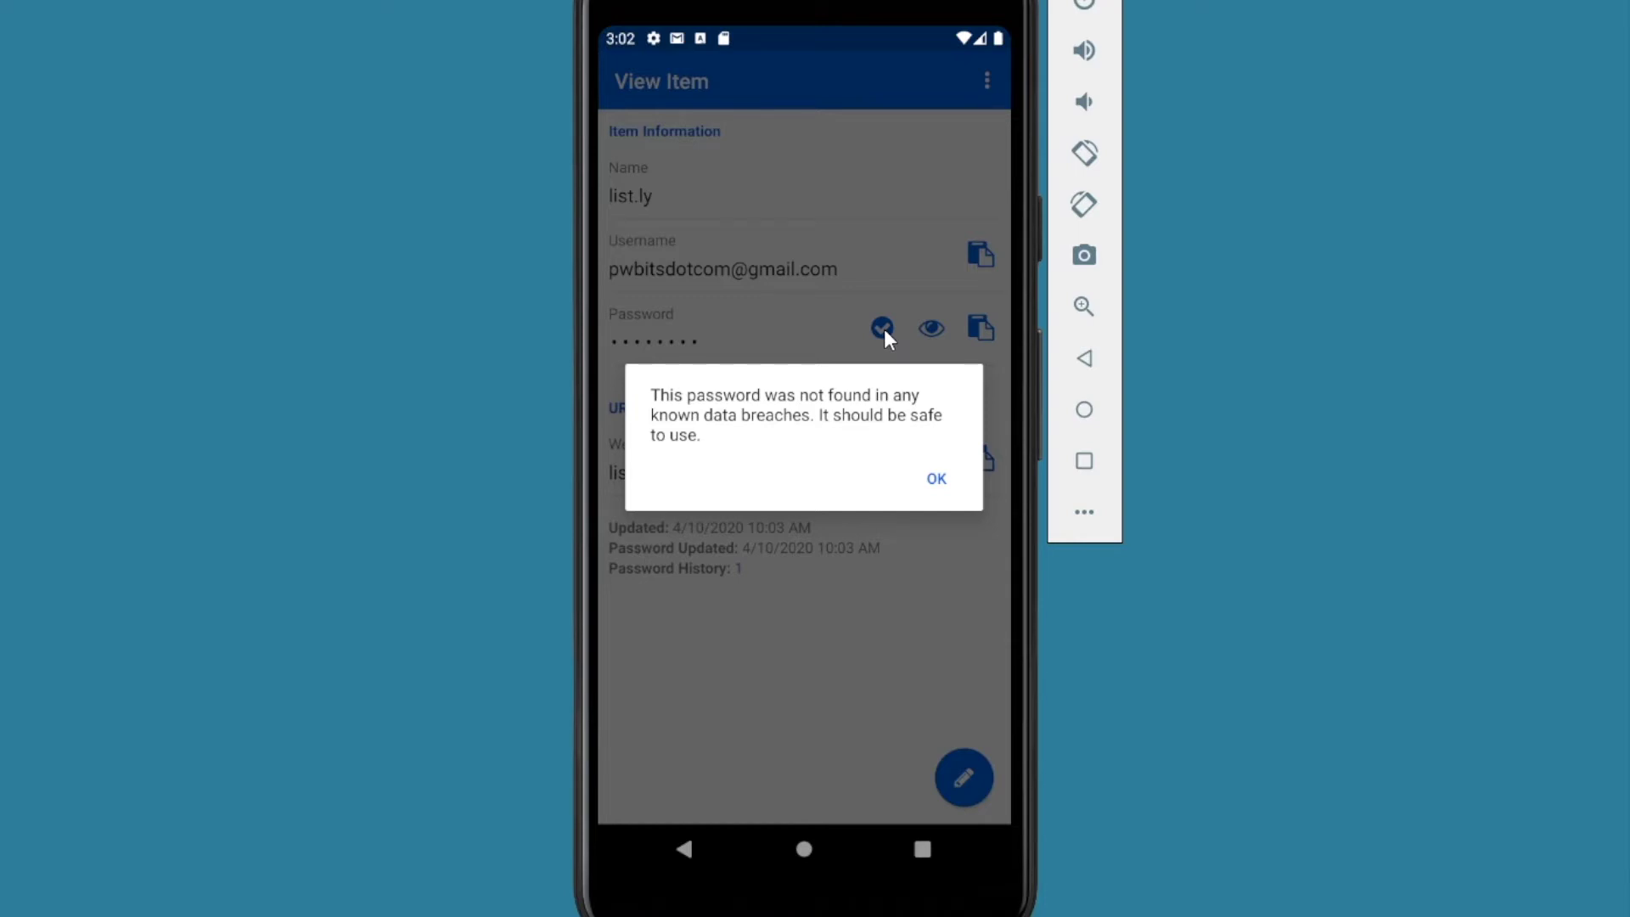
pyautogui.click(937, 480)
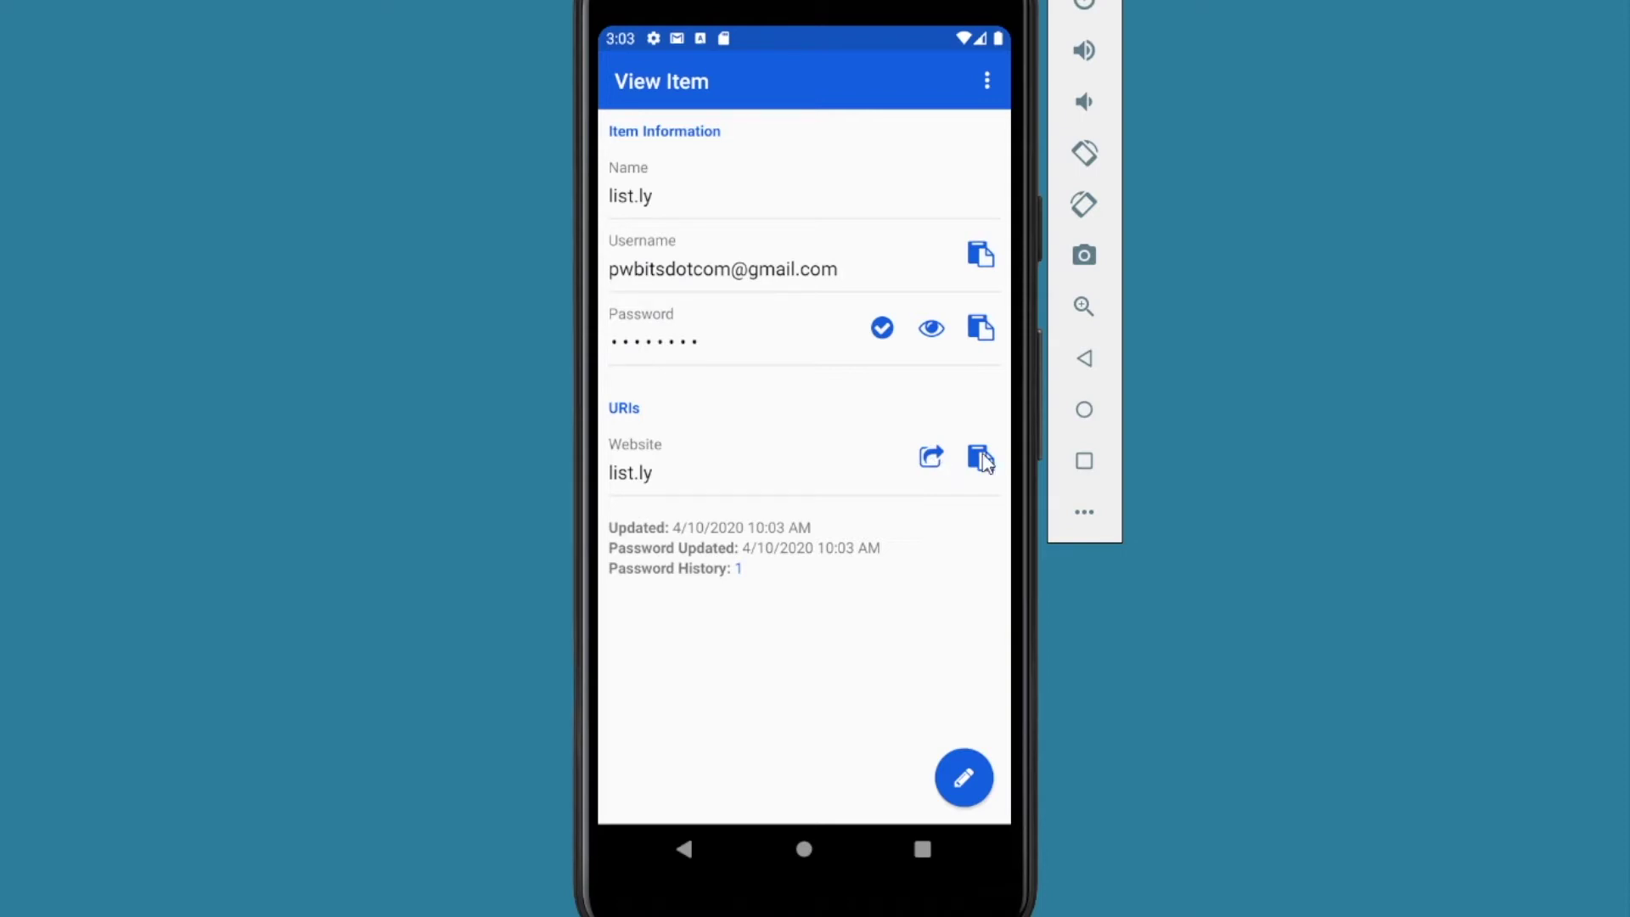
pyautogui.click(741, 570)
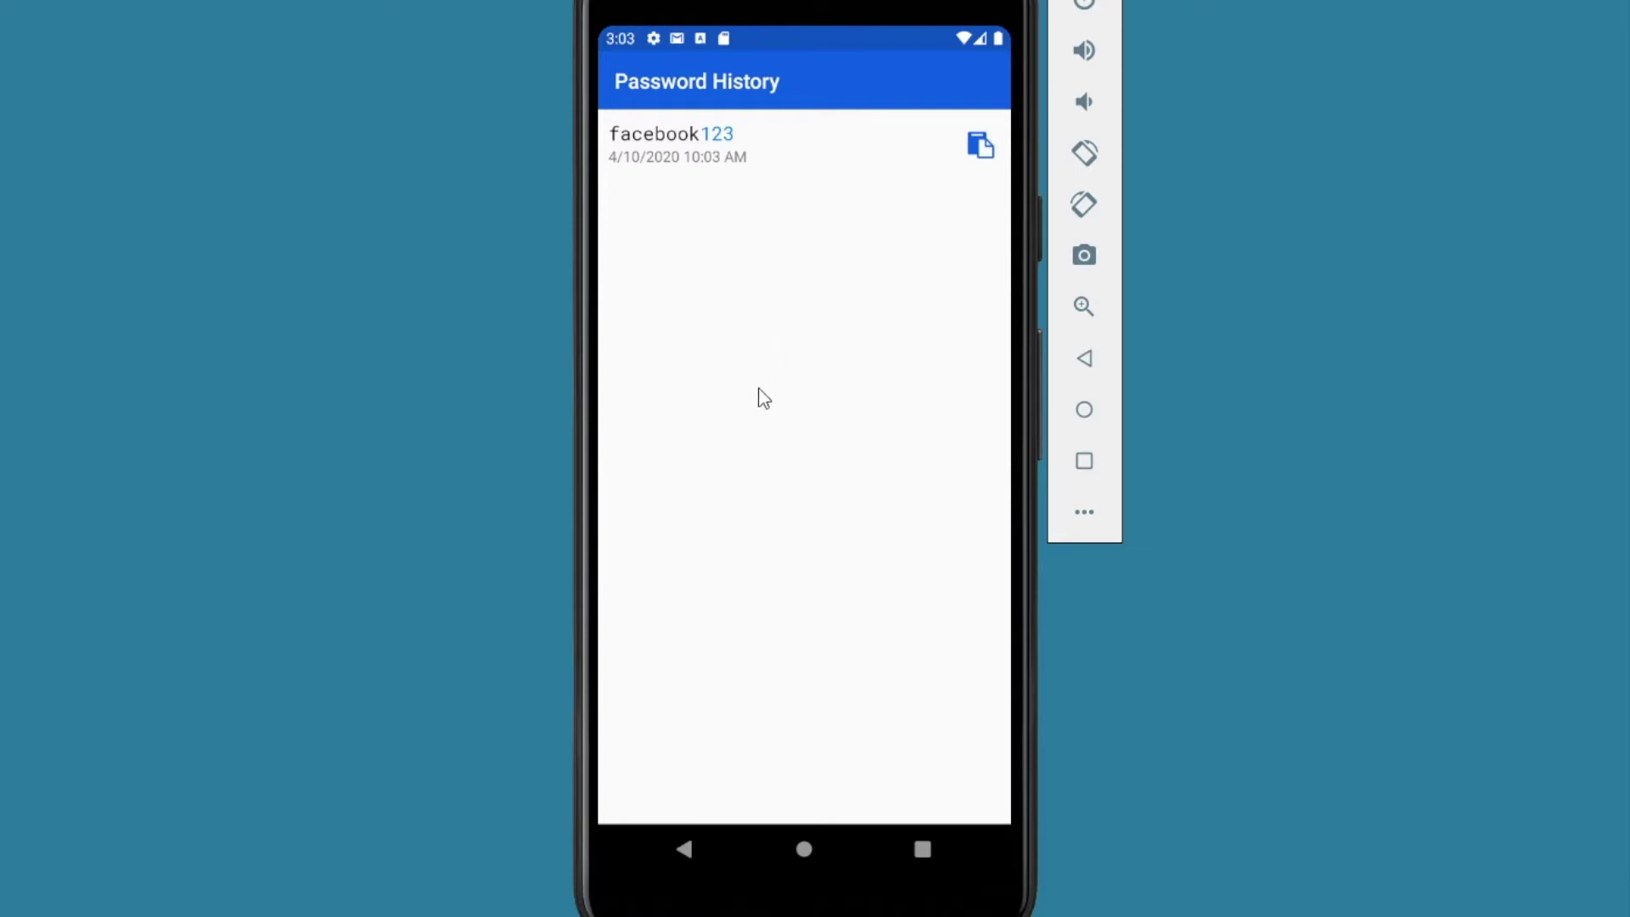
pyautogui.click(685, 852)
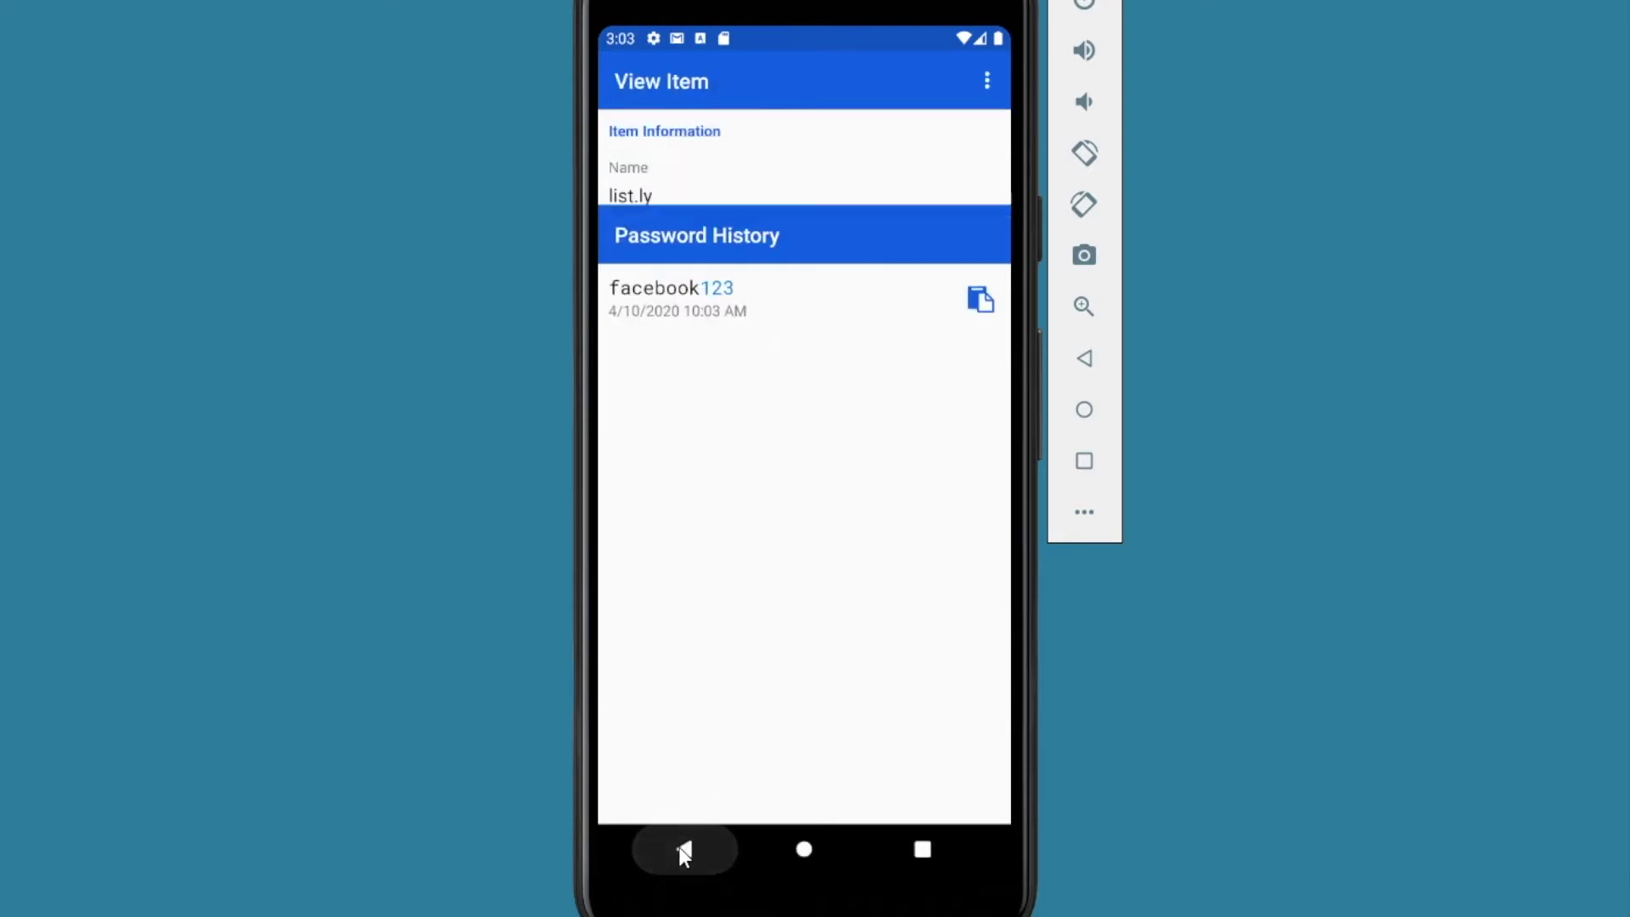
pyautogui.click(685, 853)
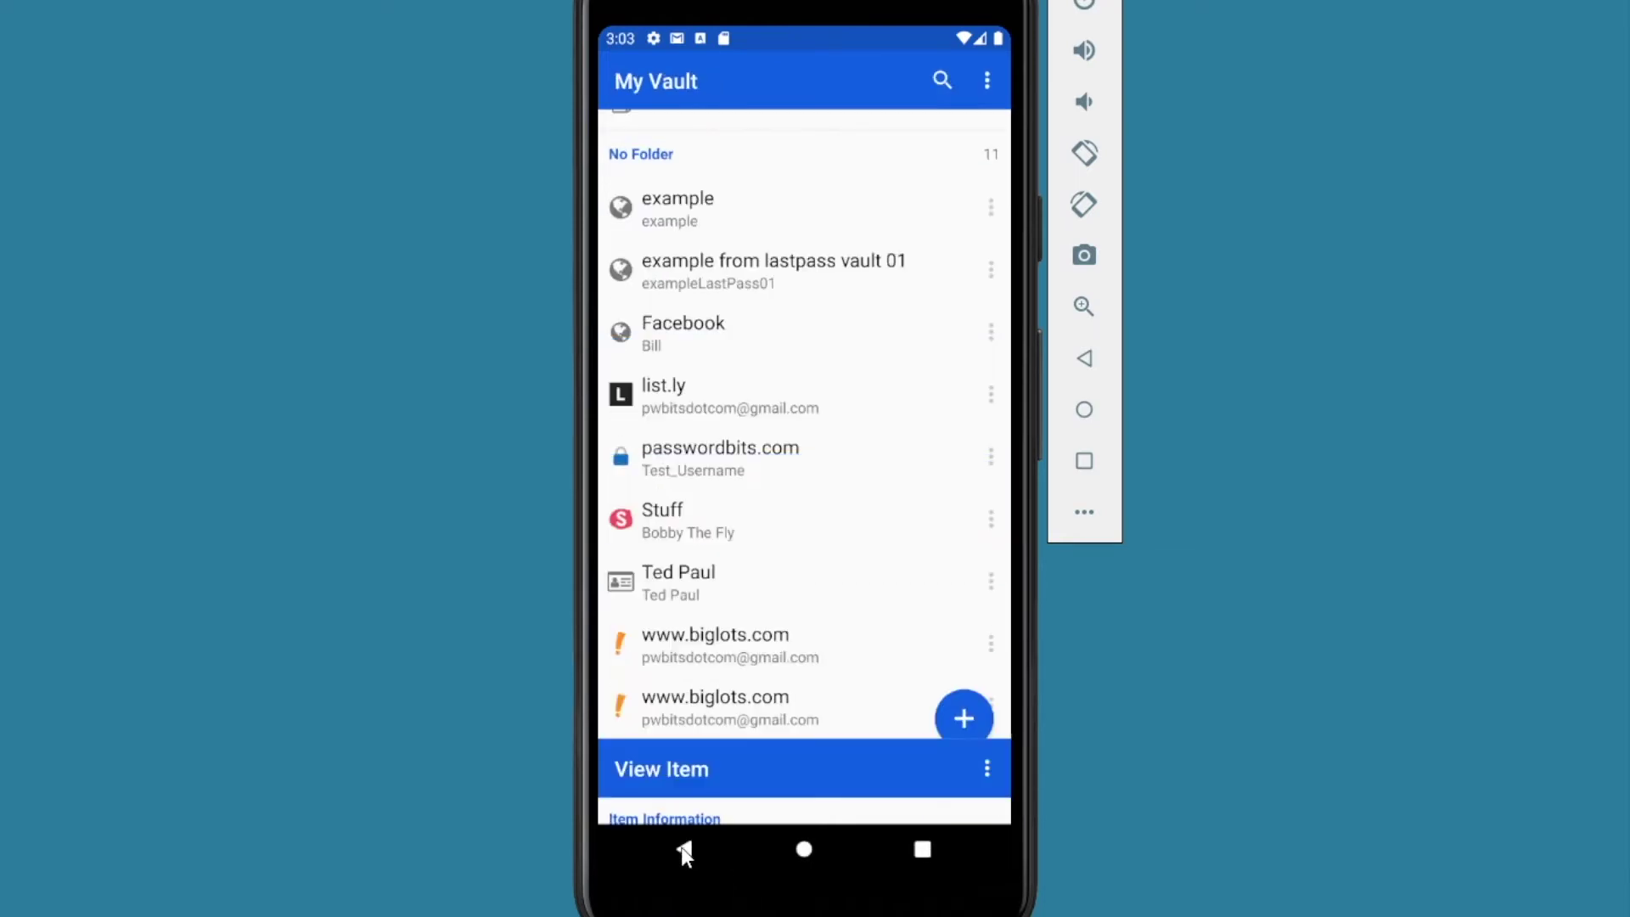
pyautogui.click(697, 407)
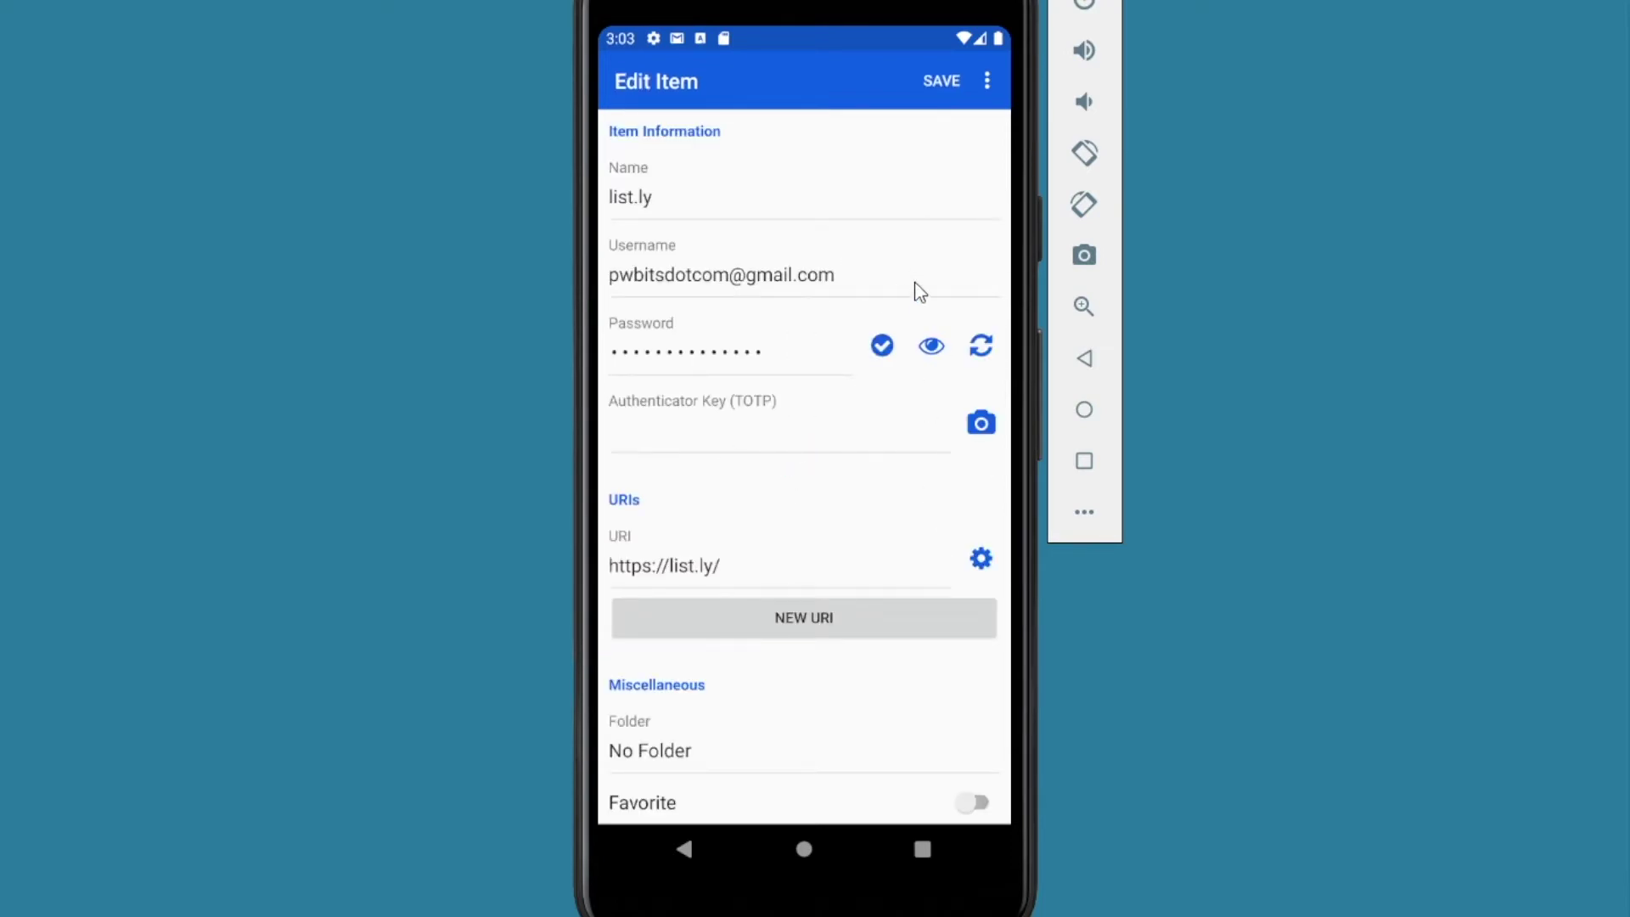
# Step: Check the list.ly item's extra actions, scroll its edit form, and save it unchanged
pyautogui.click(986, 81)
pyautogui.click(756, 80)
pyautogui.scroll(-3, 837, 716)
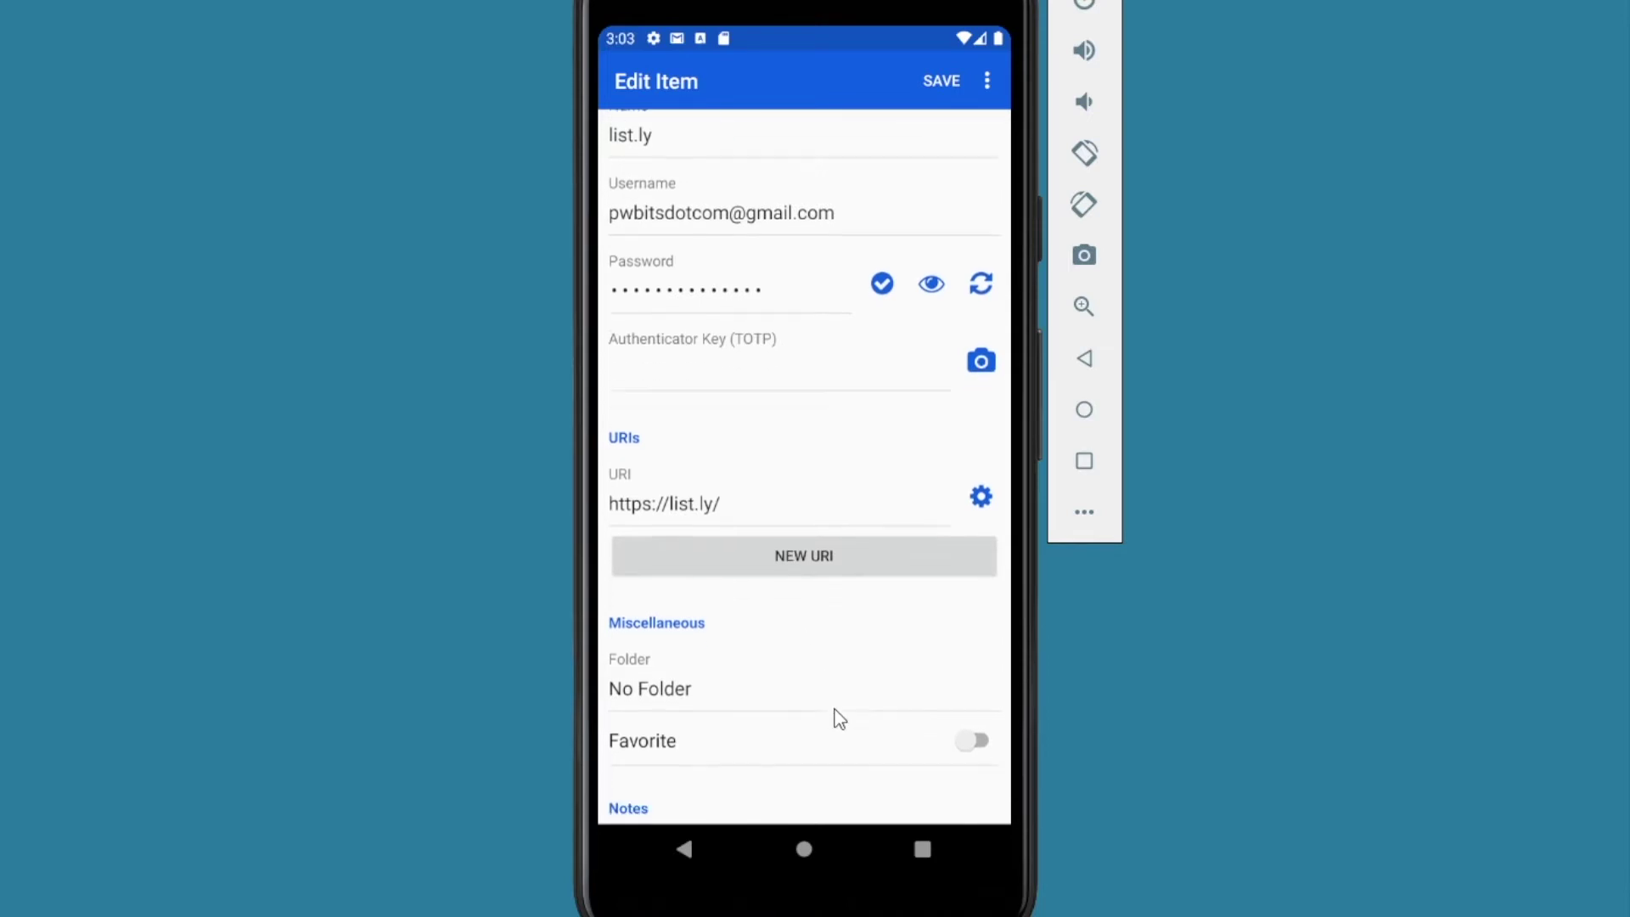
pyautogui.scroll(-2, 684, 644)
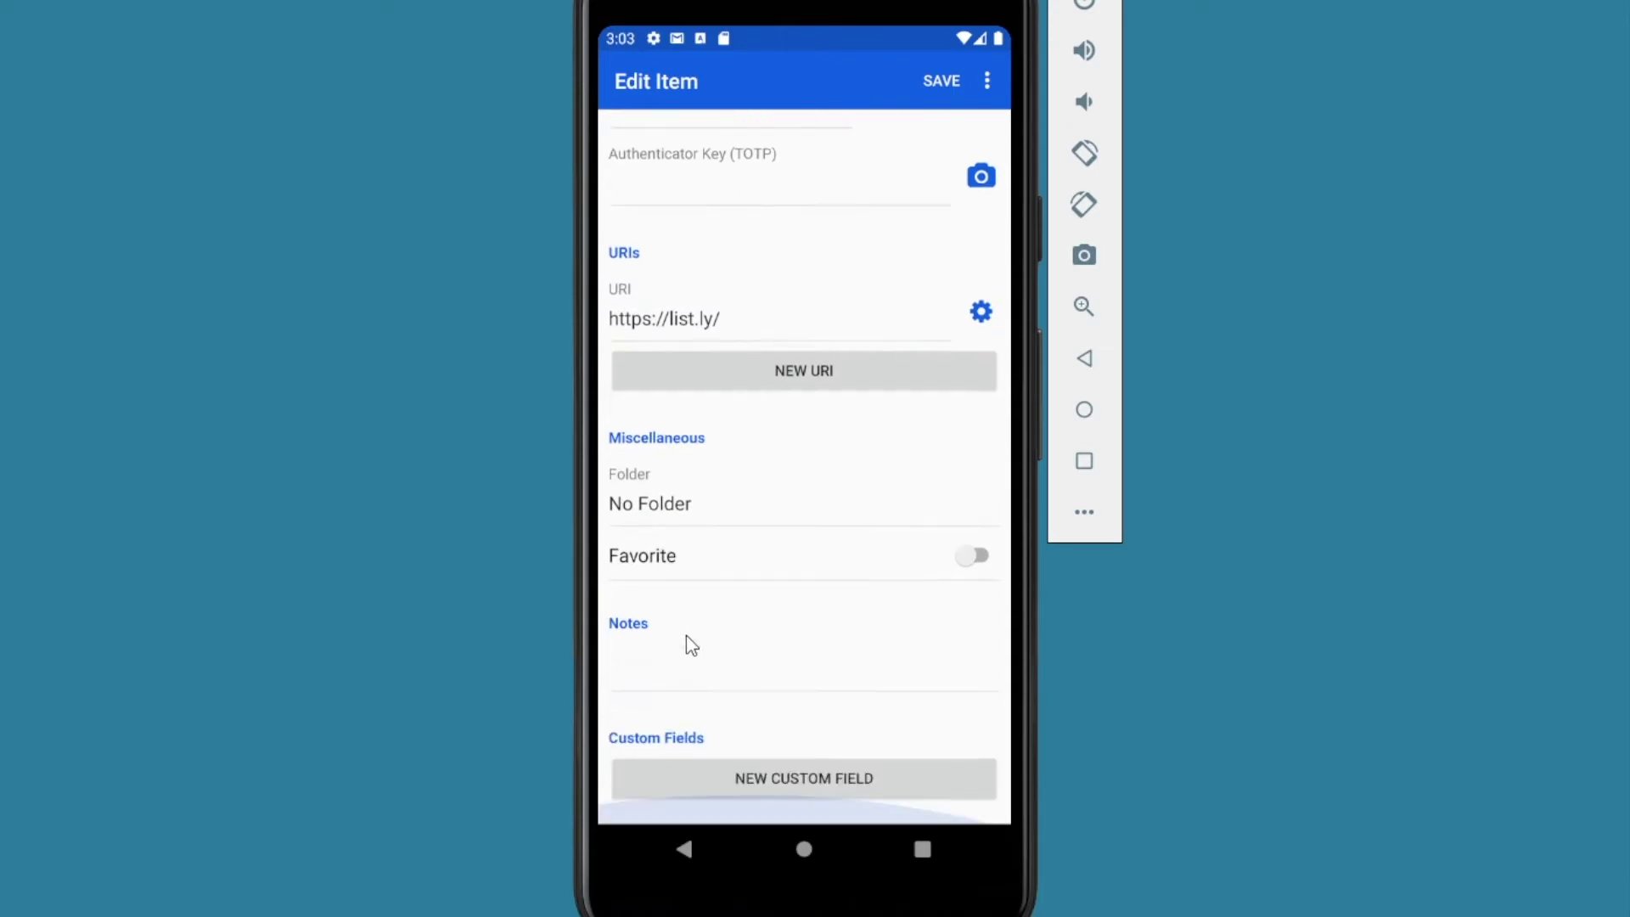
pyautogui.scroll(3, 837, 810)
pyautogui.scroll(-2, 778, 688)
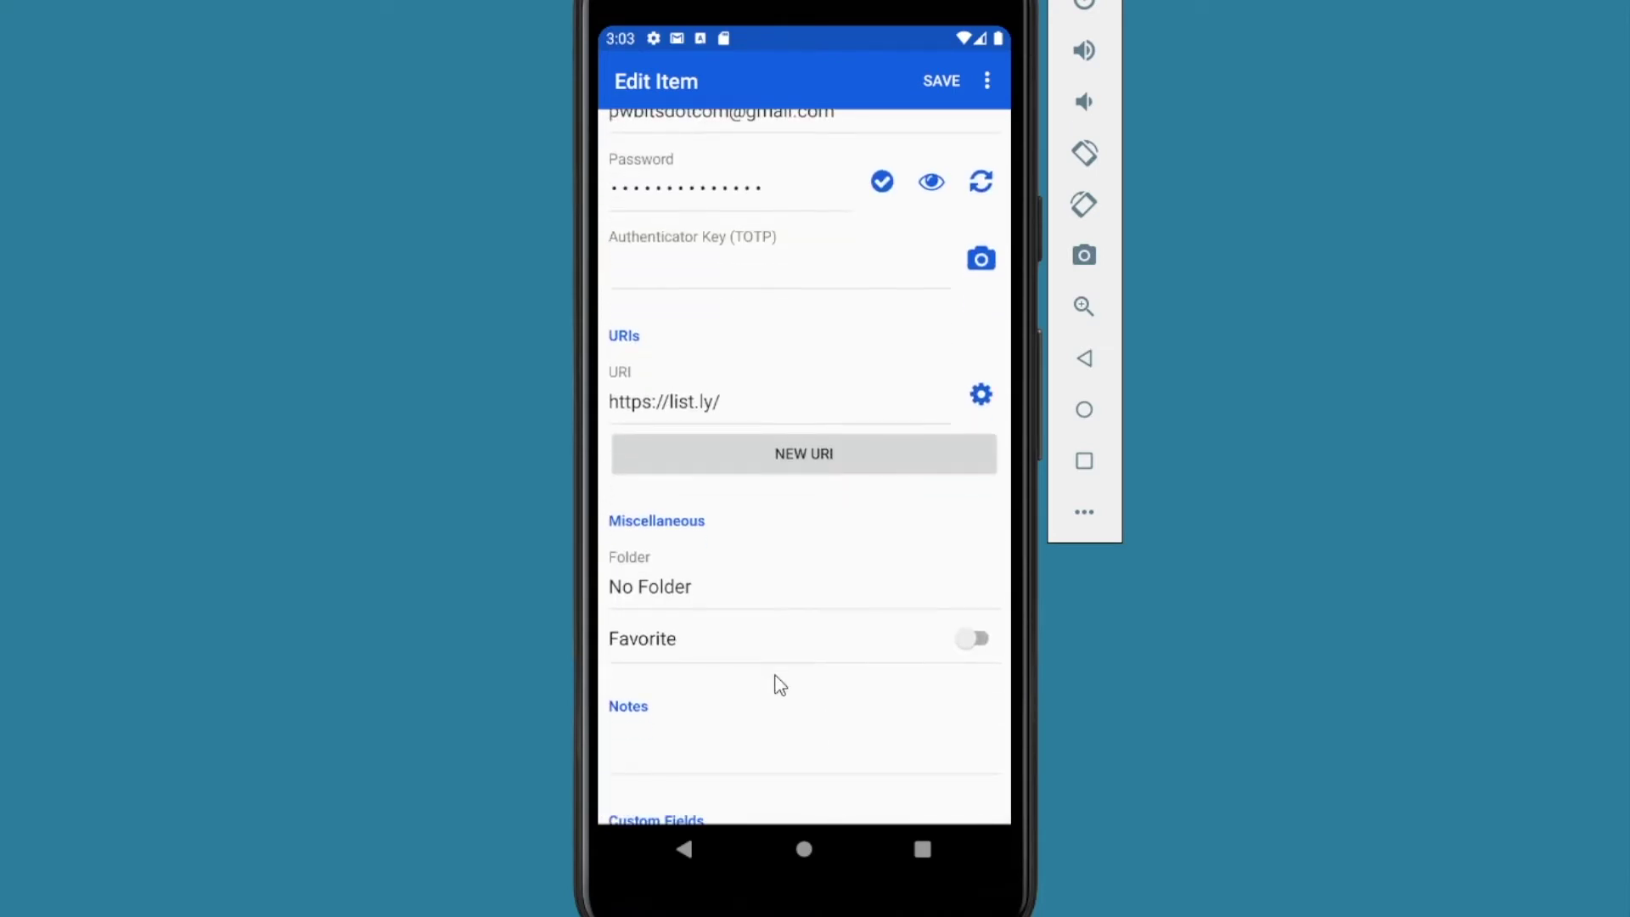
pyautogui.scroll(3, 778, 685)
pyautogui.scroll(1, 774, 685)
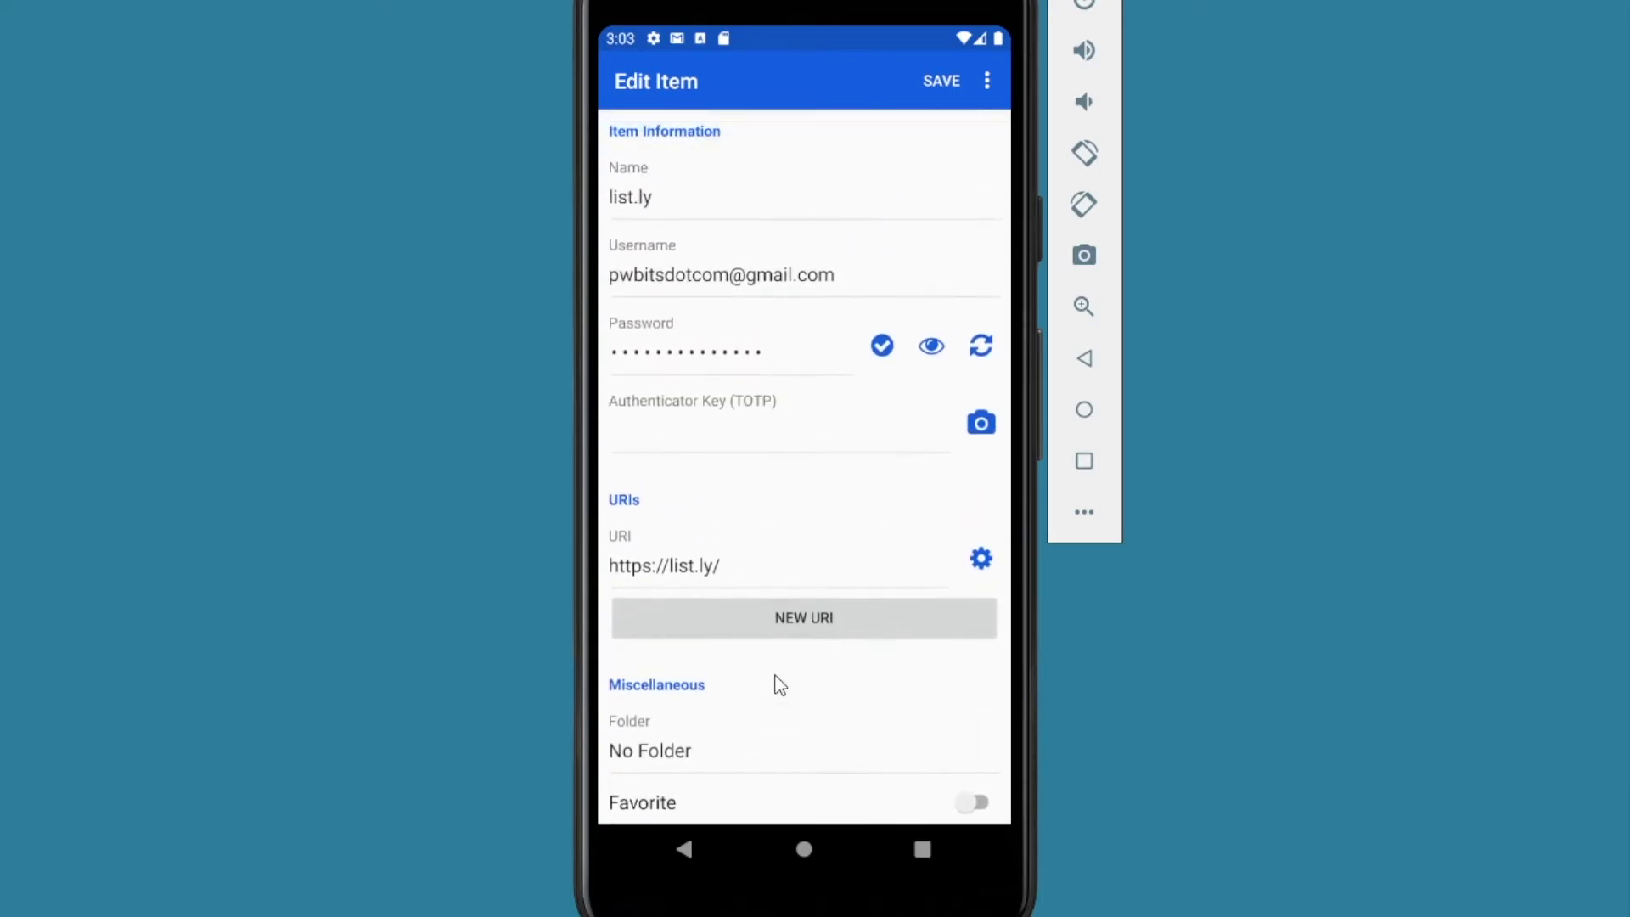
pyautogui.click(938, 79)
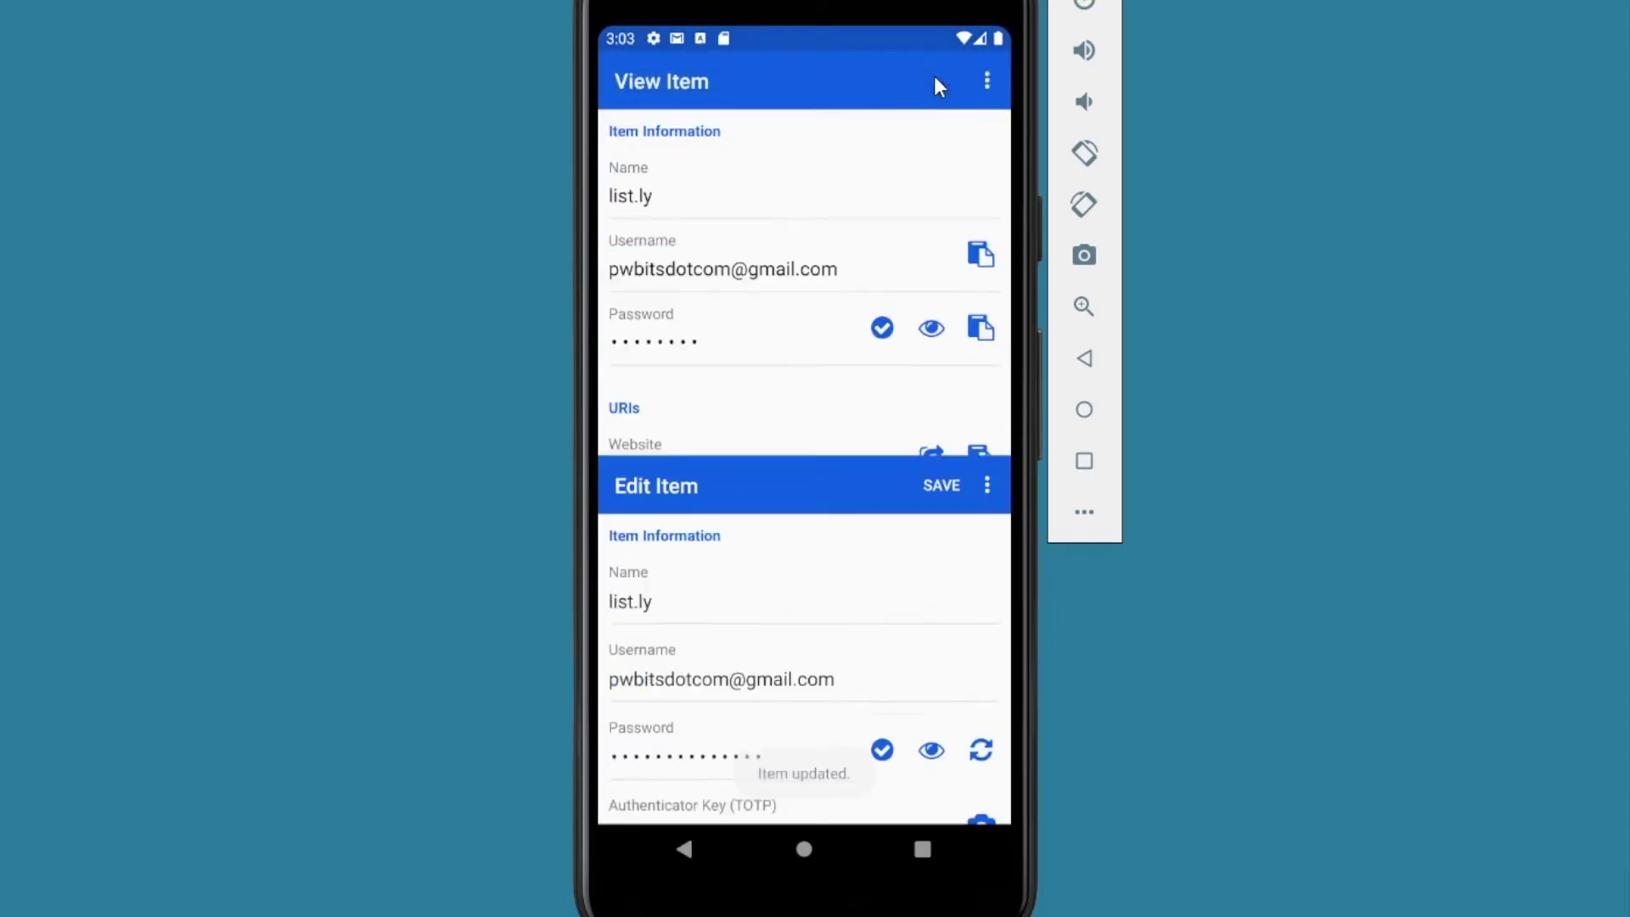
# Step: Return to the vault list and scroll back to its top
pyautogui.click(682, 847)
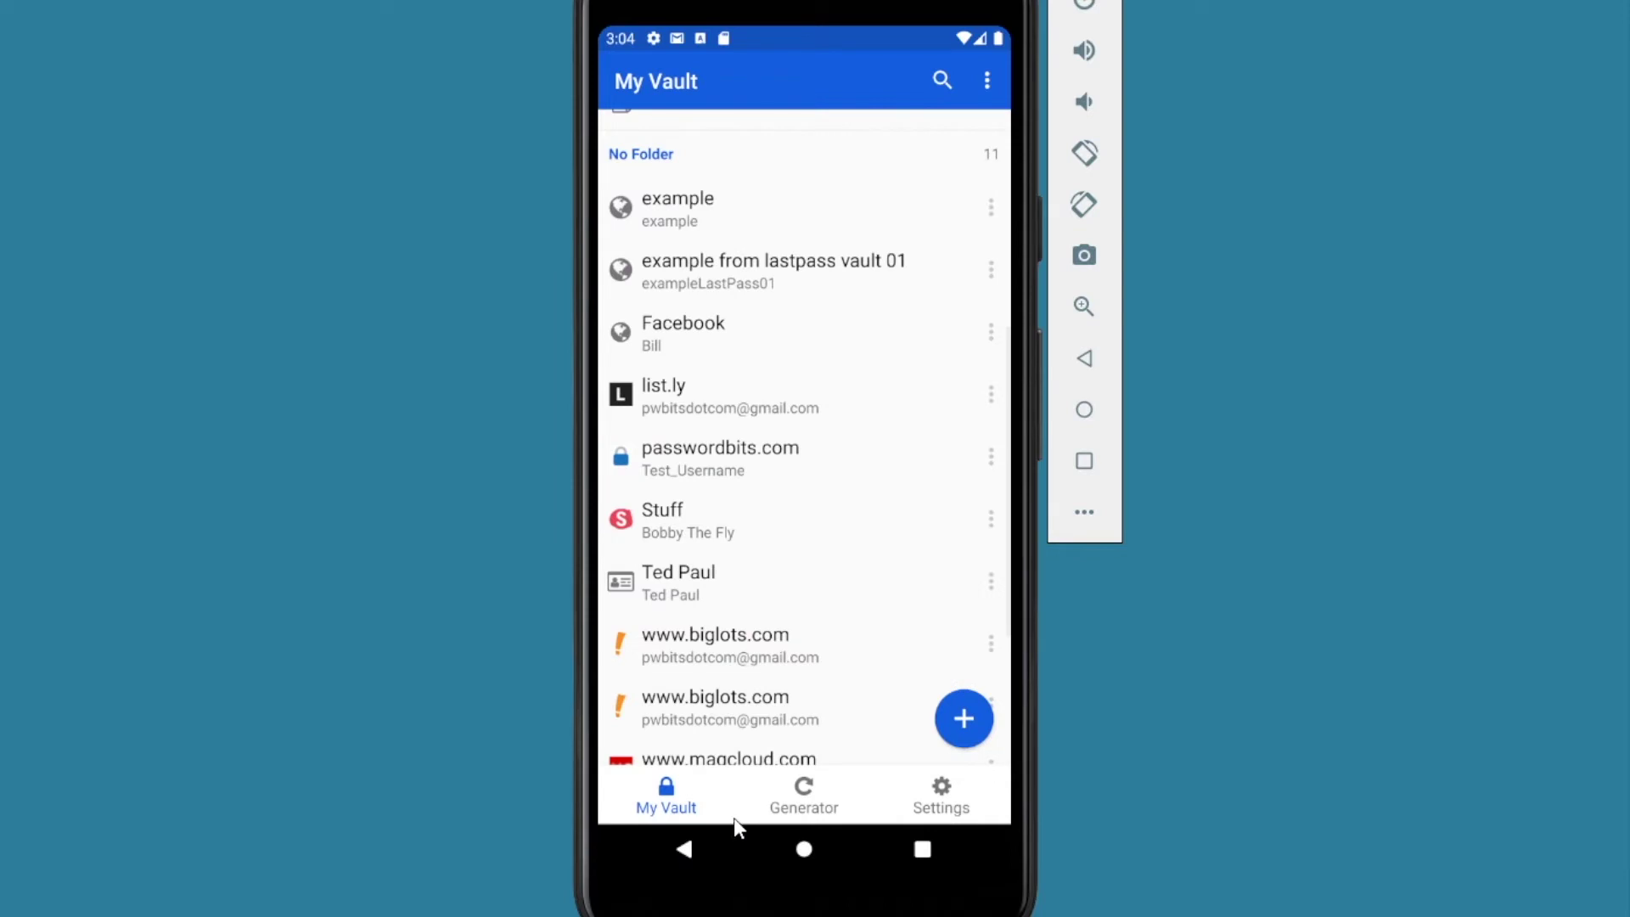
pyautogui.scroll(1, 775, 676)
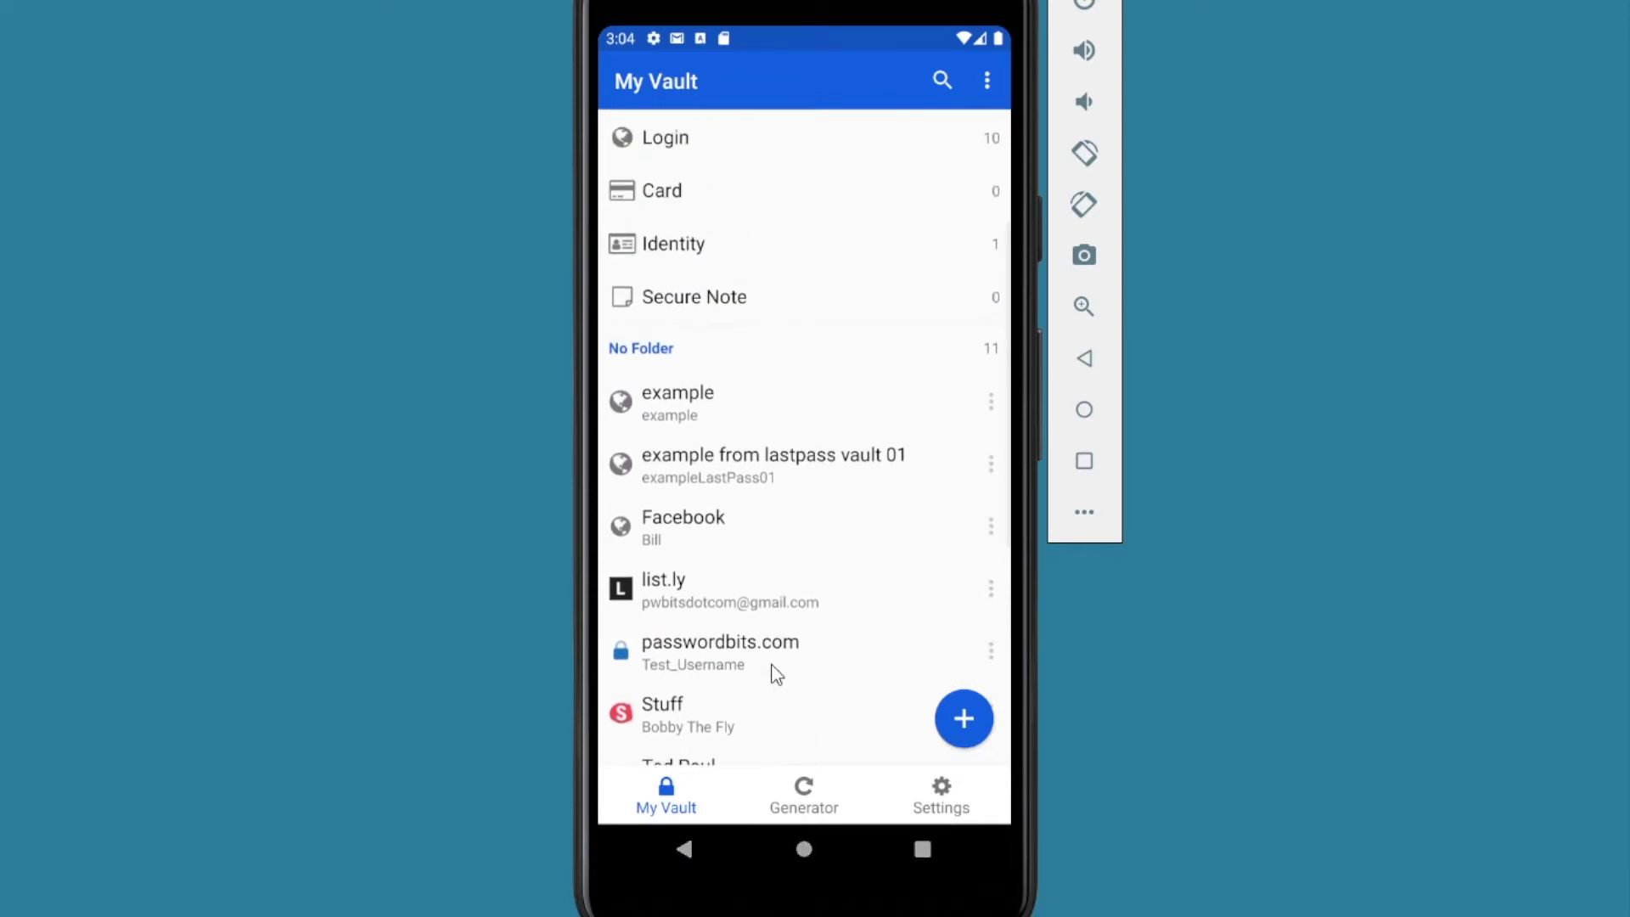
pyautogui.scroll(5, 777, 675)
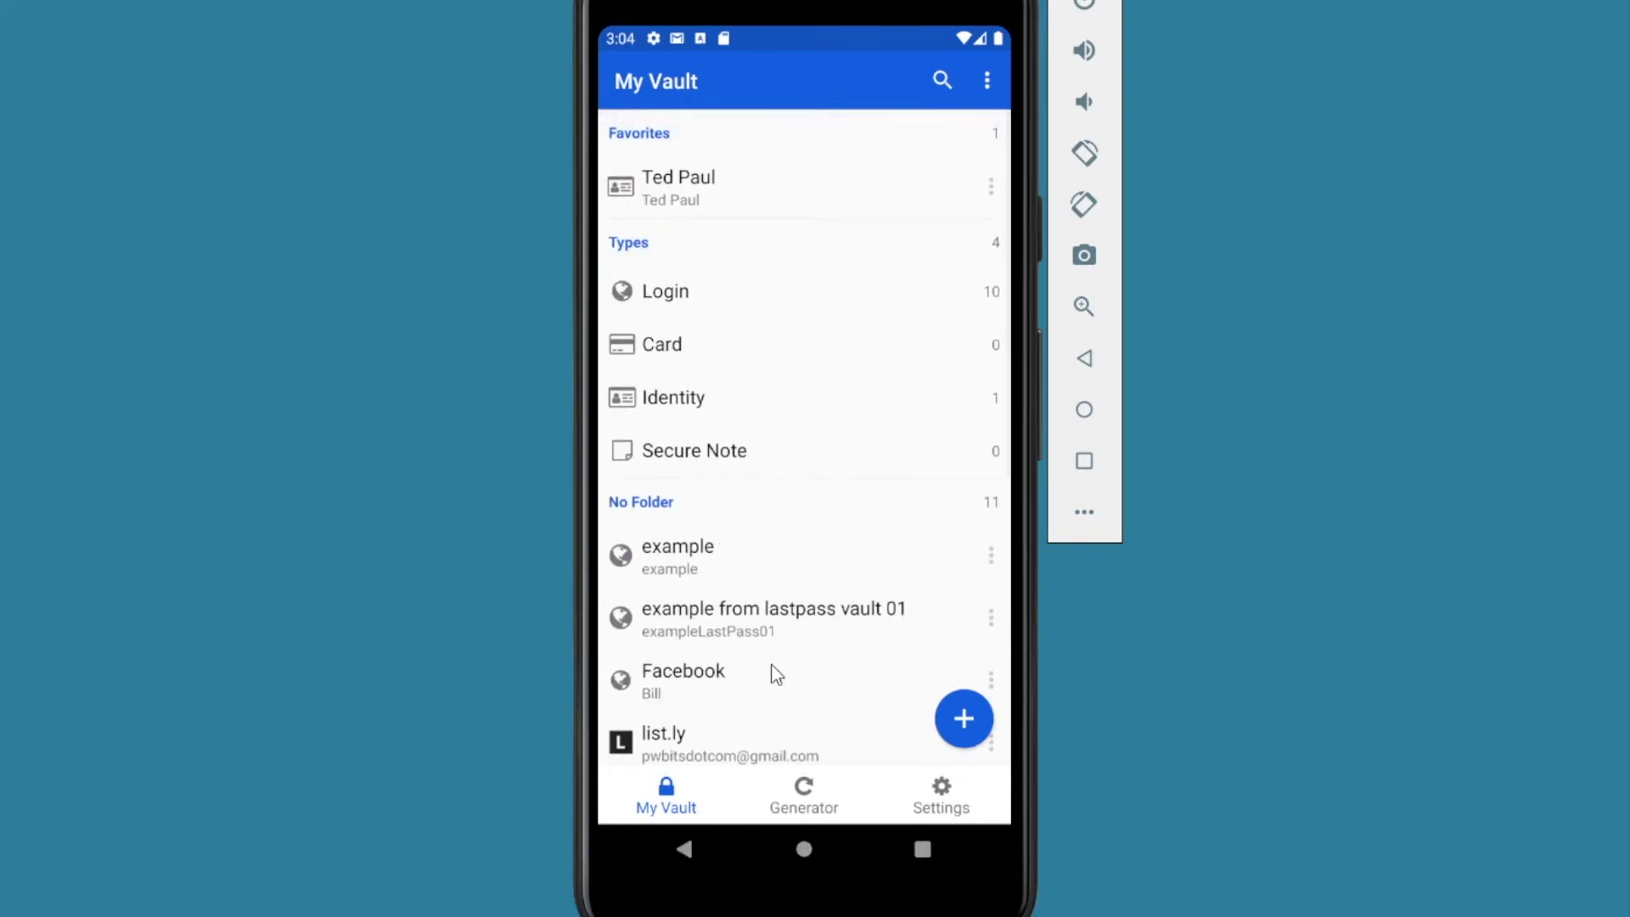
# Step: Scroll through the password generator's default options, then go to Bitwarden's Settings page
pyautogui.click(805, 794)
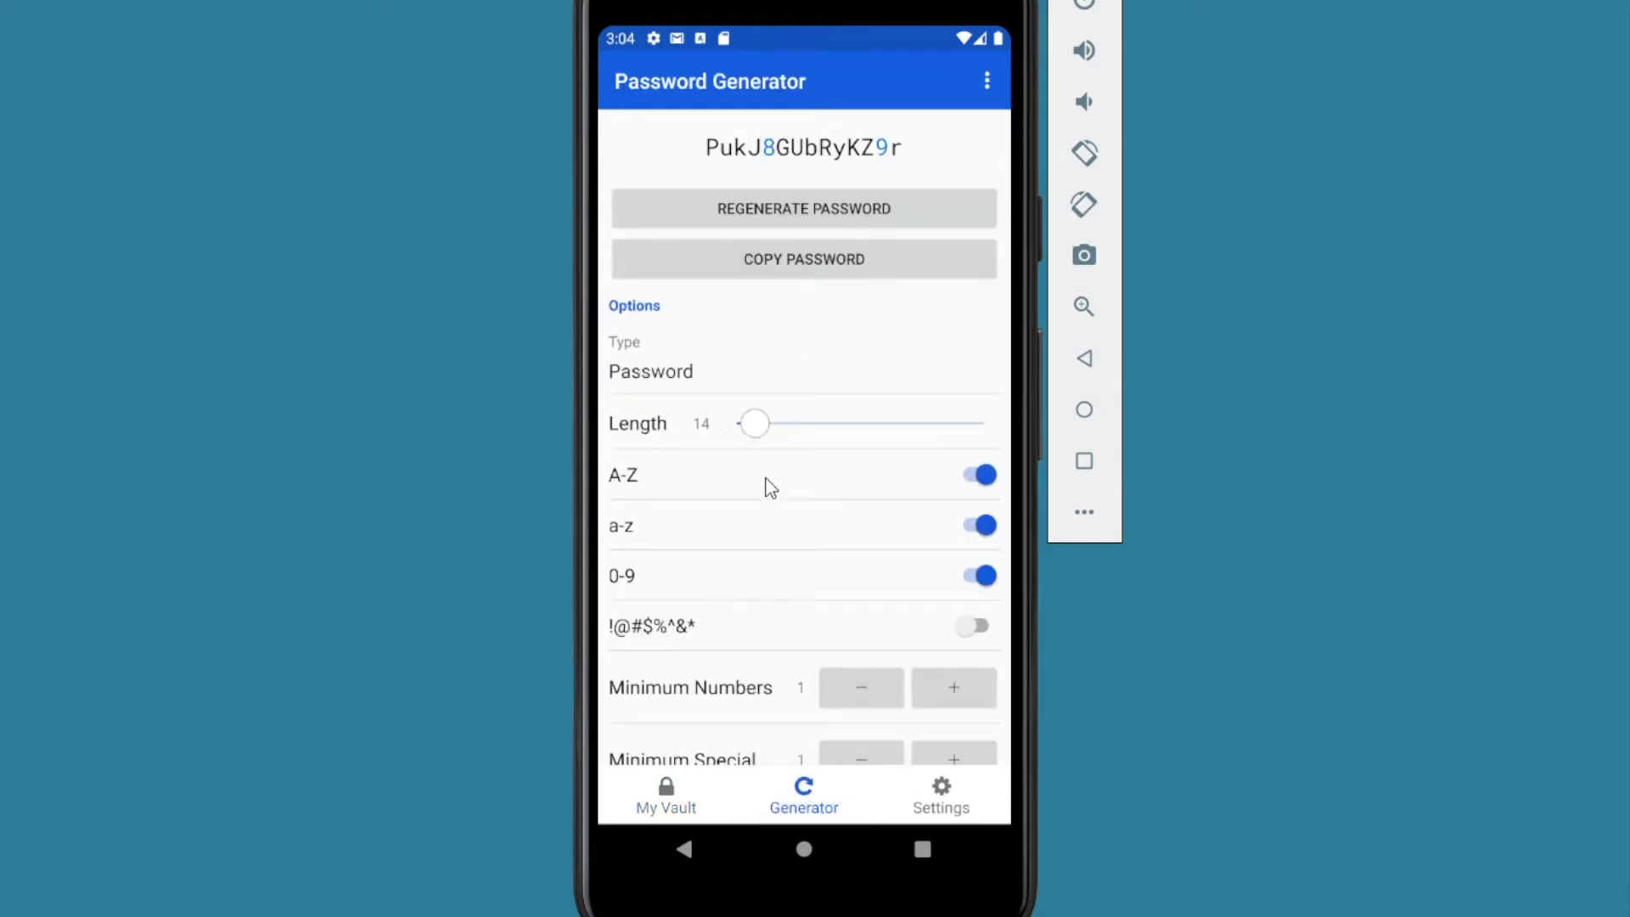
pyautogui.scroll(-3, 780, 512)
pyautogui.scroll(3, 772, 747)
pyautogui.scroll(-3, 748, 688)
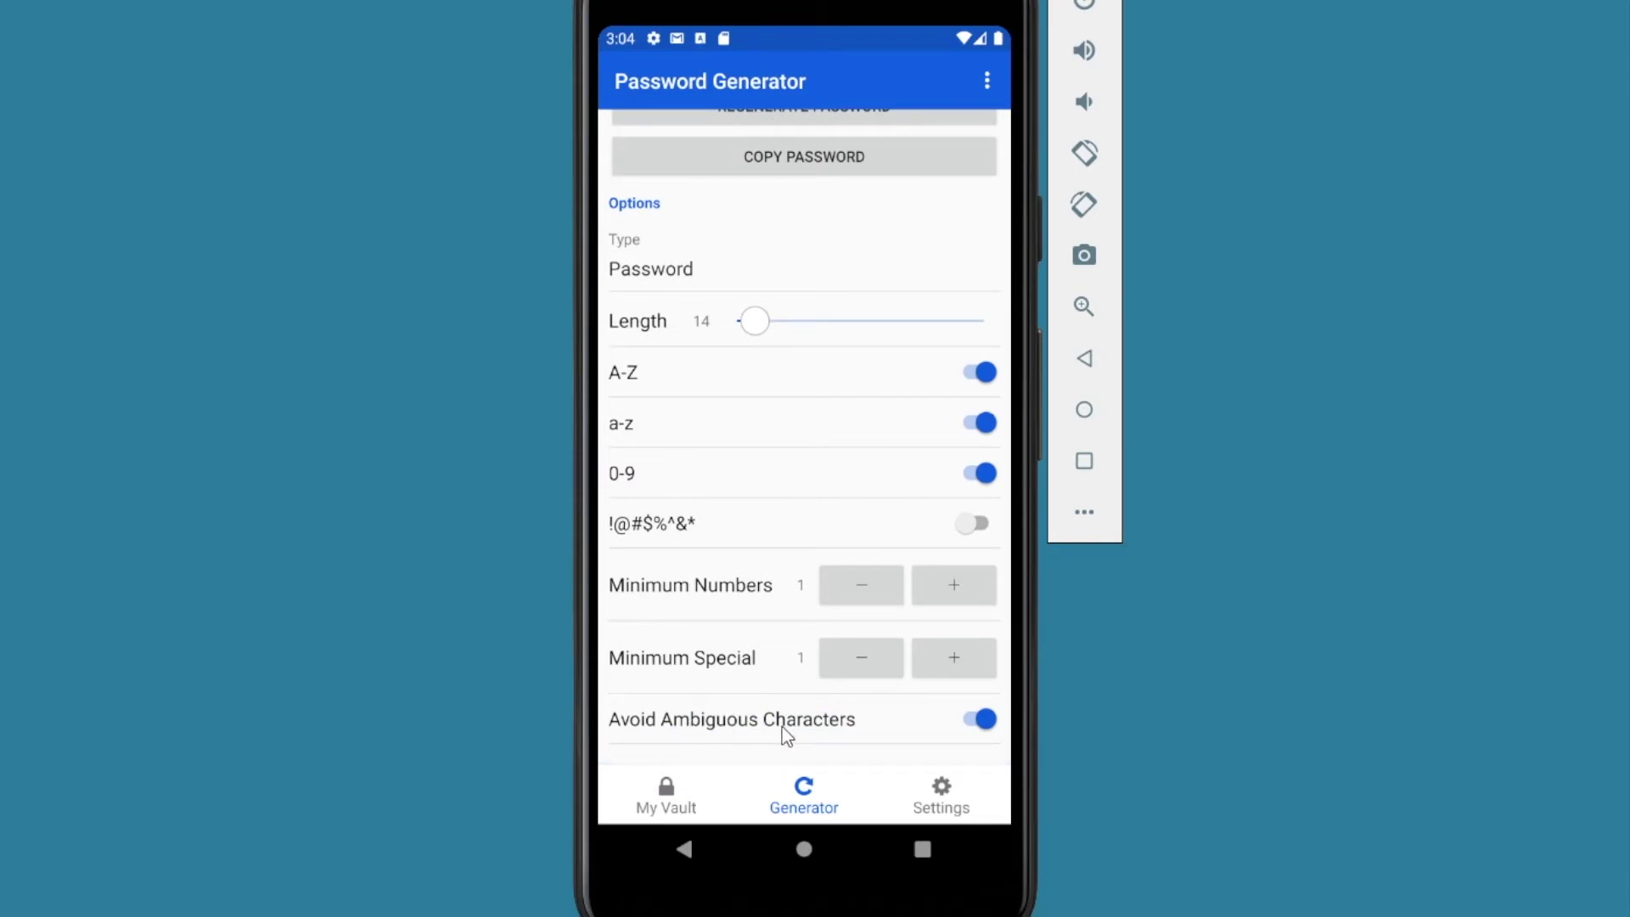
pyautogui.scroll(2, 789, 735)
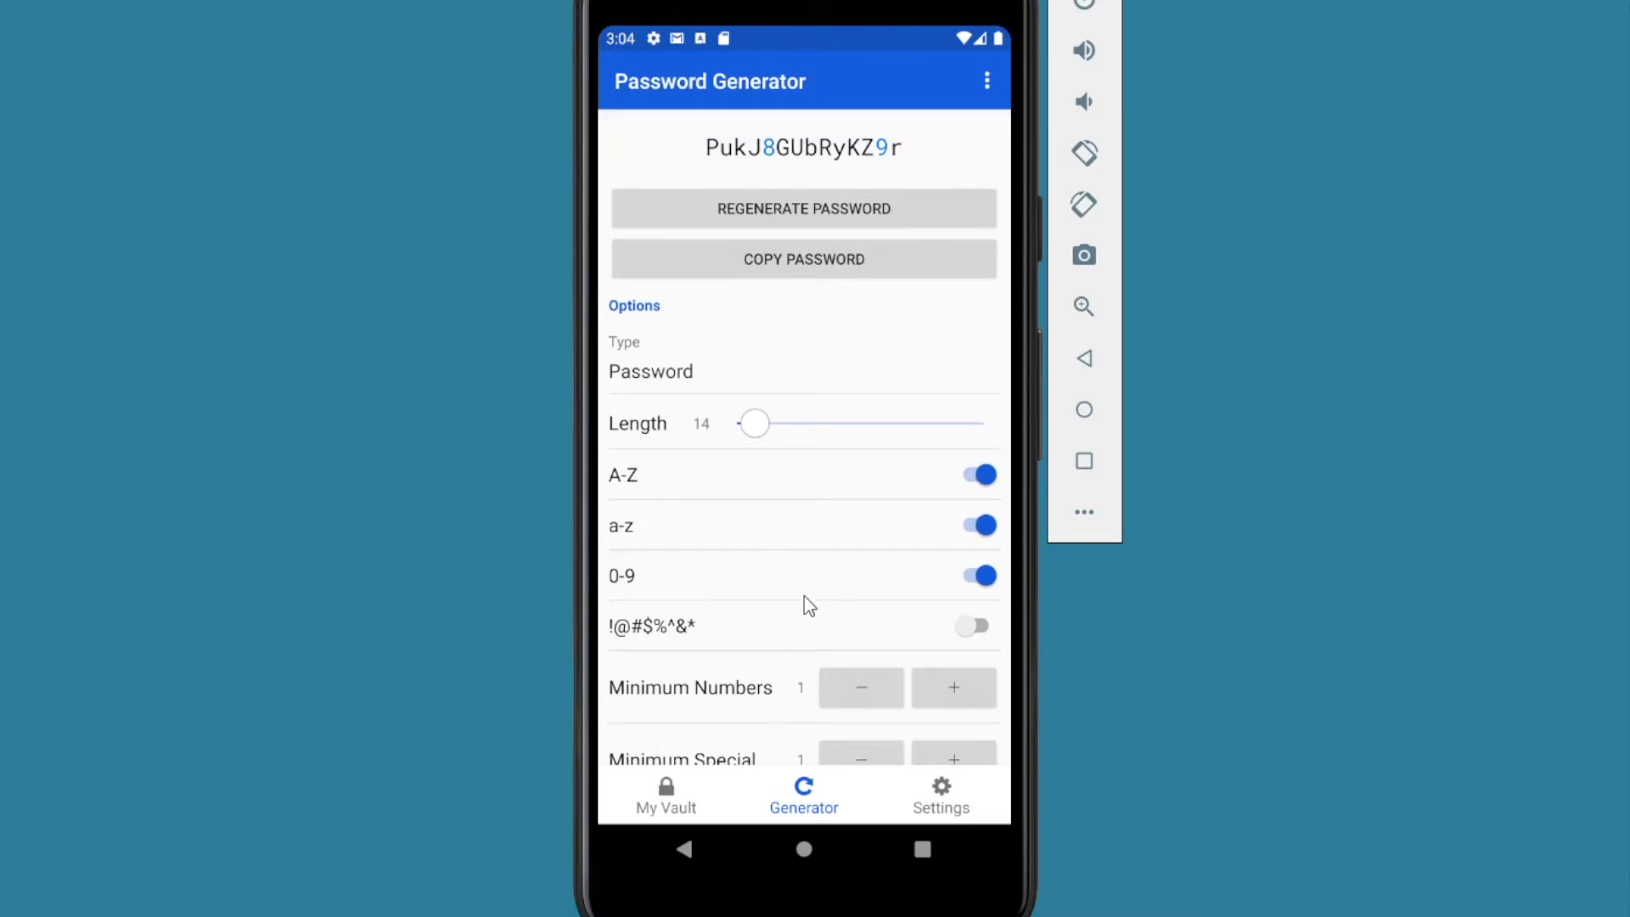
pyautogui.click(946, 793)
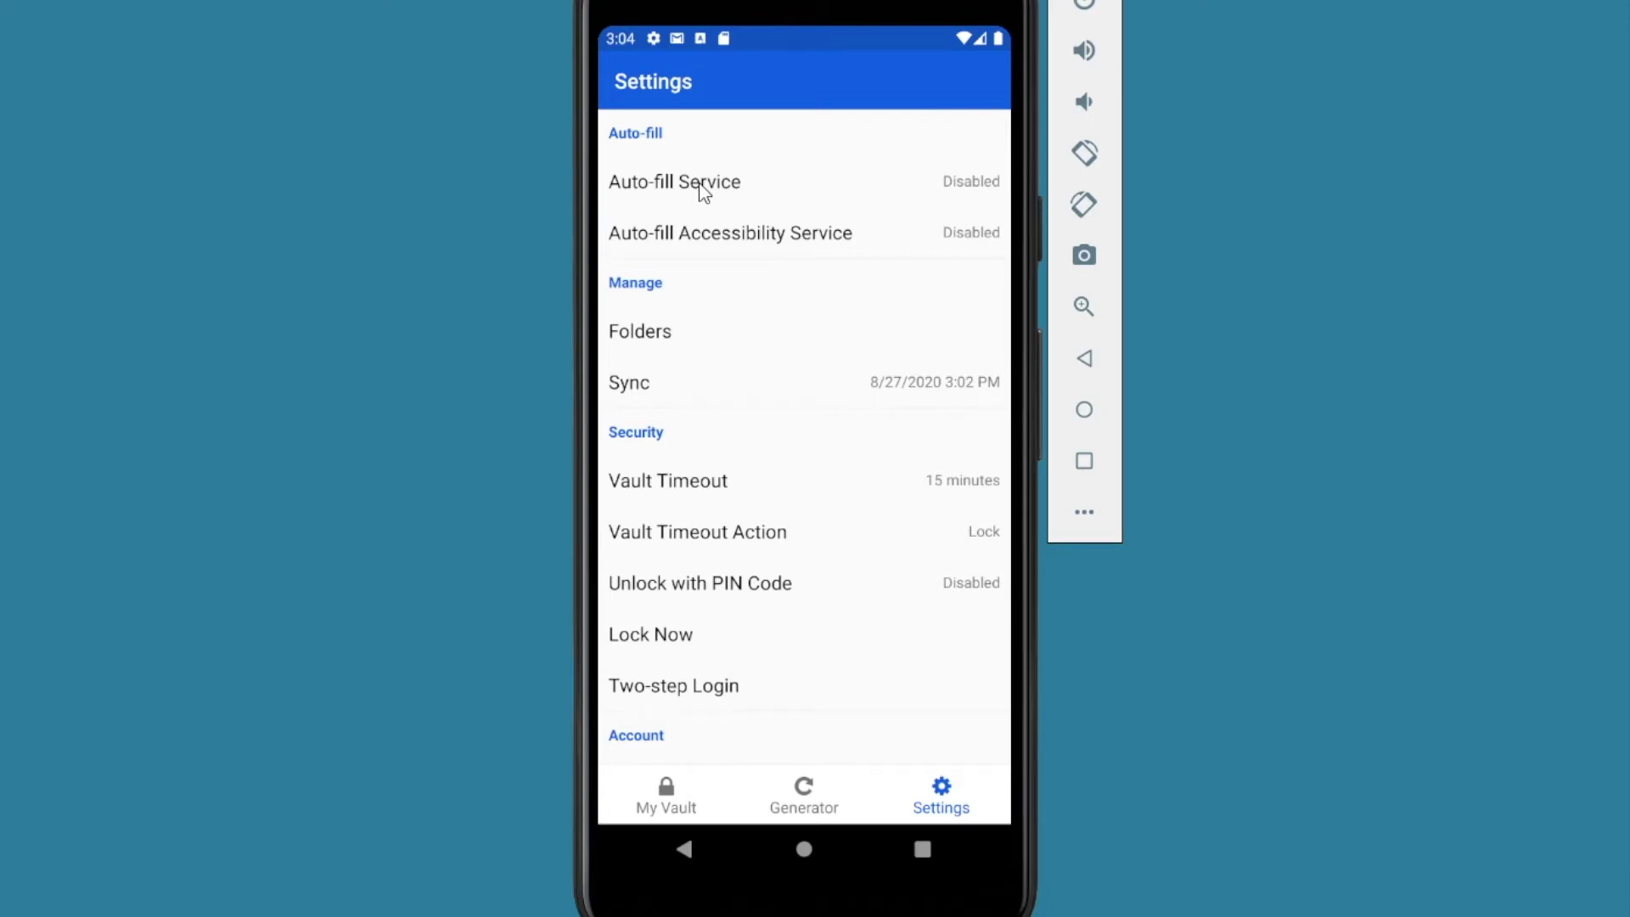
# Step: Choose Bitwarden as the phone's autofill service and confirm trusting it
pyautogui.click(700, 184)
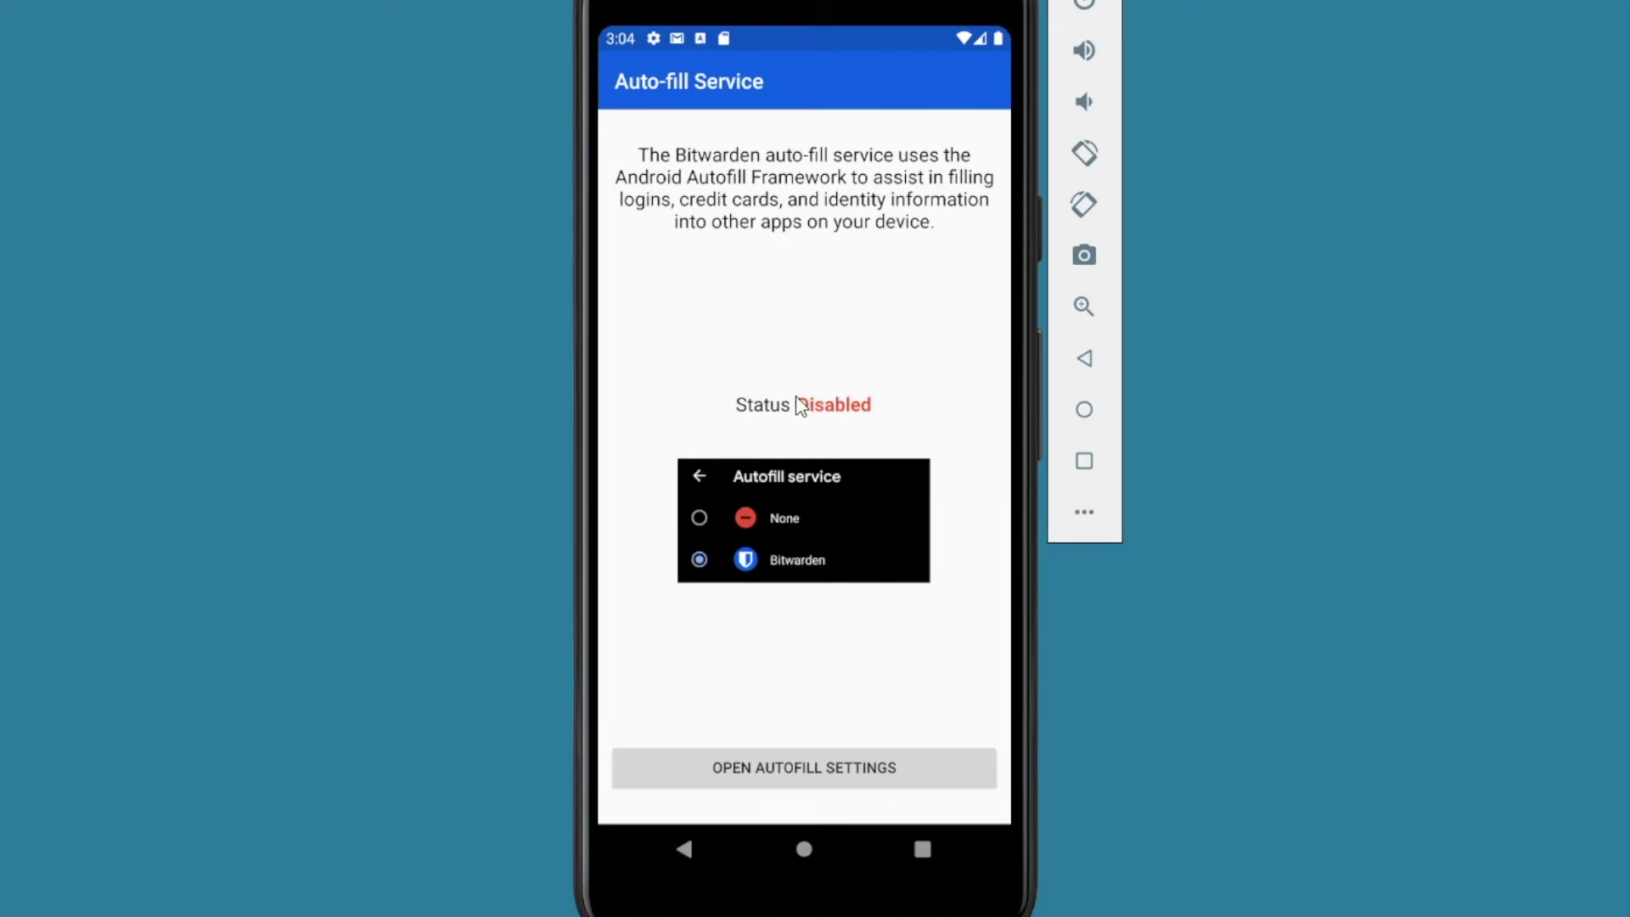
pyautogui.click(776, 770)
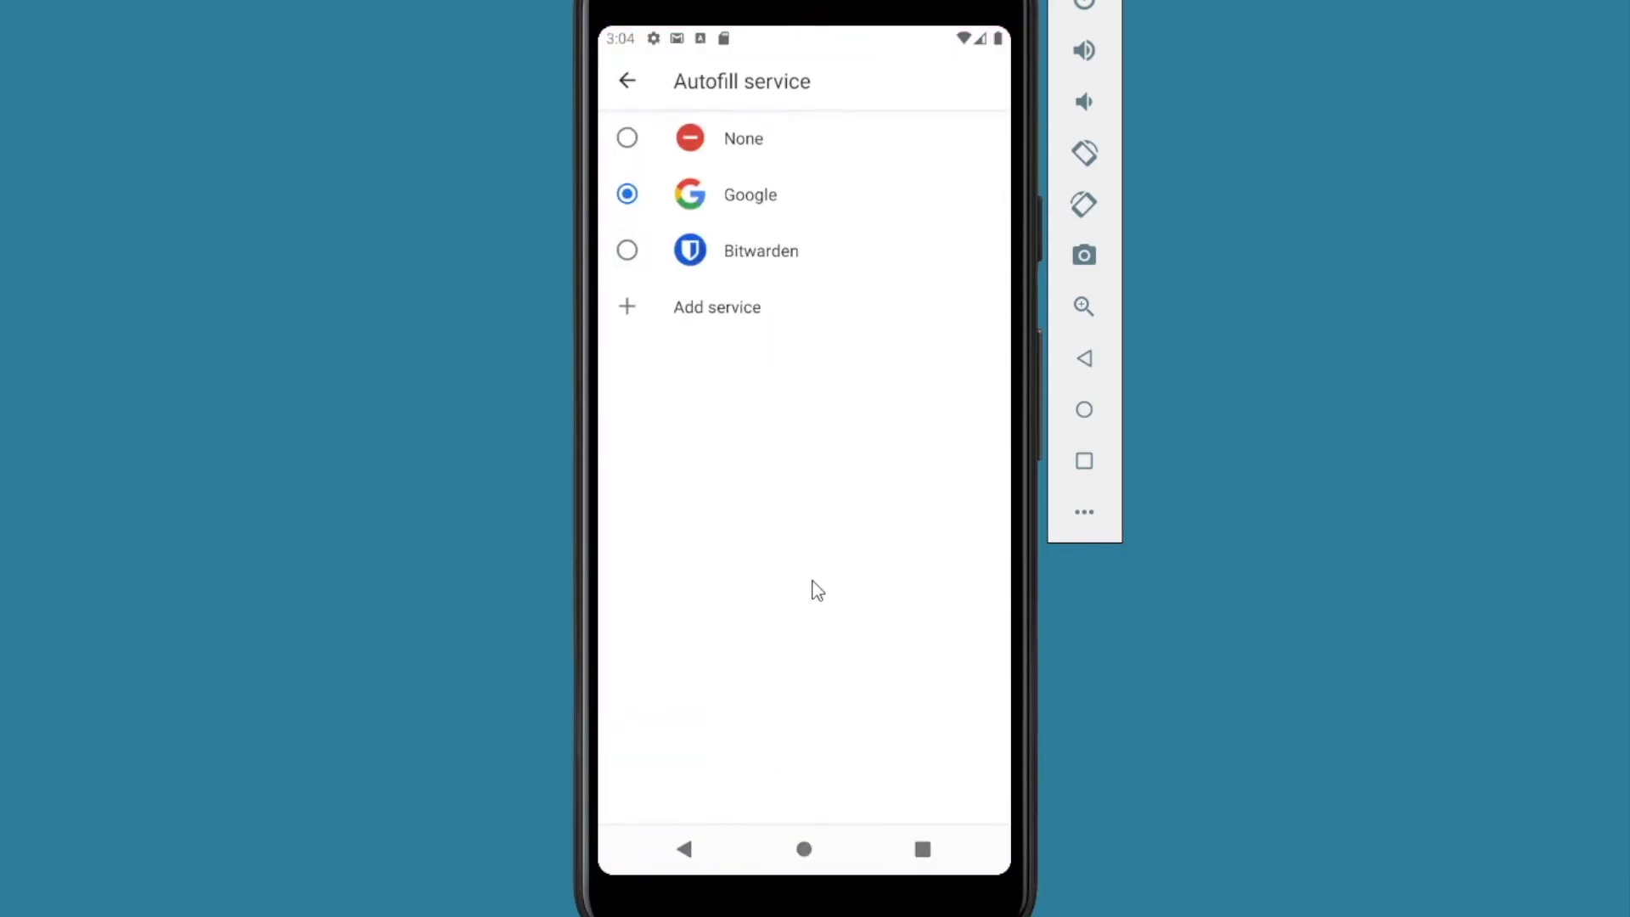
pyautogui.click(629, 252)
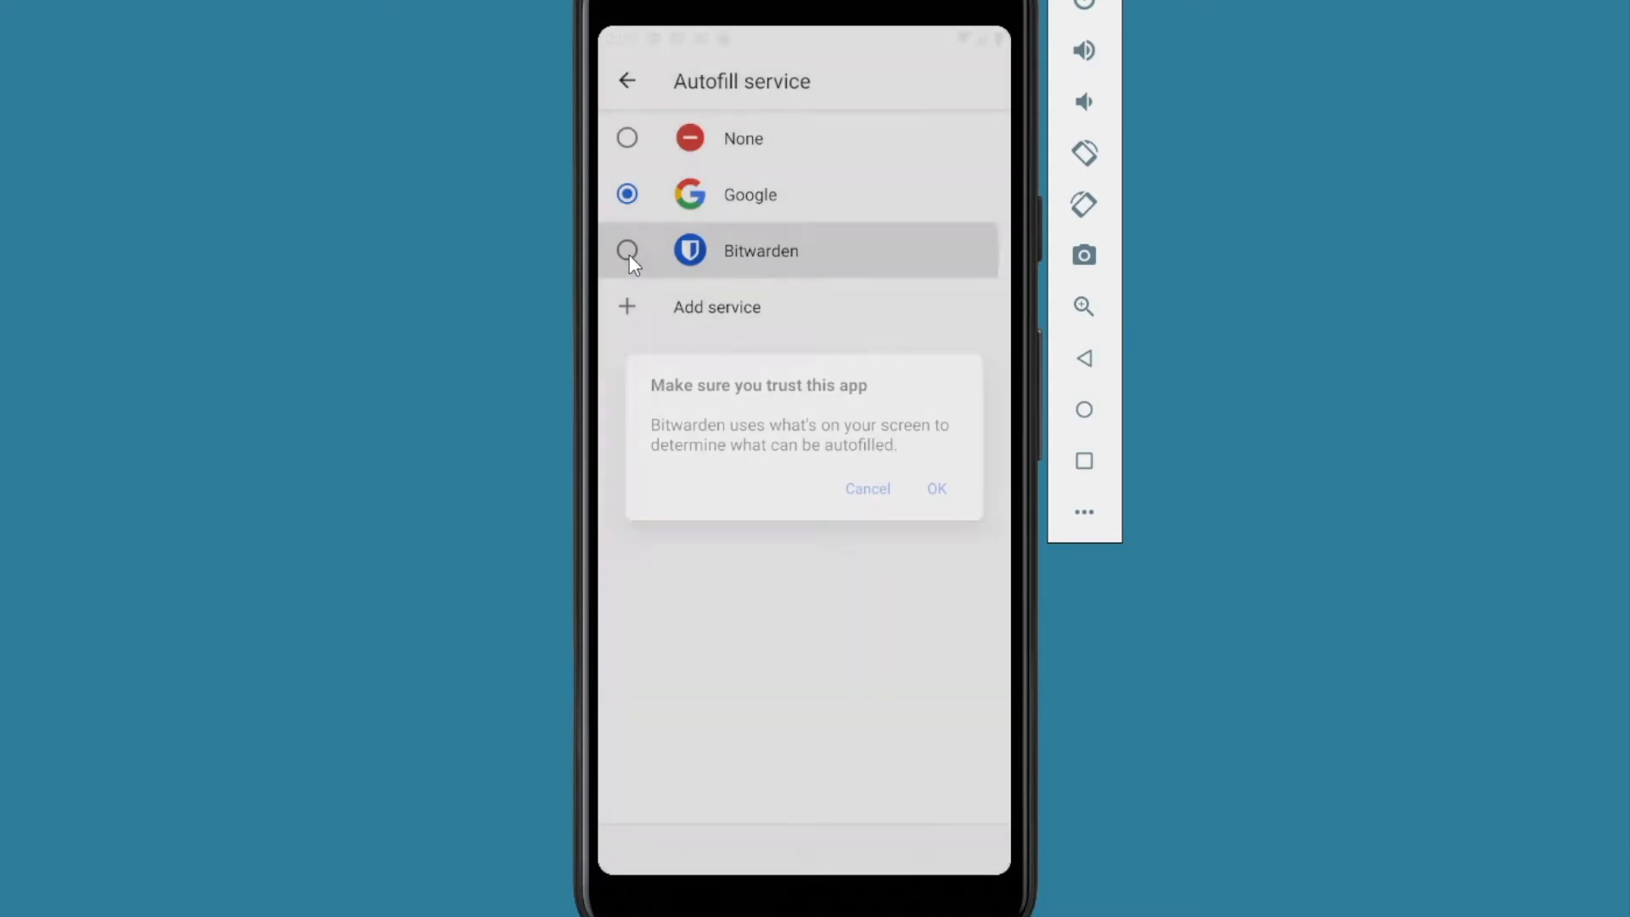
pyautogui.click(936, 491)
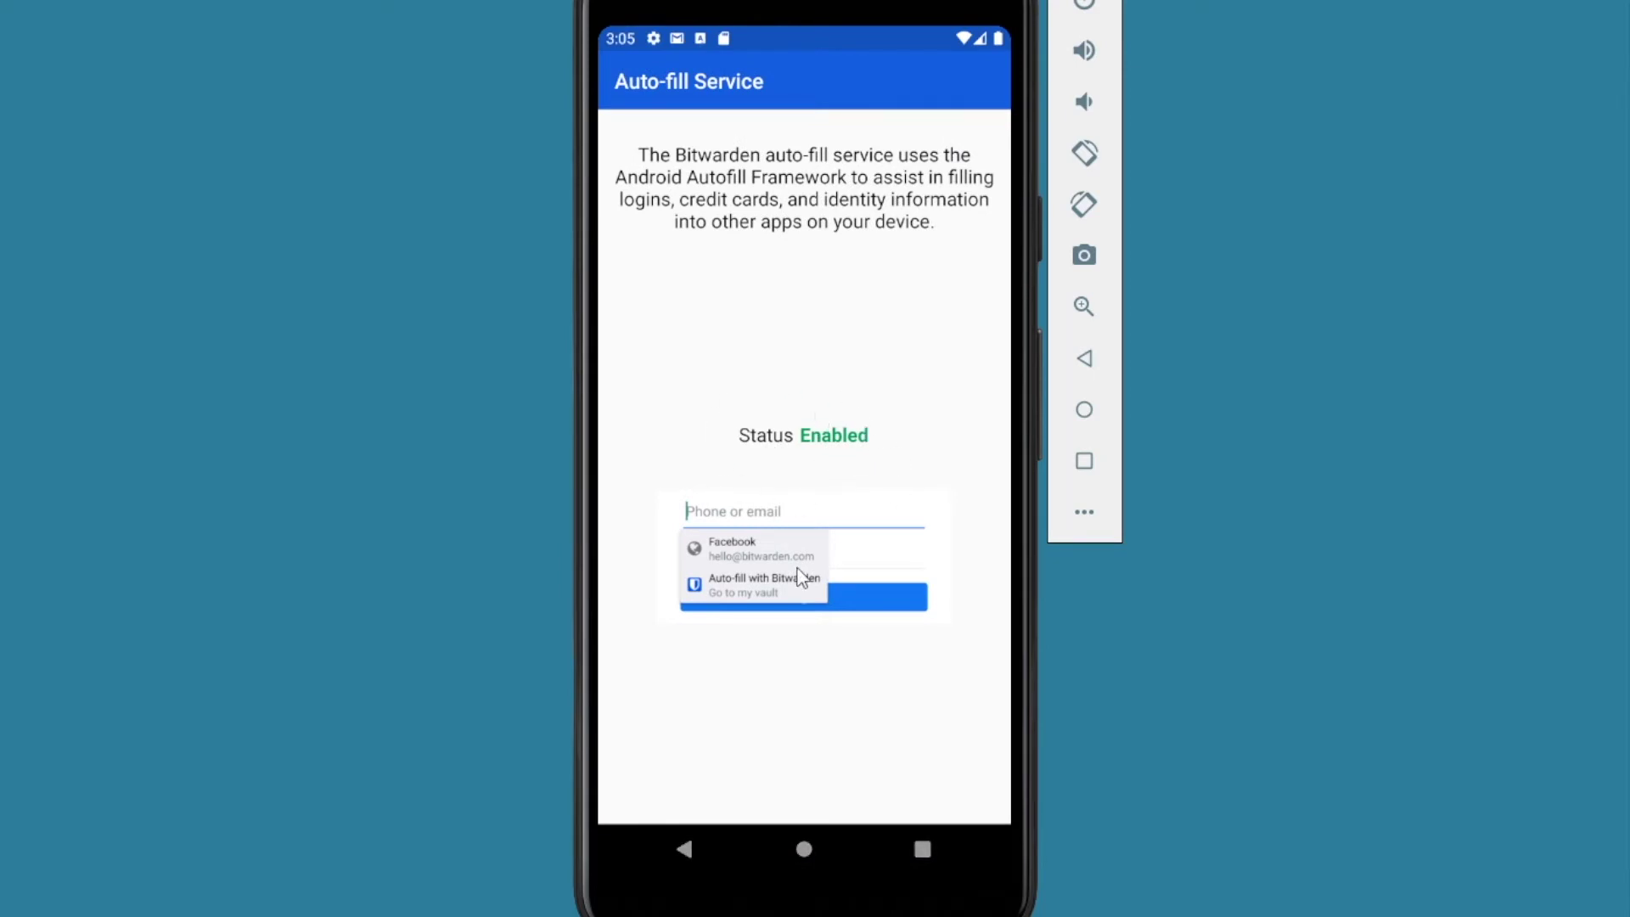
pyautogui.click(683, 849)
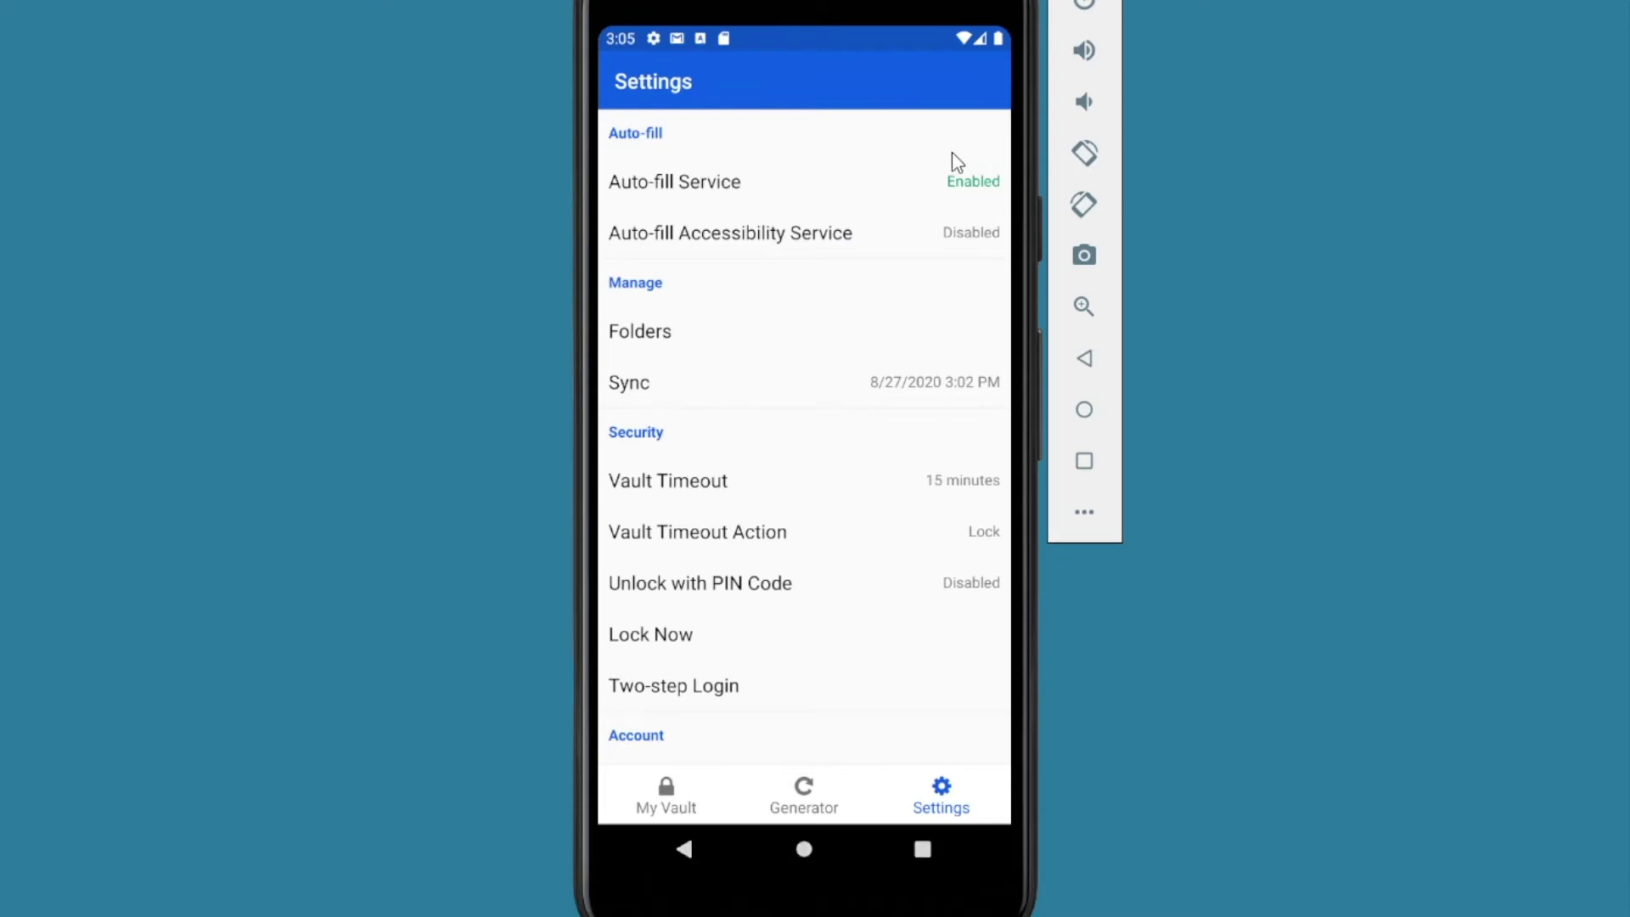
pyautogui.click(700, 245)
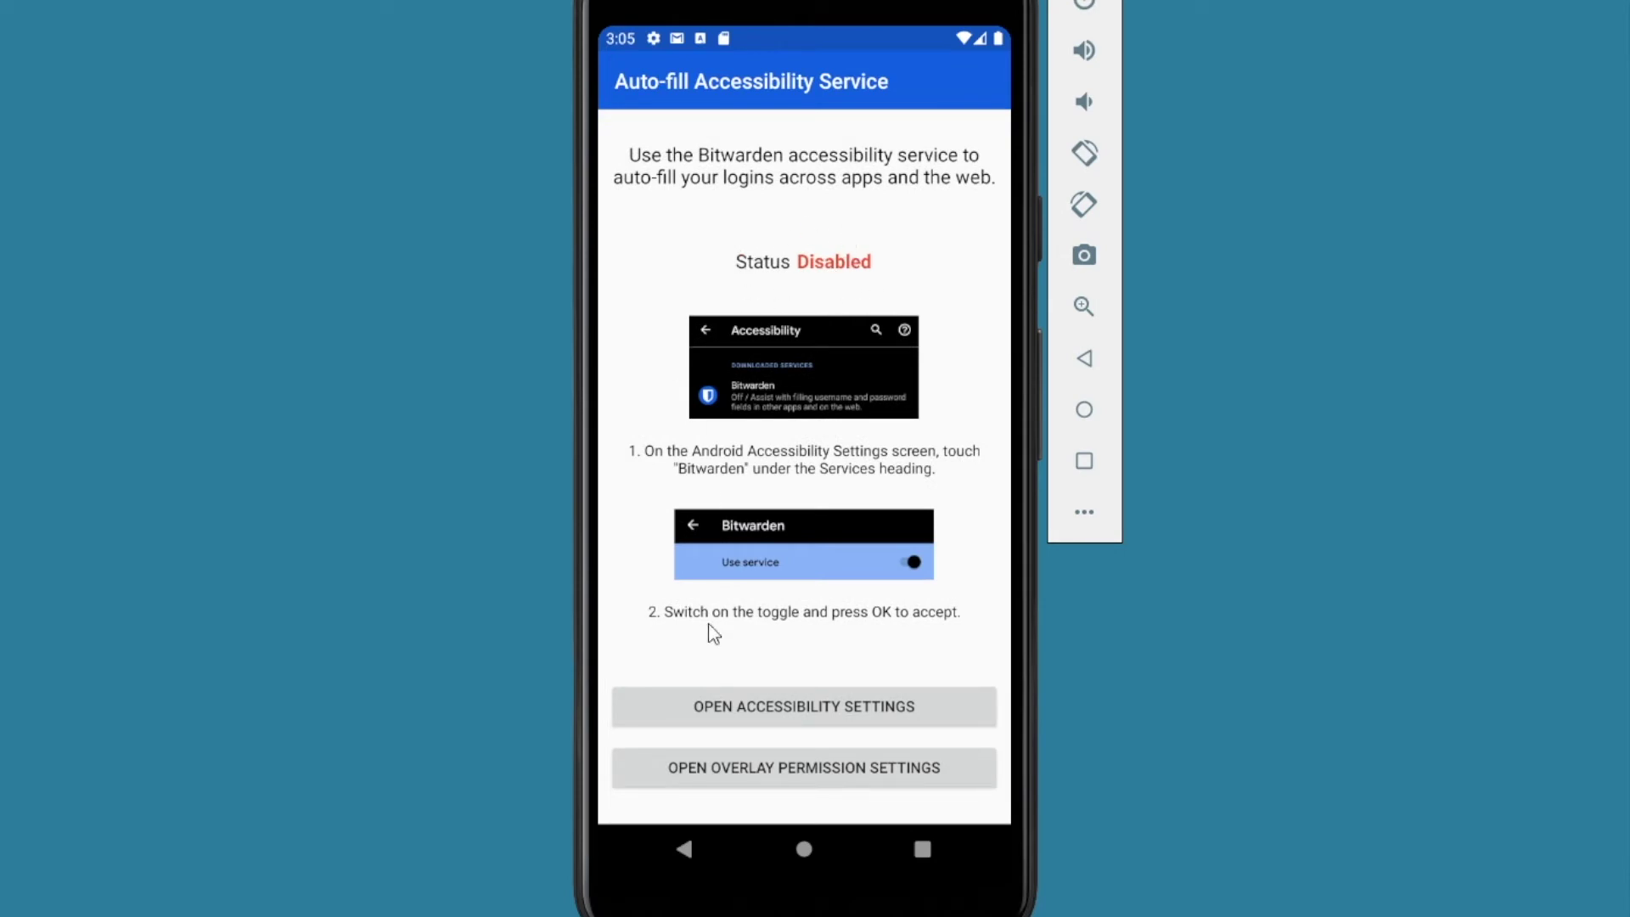
# Step: Turn on the Bitwarden accessibility service and allow it full control of the device
pyautogui.click(803, 712)
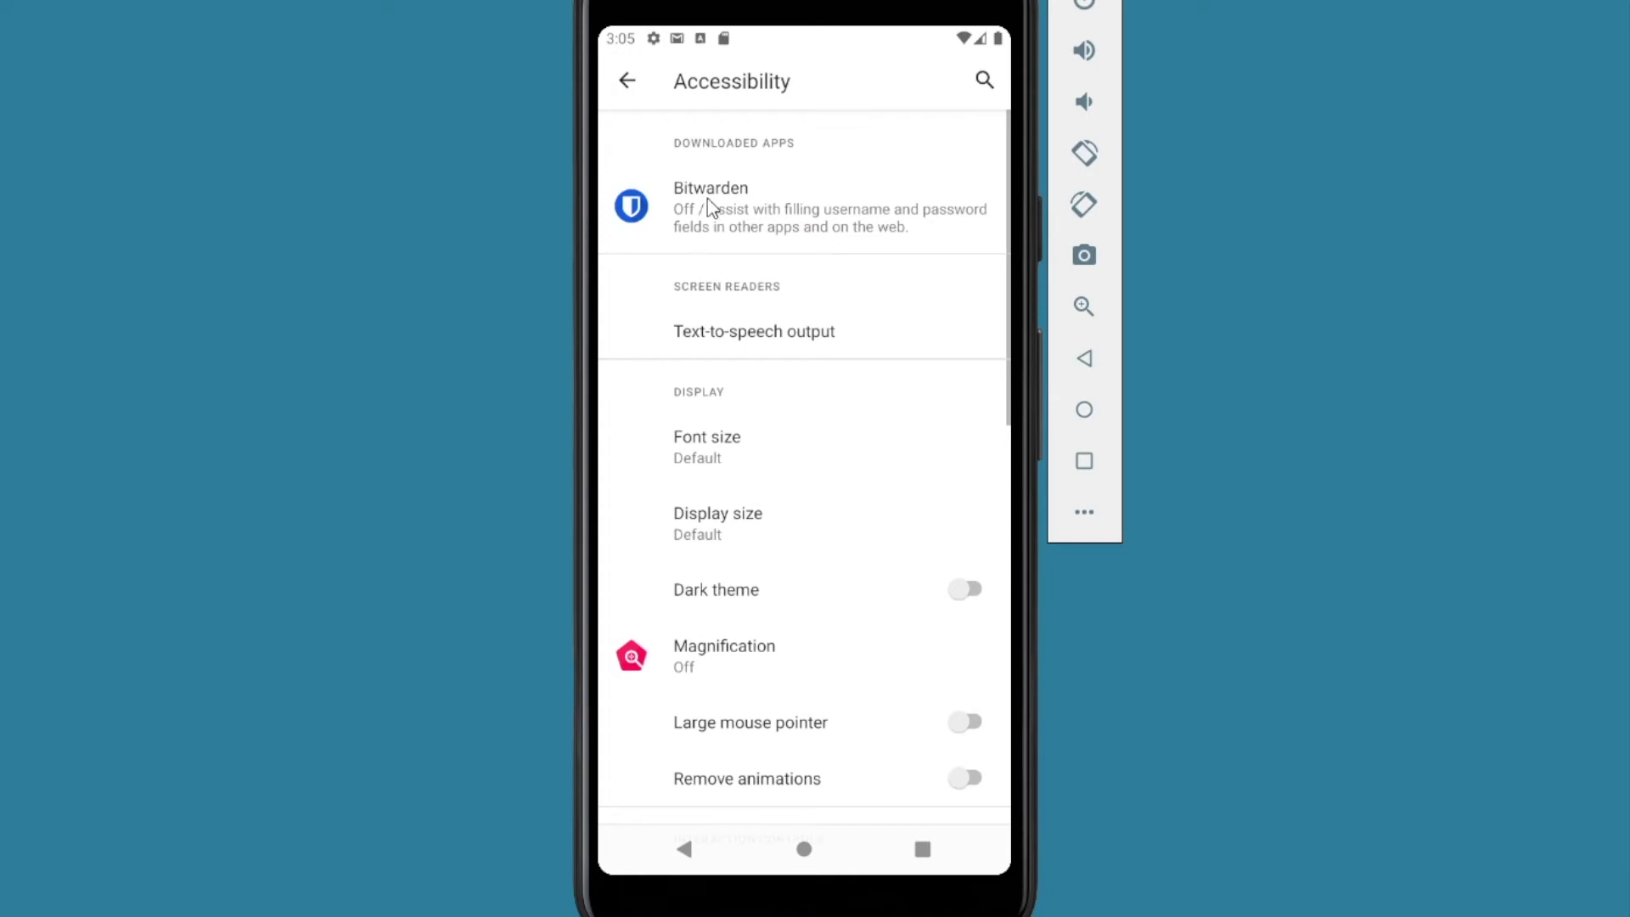
pyautogui.click(708, 203)
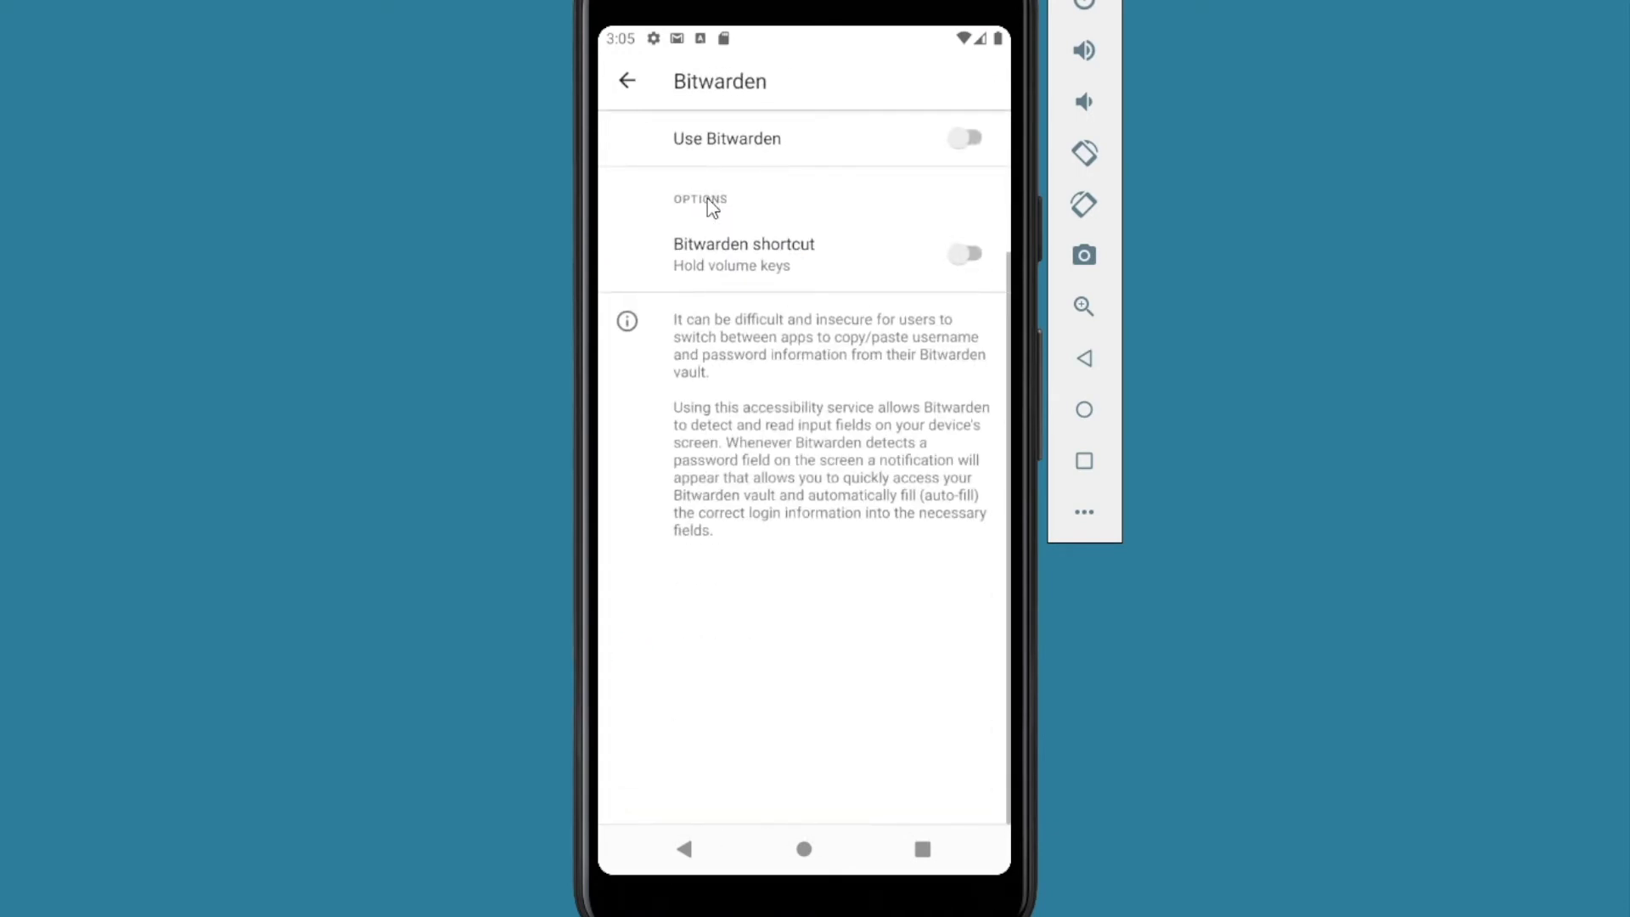
pyautogui.click(959, 145)
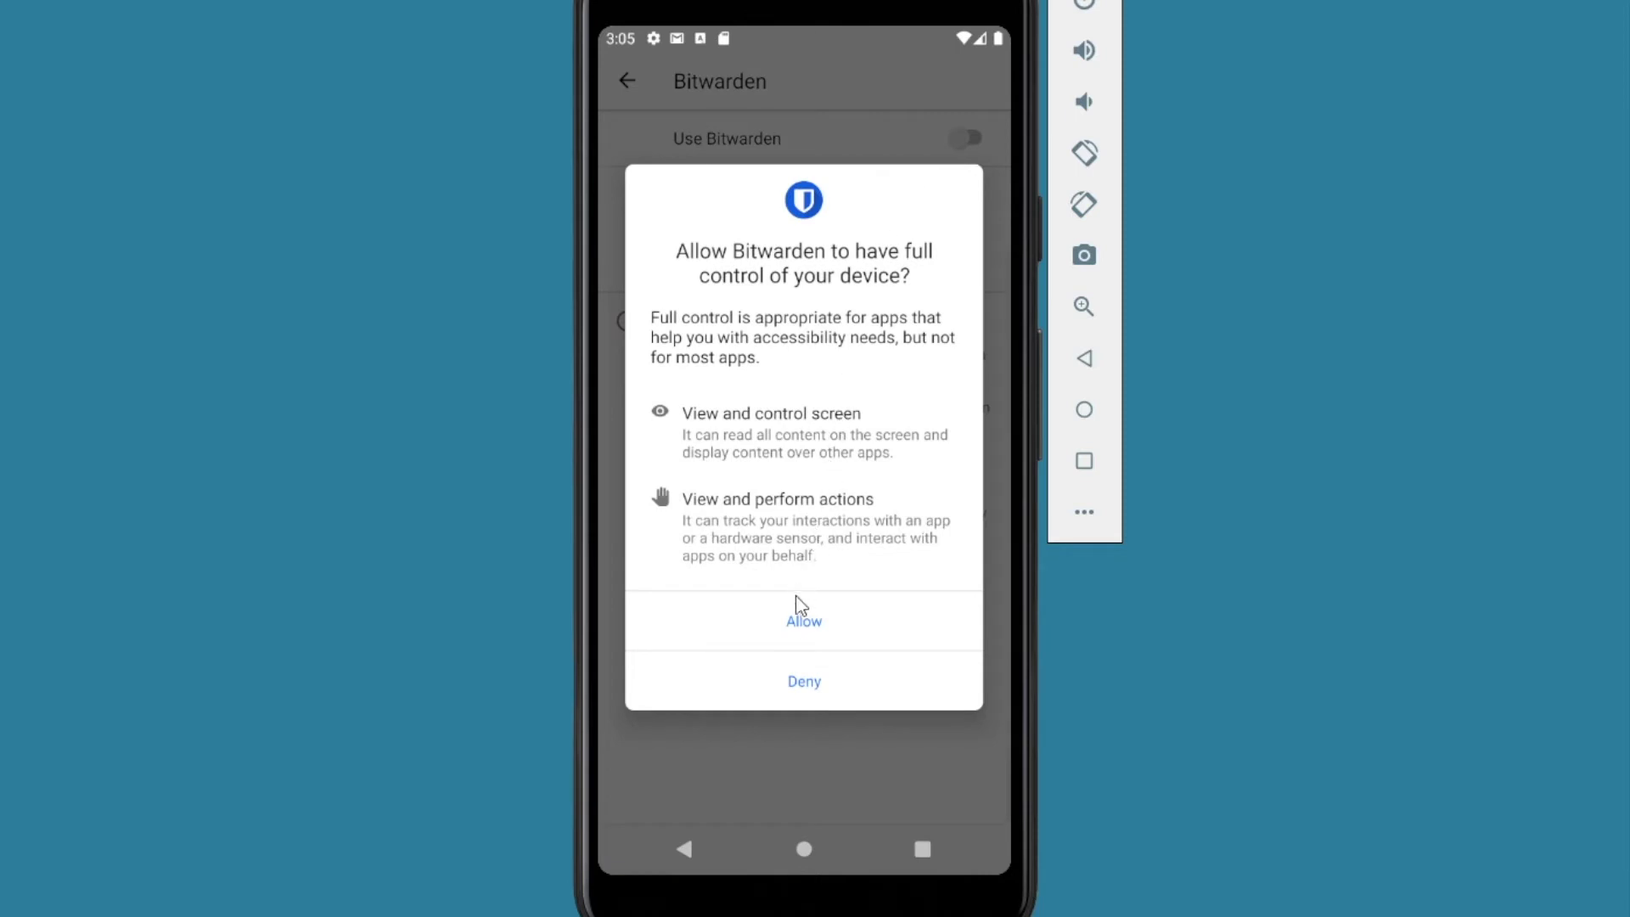
pyautogui.click(798, 624)
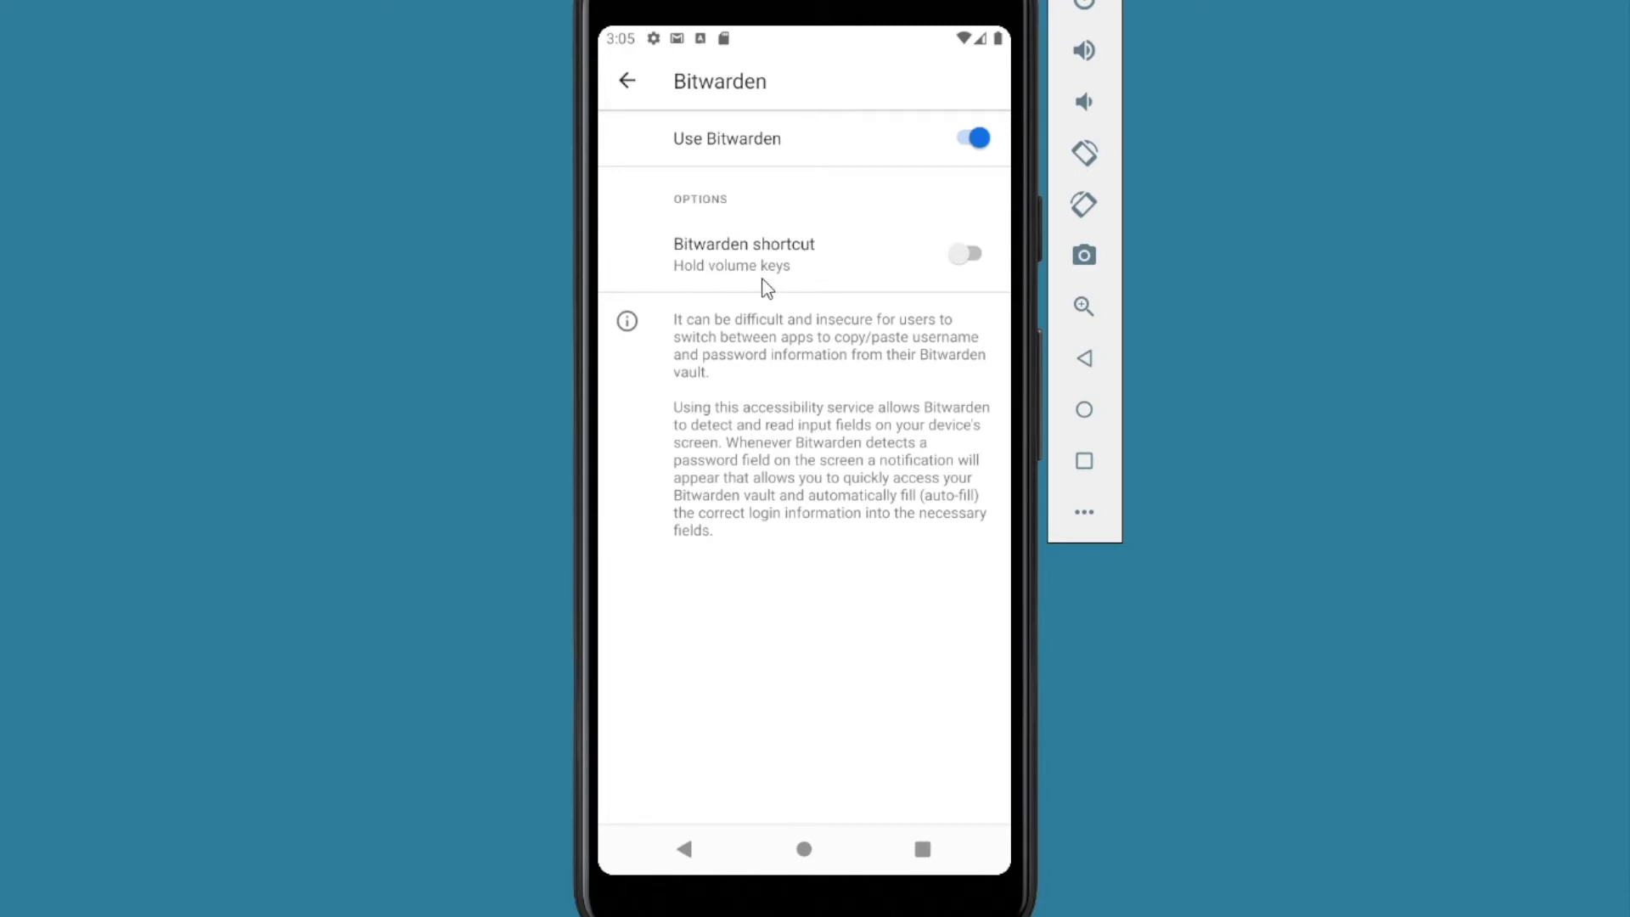
pyautogui.click(628, 82)
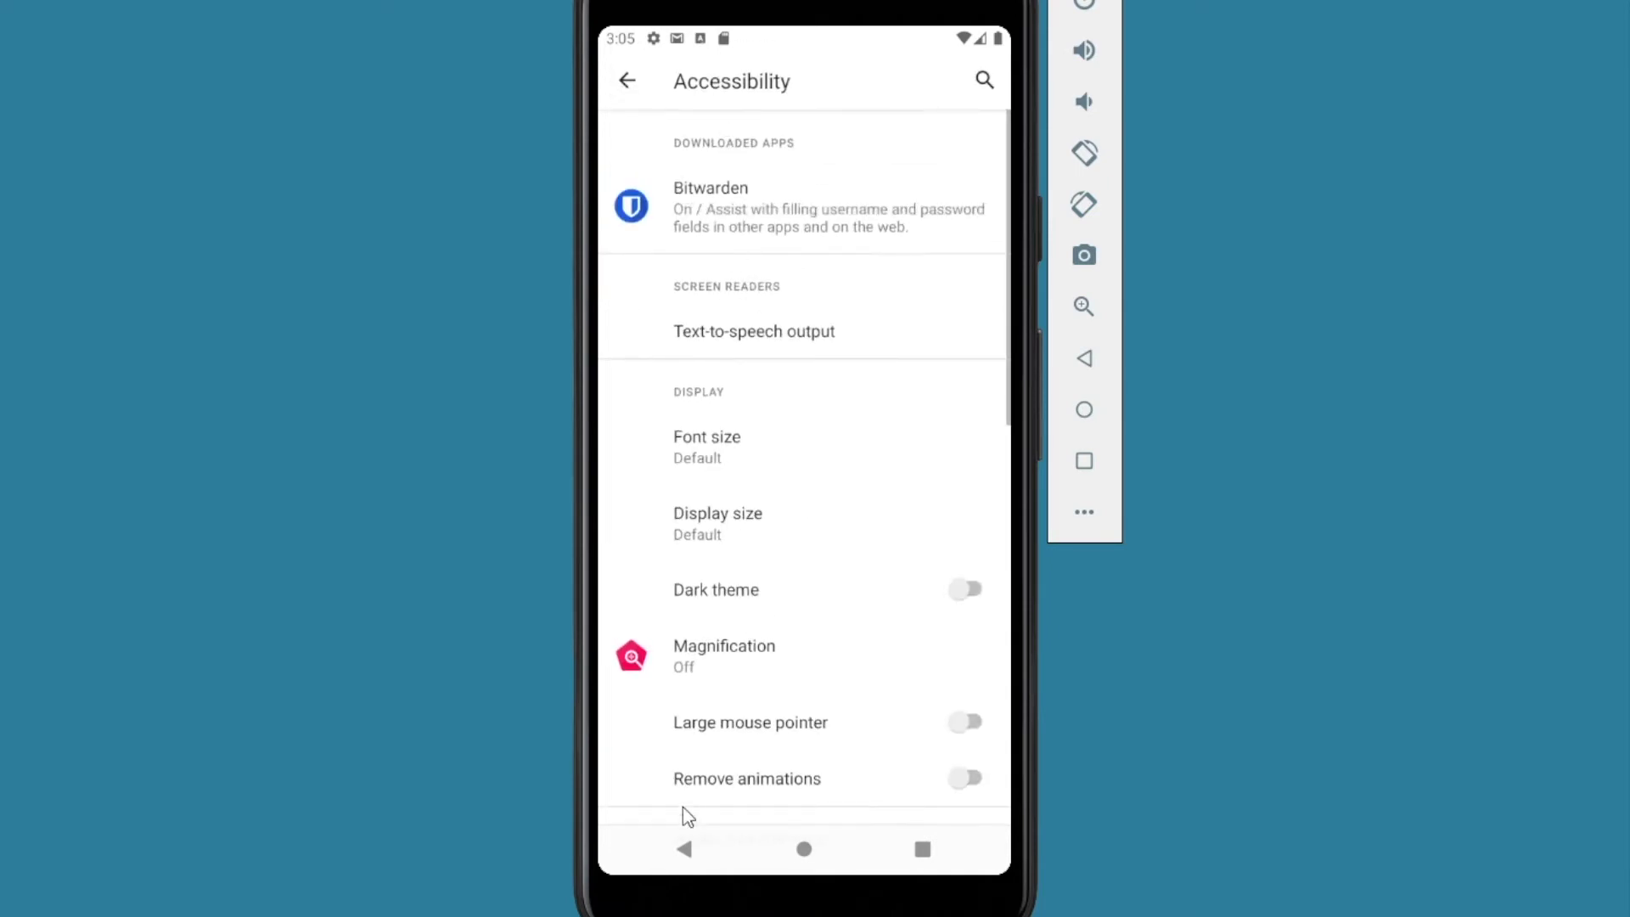
pyautogui.click(682, 852)
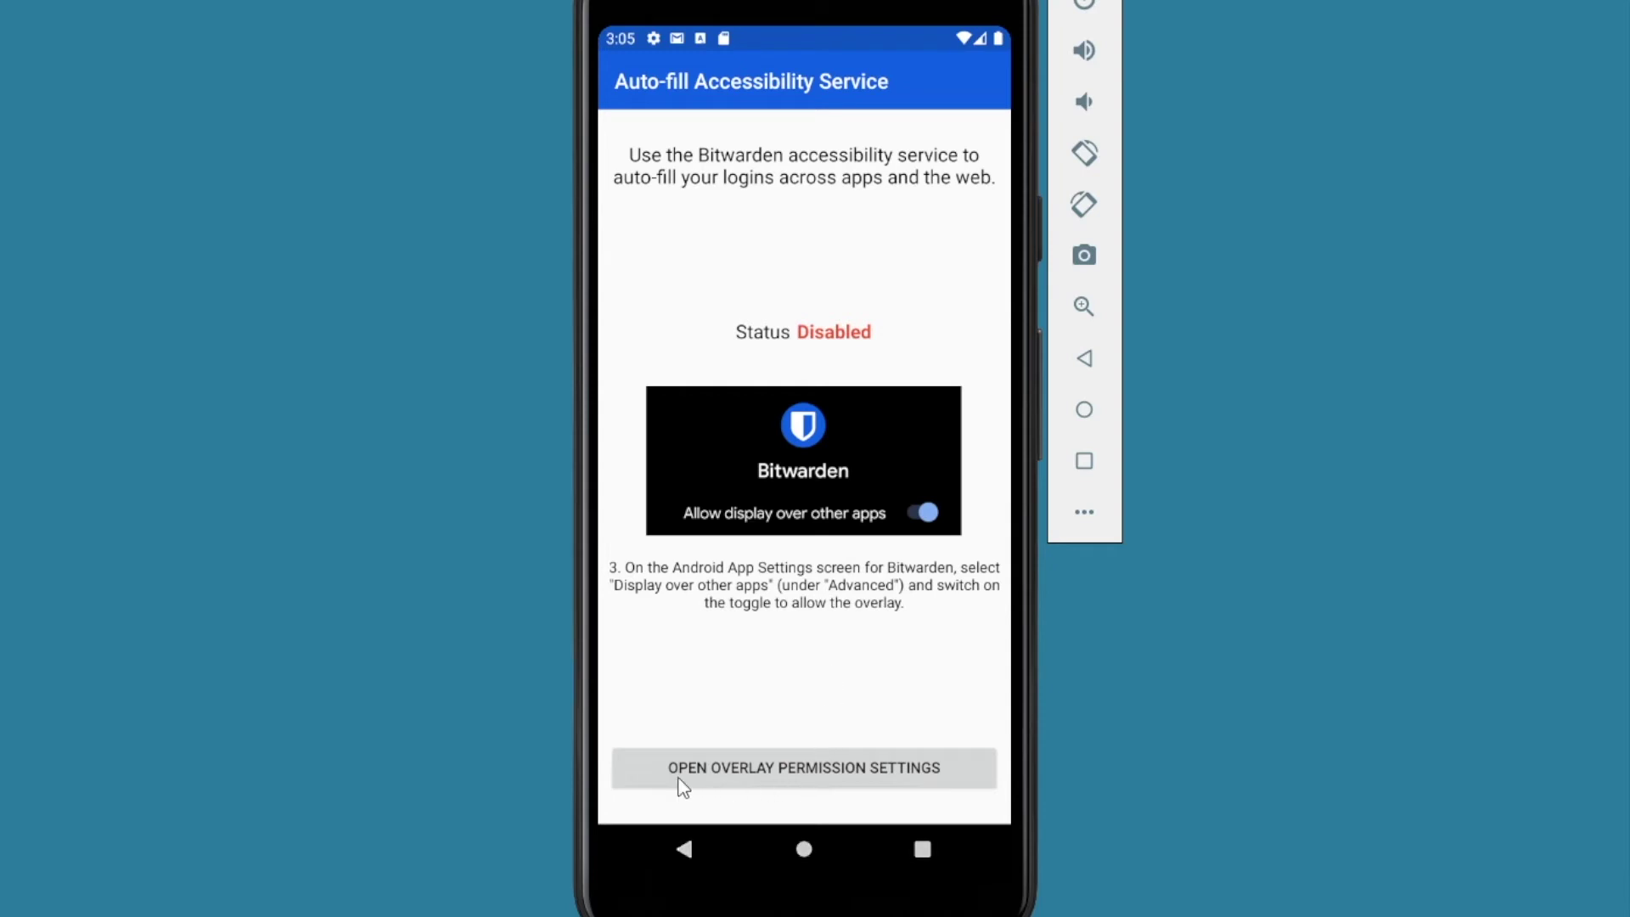
# Step: Allow Bitwarden to display over other apps
pyautogui.click(802, 773)
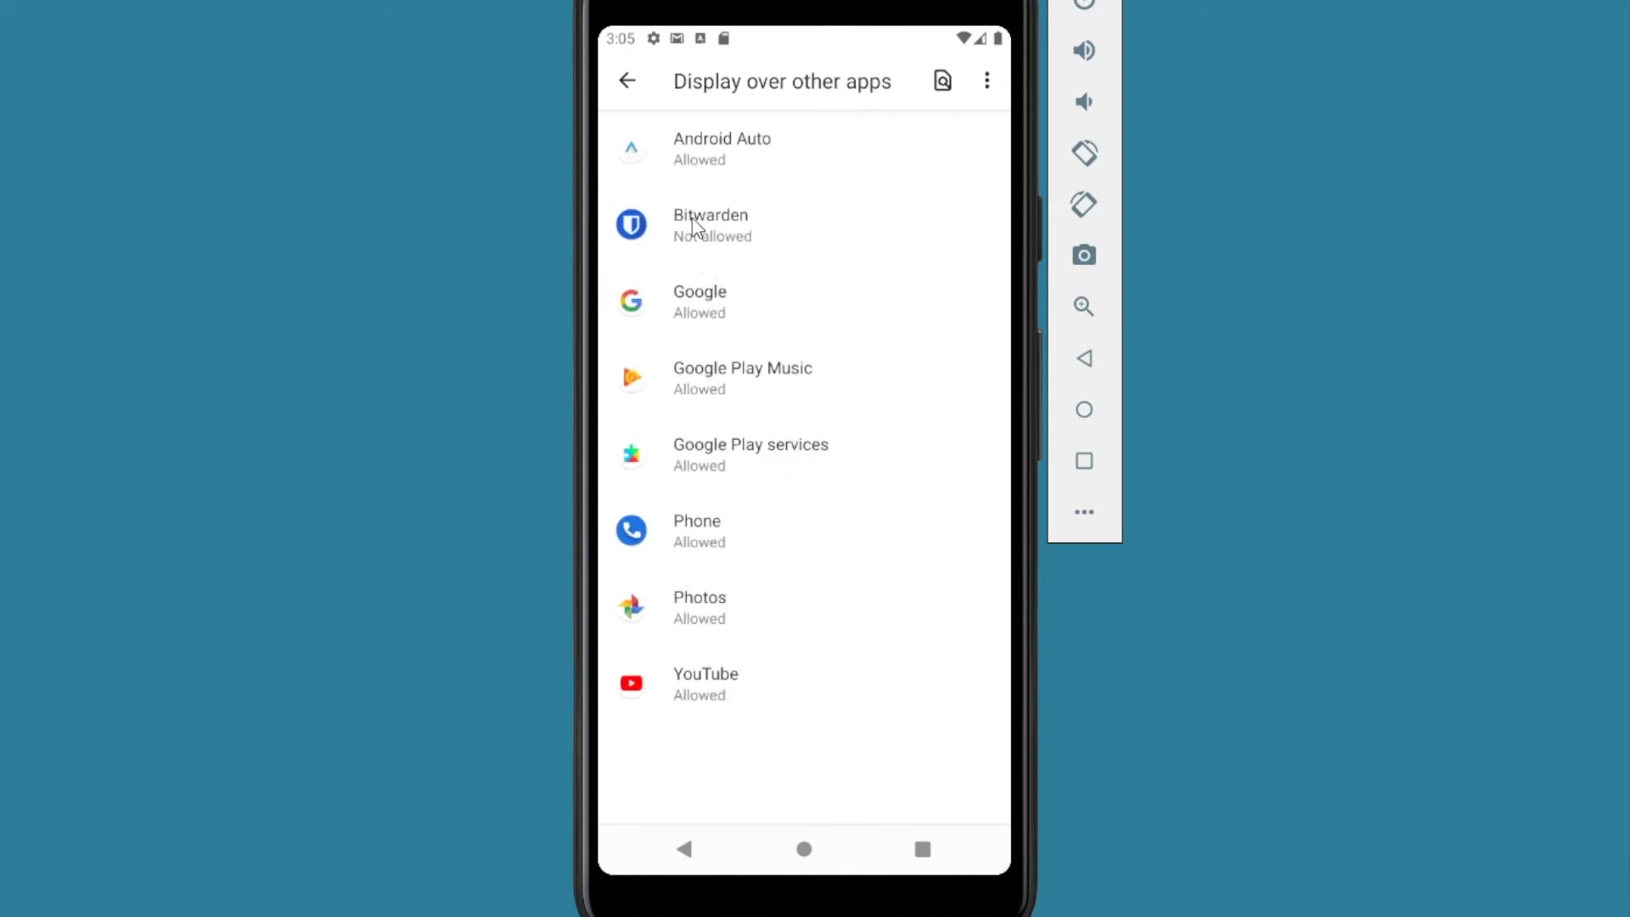
pyautogui.click(693, 224)
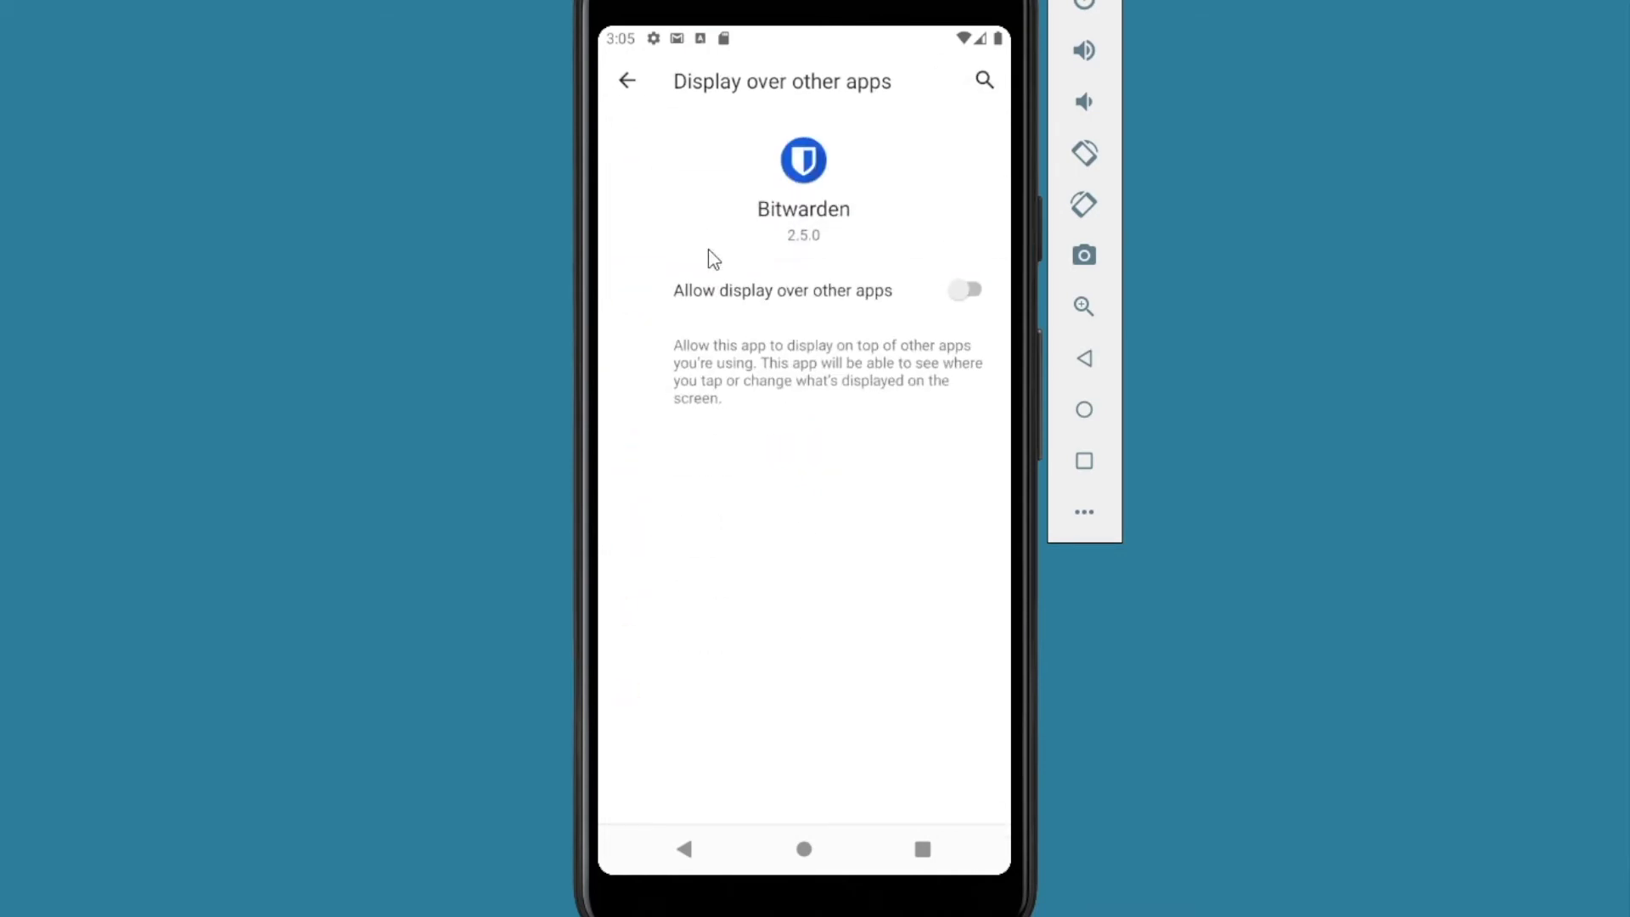
pyautogui.click(967, 293)
pyautogui.click(679, 854)
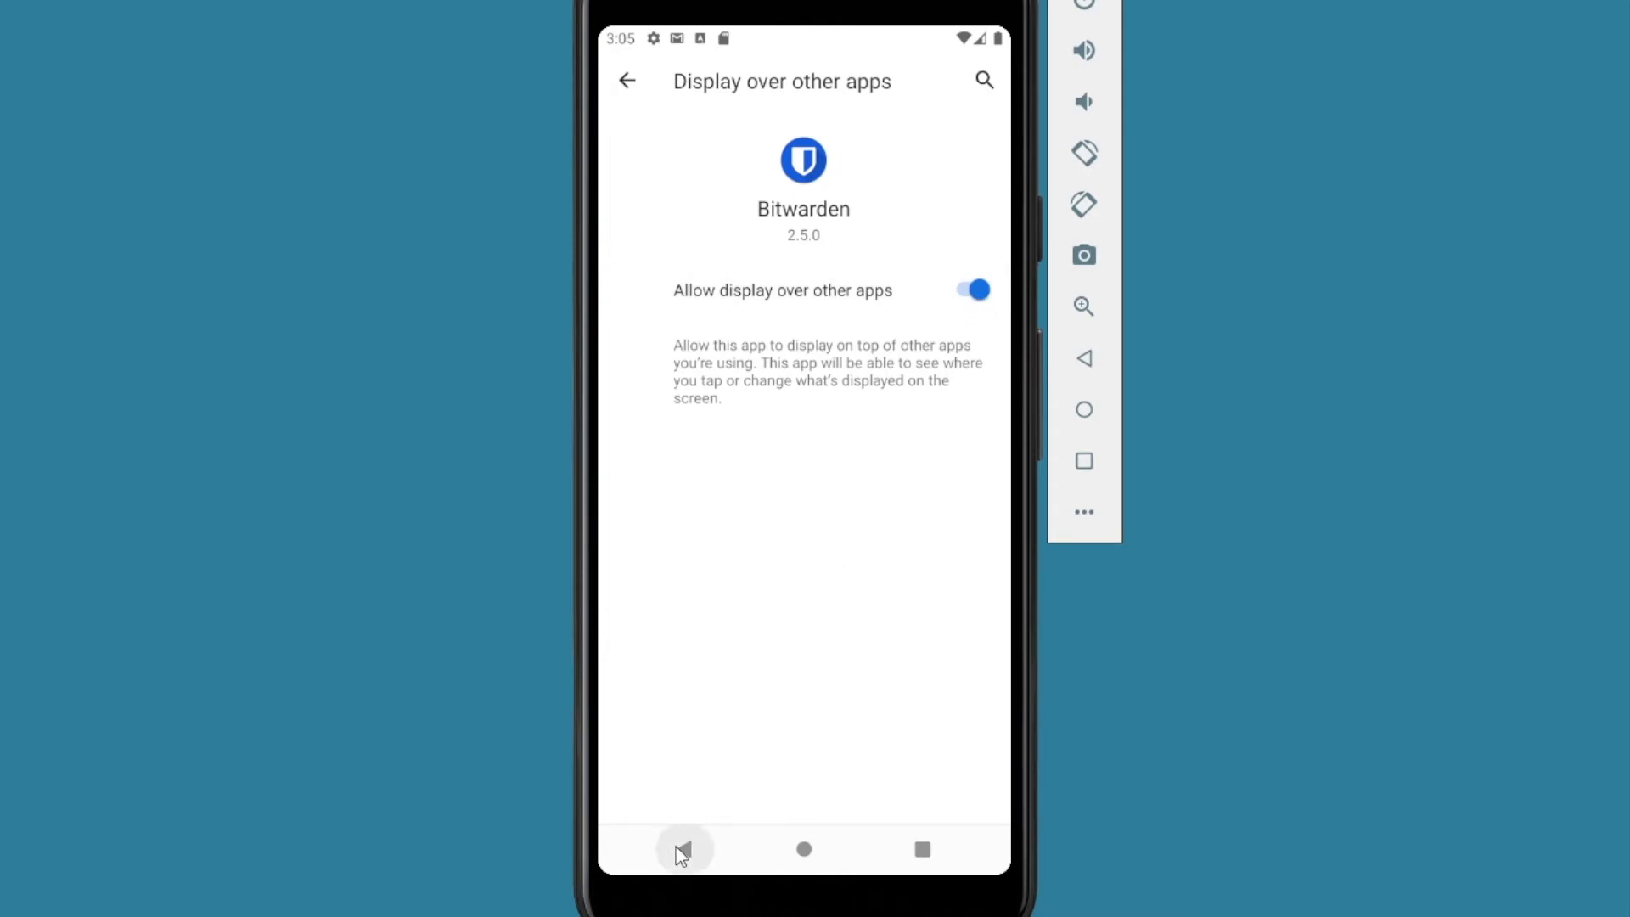
pyautogui.click(682, 852)
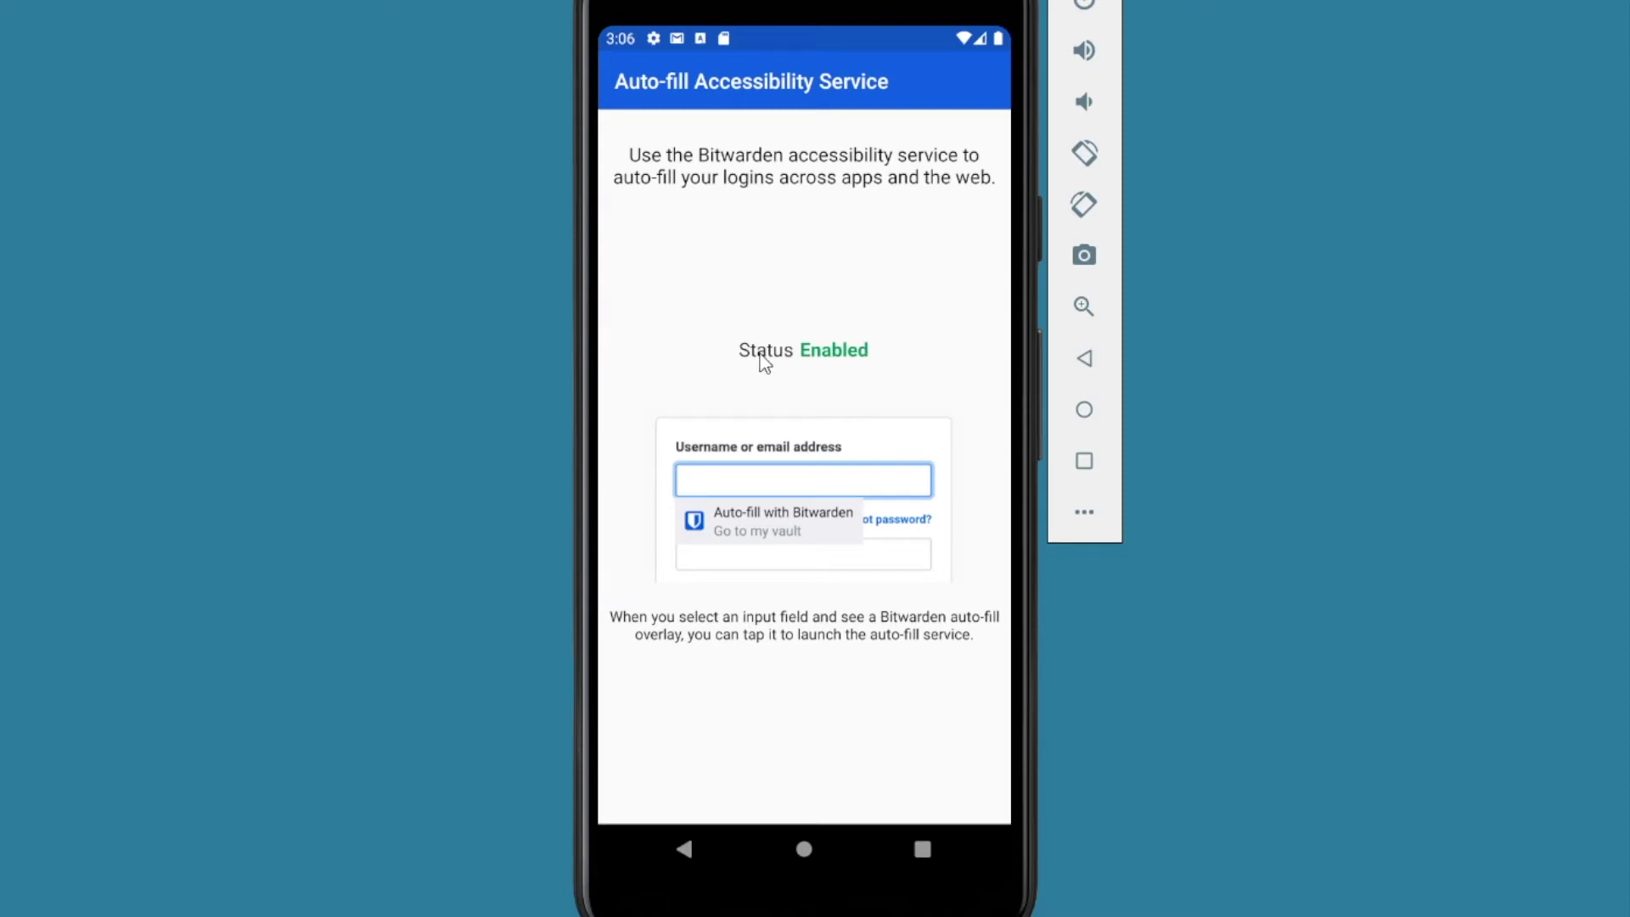
pyautogui.click(684, 852)
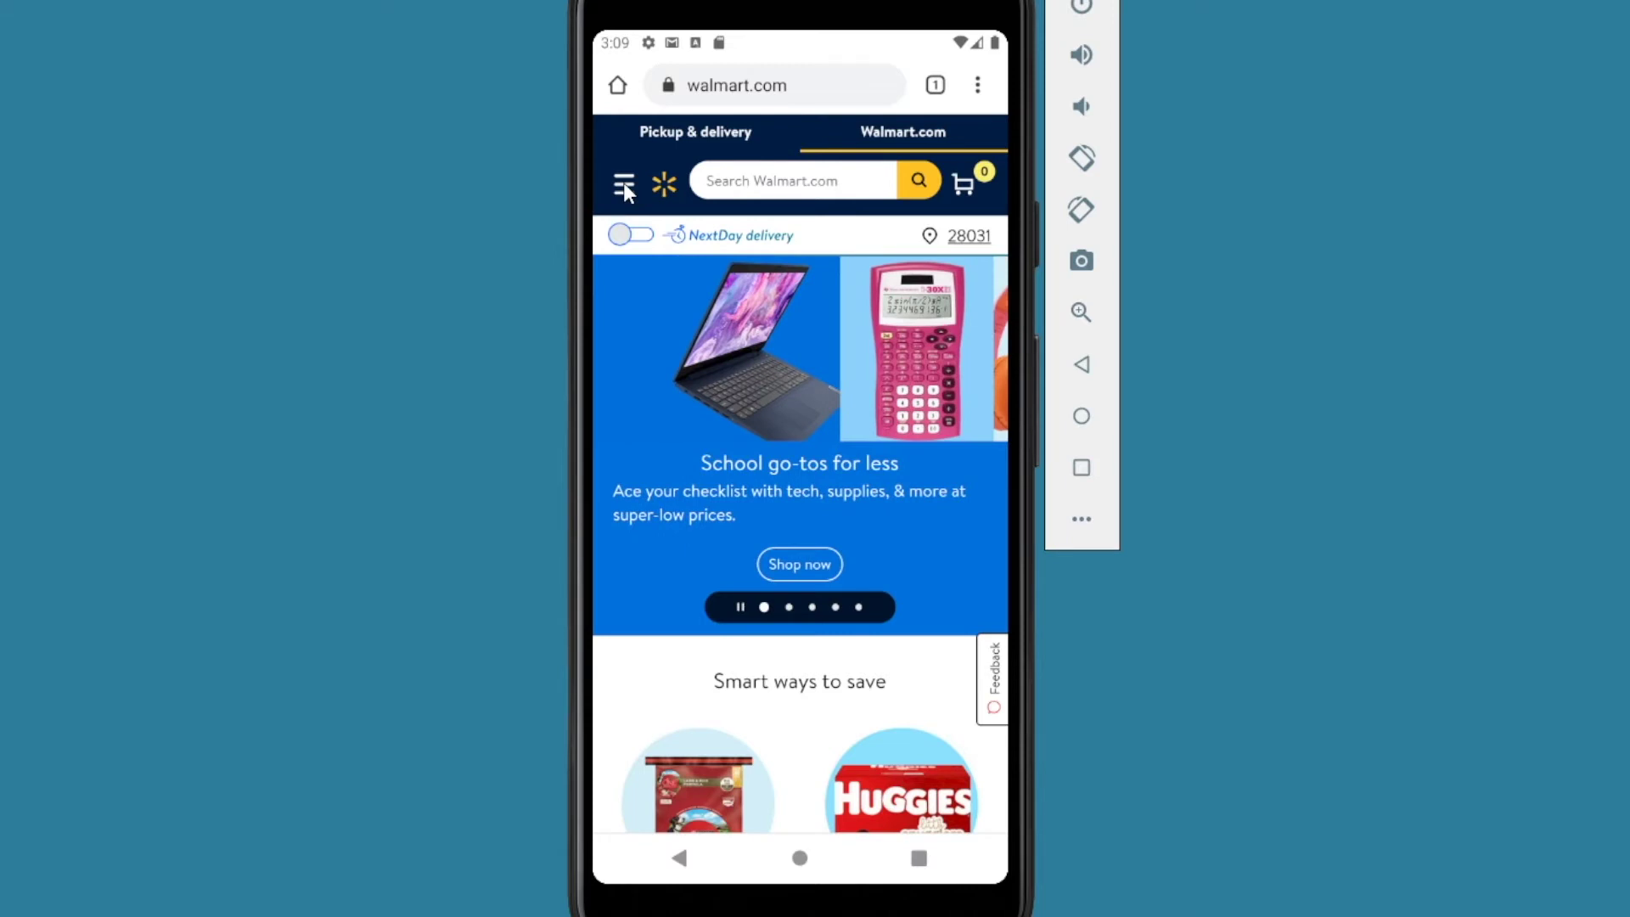
# Step: Go through the Walmart site menu's Account / Sign In to the sign-in page
pyautogui.click(623, 182)
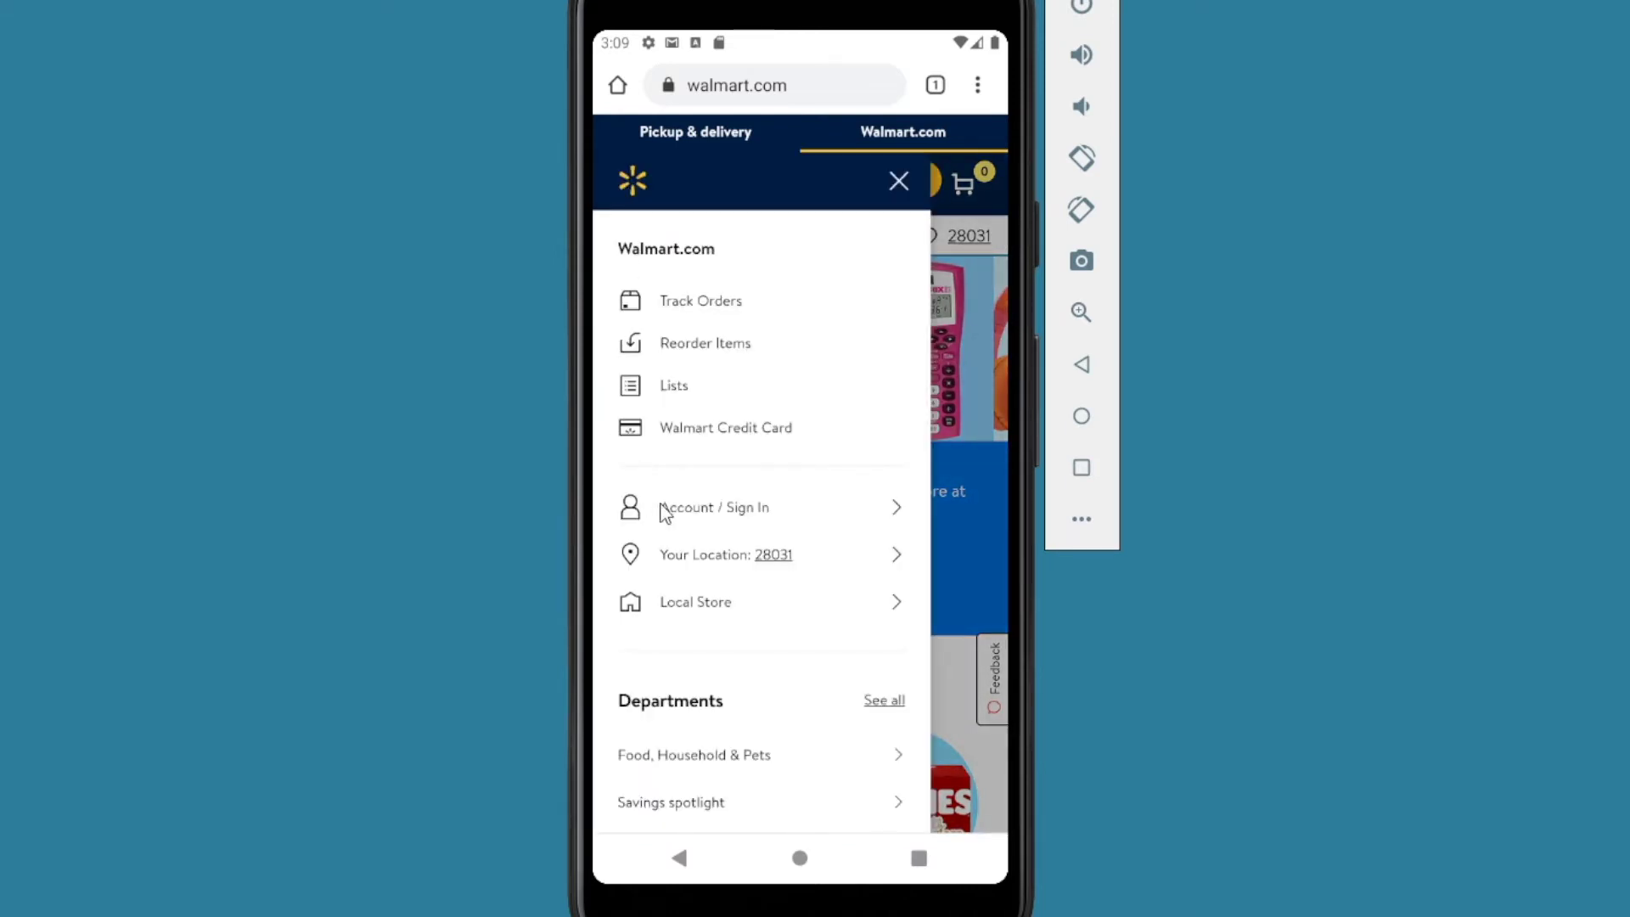
pyautogui.click(698, 510)
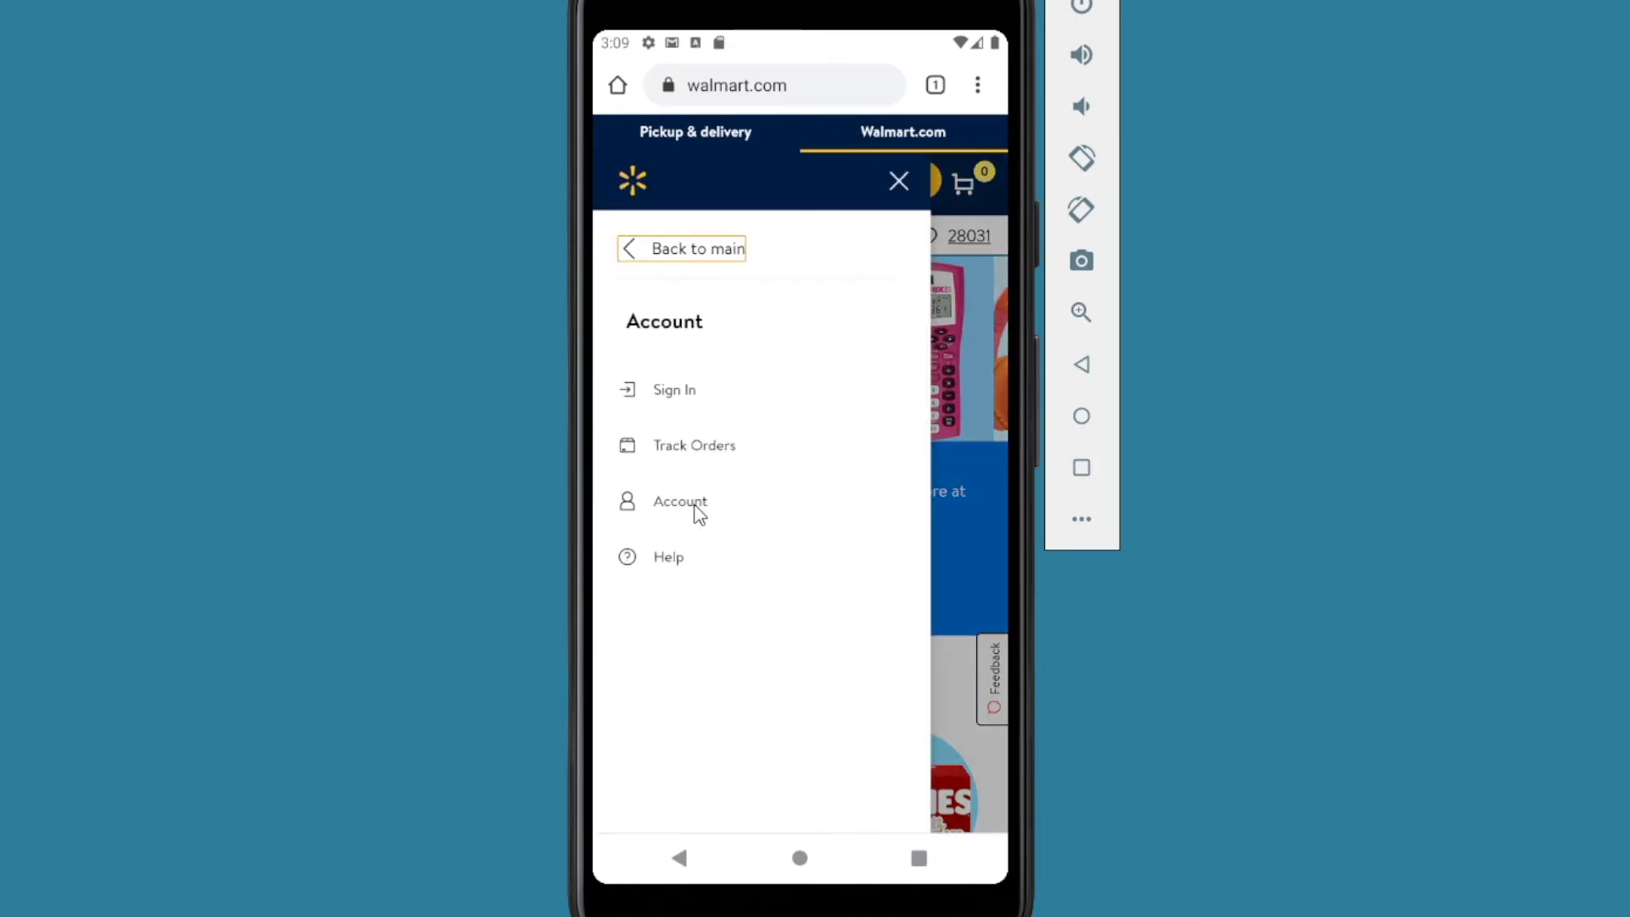
pyautogui.click(664, 394)
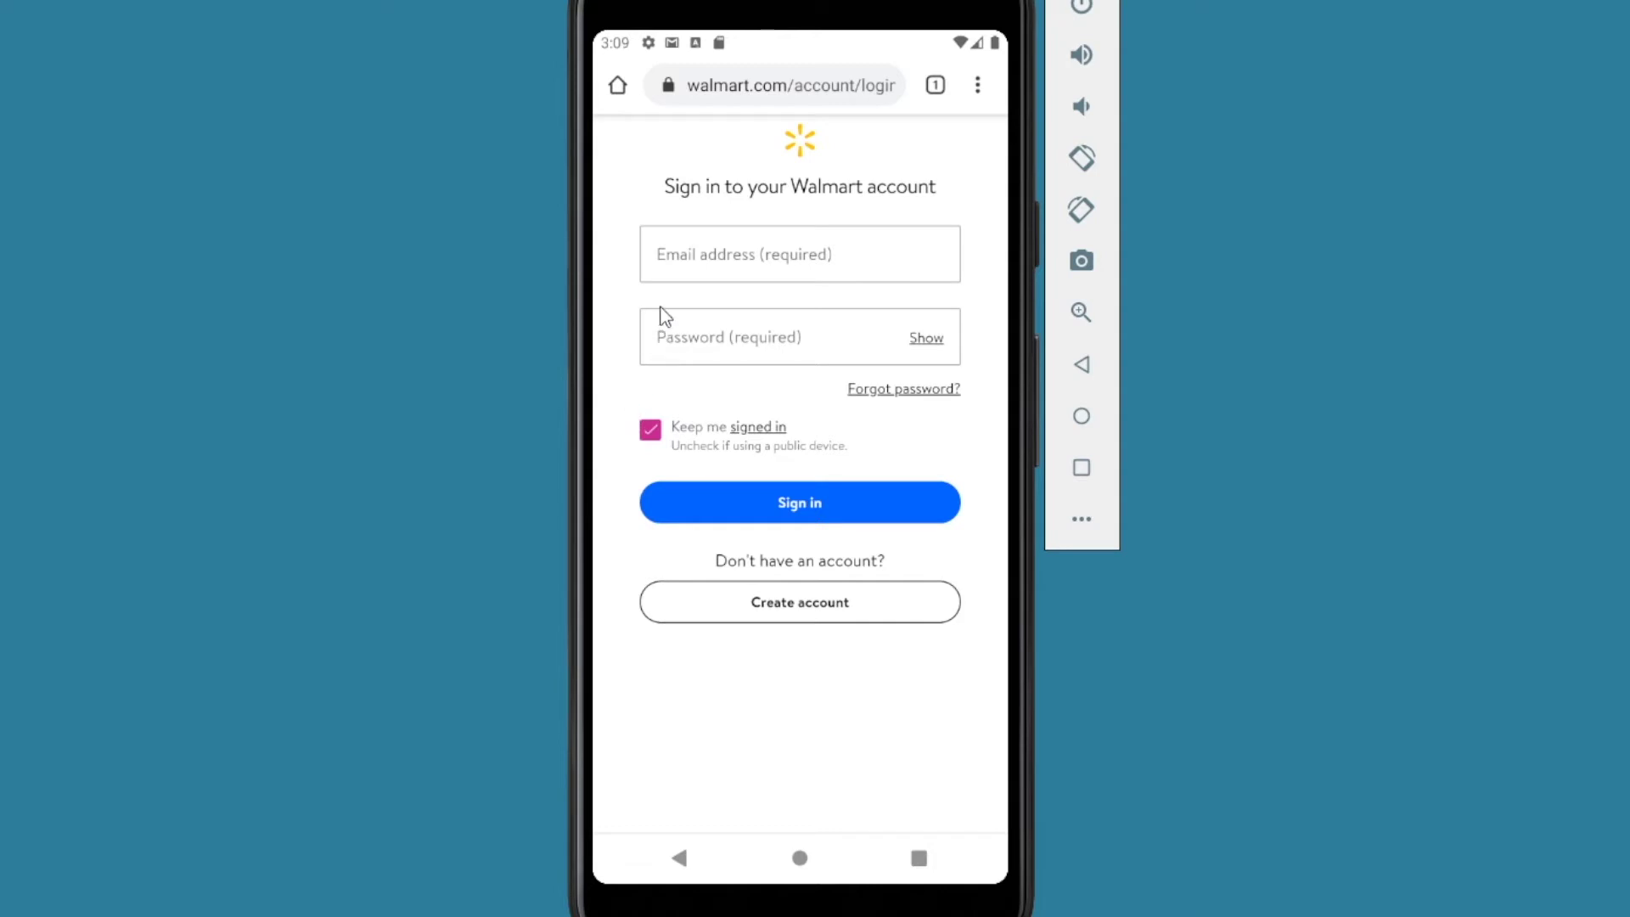
# Step: Fill the Walmart sign-in form with the walmart.com login from Bitwarden, then reopen Bitwarden
pyautogui.click(677, 269)
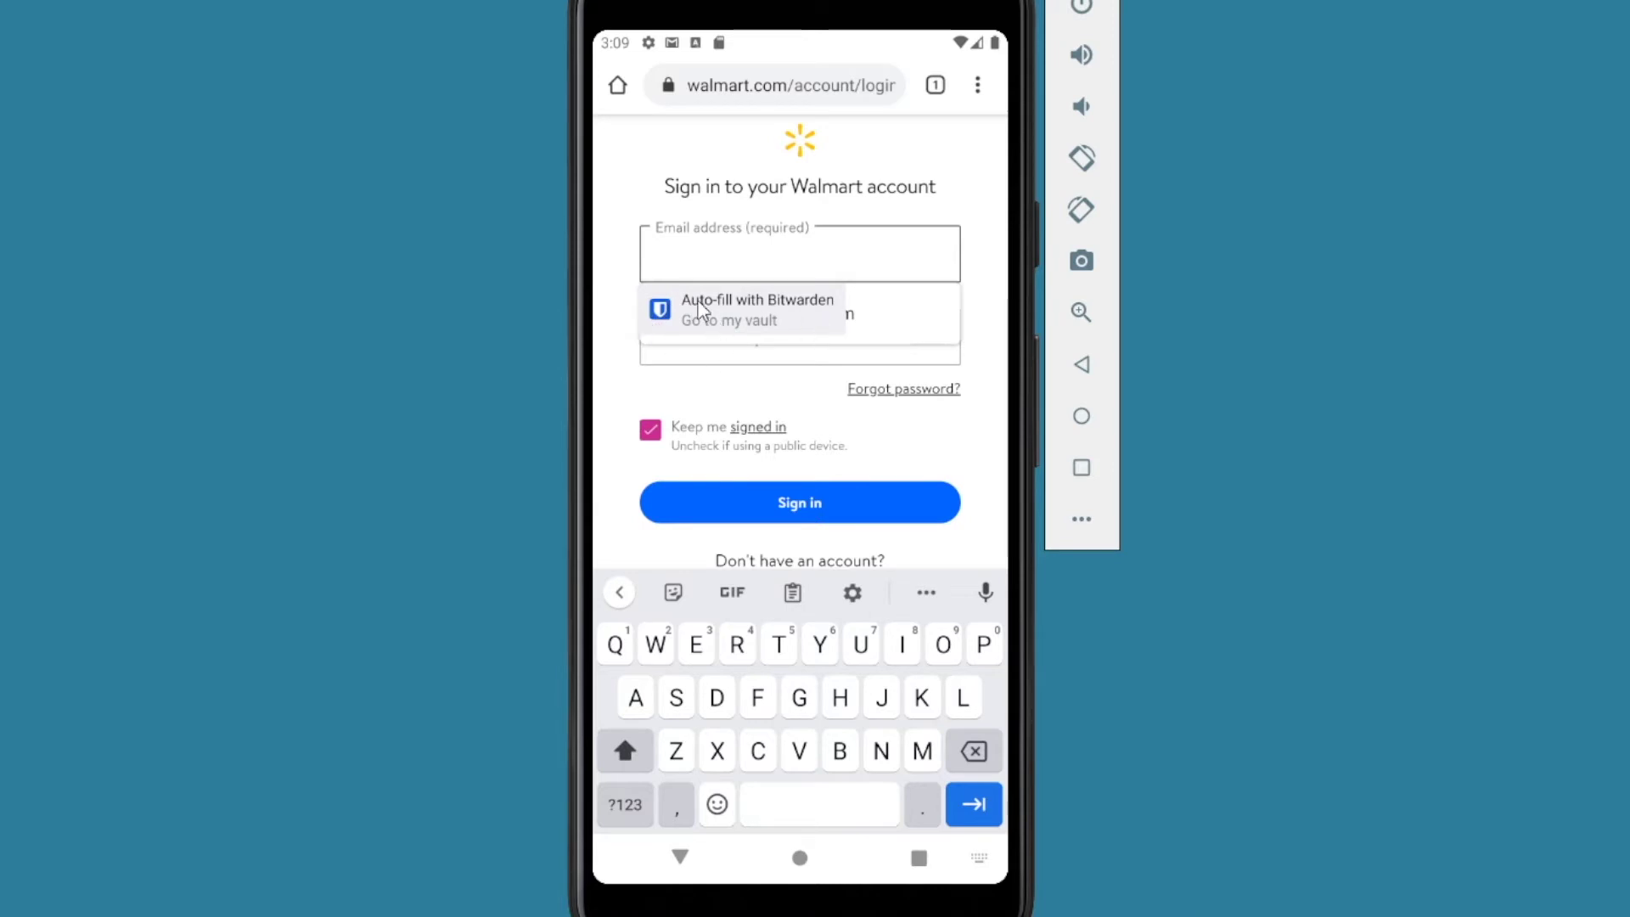
pyautogui.click(699, 310)
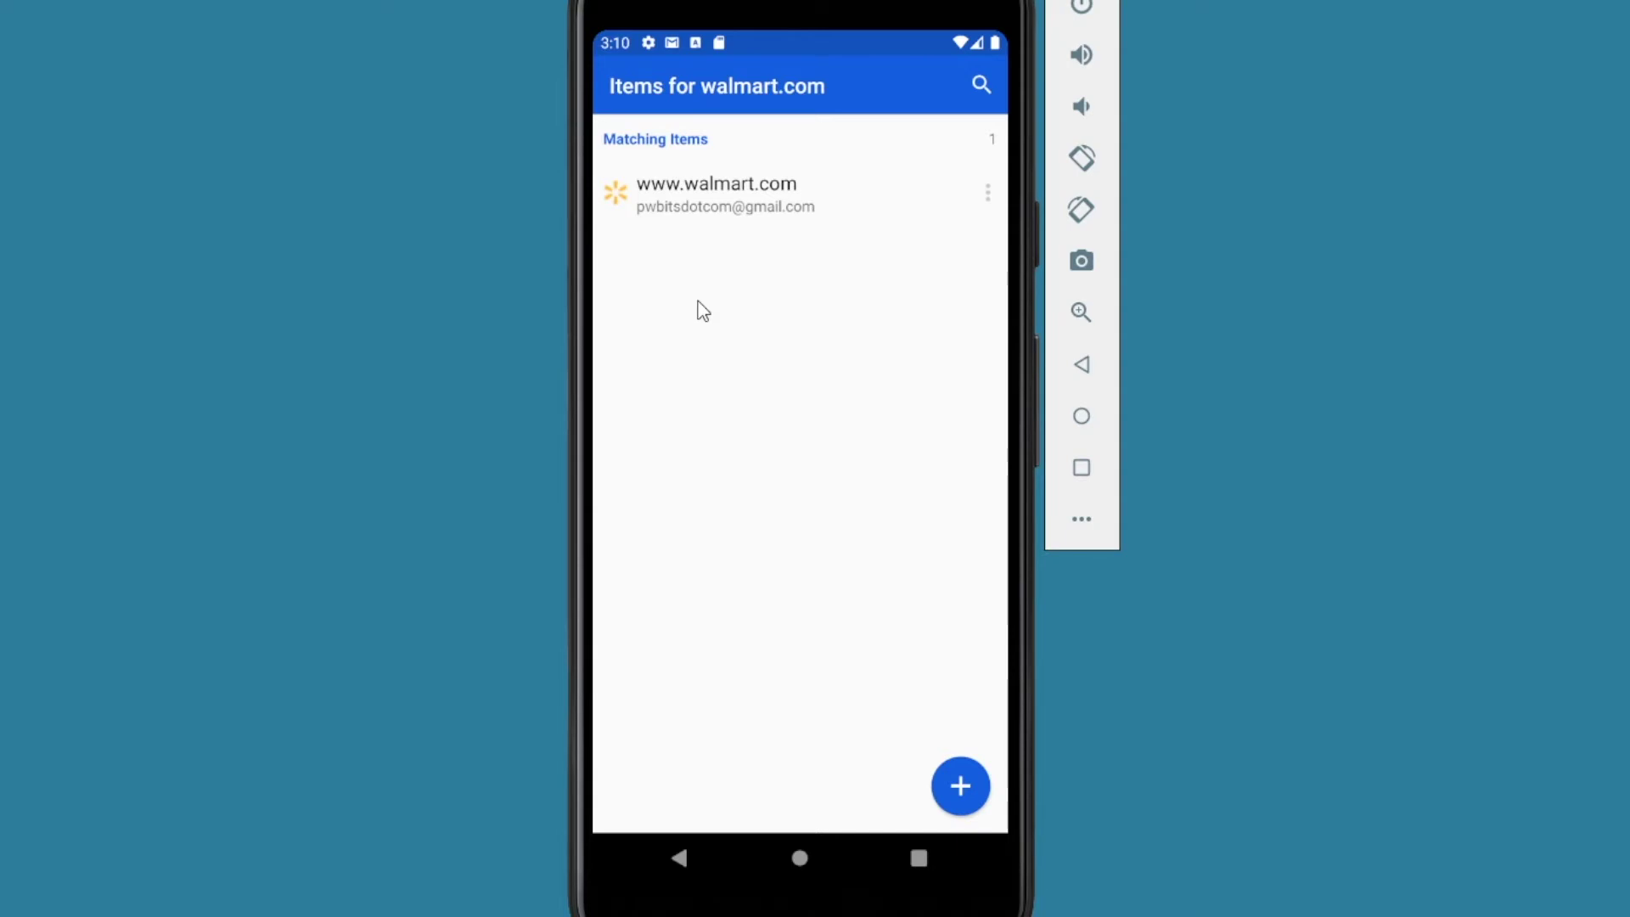
pyautogui.click(705, 194)
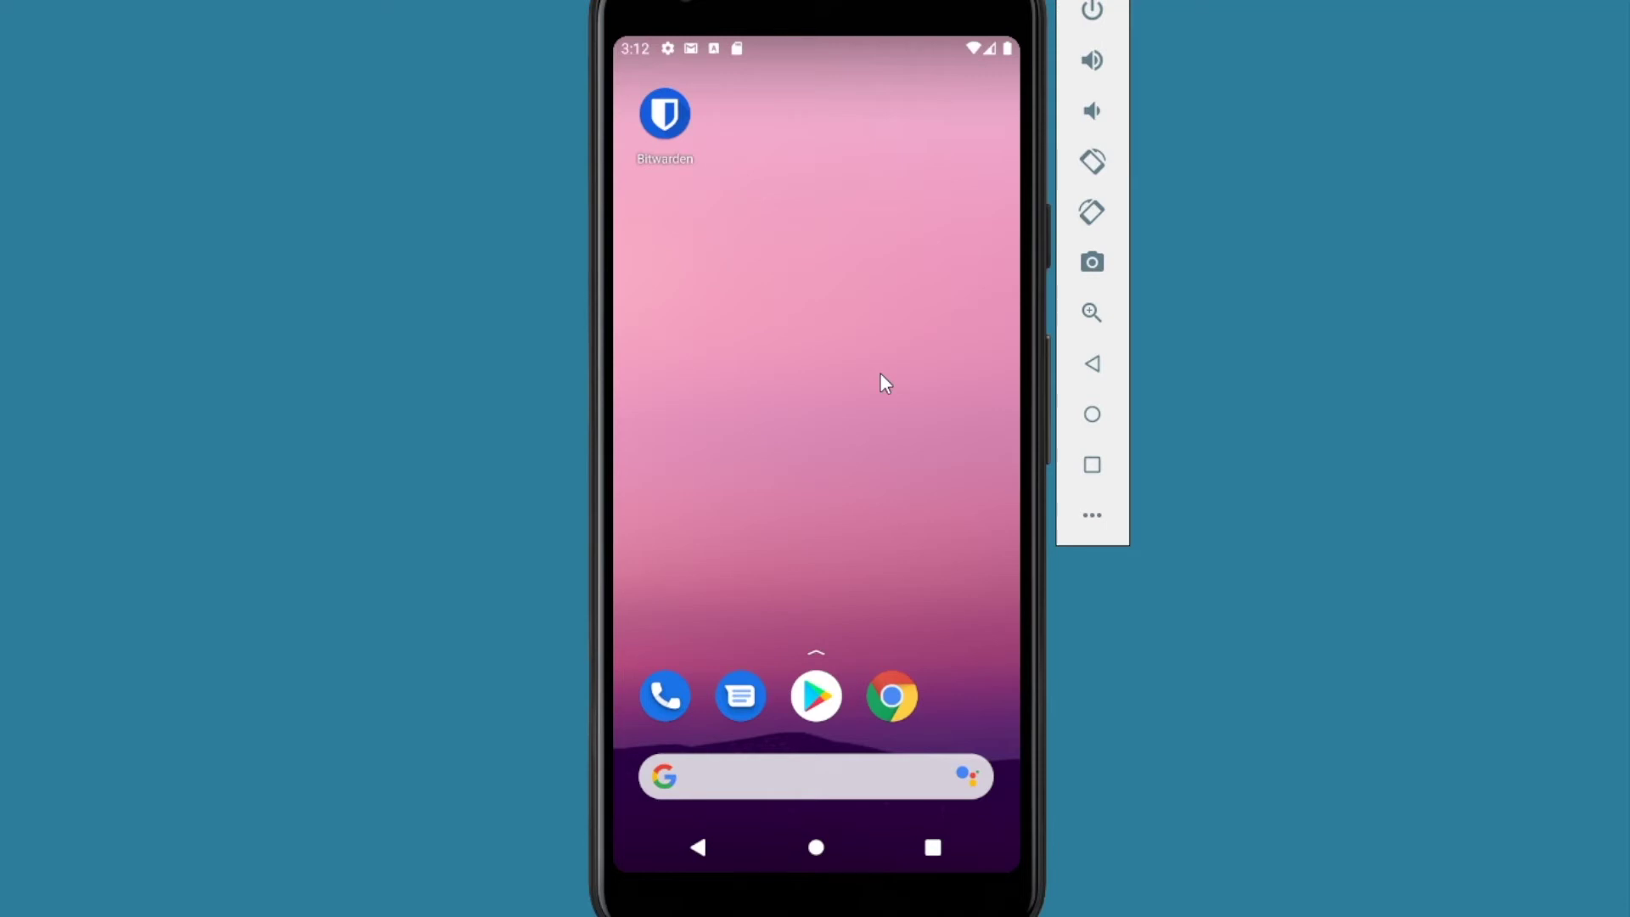
pyautogui.click(671, 119)
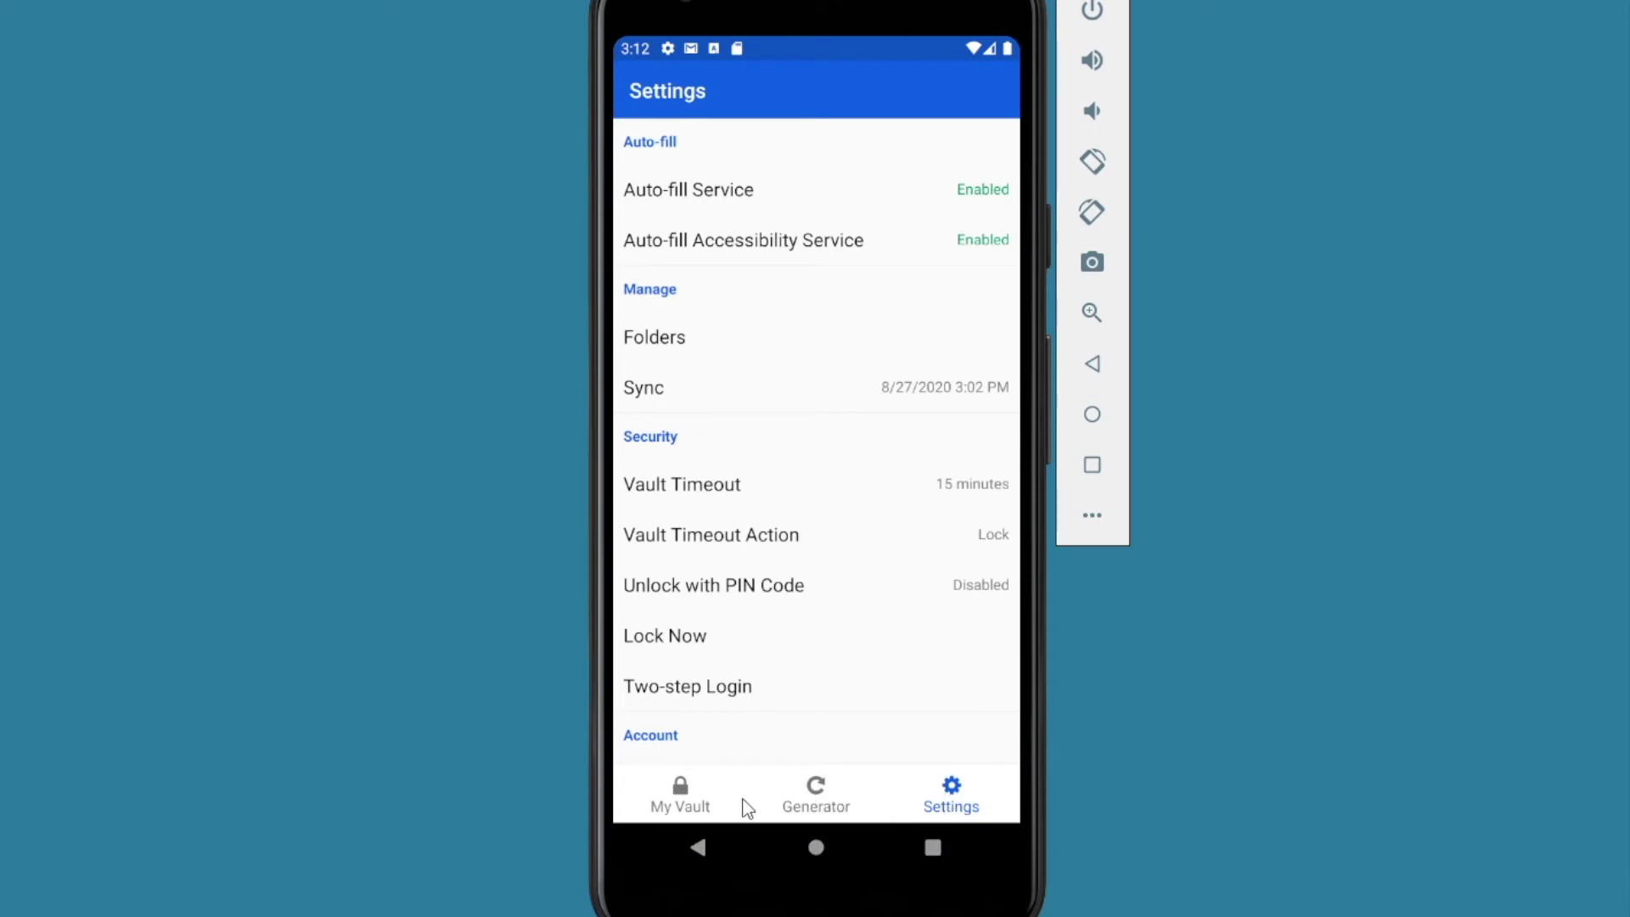
# Step: Set a five-digit unlock PIN and decline requiring the master password on restart
pyautogui.click(672, 803)
pyautogui.click(953, 797)
pyautogui.click(776, 594)
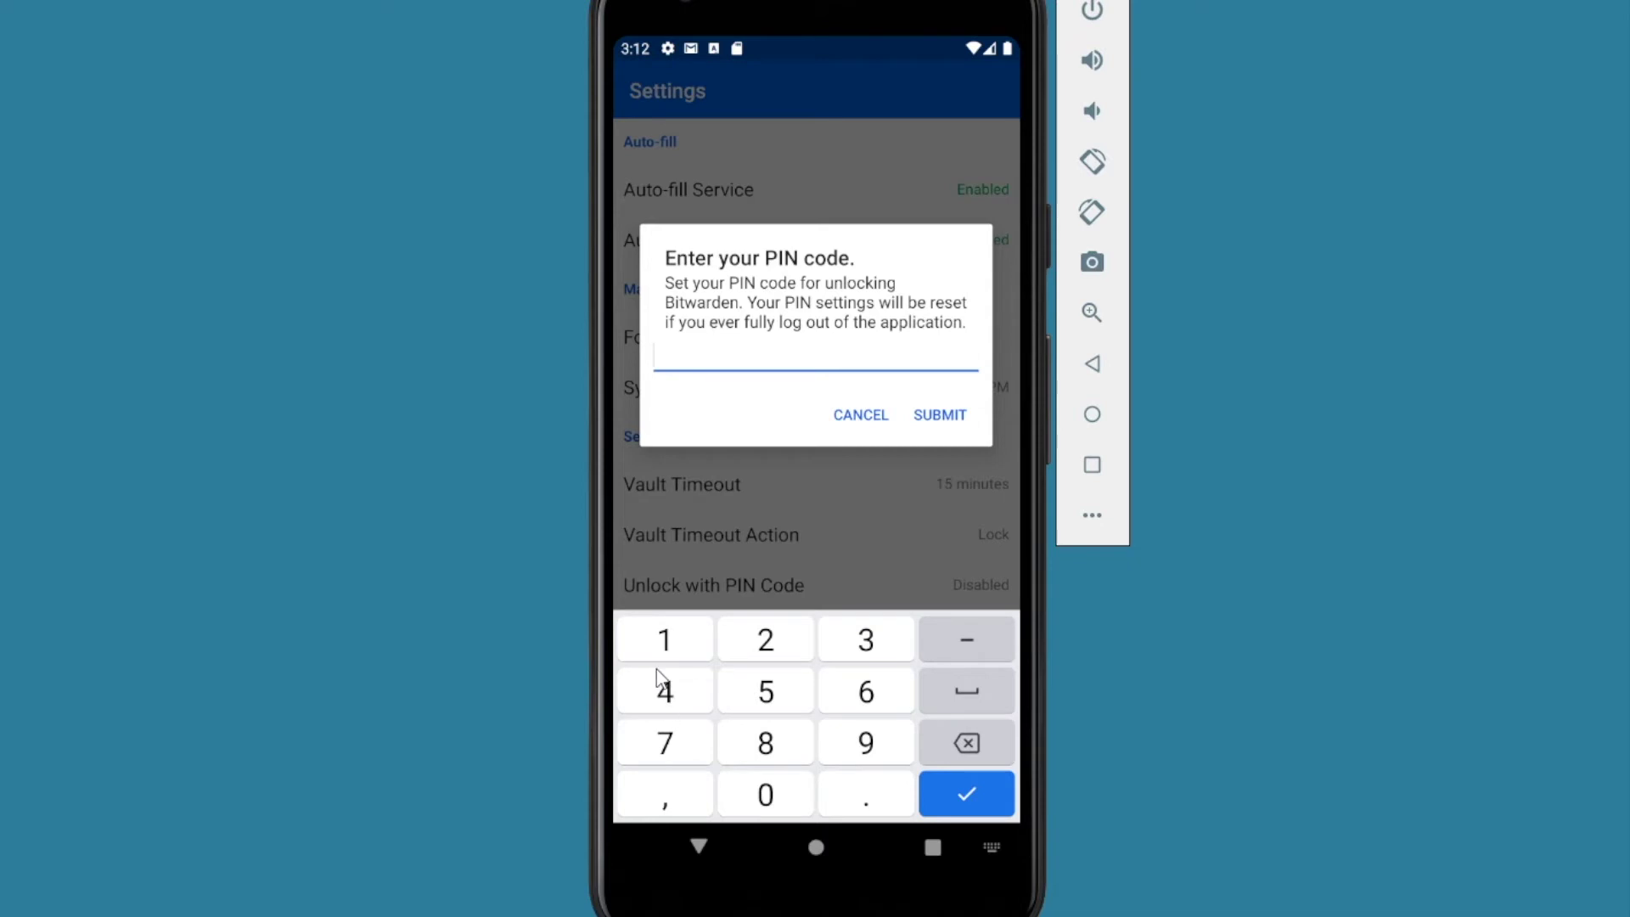
pyautogui.click(663, 641)
pyautogui.click(786, 642)
pyautogui.click(865, 647)
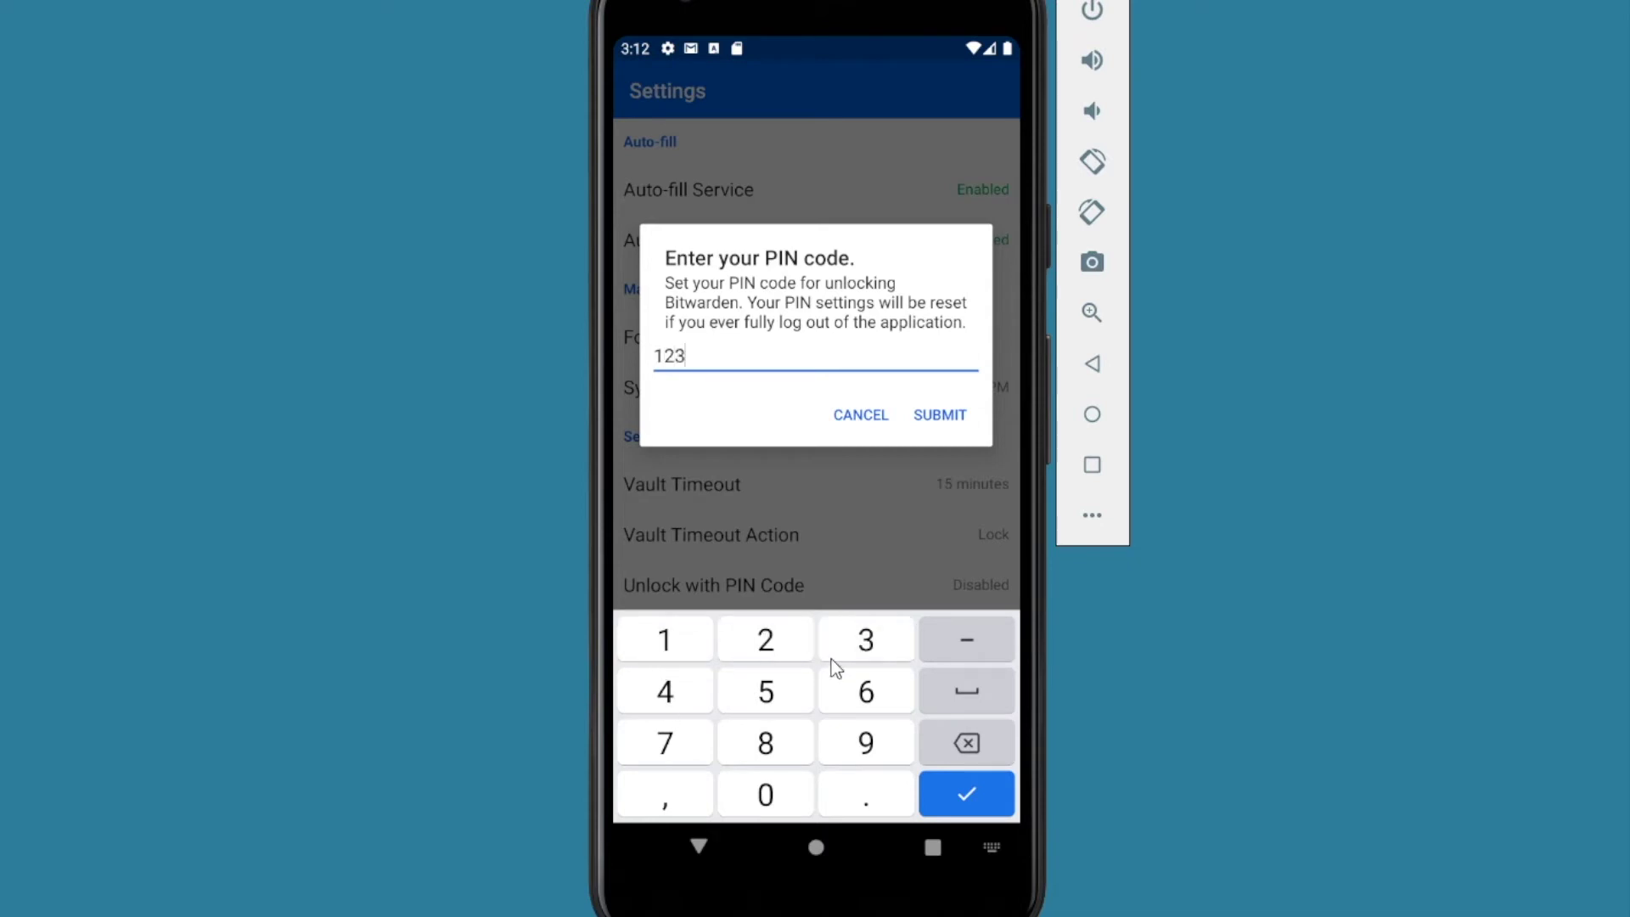
pyautogui.click(671, 705)
pyautogui.click(752, 692)
pyautogui.click(939, 416)
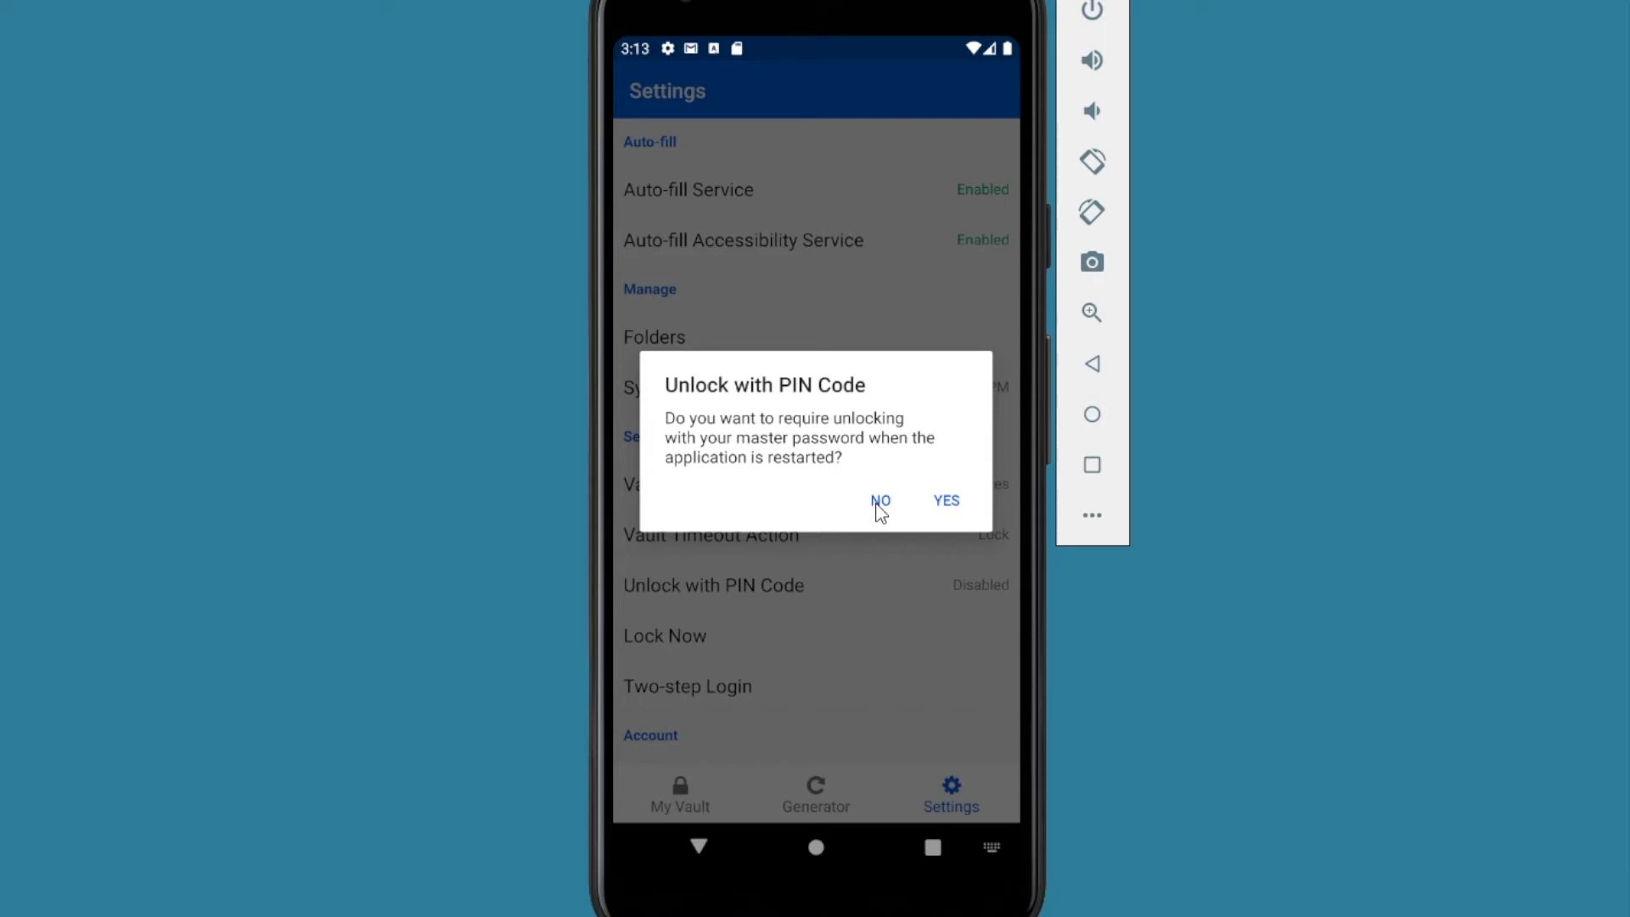
pyautogui.click(881, 504)
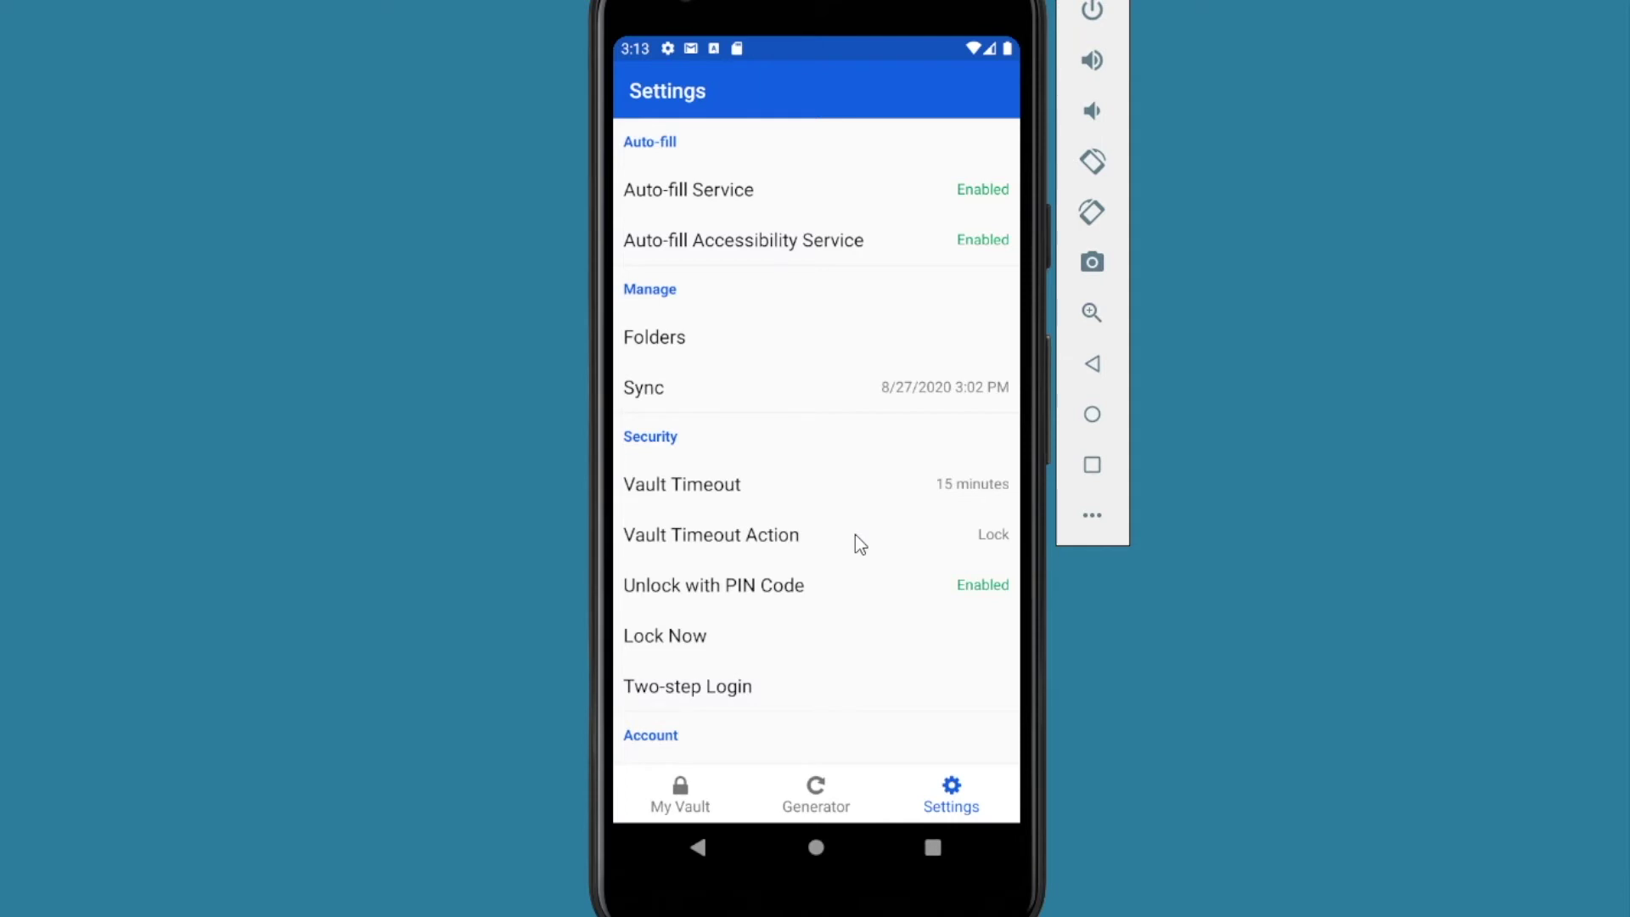
pyautogui.click(738, 492)
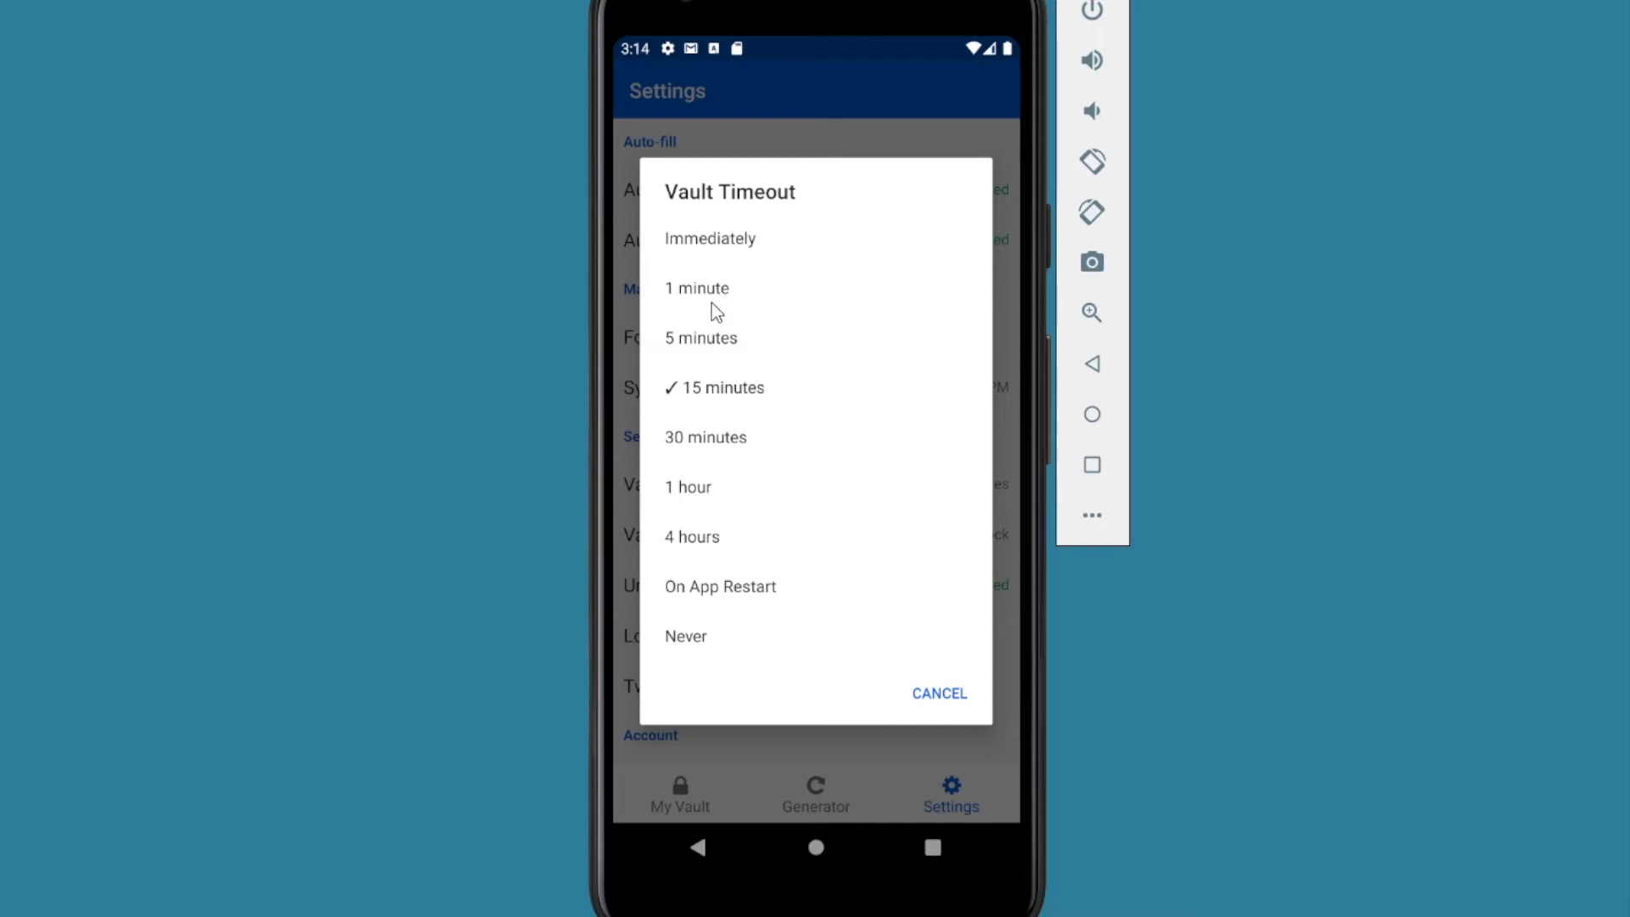
# Step: Change the vault timeout to Immediately and go to the home screen
pyautogui.click(706, 340)
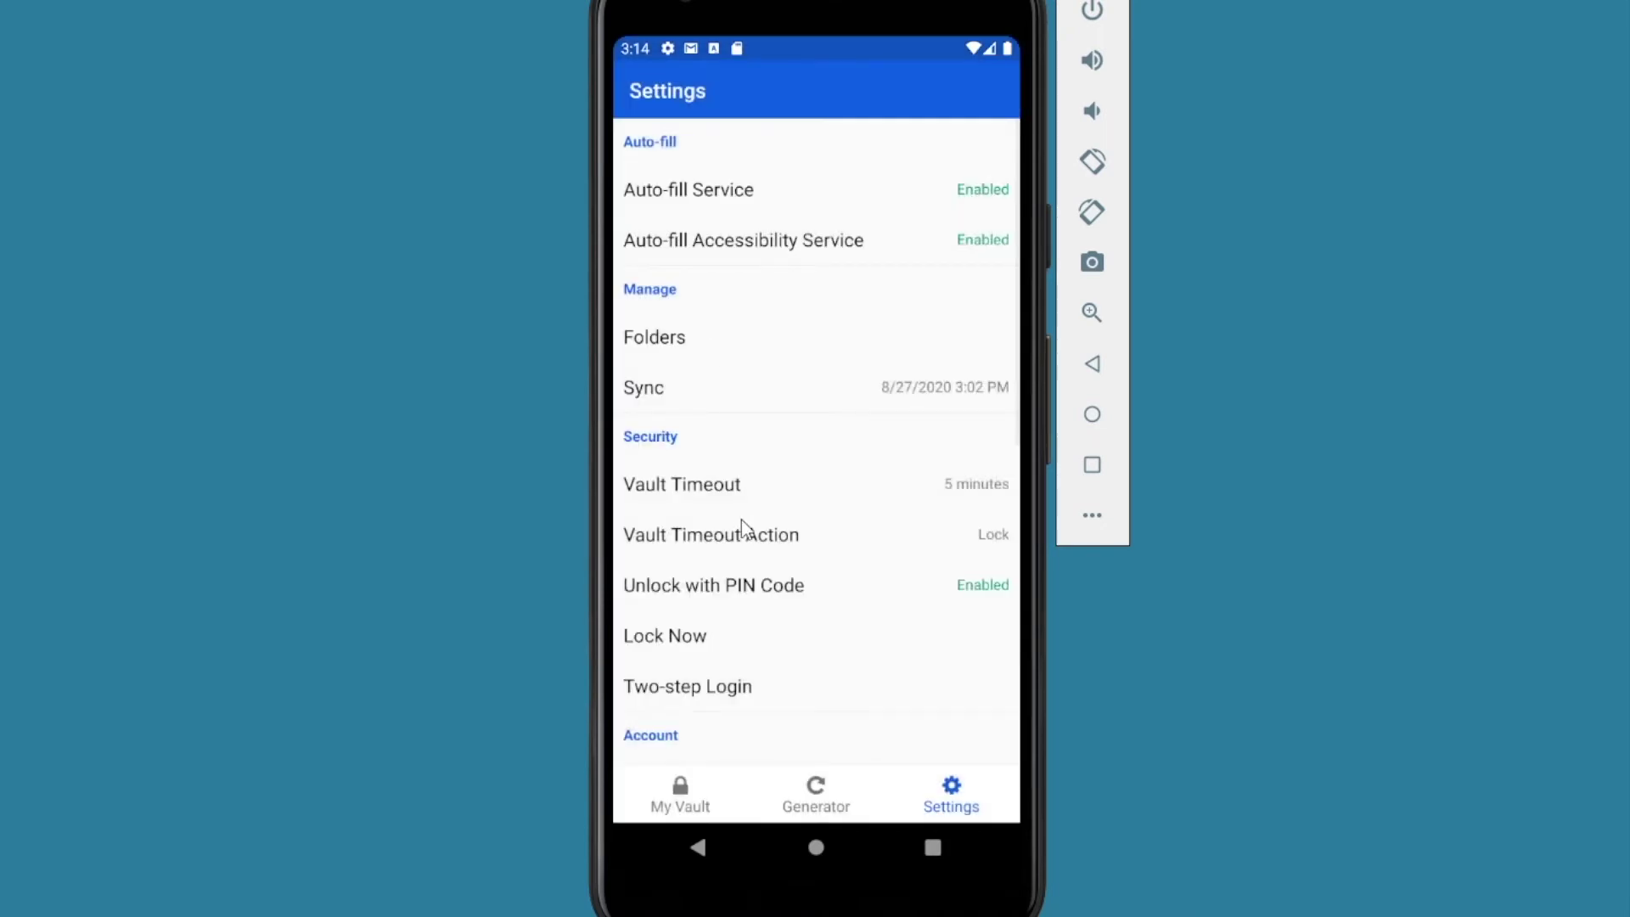
pyautogui.click(868, 477)
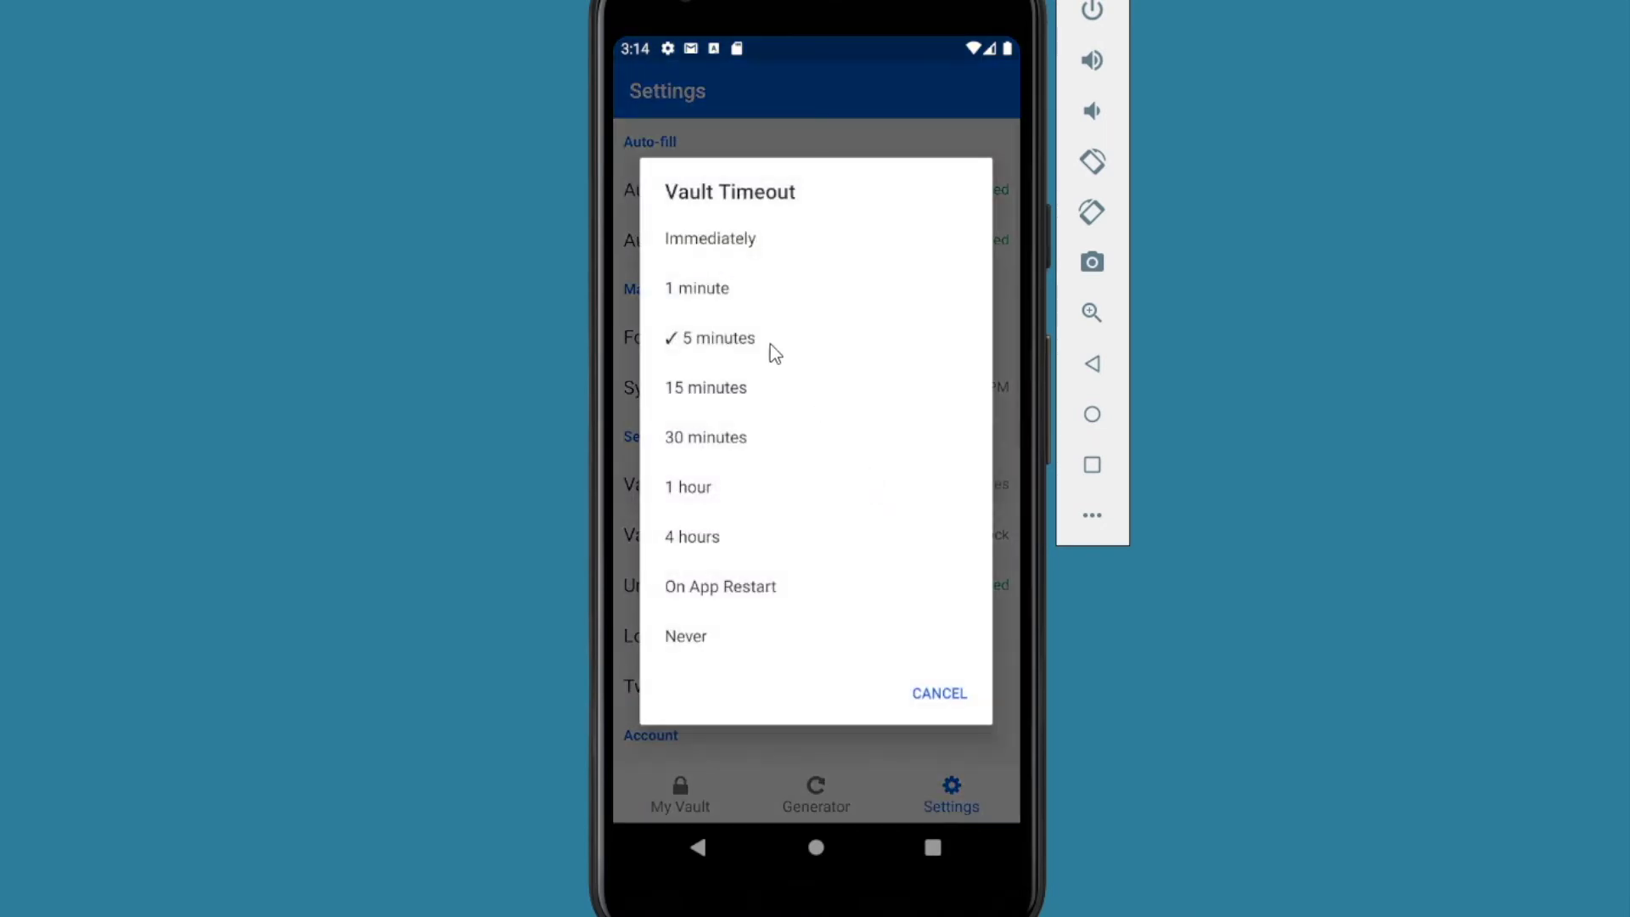
pyautogui.click(715, 240)
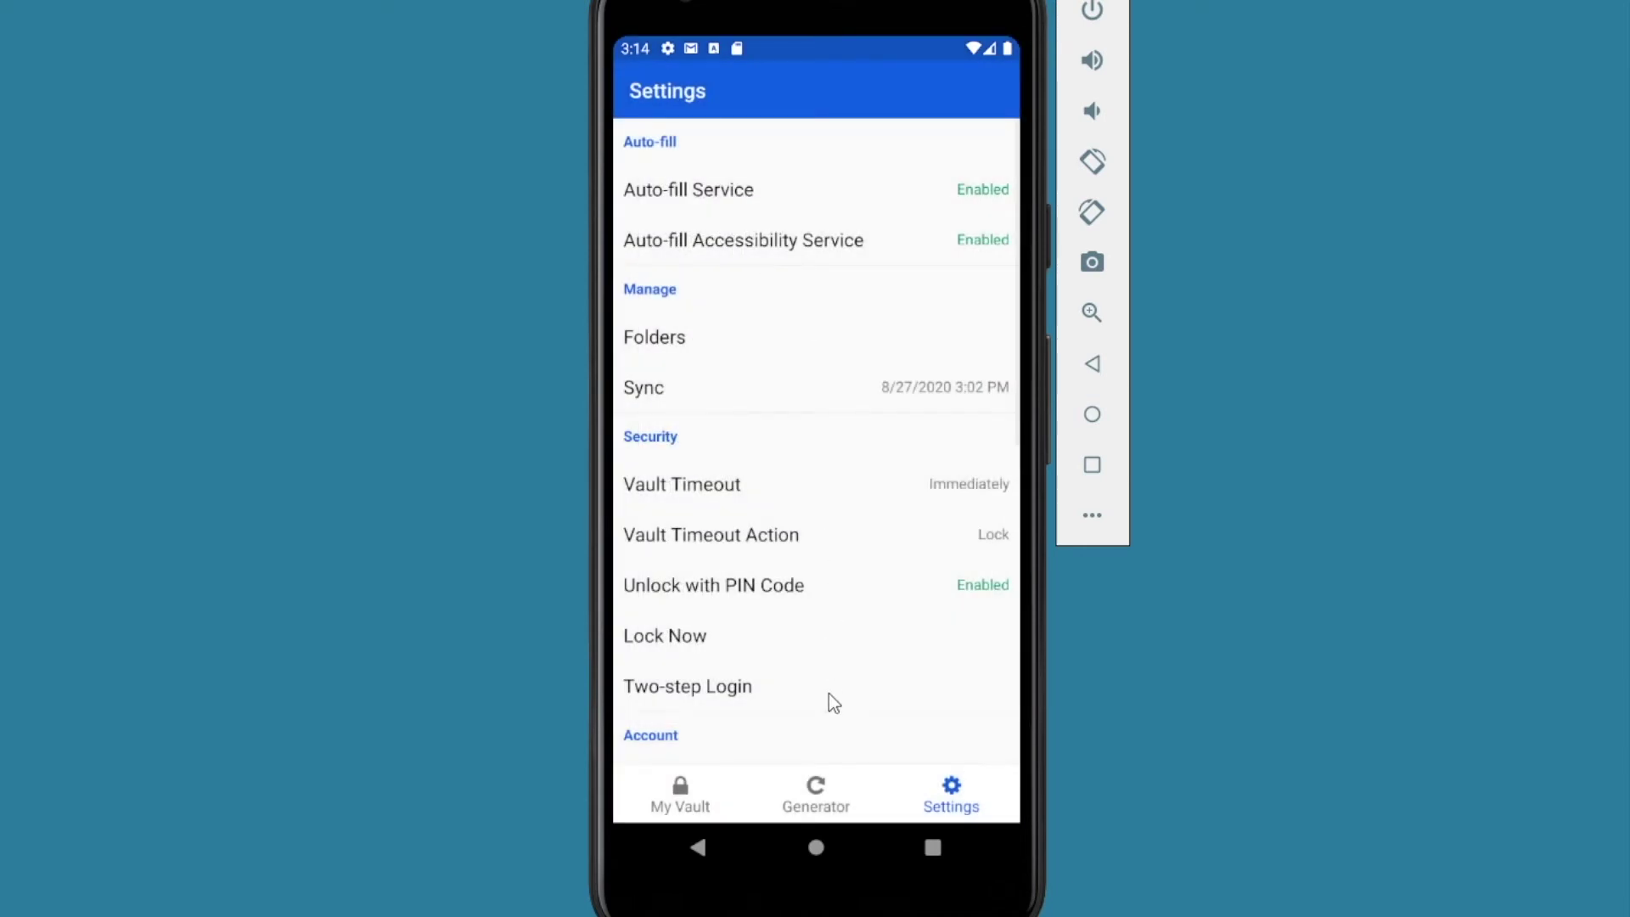
pyautogui.click(699, 848)
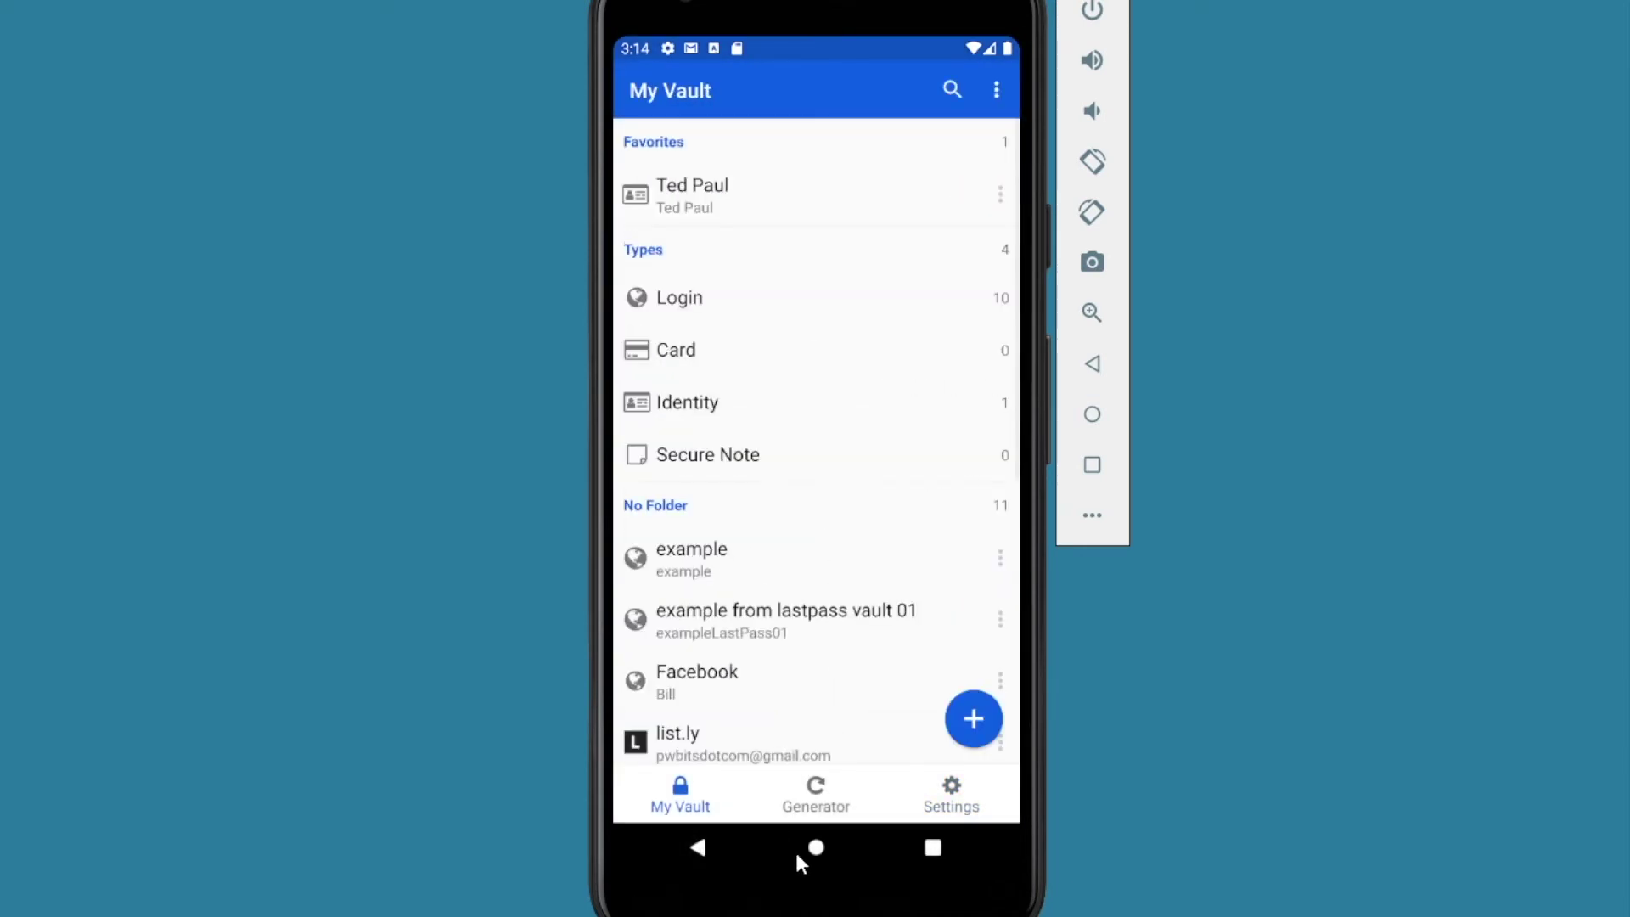
pyautogui.click(816, 847)
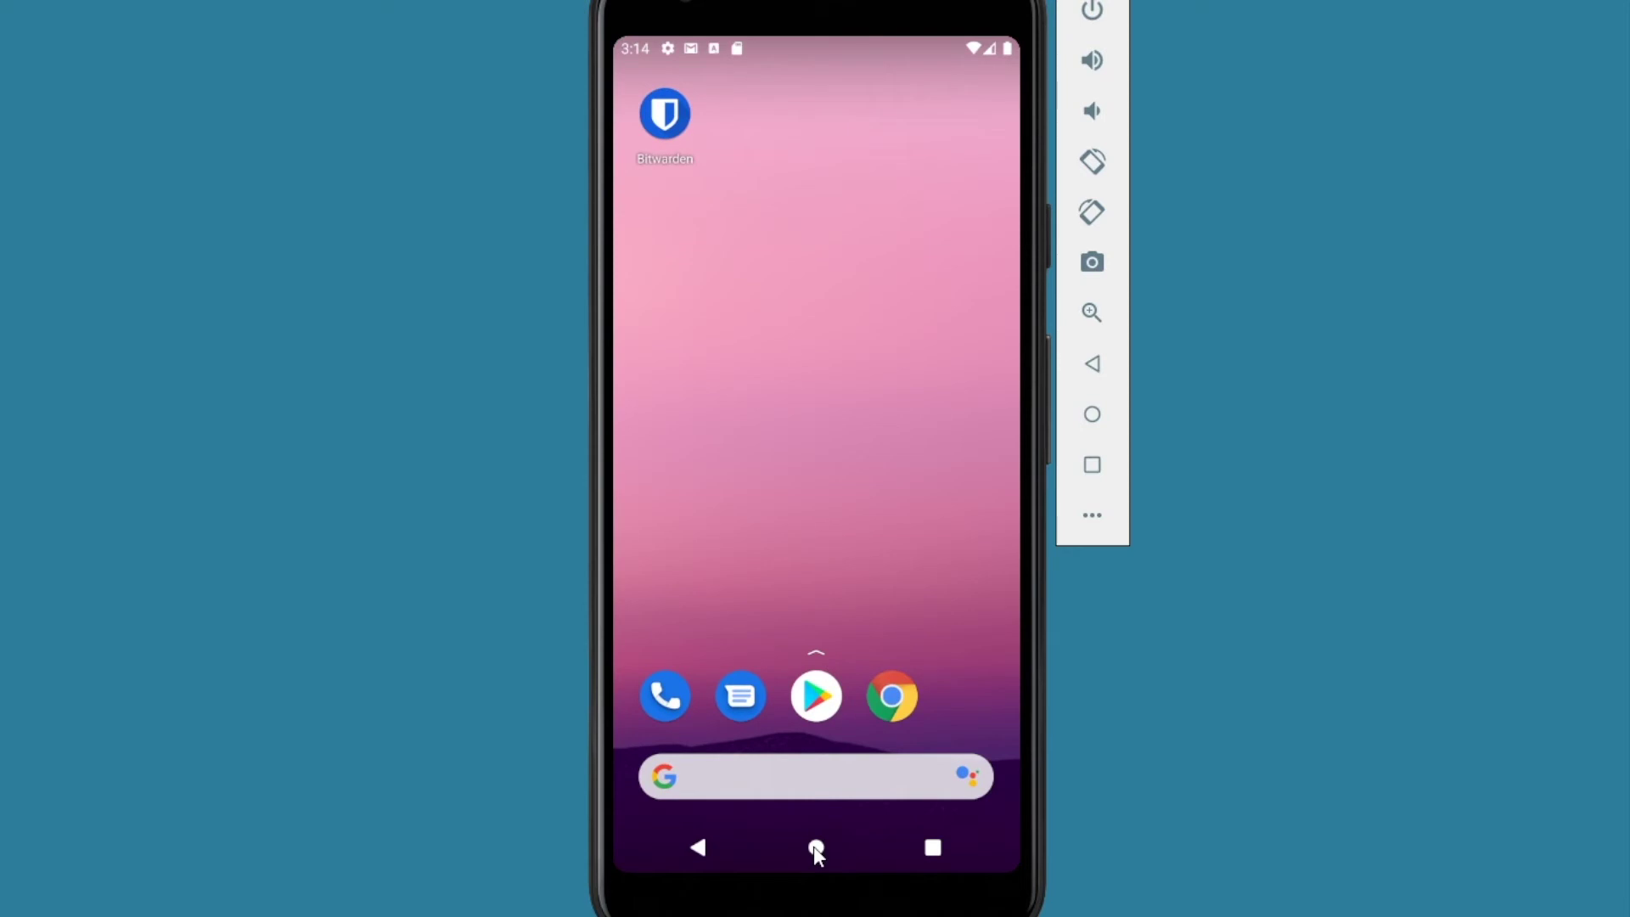
# Step: Reopen Bitwarden and unlock the vault with the new five-digit PIN
pyautogui.click(663, 119)
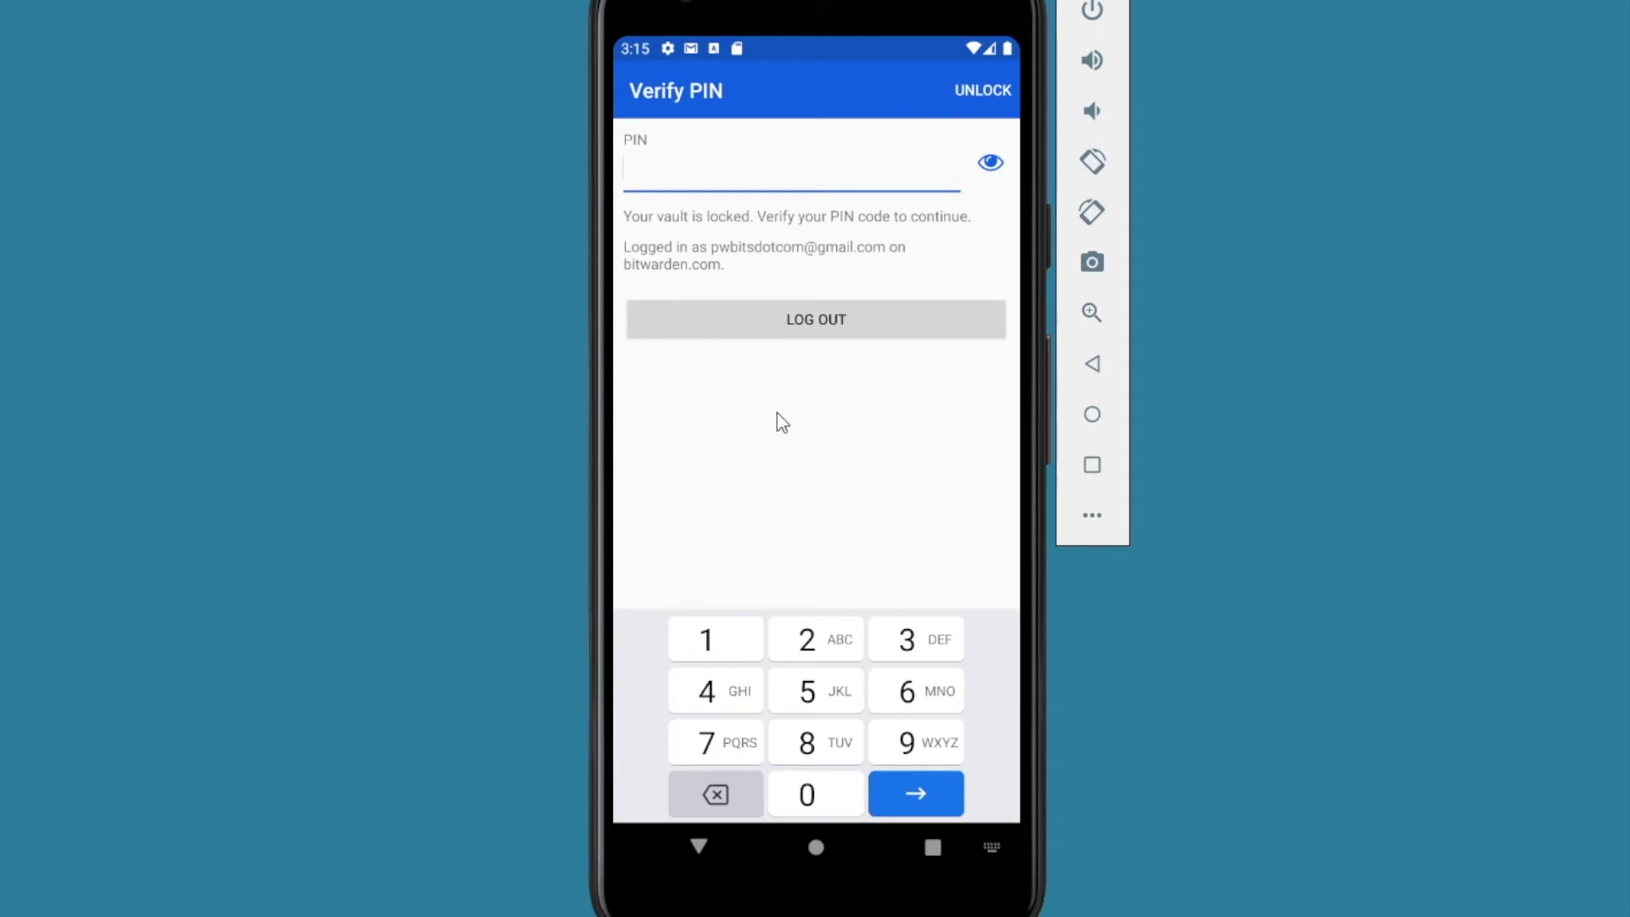
pyautogui.click(713, 642)
pyautogui.click(805, 652)
pyautogui.click(917, 641)
pyautogui.click(736, 683)
pyautogui.click(809, 693)
pyautogui.click(970, 90)
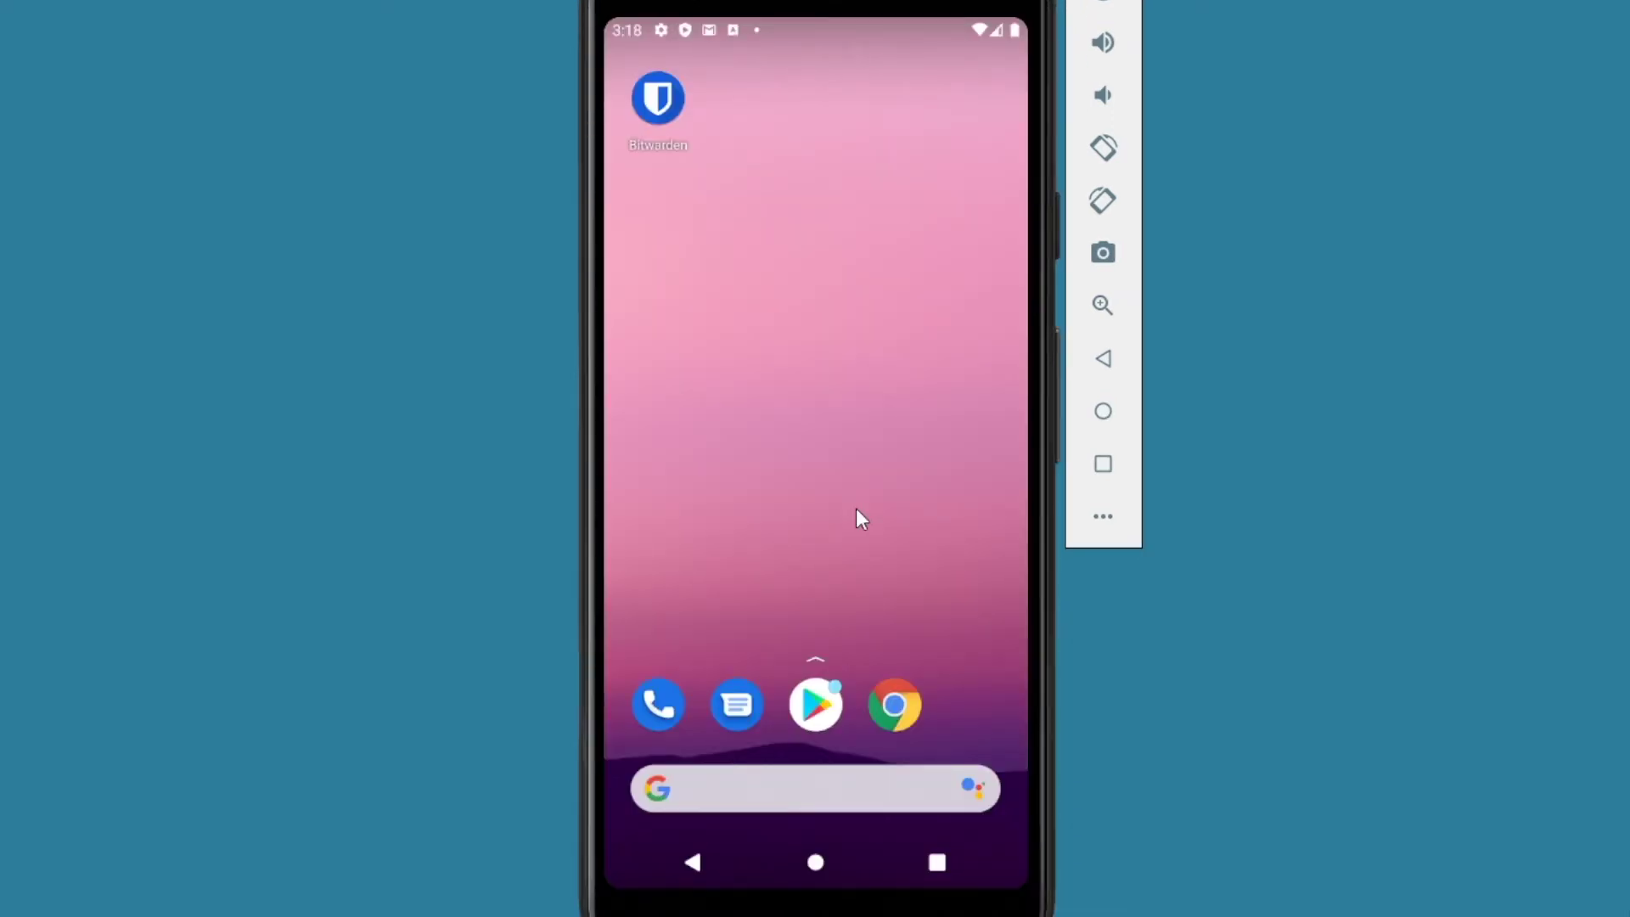
# Step: Copy the list.ly username from Bitwarden and paste it into Listly's Email field
pyautogui.click(887, 709)
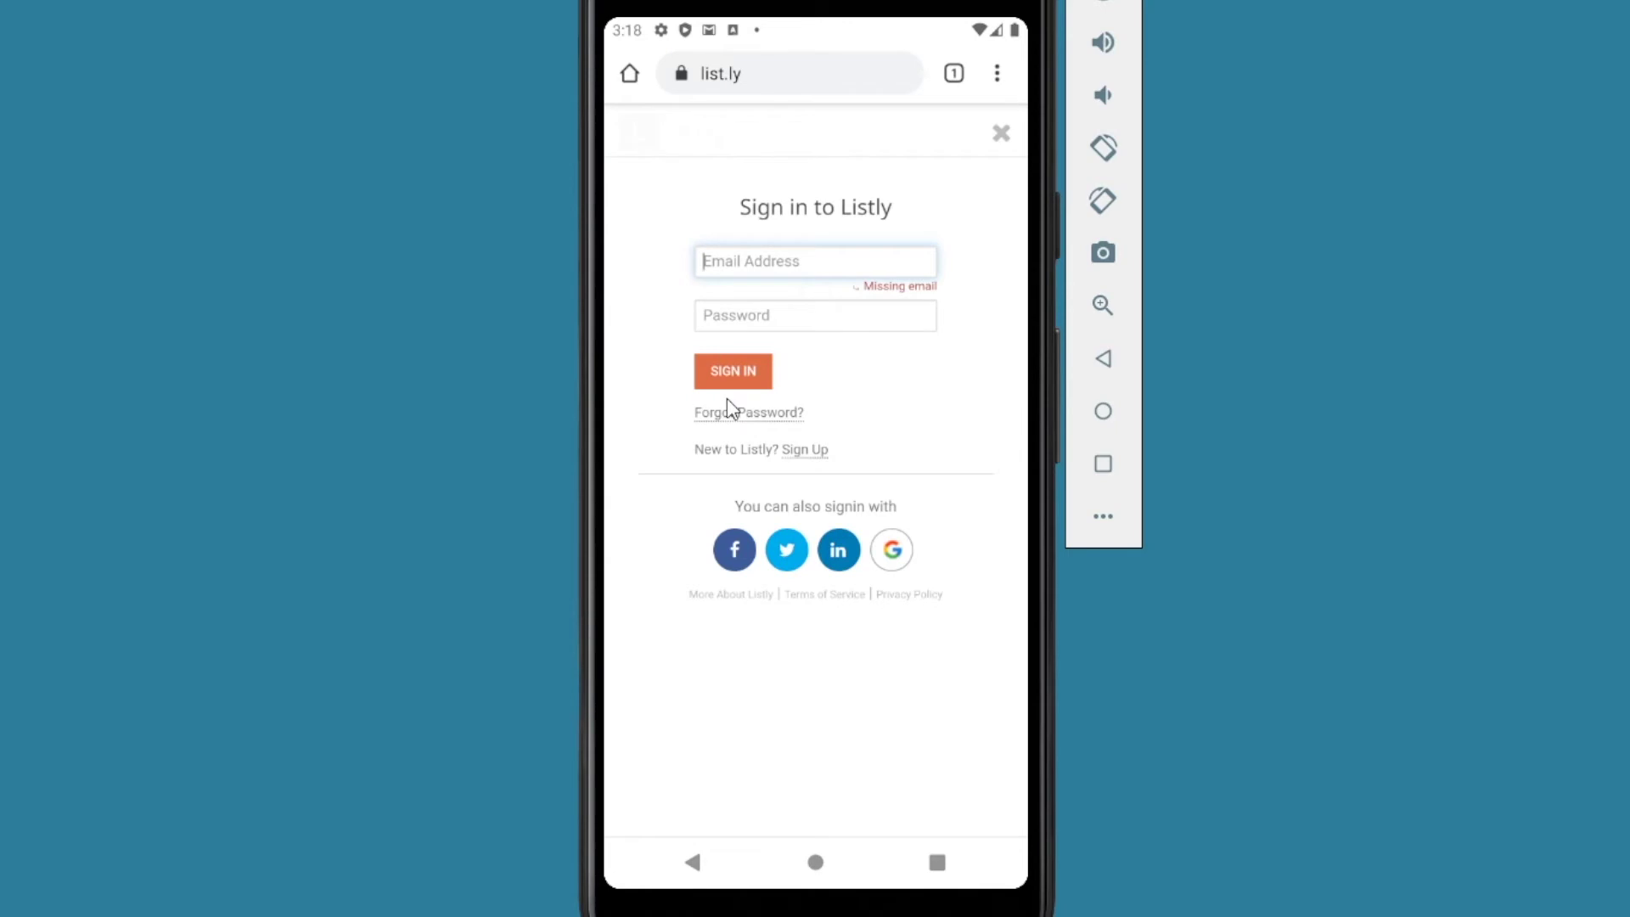
pyautogui.click(816, 862)
pyautogui.click(671, 95)
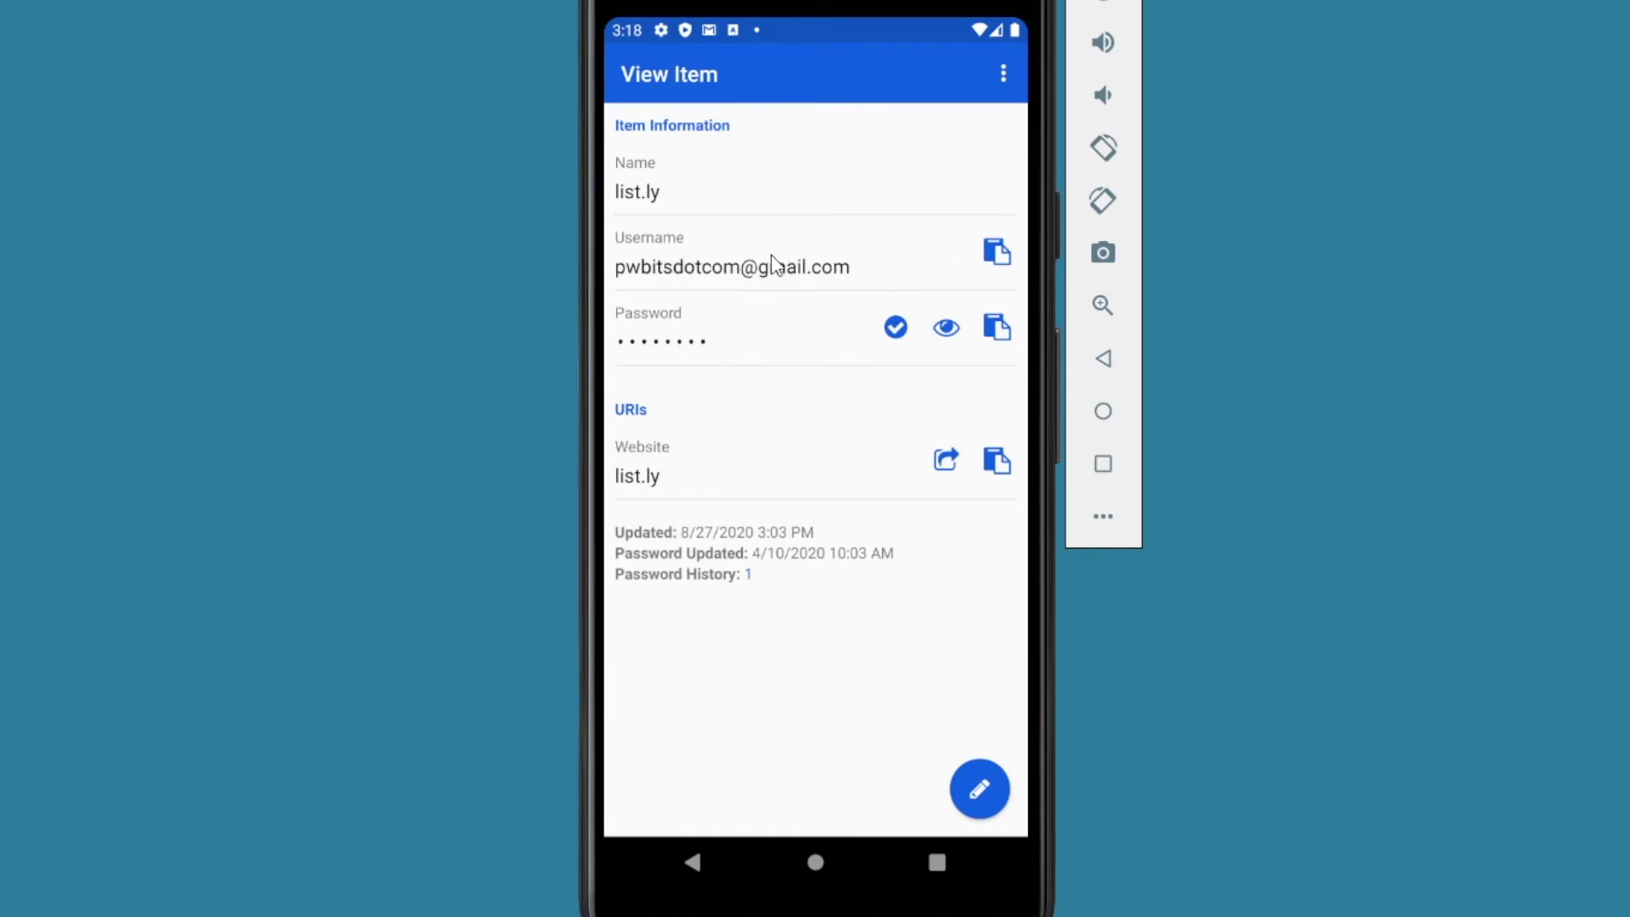
pyautogui.click(998, 259)
pyautogui.click(936, 863)
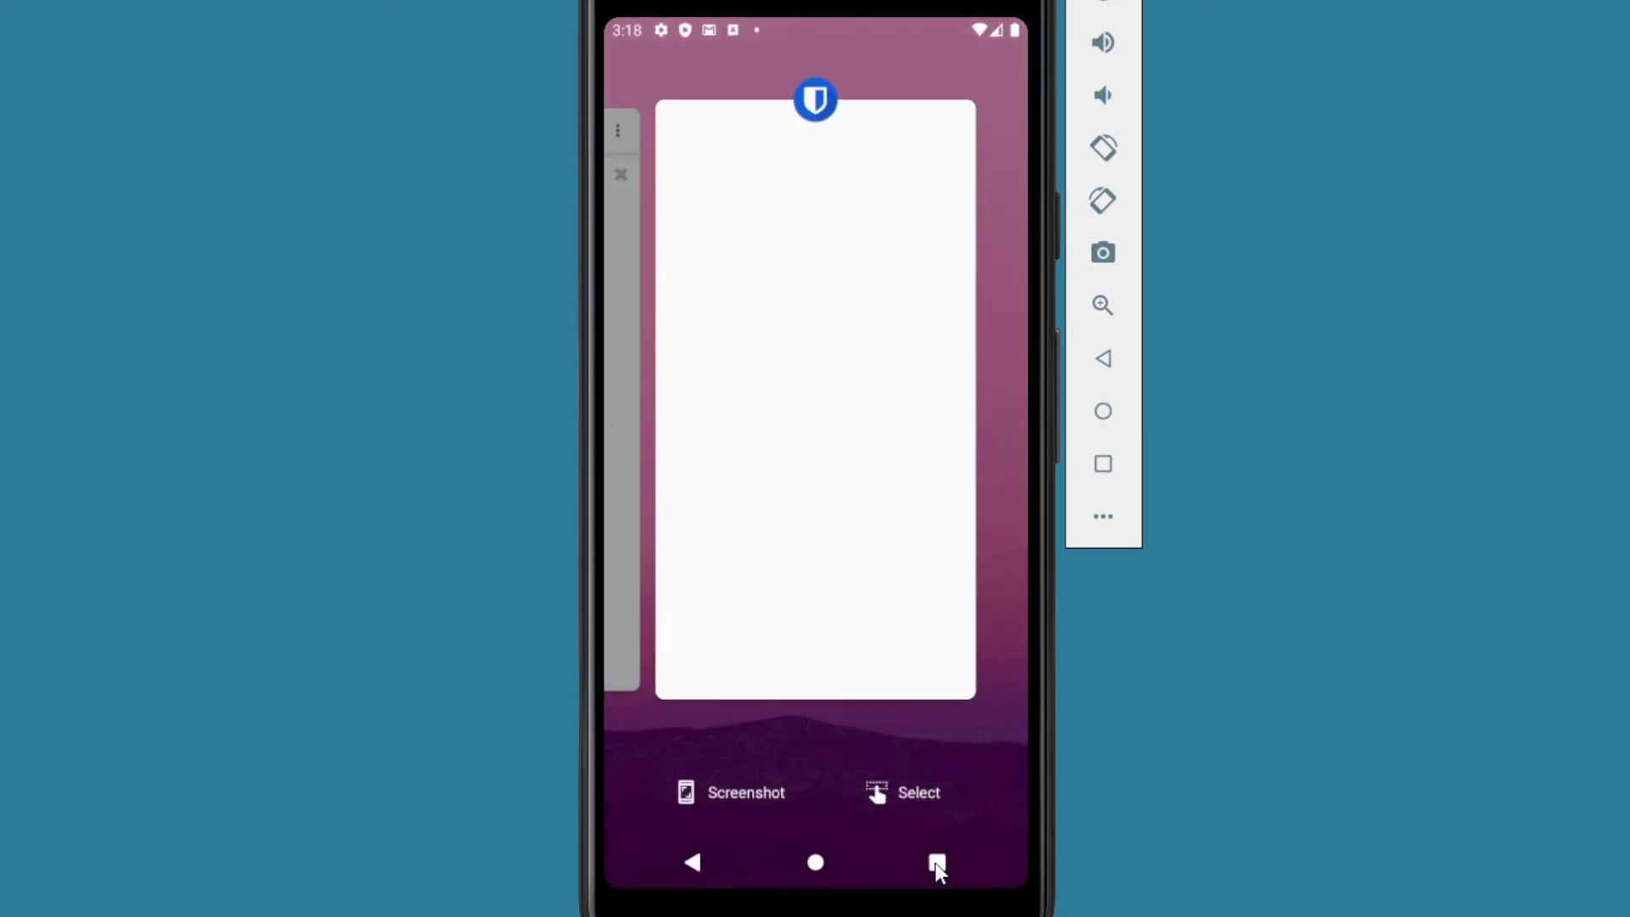
pyautogui.moveTo(815, 554); pyautogui.dragTo(975, 540)
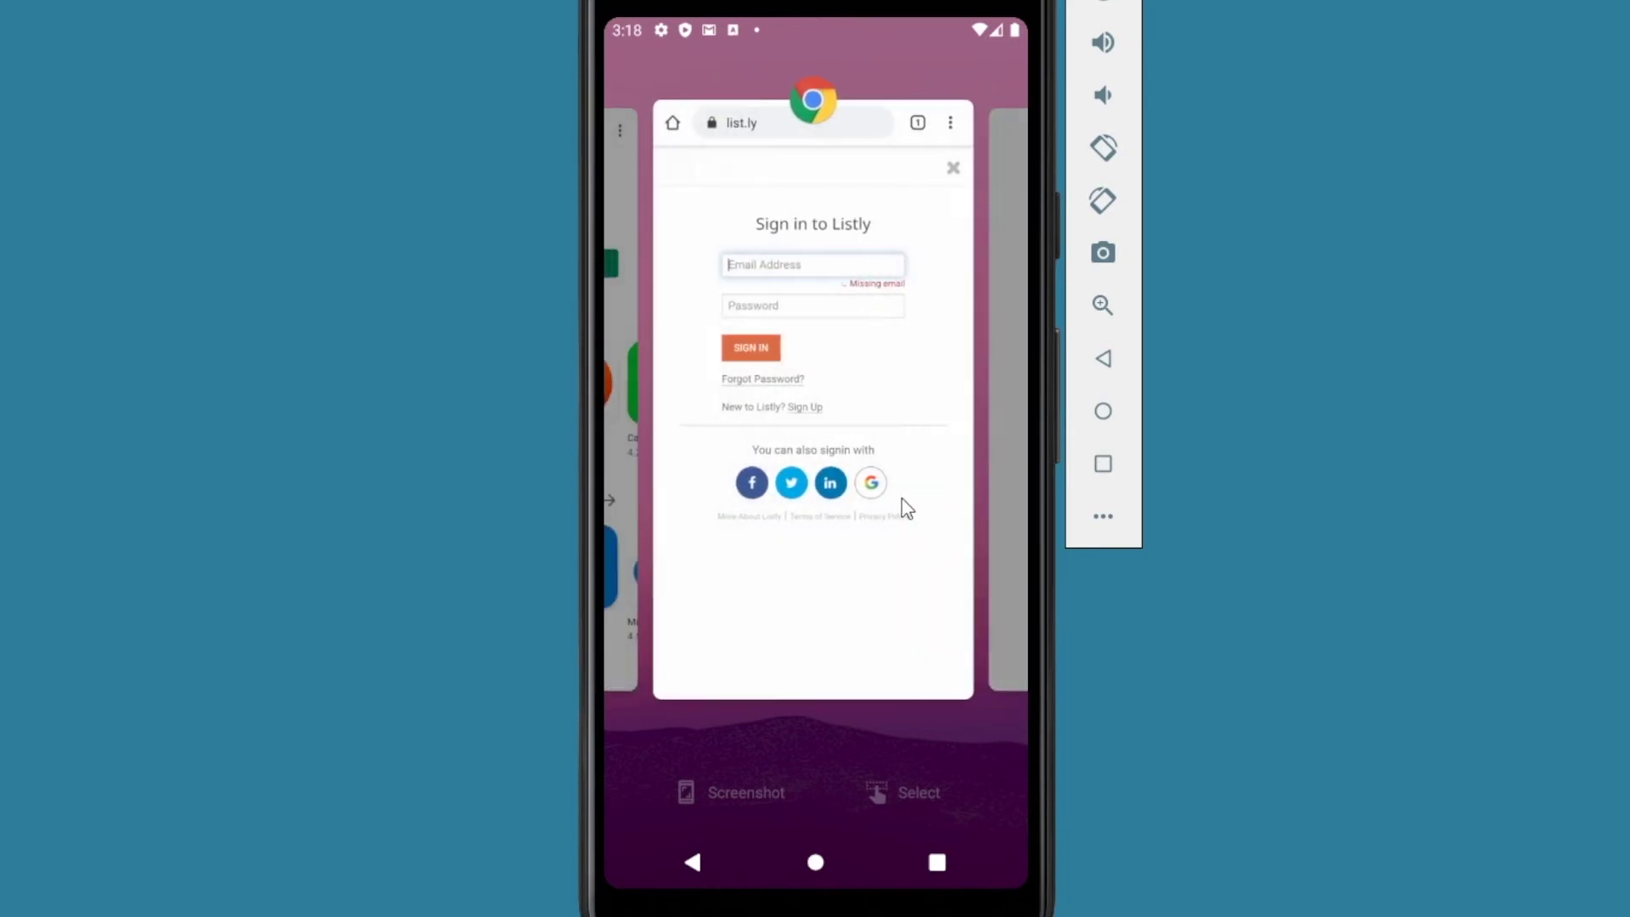
pyautogui.click(904, 509)
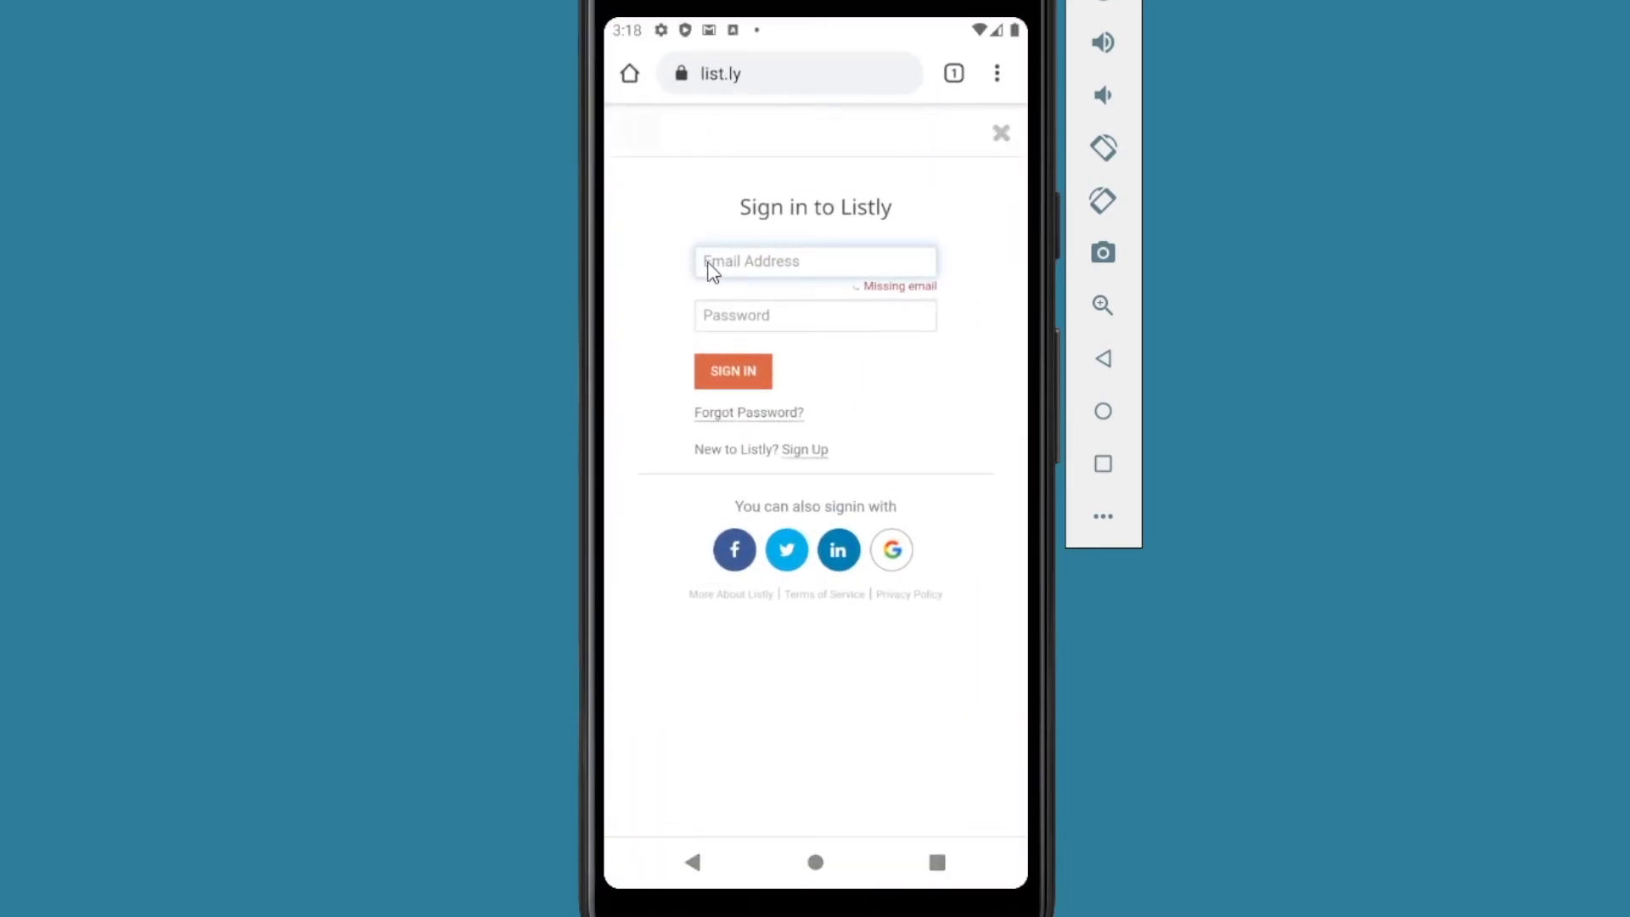
pyautogui.click(708, 270)
pyautogui.click(703, 283)
pyautogui.click(704, 220)
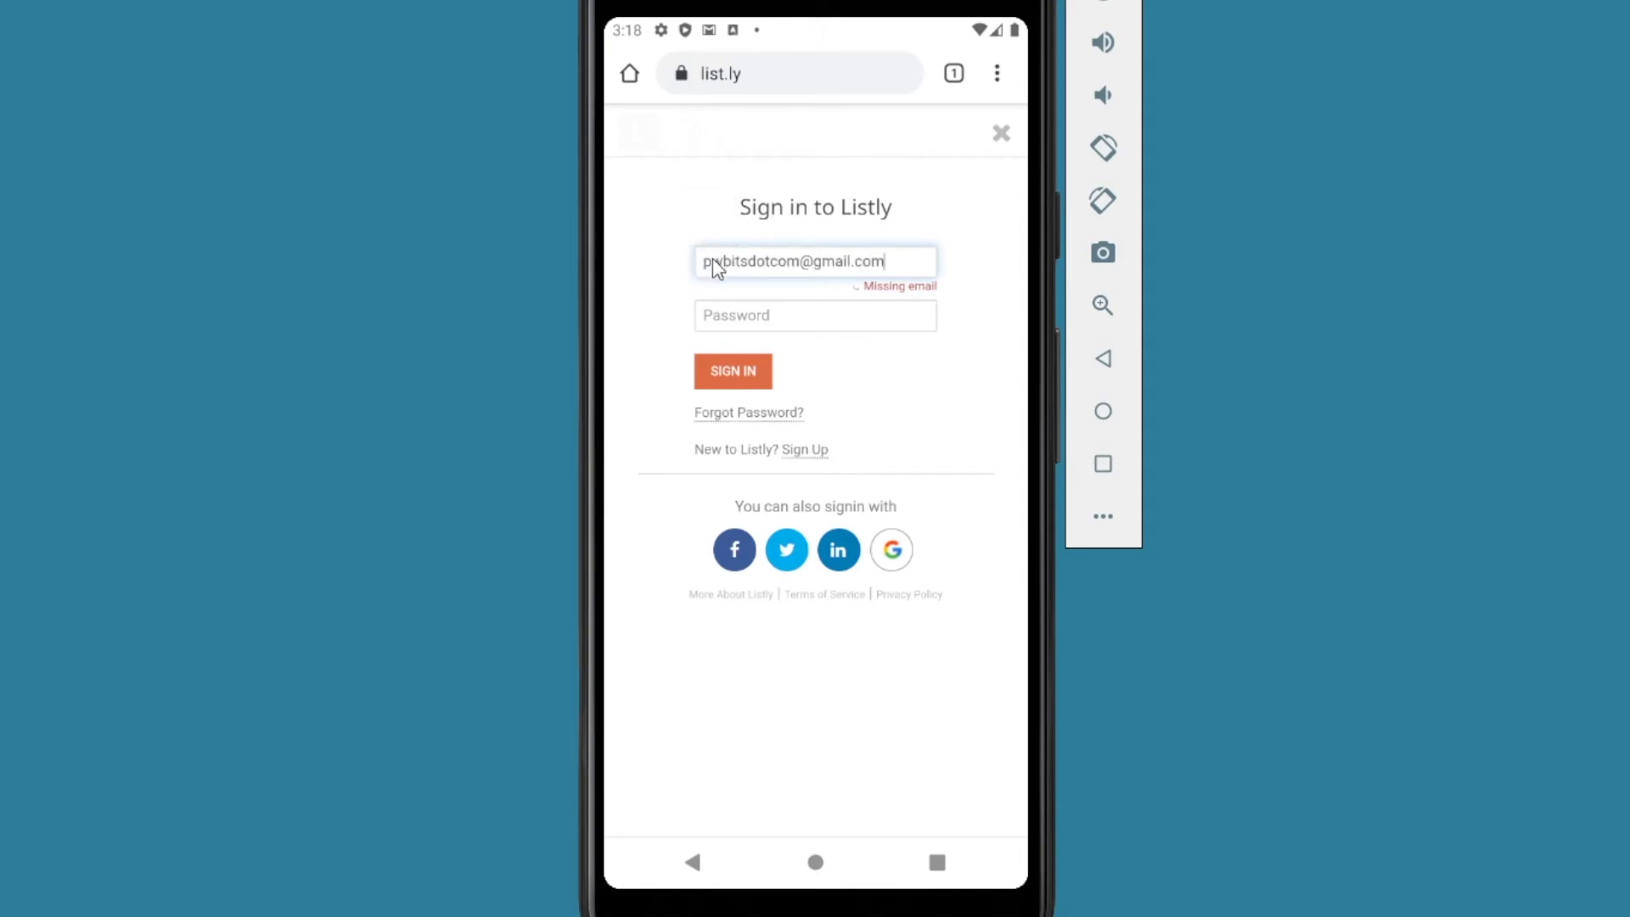
# Step: Copy the list.ly password from Bitwarden and paste it into Listly's Password field
pyautogui.click(944, 869)
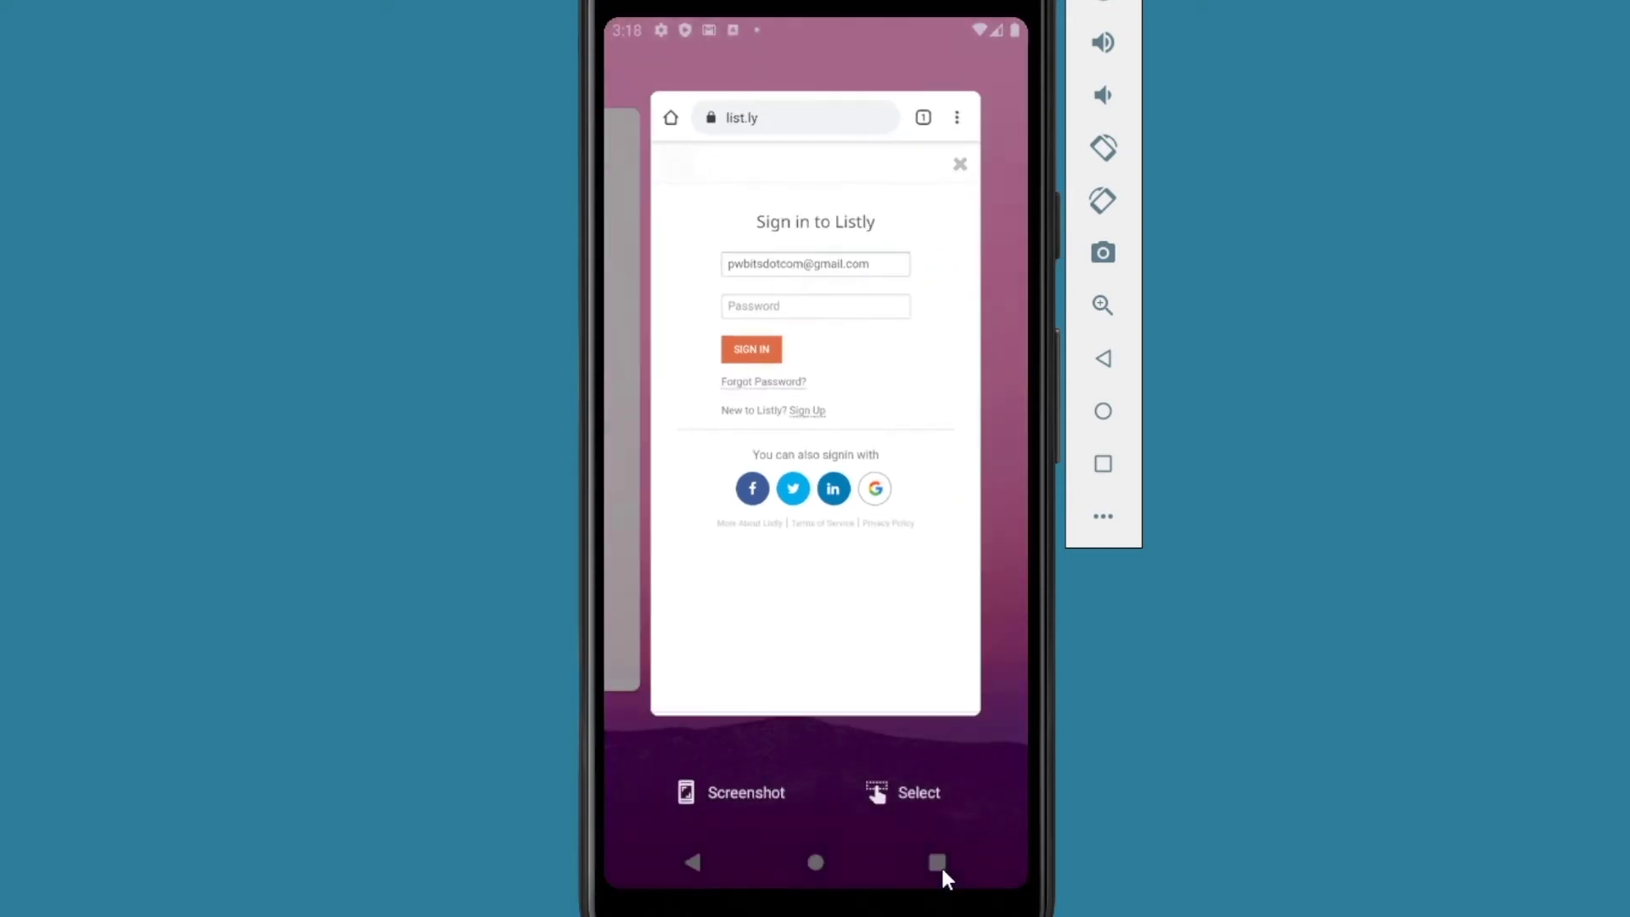
pyautogui.moveTo(800, 691); pyautogui.dragTo(909, 673)
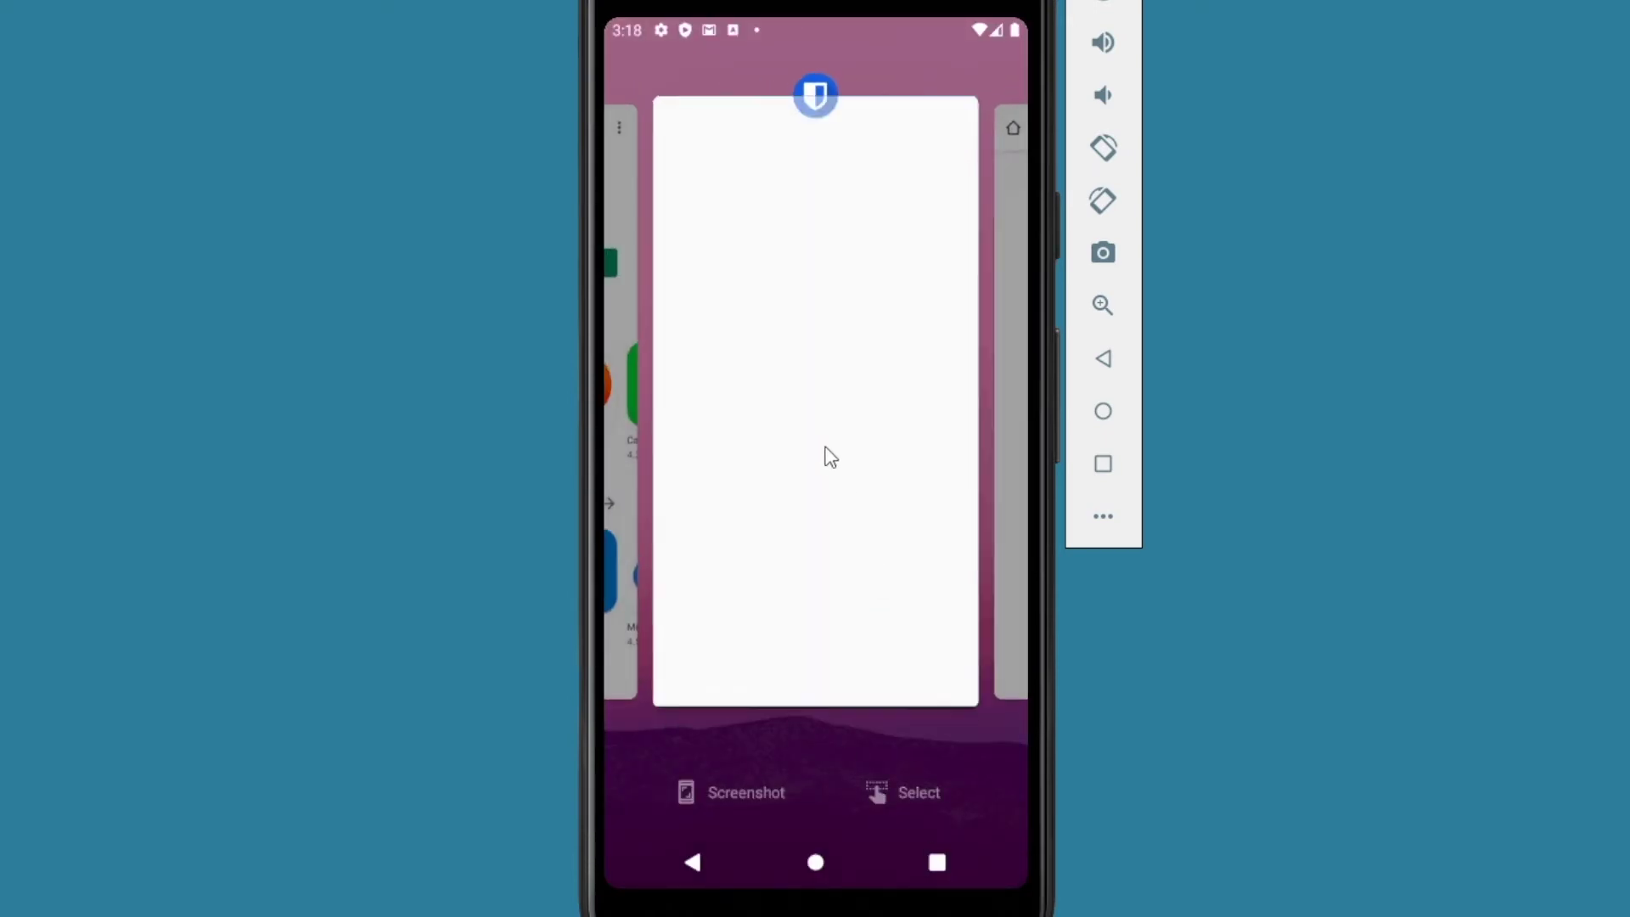
pyautogui.click(826, 455)
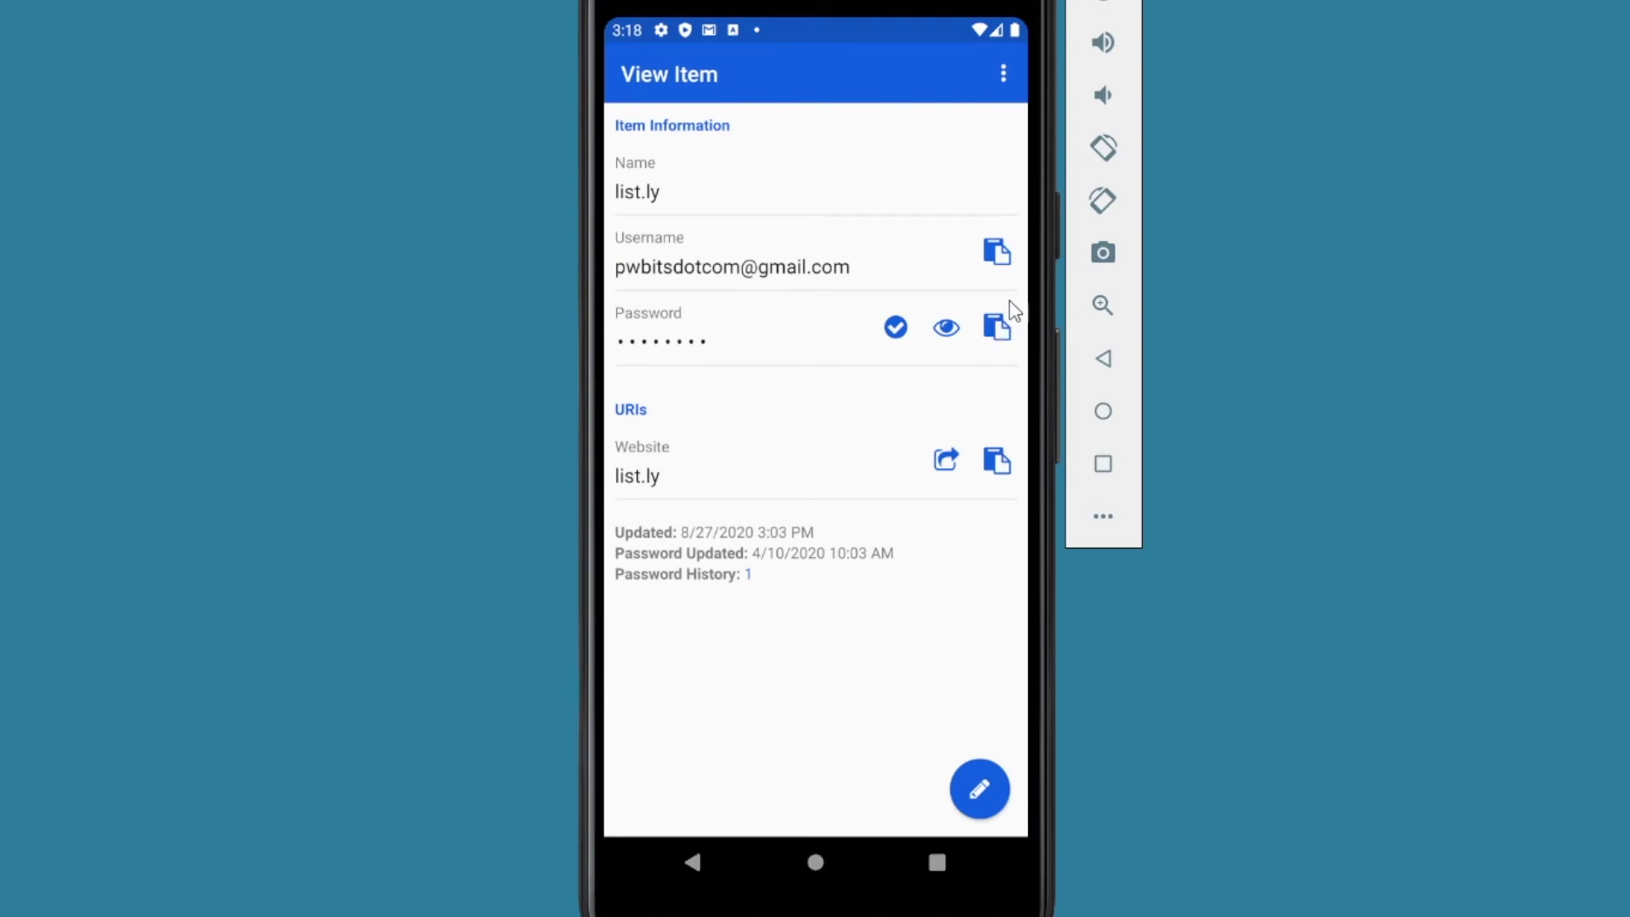
pyautogui.click(999, 334)
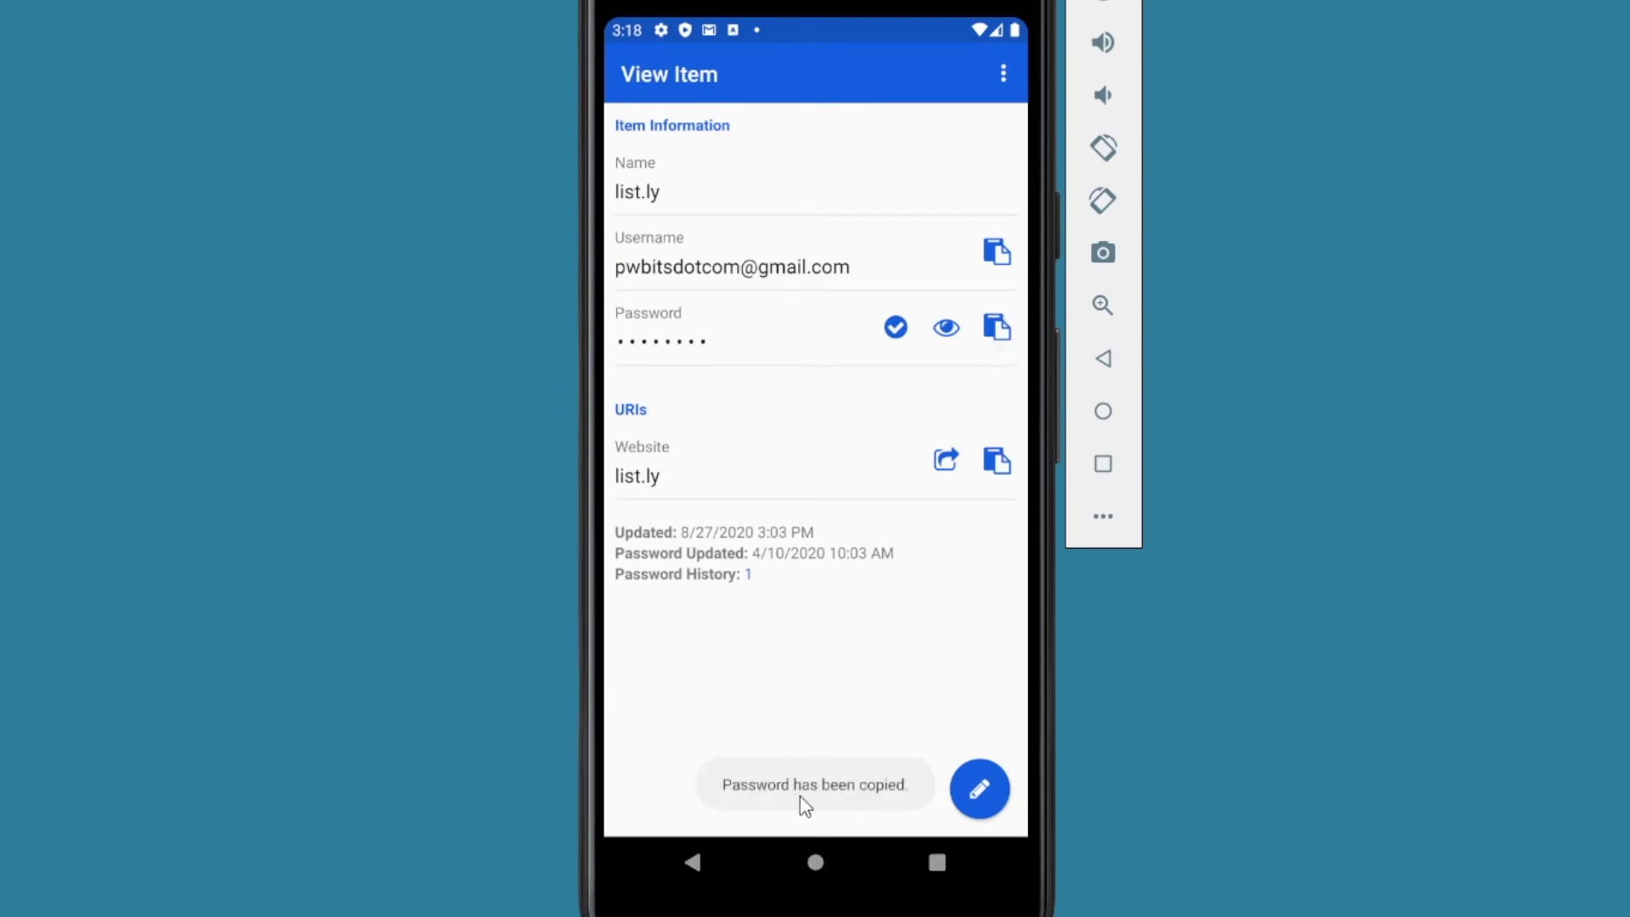
pyautogui.click(938, 863)
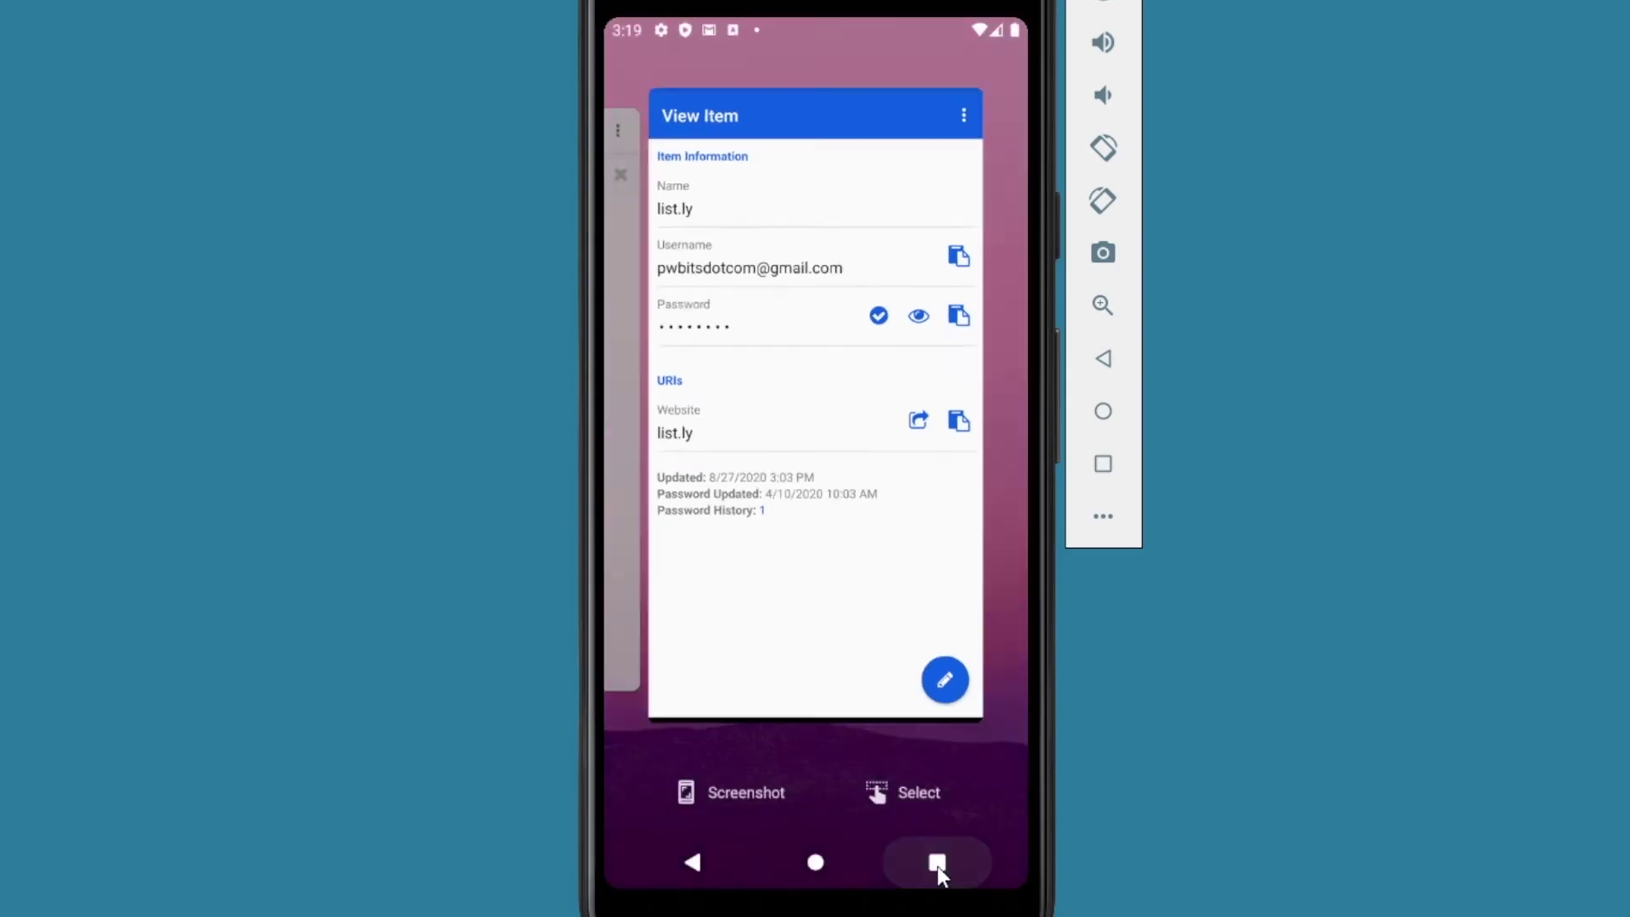
pyautogui.moveTo(820, 546); pyautogui.dragTo(982, 544)
pyautogui.click(850, 432)
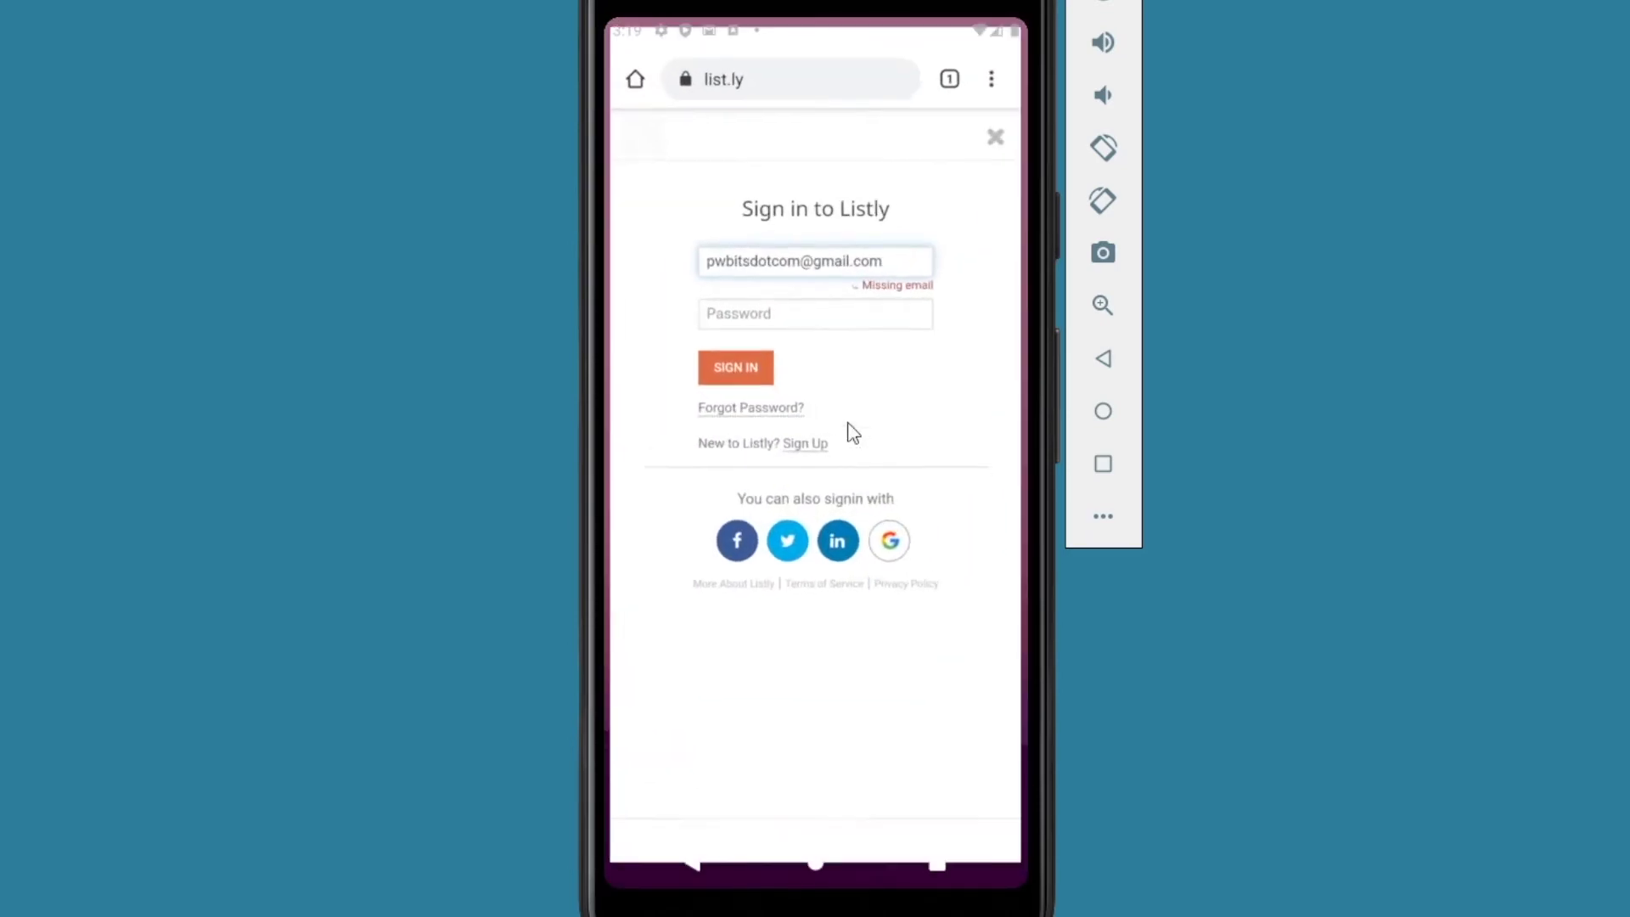
pyautogui.click(703, 319)
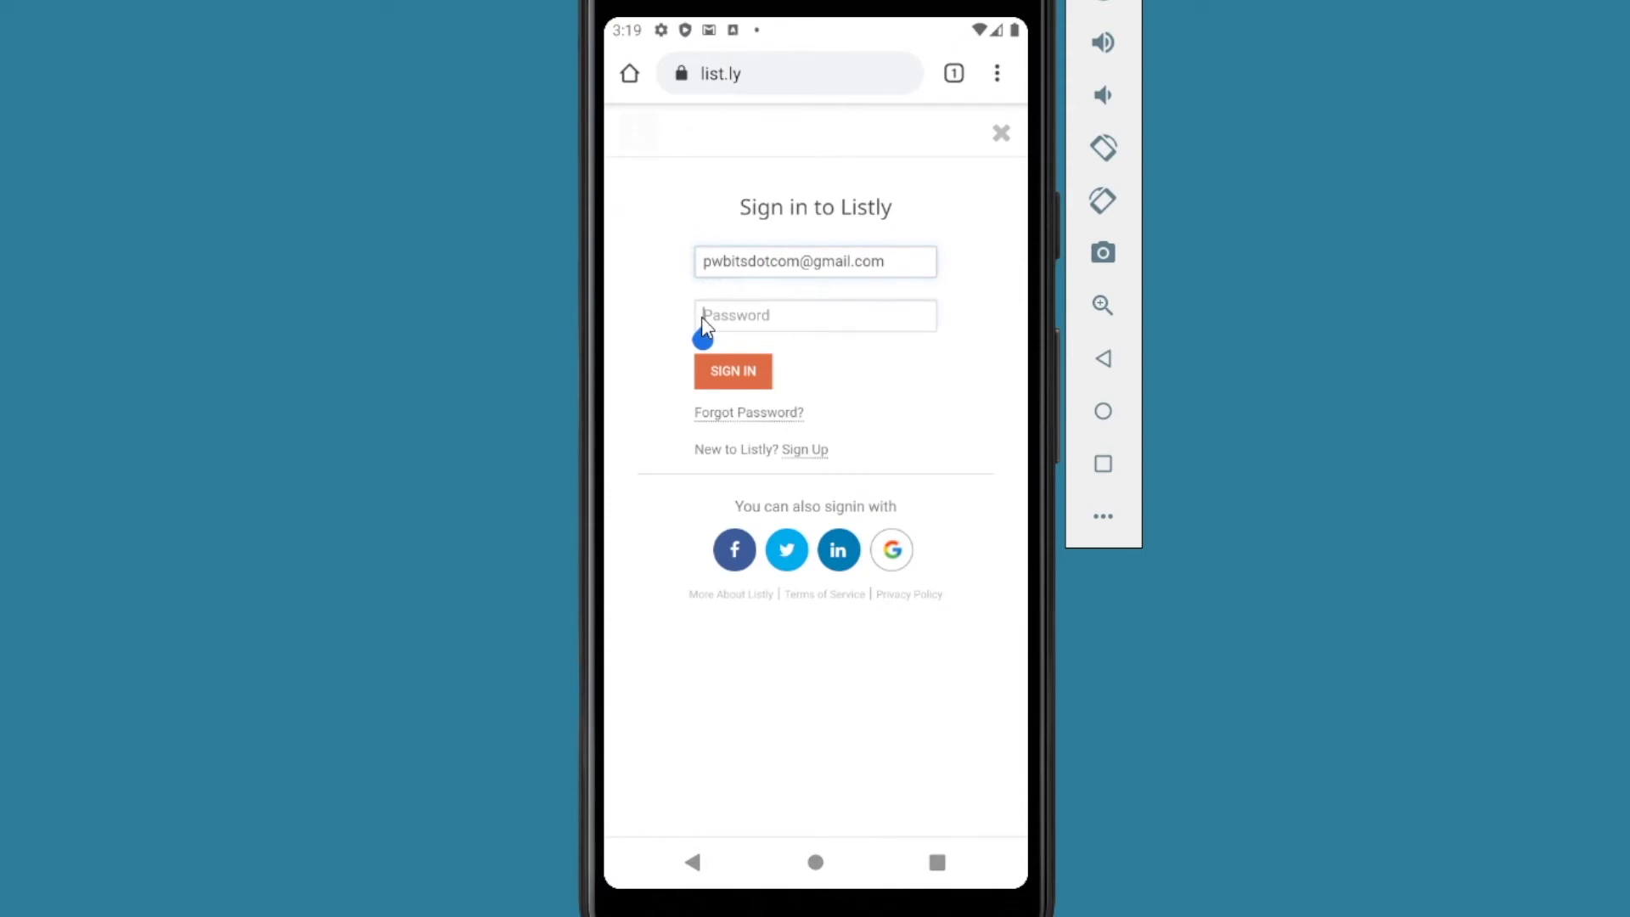
pyautogui.click(703, 273)
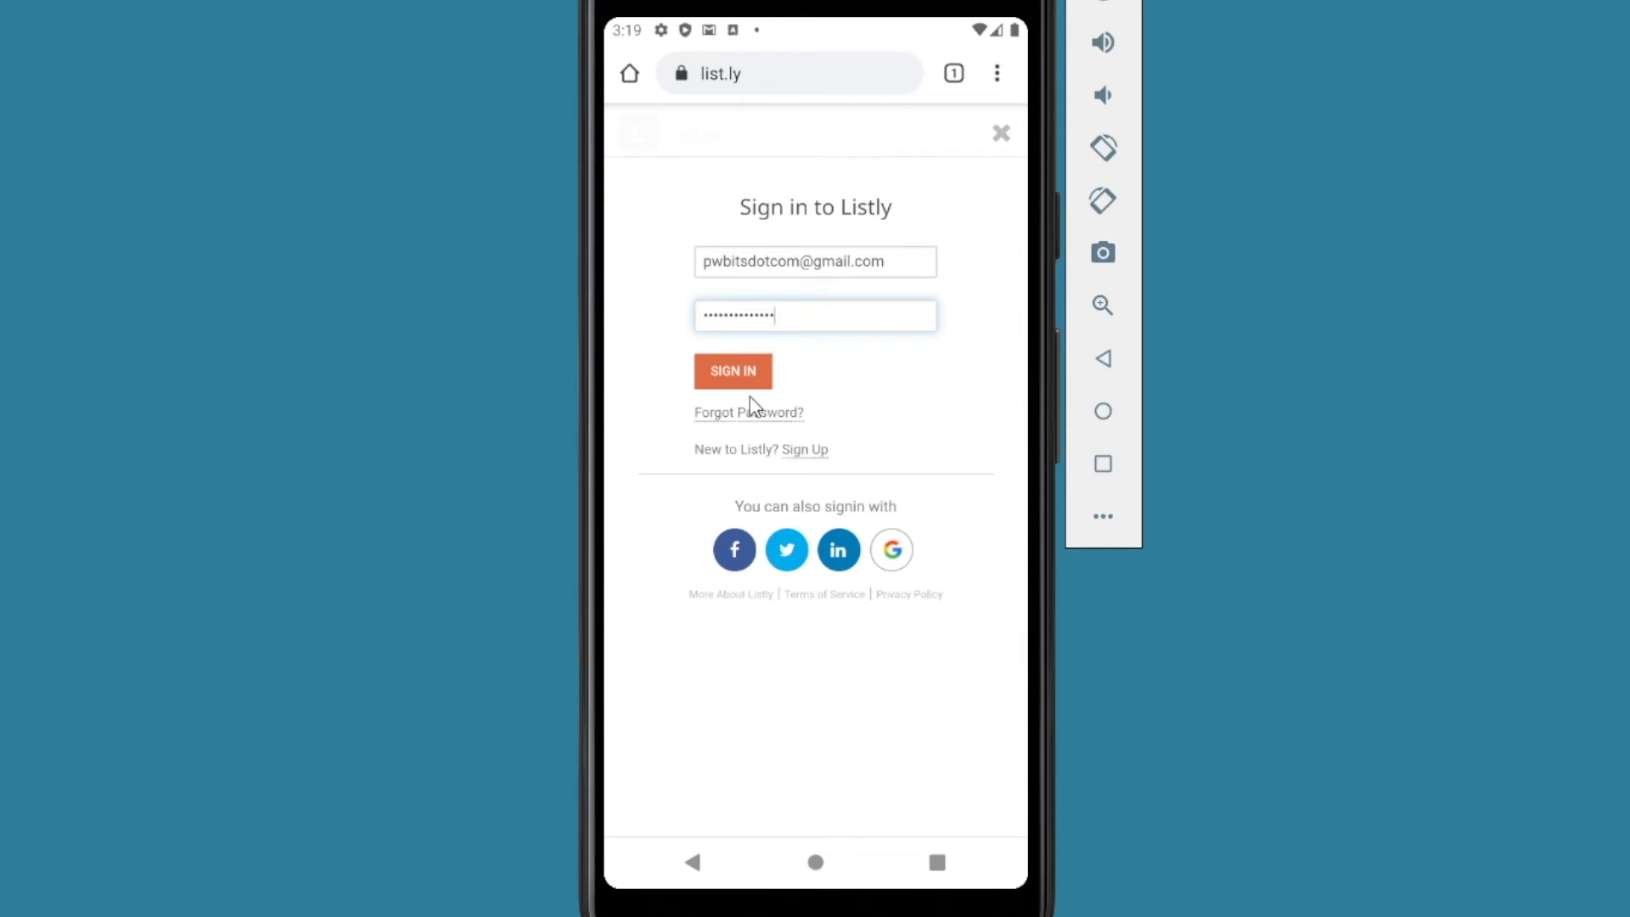
# Step: Auto-fill the Listly sign-in from the Email field using Bitwarden's list.ly login
pyautogui.click(721, 270)
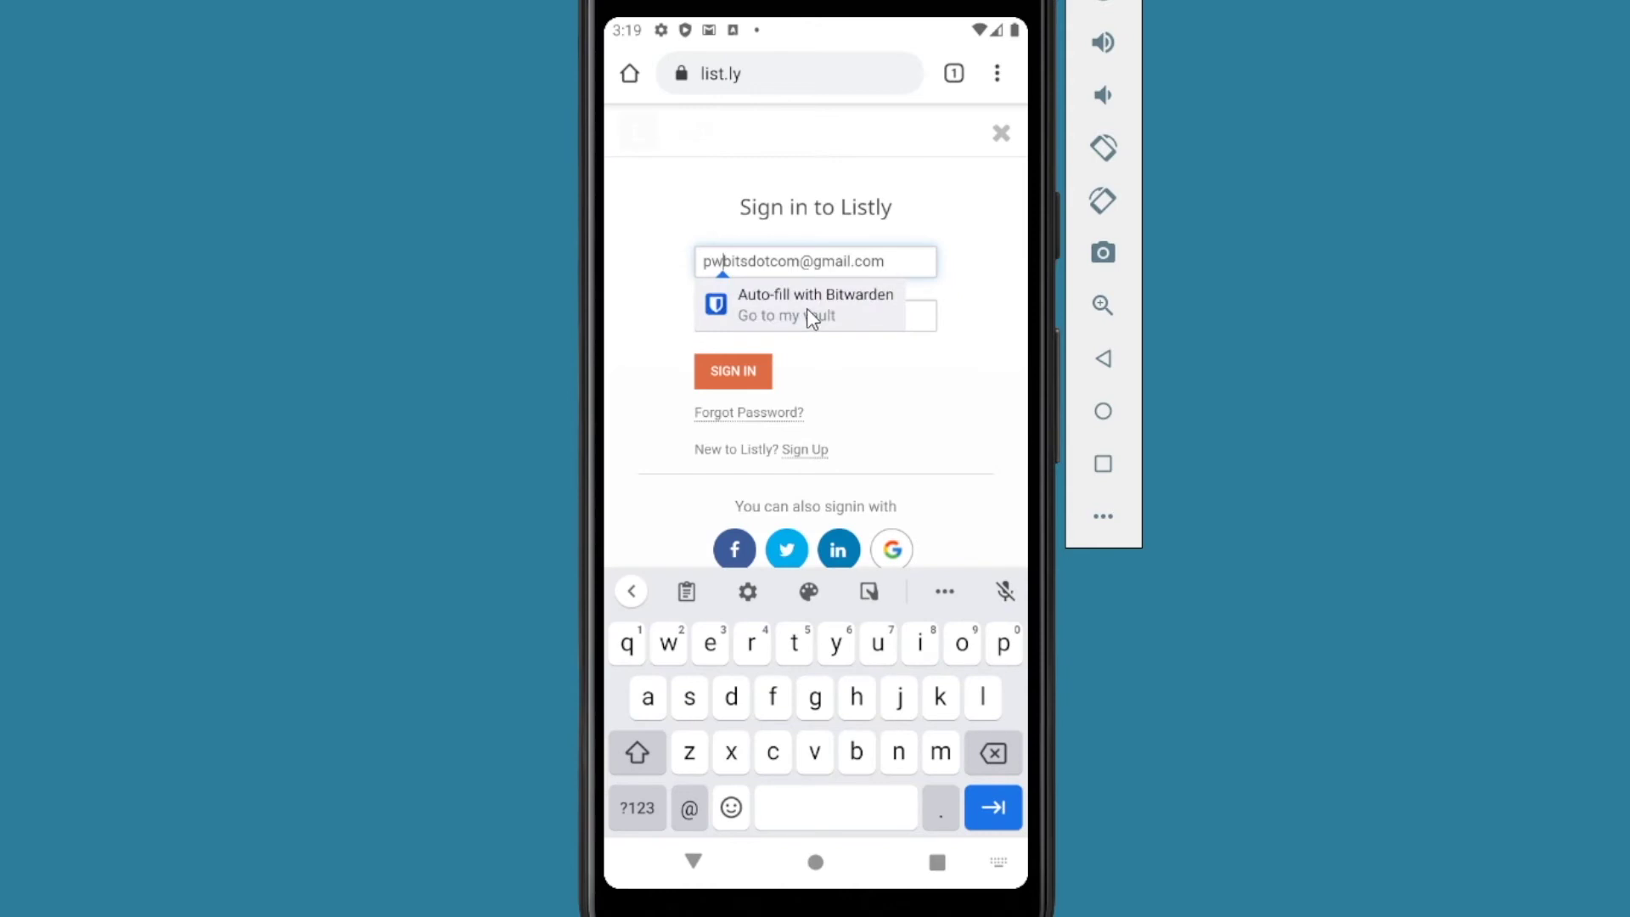
pyautogui.click(807, 309)
pyautogui.click(668, 195)
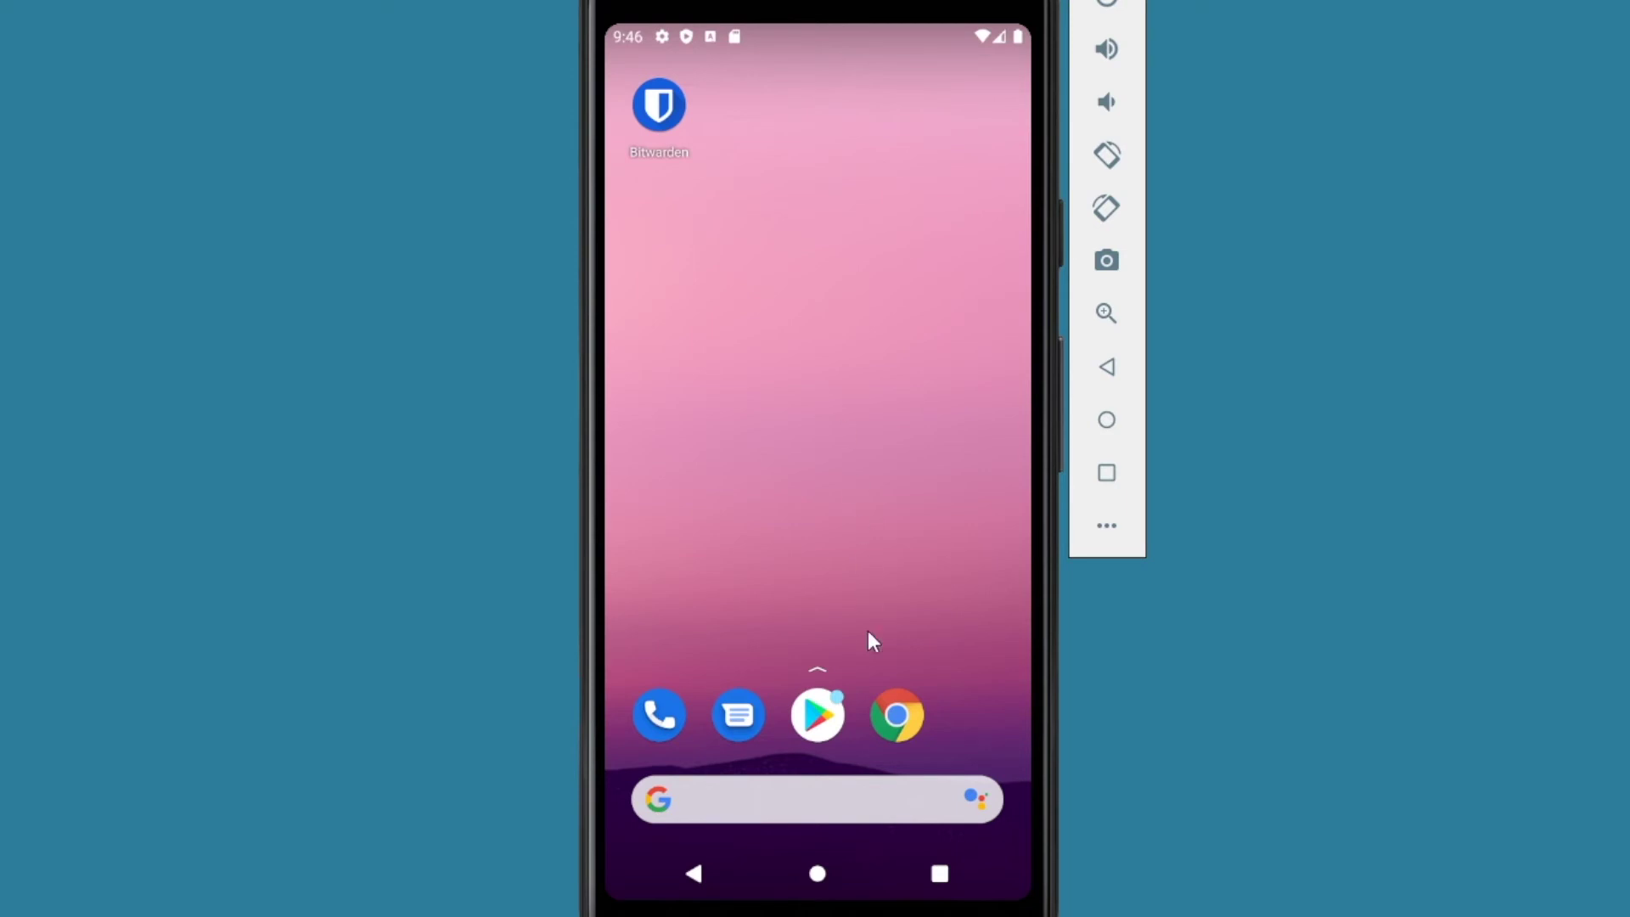
# Step: Clear the typed password on Target's create-account form and focus Email address
pyautogui.click(889, 695)
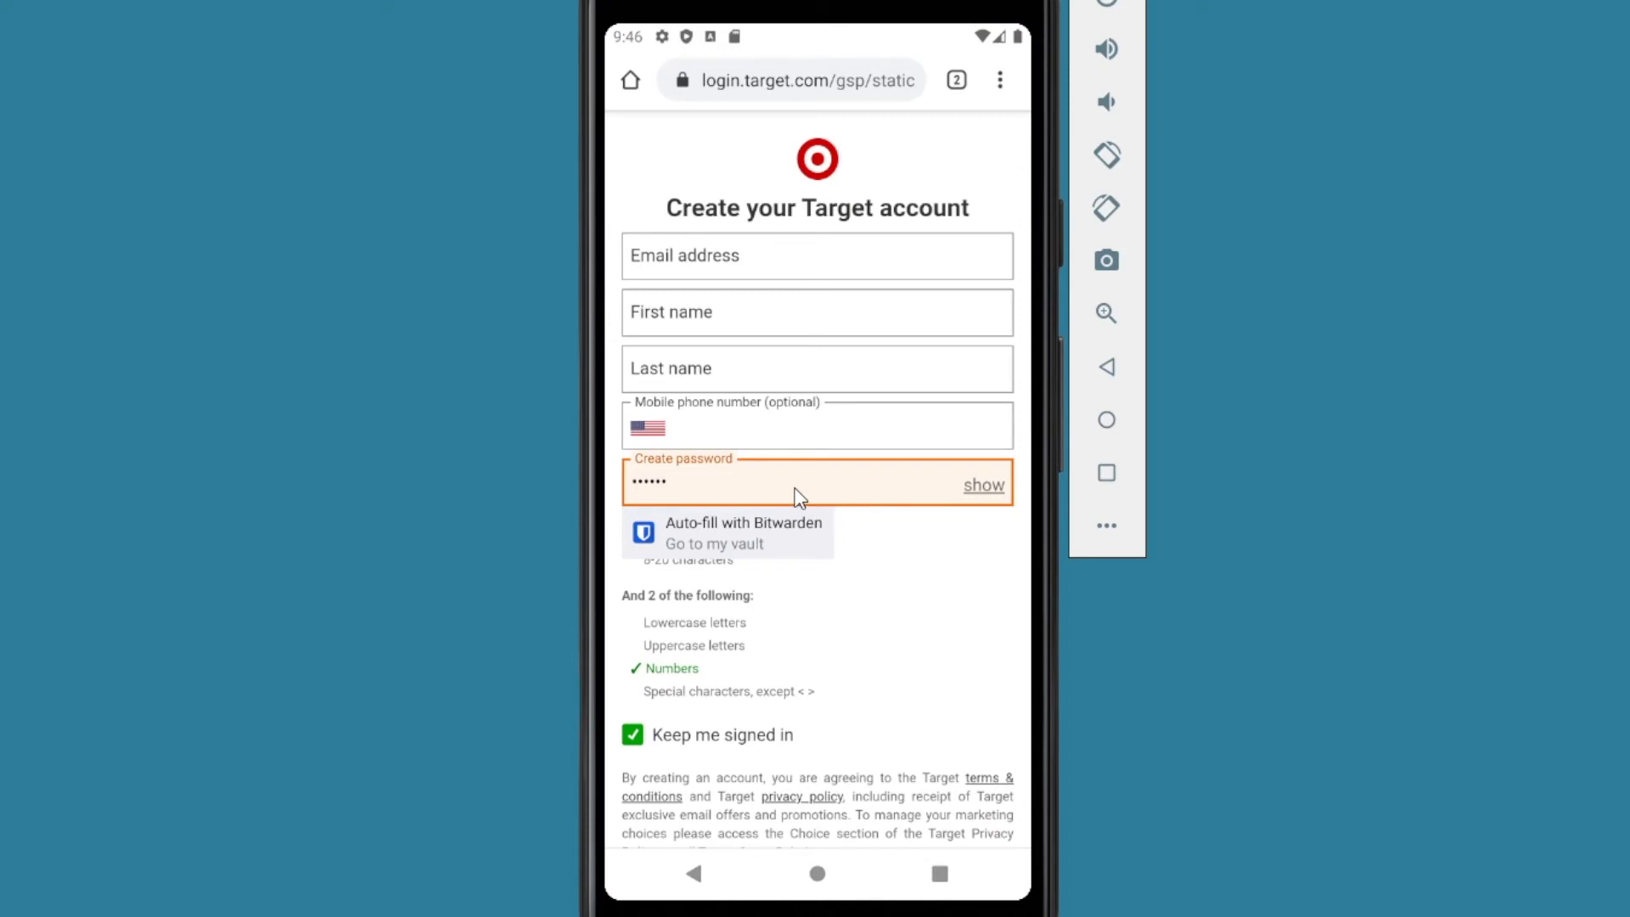
pyautogui.press('BackSpace')
pyautogui.press('BackSpace')
pyautogui.press('BackSpace')
pyautogui.press('BackSpace')
pyautogui.press('BackSpace')
pyautogui.press('BackSpace')
pyautogui.click(696, 246)
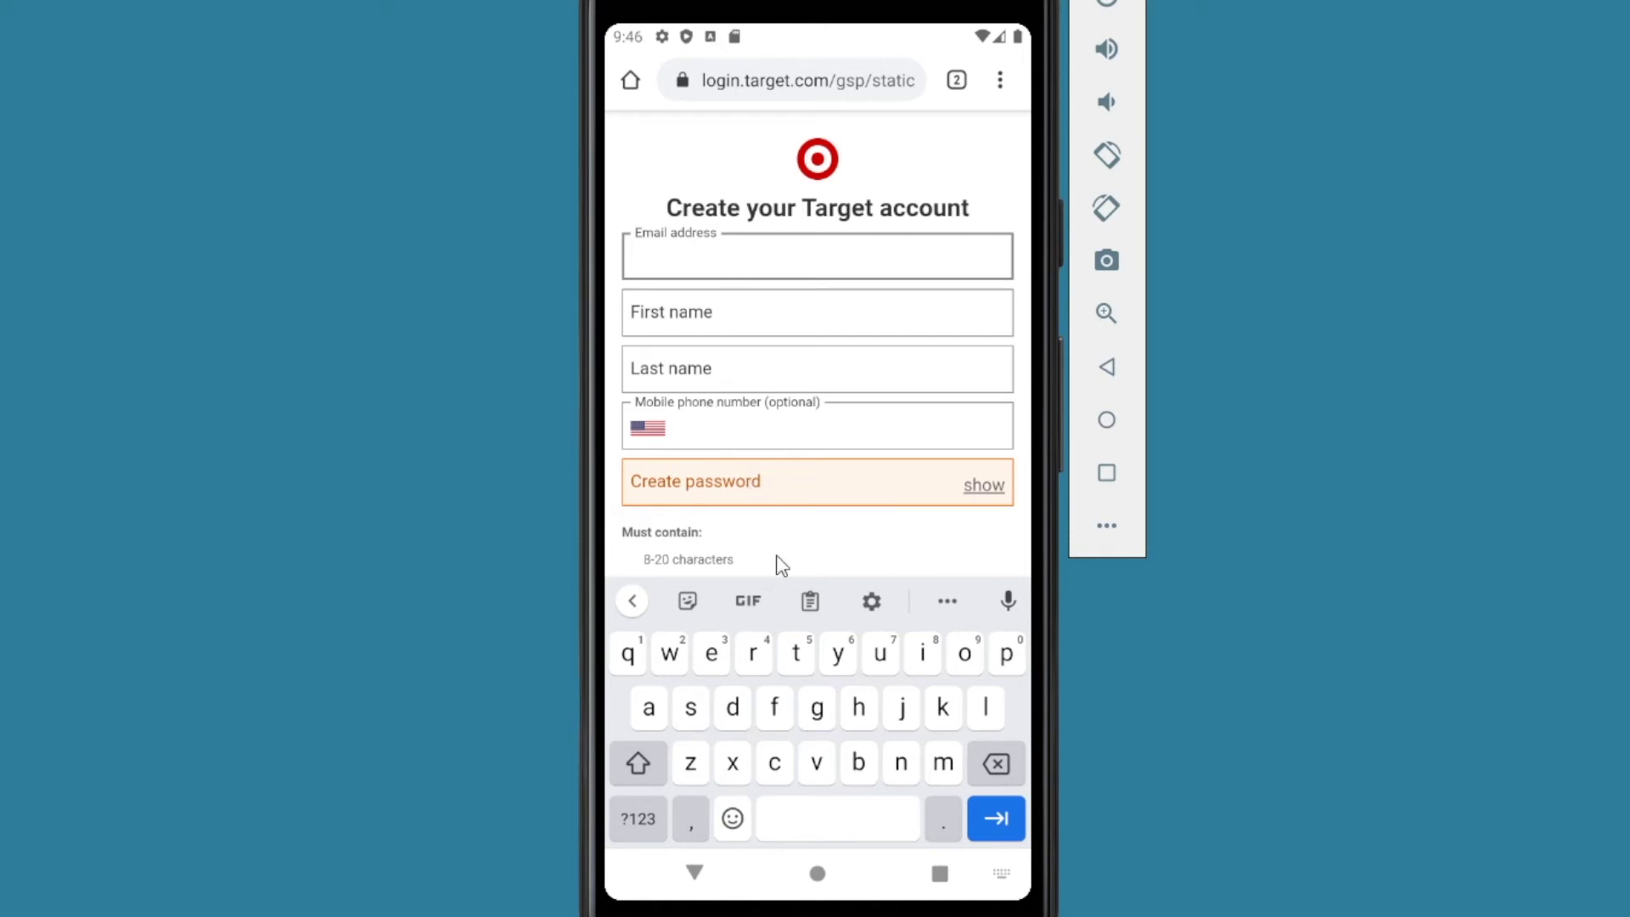
# Step: Start a new item in the Bitwarden vault from the home screen
pyautogui.click(815, 873)
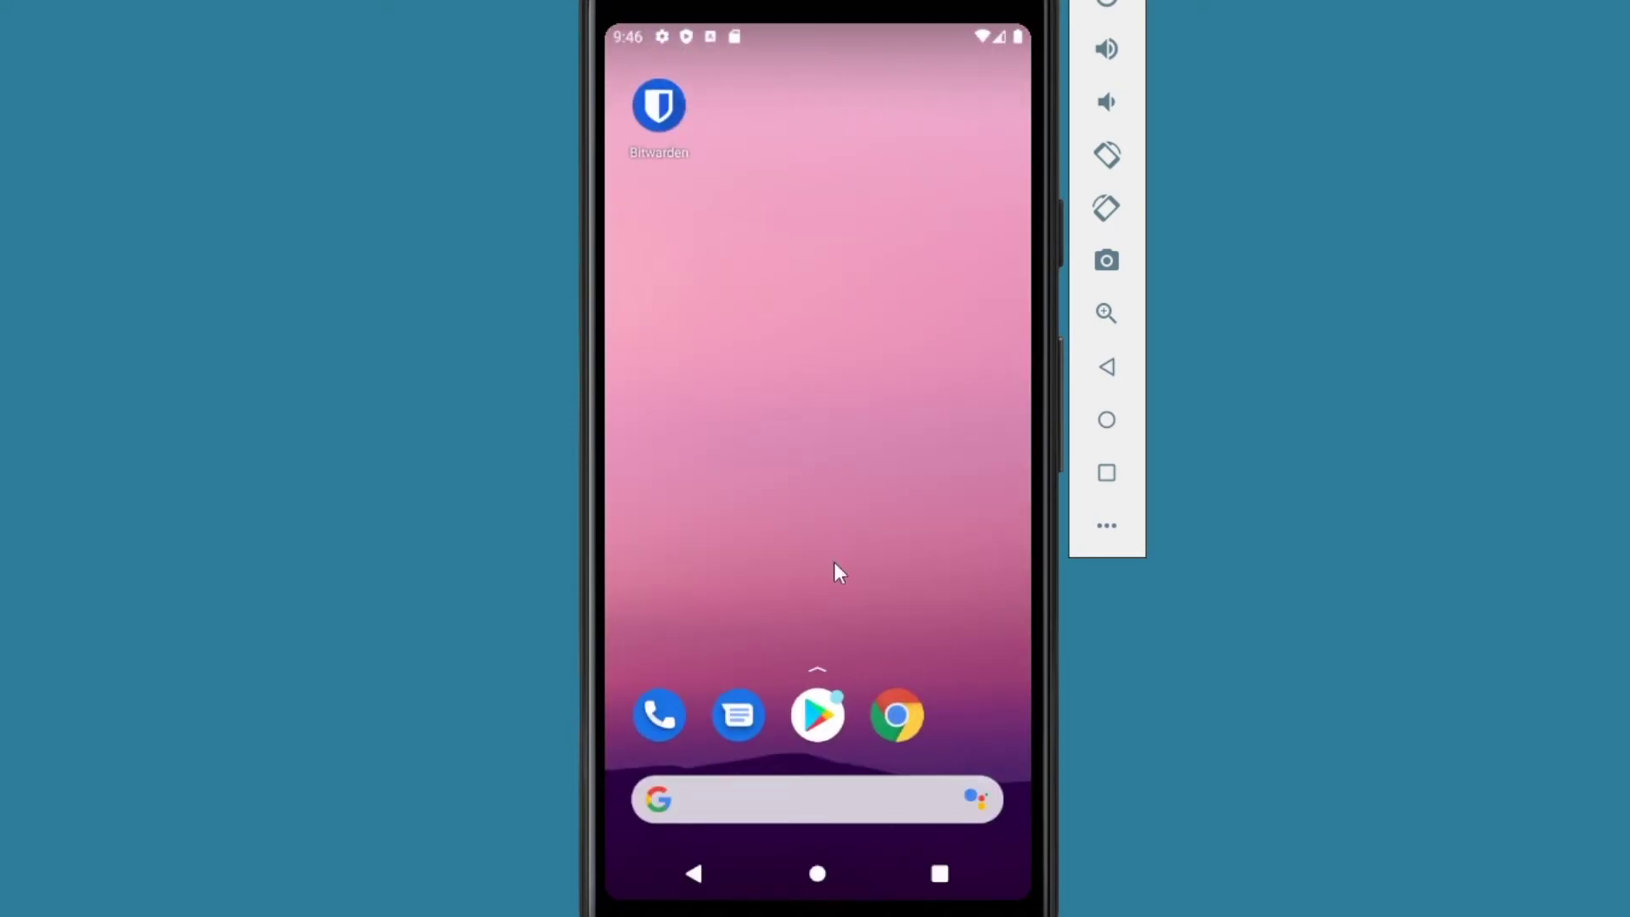
pyautogui.click(662, 106)
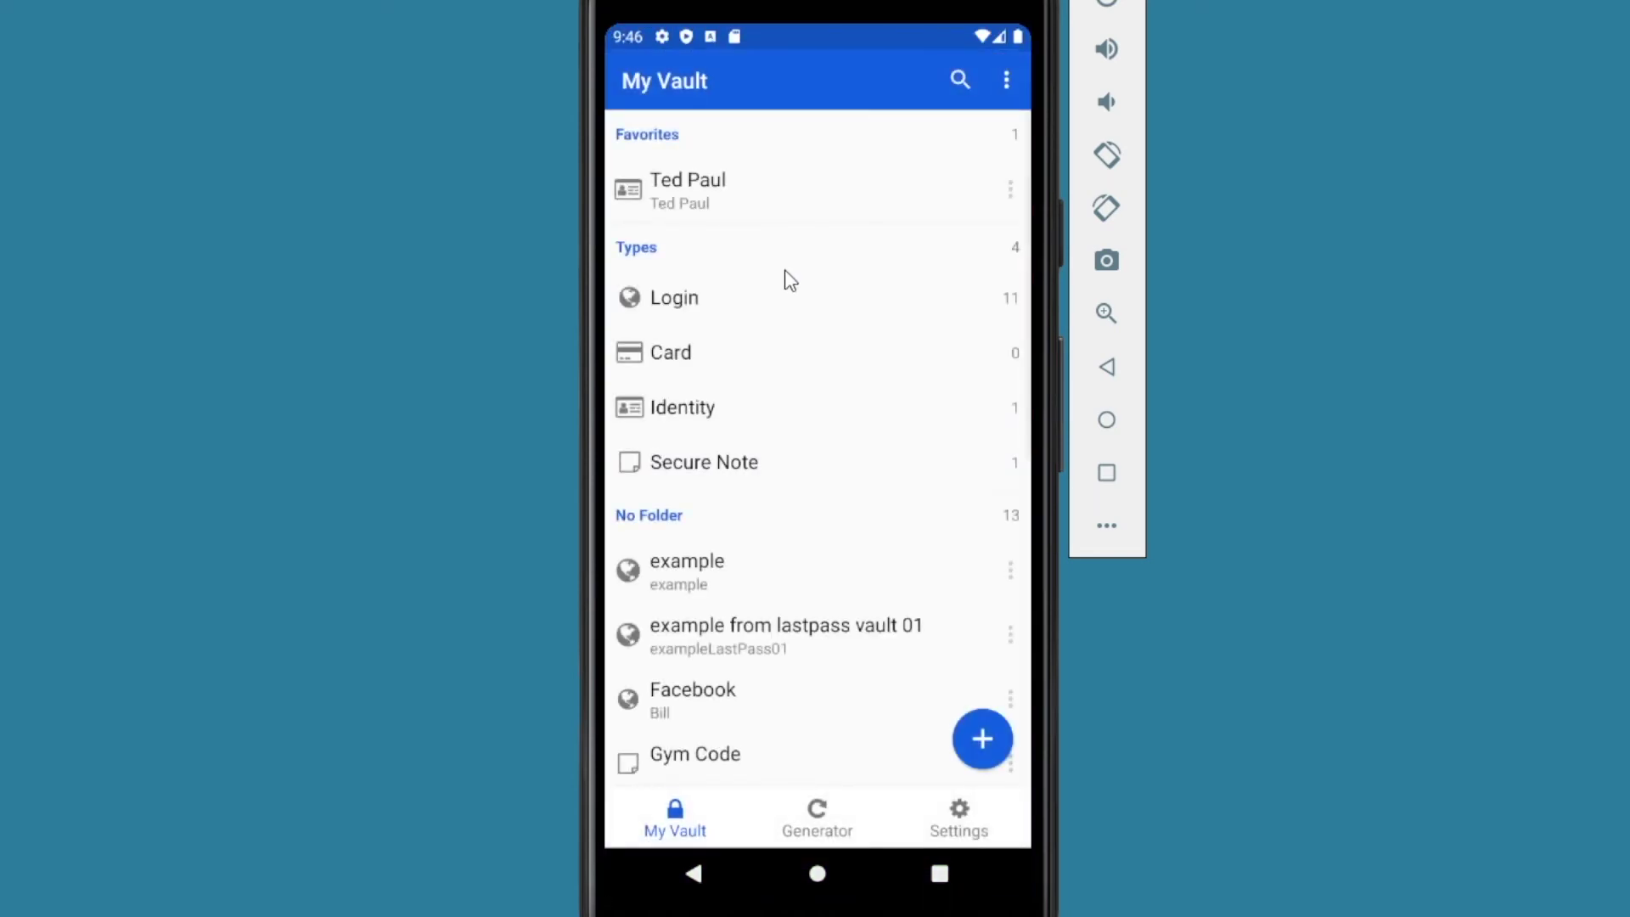
pyautogui.click(981, 740)
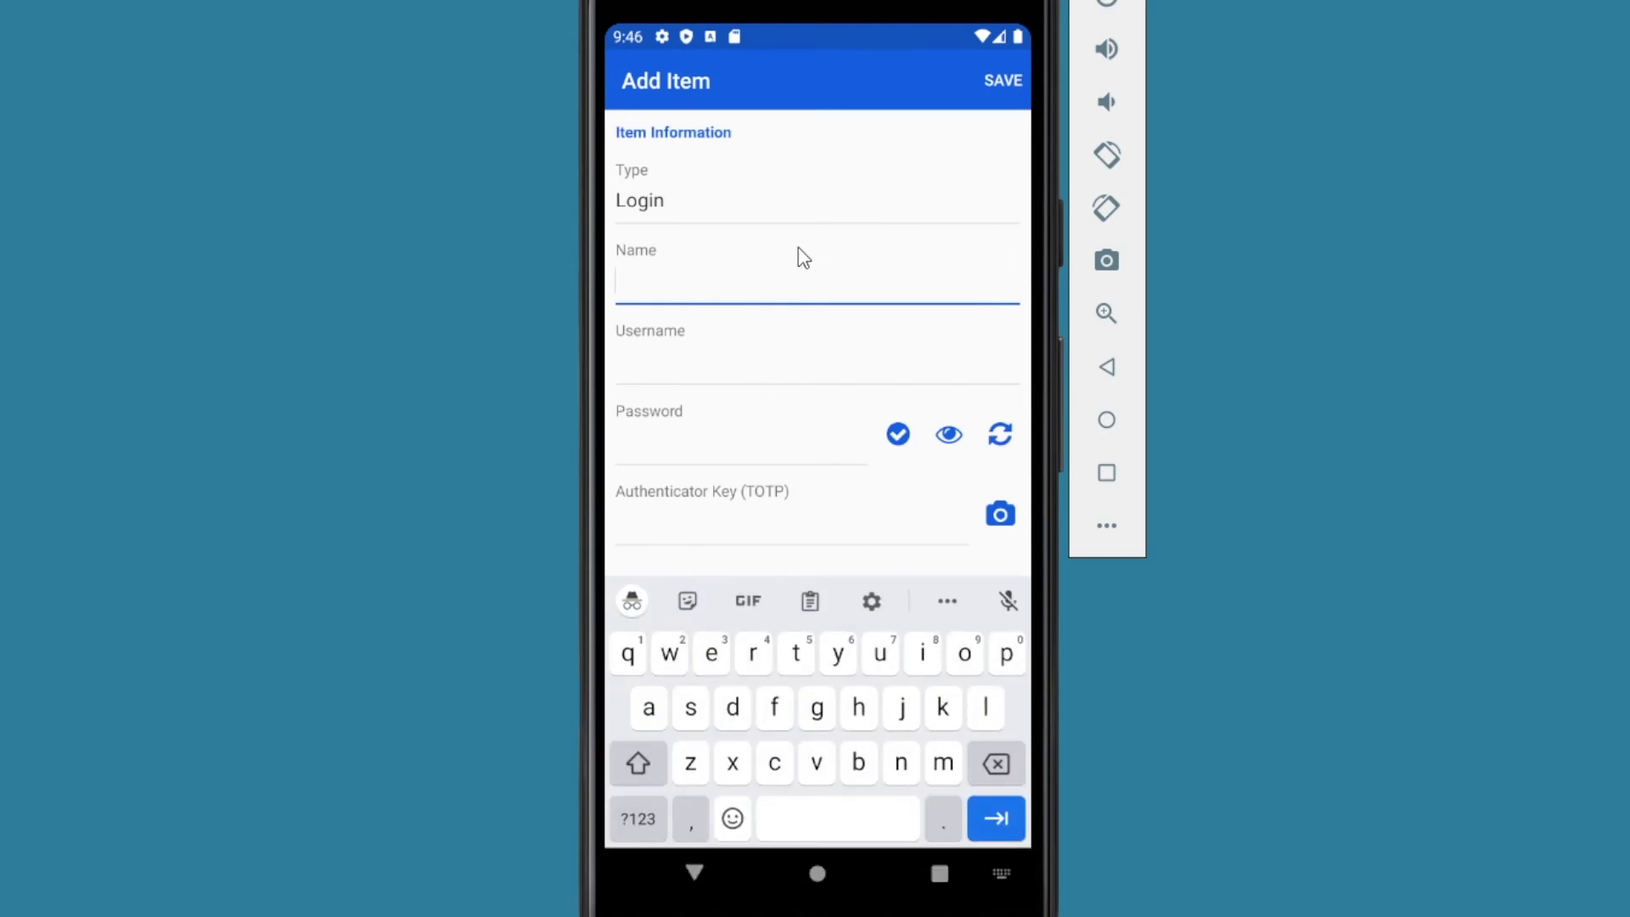
# Step: Name the new login Target, enter a test e-mail as username, and generate a password
pyautogui.write('Target')
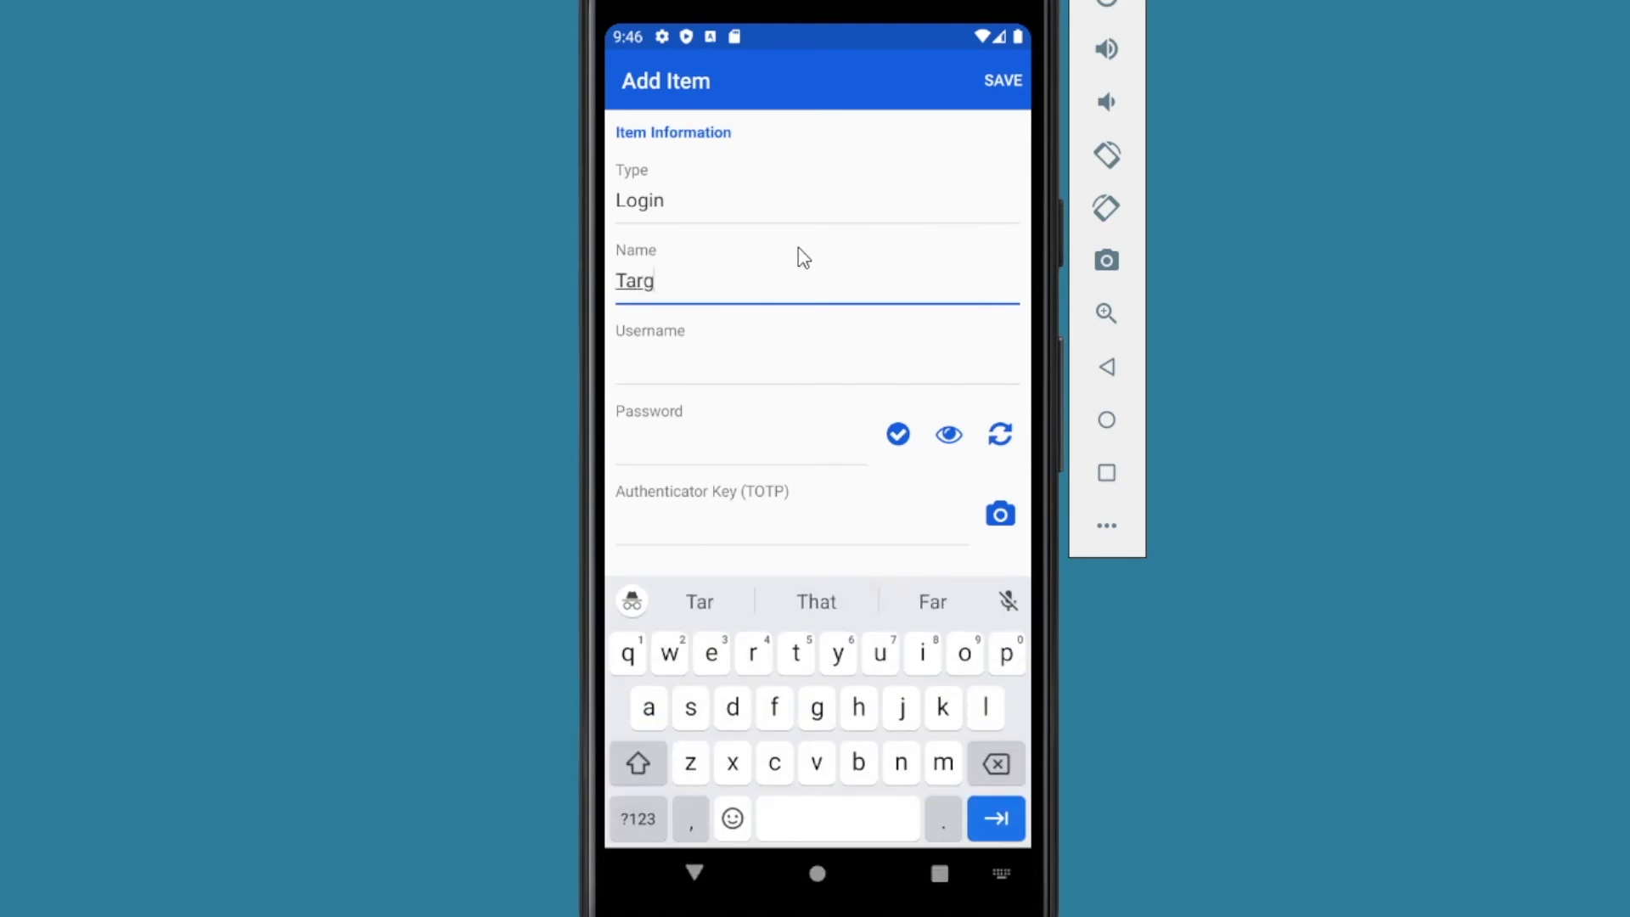
pyautogui.click(681, 369)
pyautogui.write('Tes')
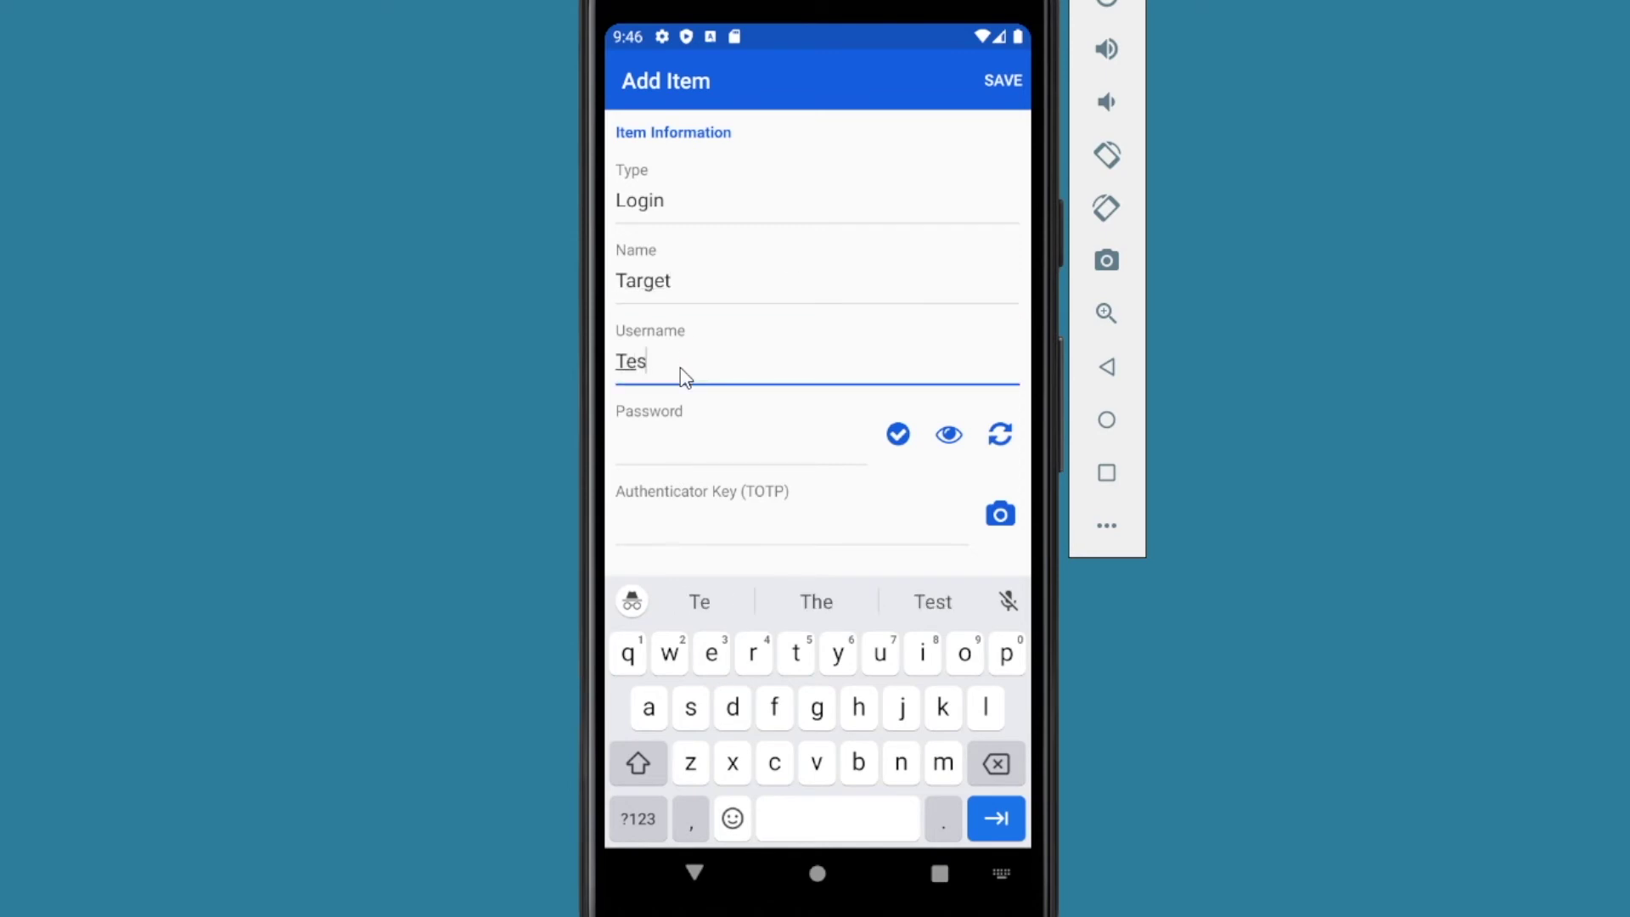
pyautogui.write('t@test')
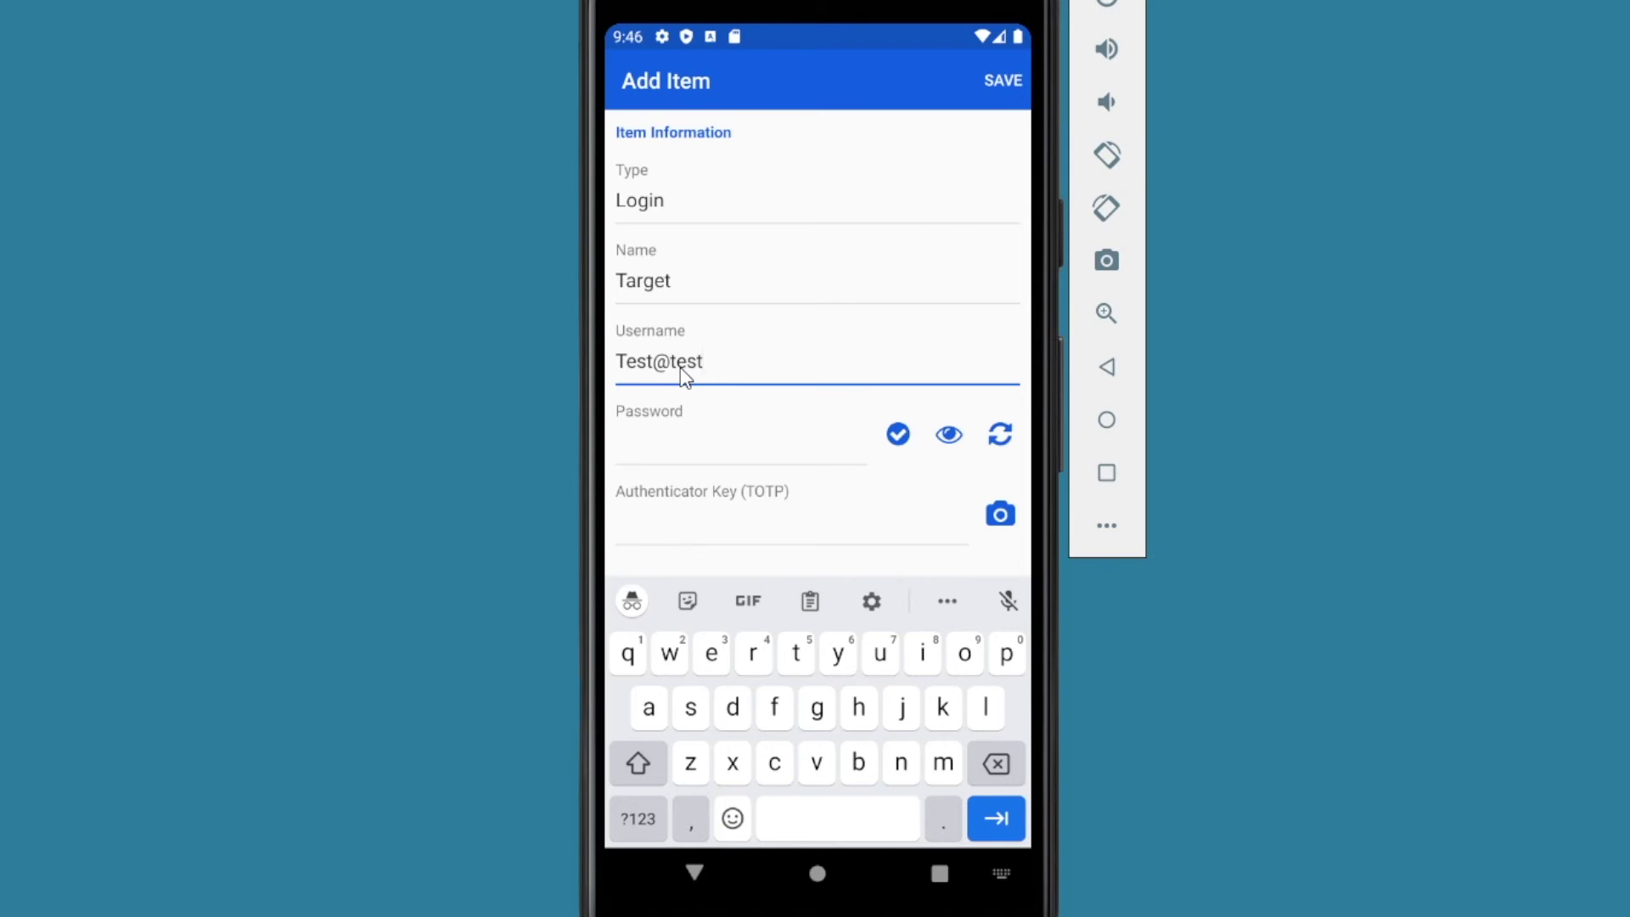
pyautogui.write('.com')
pyautogui.click(1000, 437)
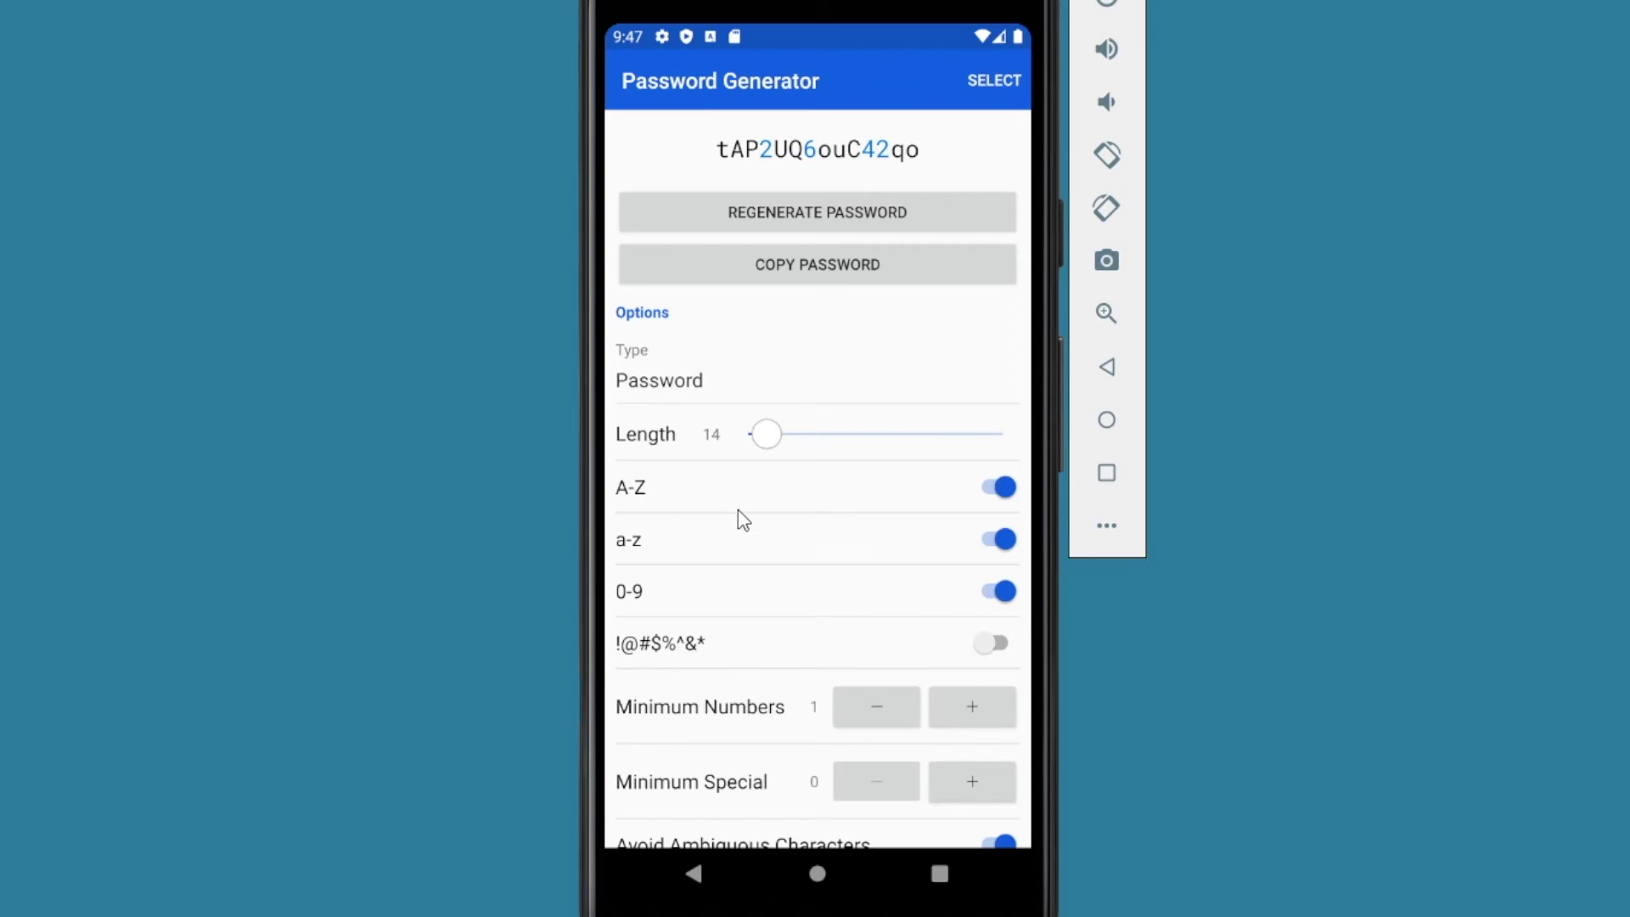
# Step: Accept the generated password and set the Target login's URI to target.com
pyautogui.click(993, 81)
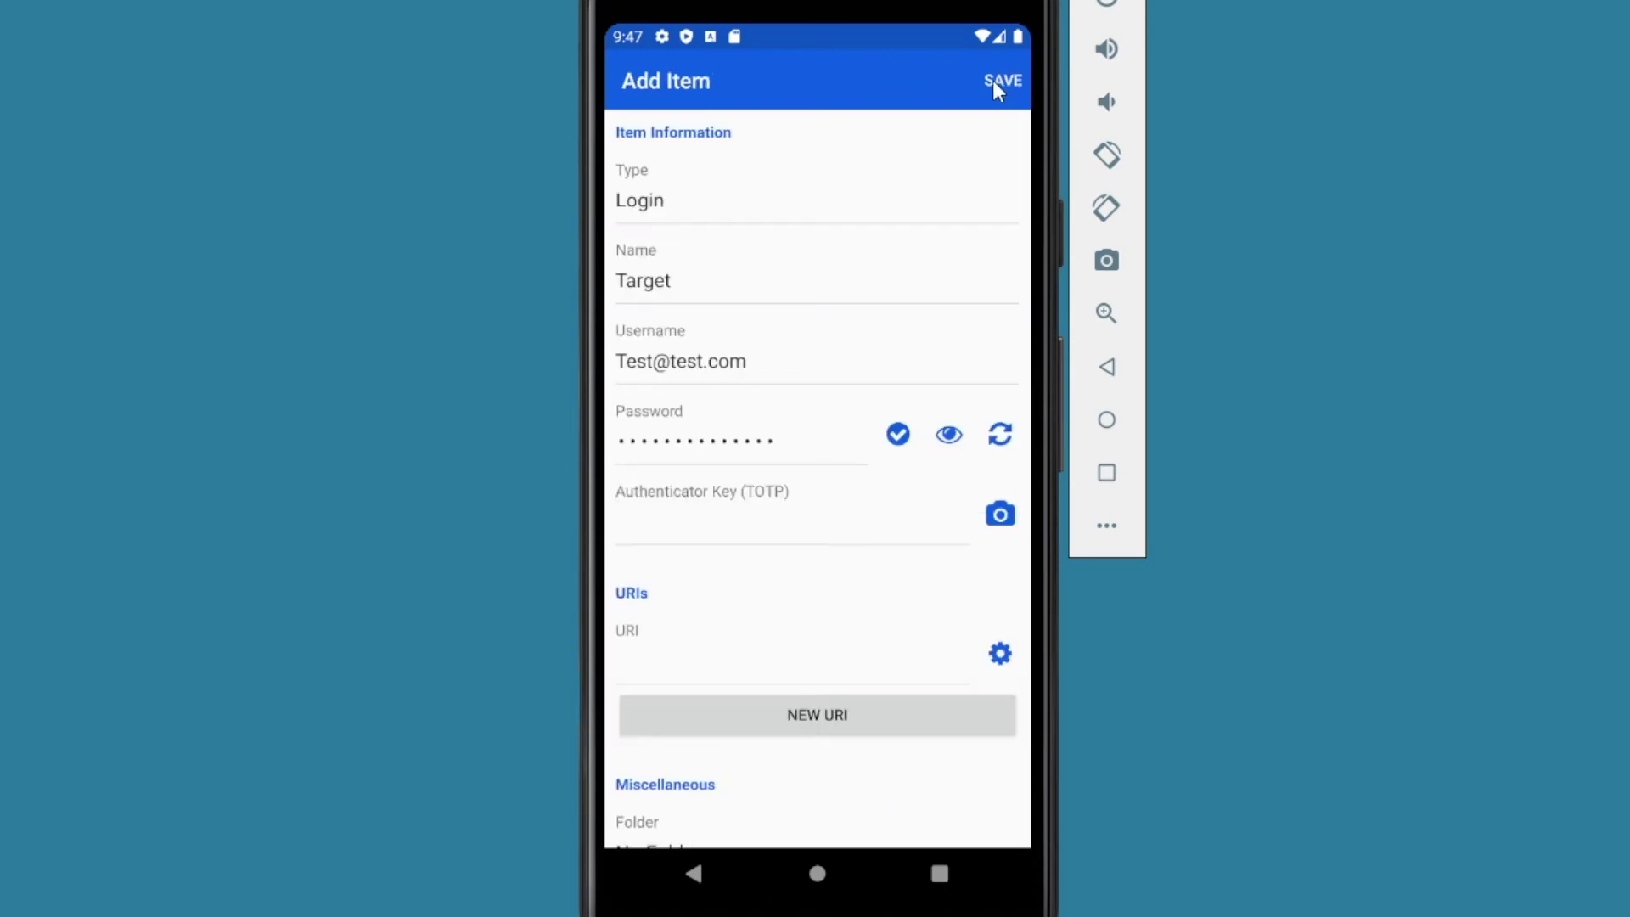
pyautogui.click(646, 650)
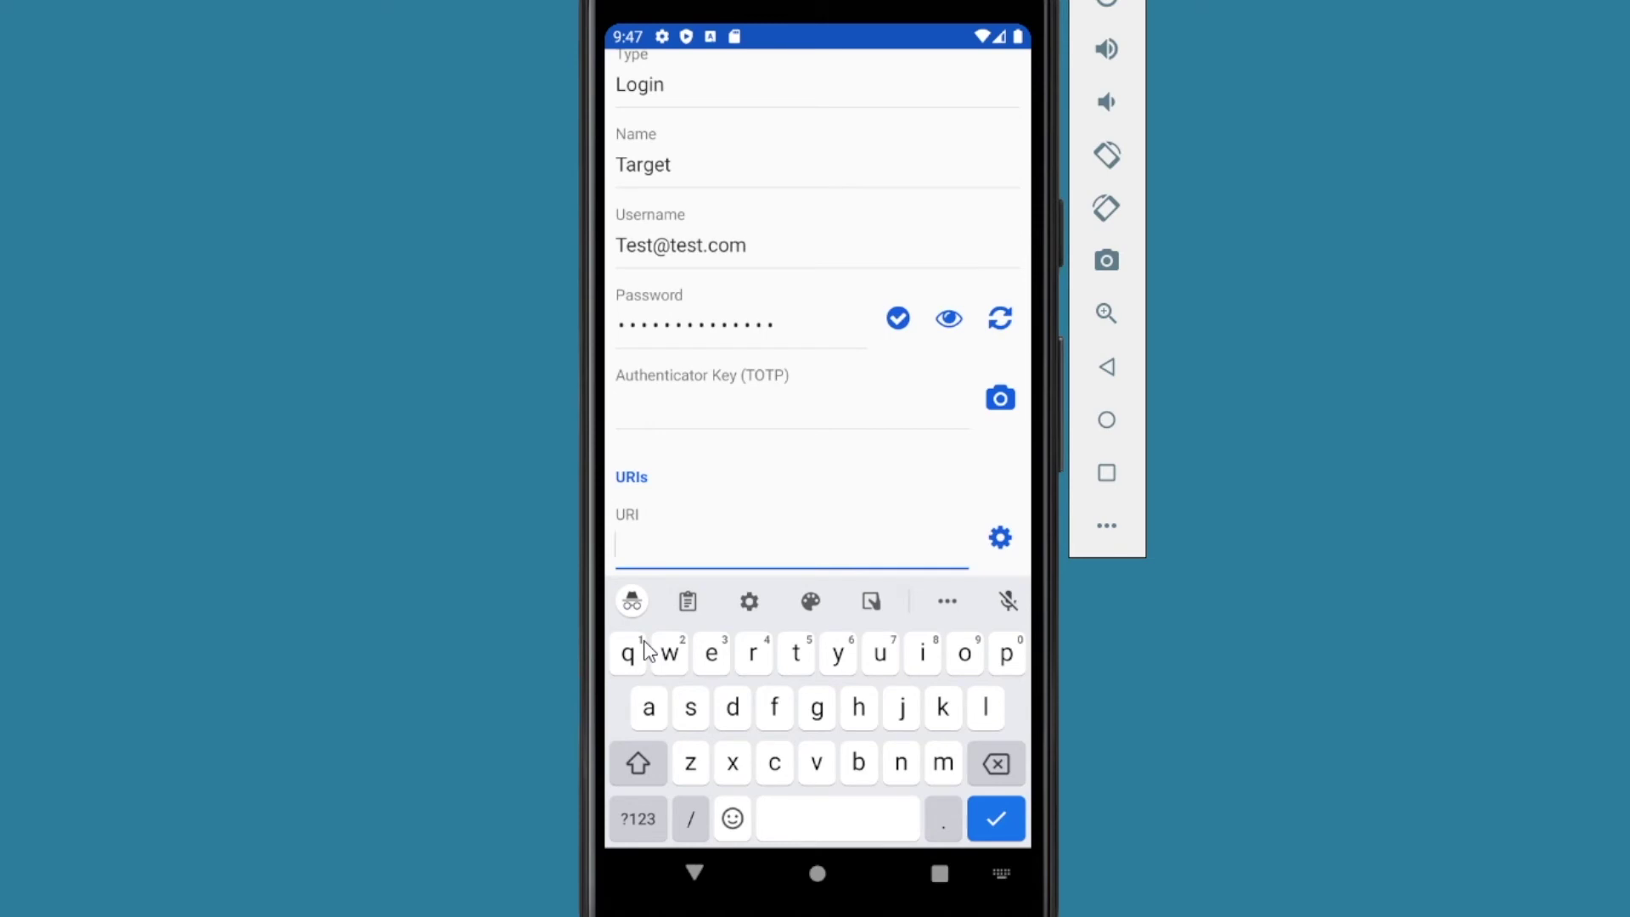
pyautogui.write('target.com')
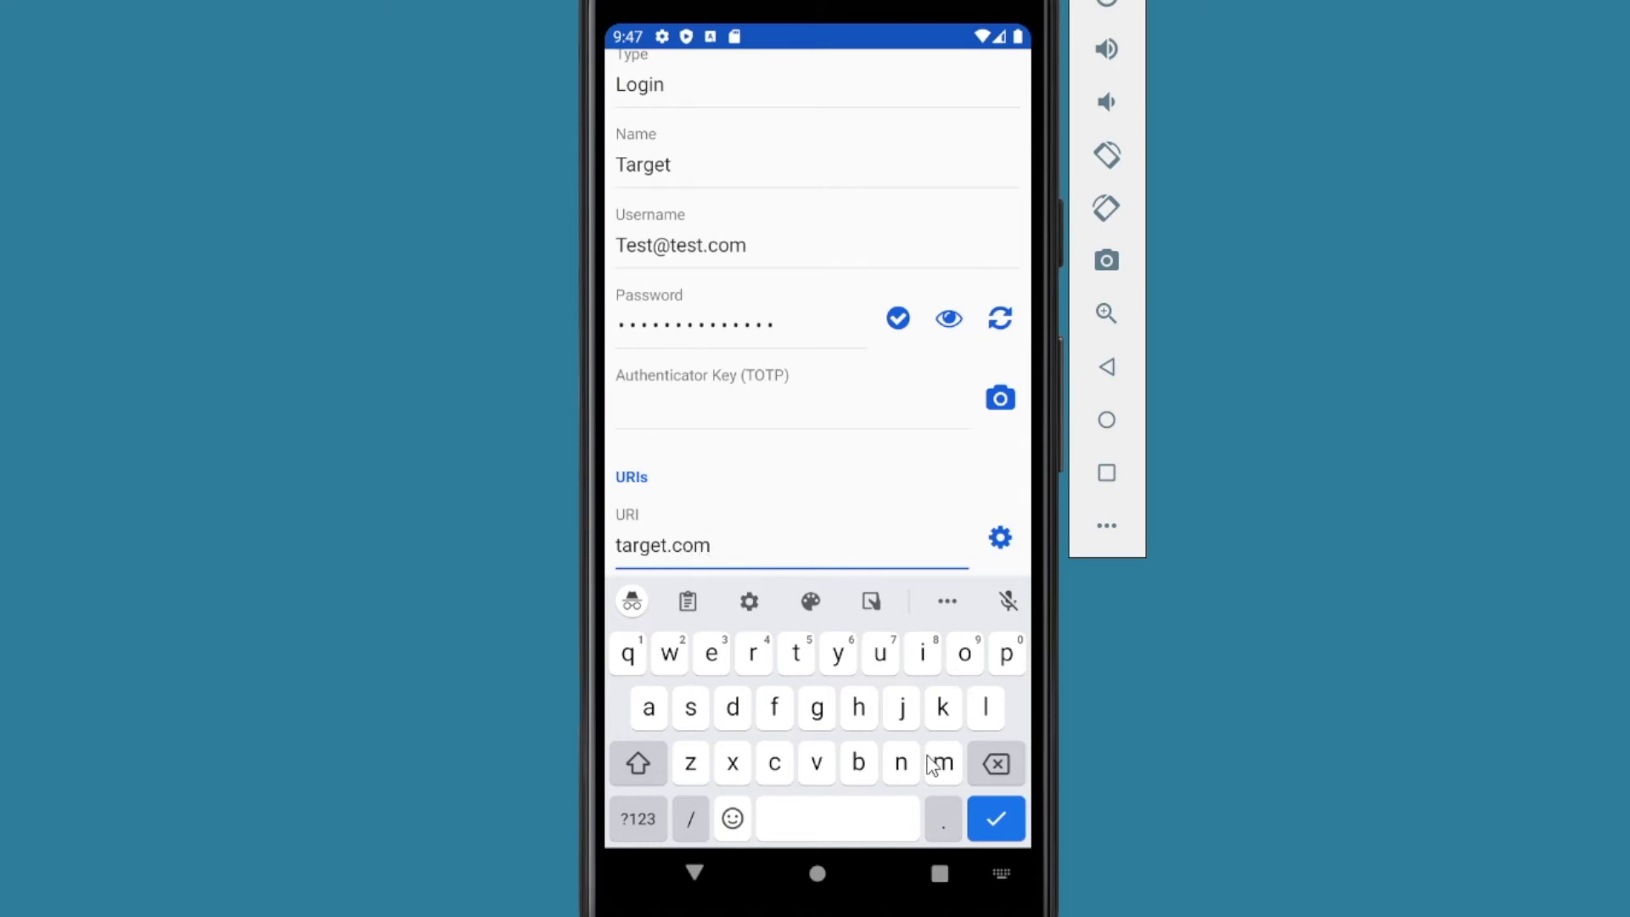
# Step: Save the Target login with URI target.com and locate it in the vault list
pyautogui.click(992, 820)
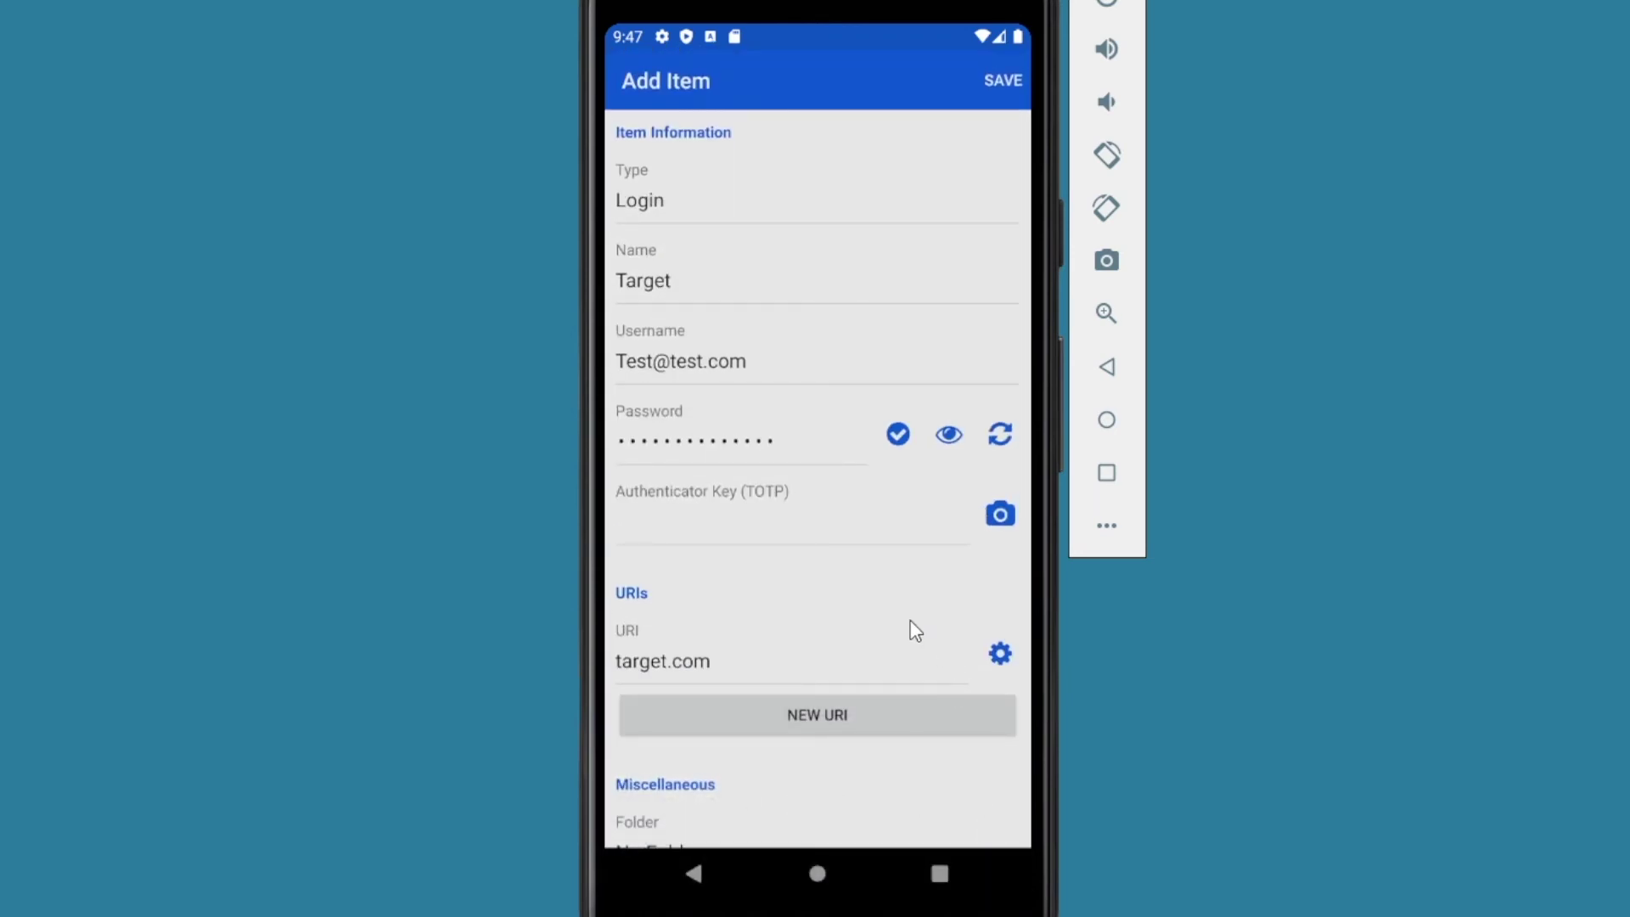
pyautogui.scroll(-4, 686, 647)
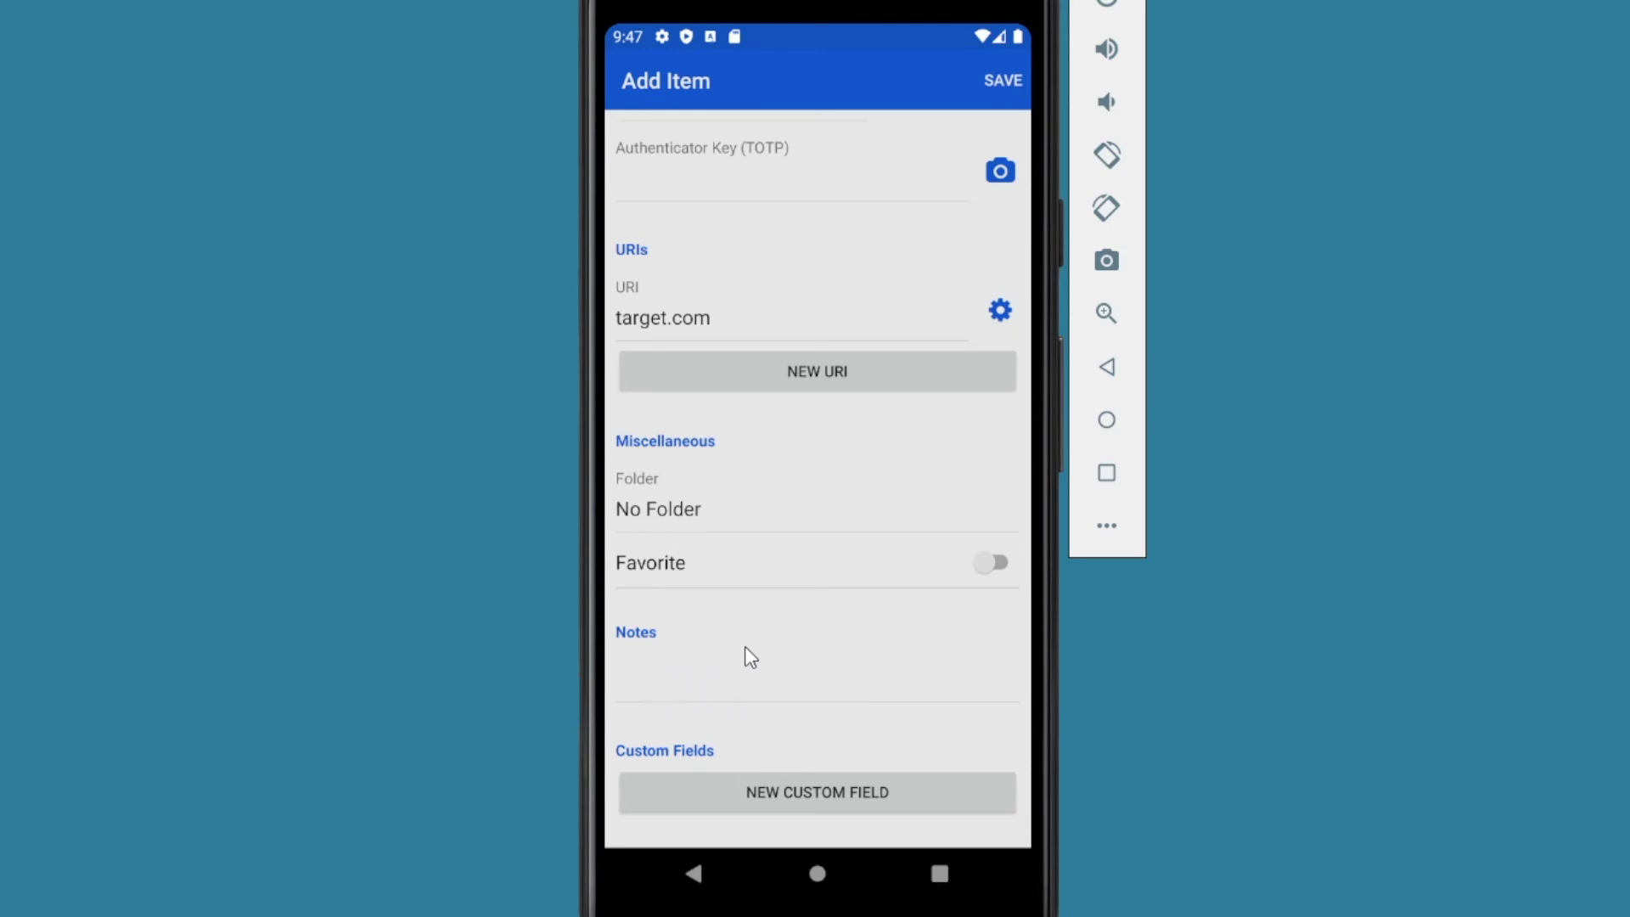
pyautogui.scroll(4, 753, 654)
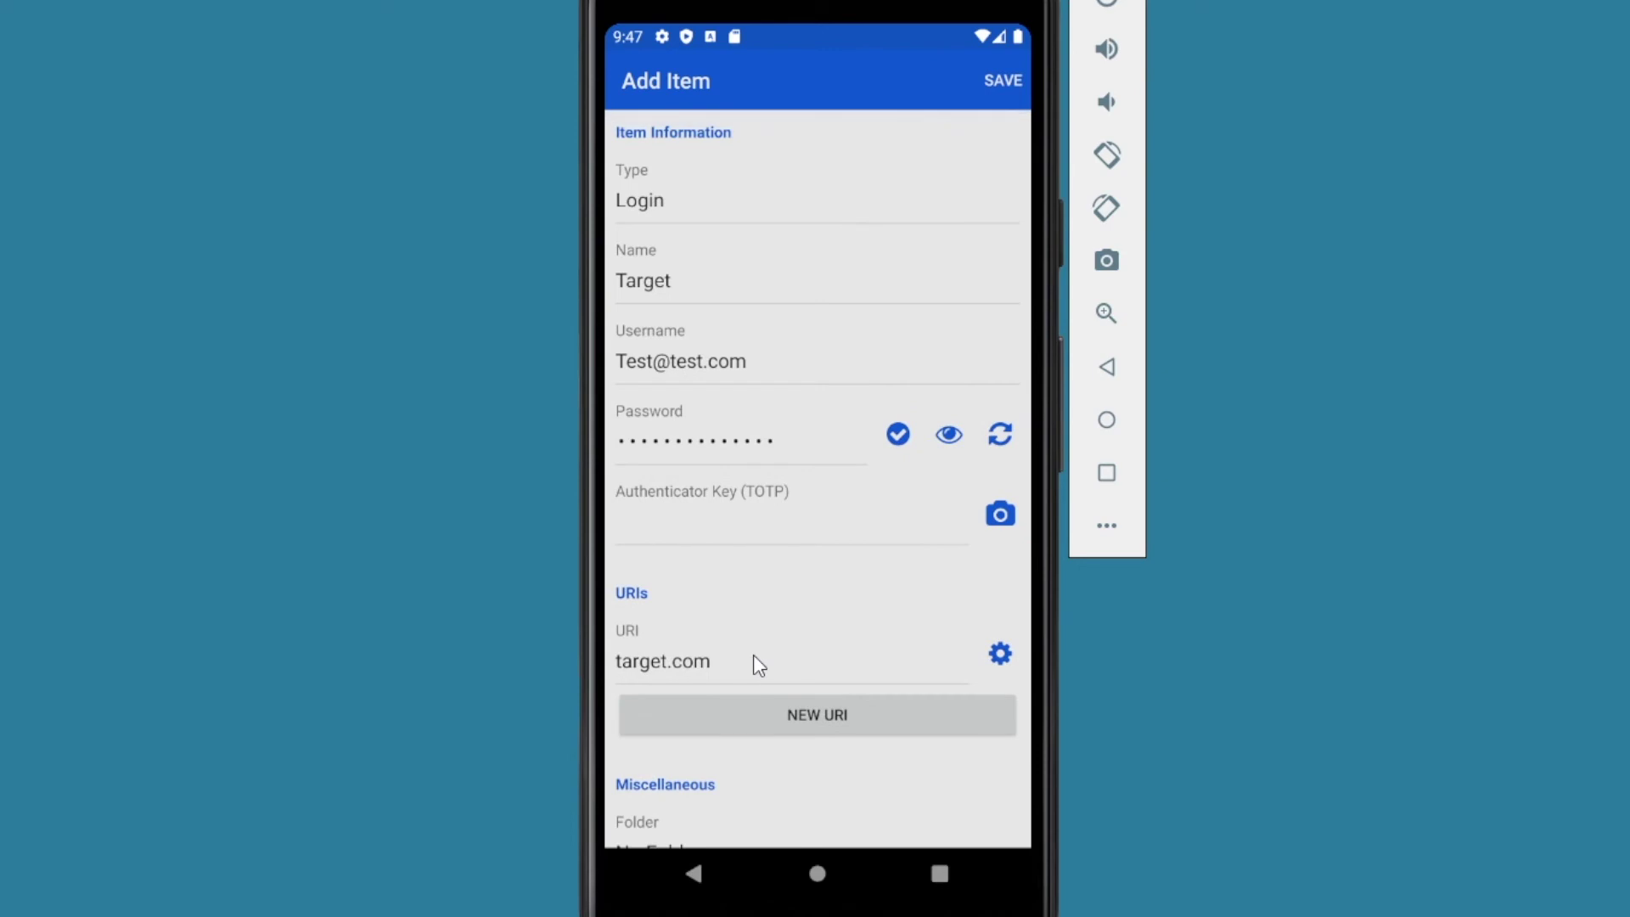
pyautogui.click(1005, 78)
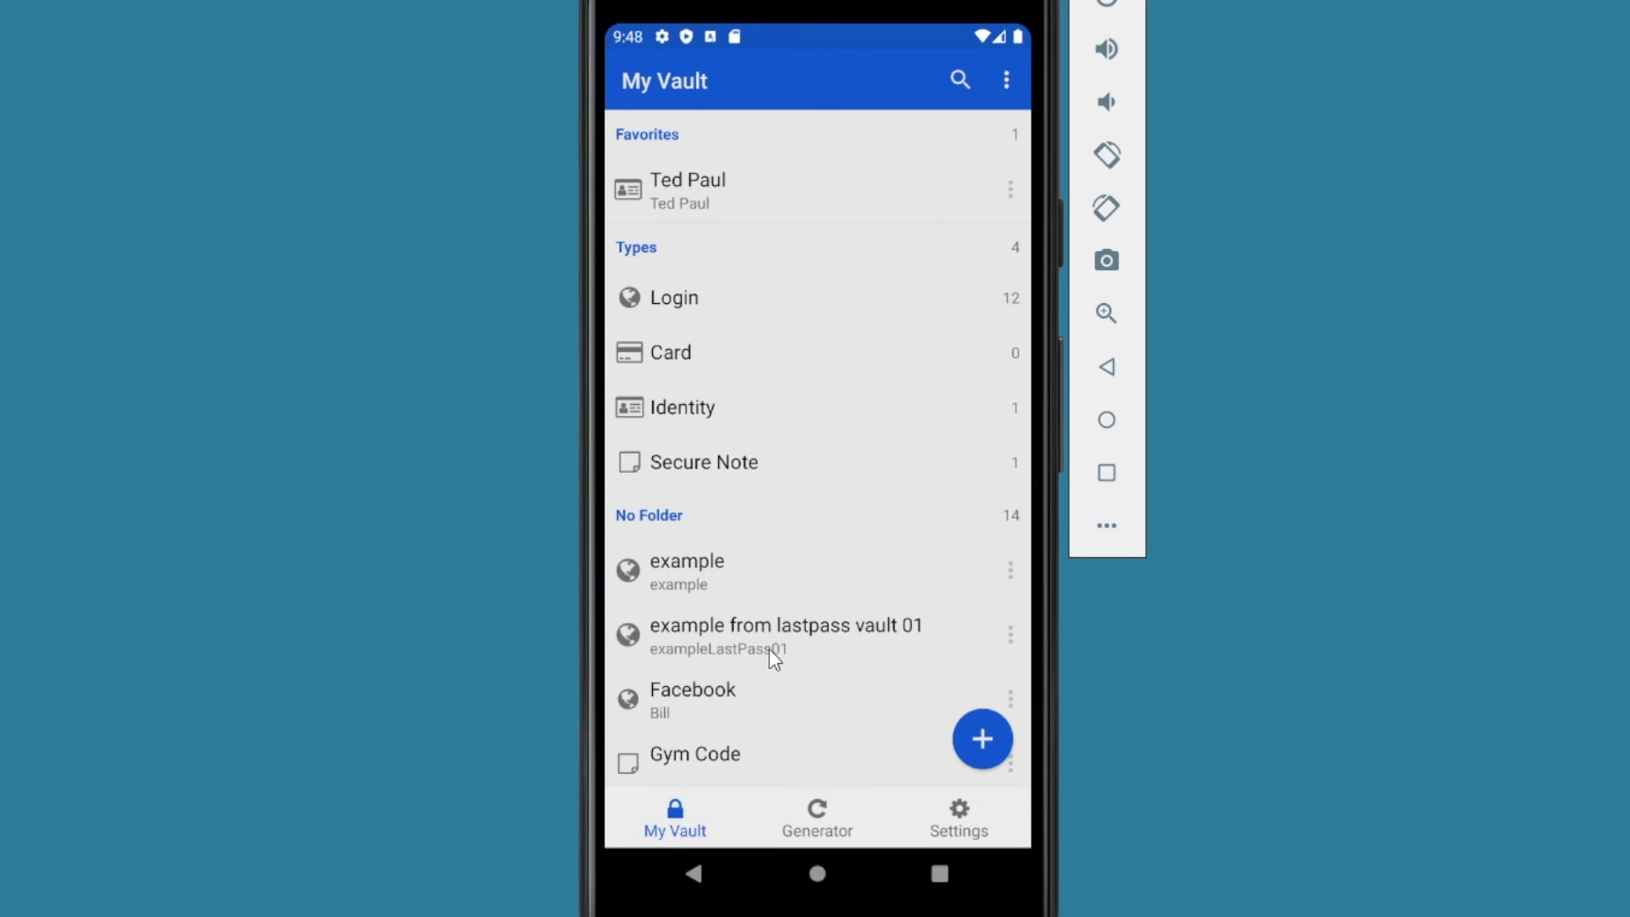
pyautogui.scroll(-10, 822, 418)
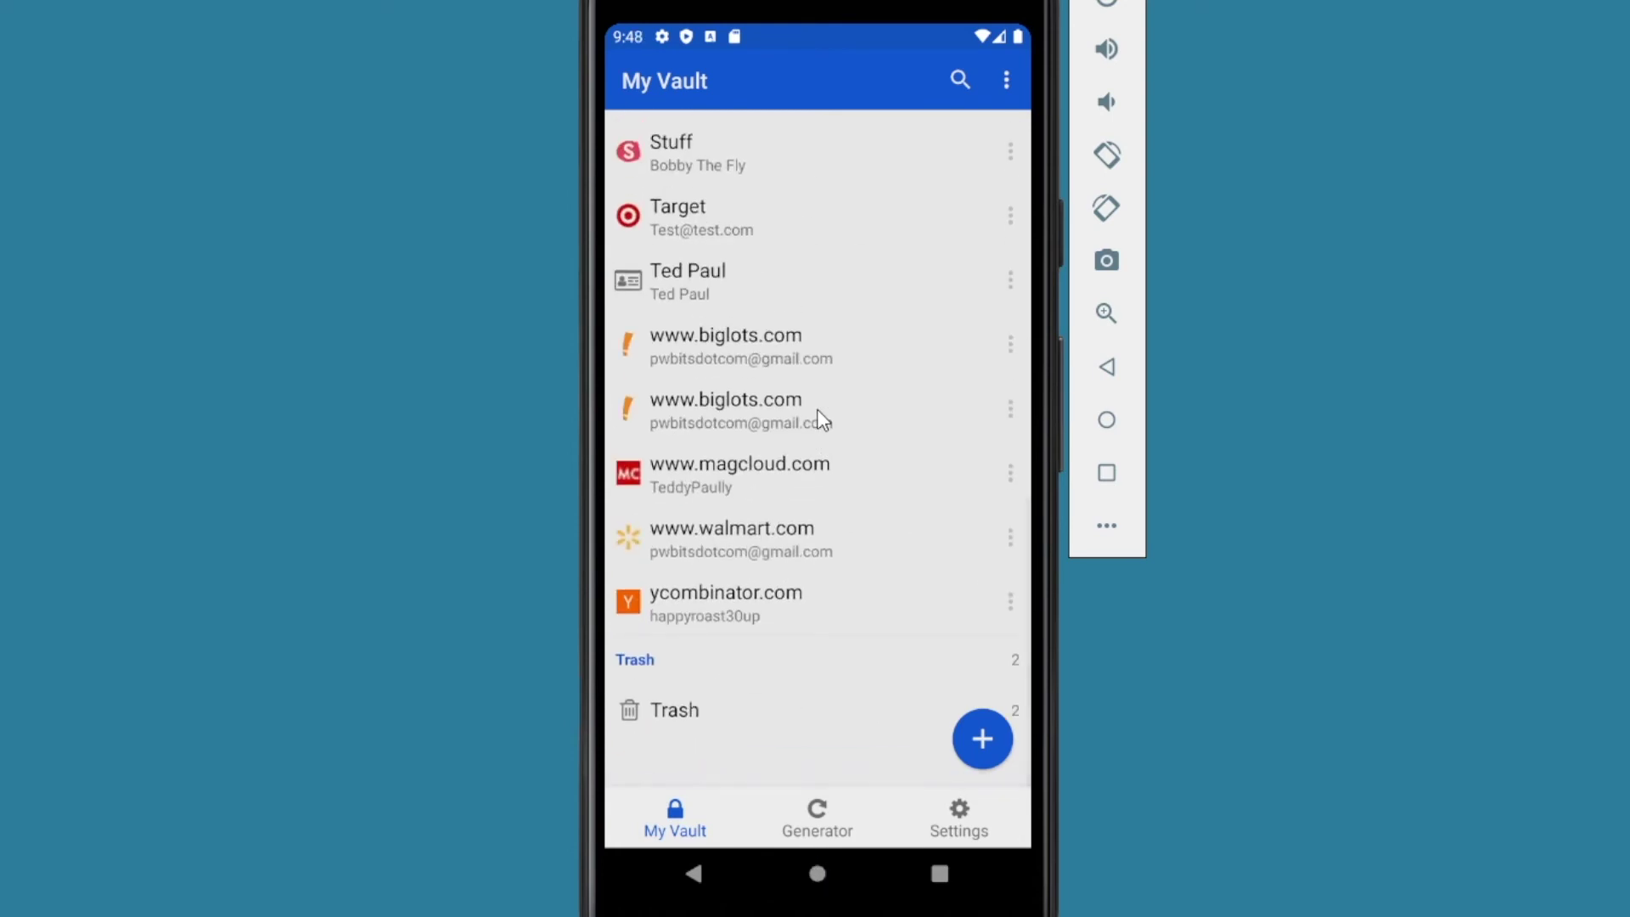
# Step: Paste the Target login's username from Bitwarden into Target's Email address field
pyautogui.click(737, 239)
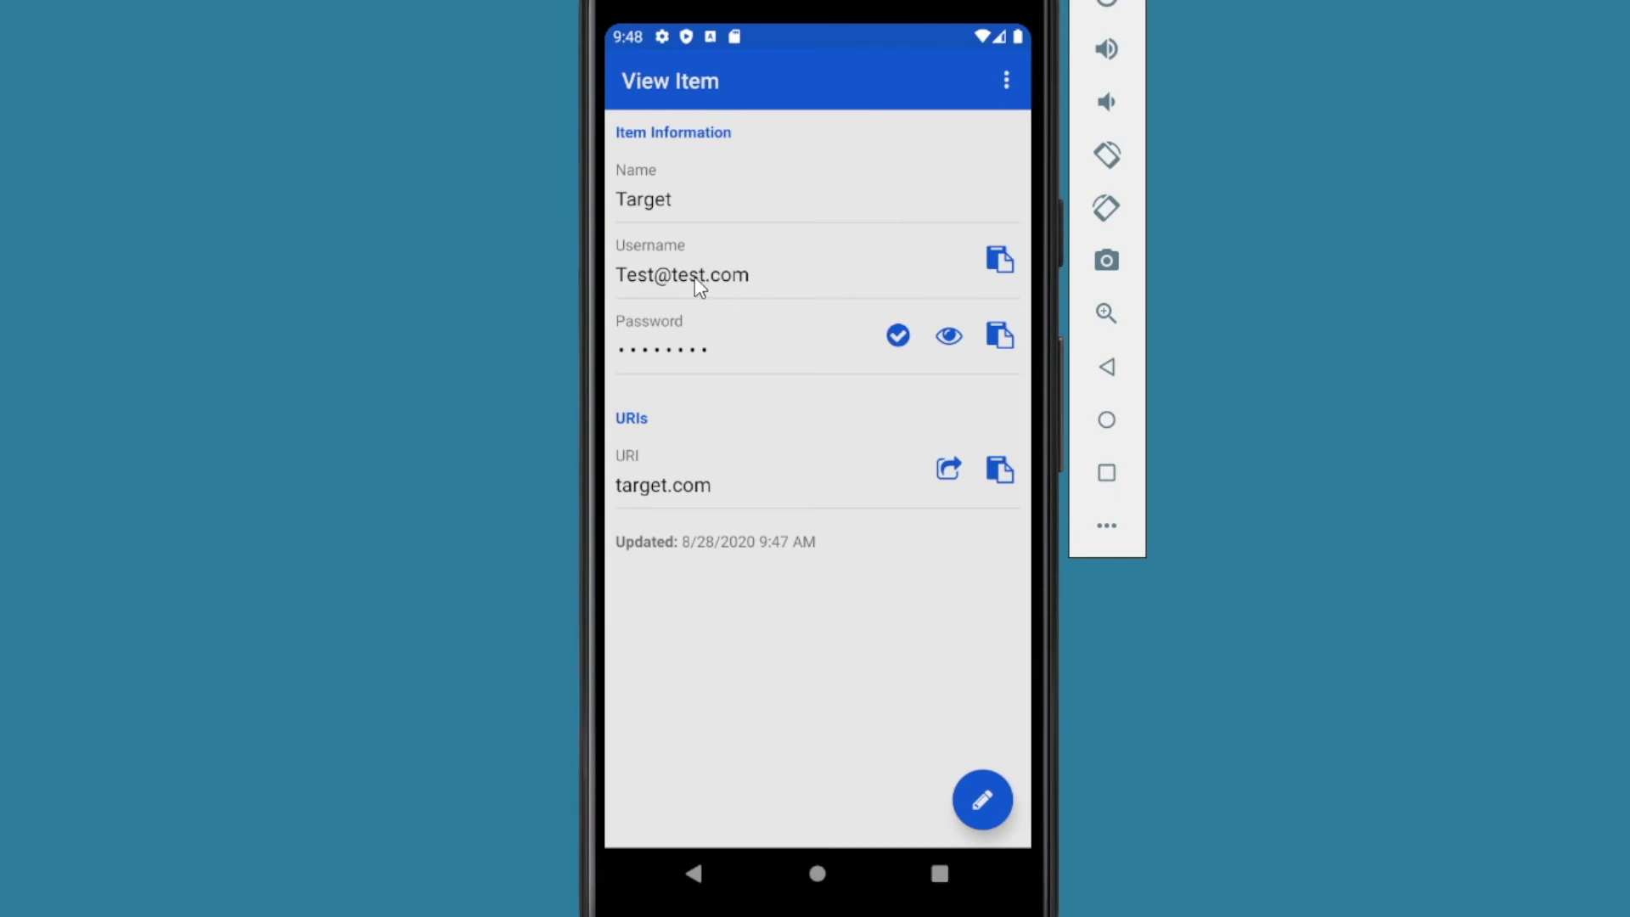
pyautogui.click(1000, 266)
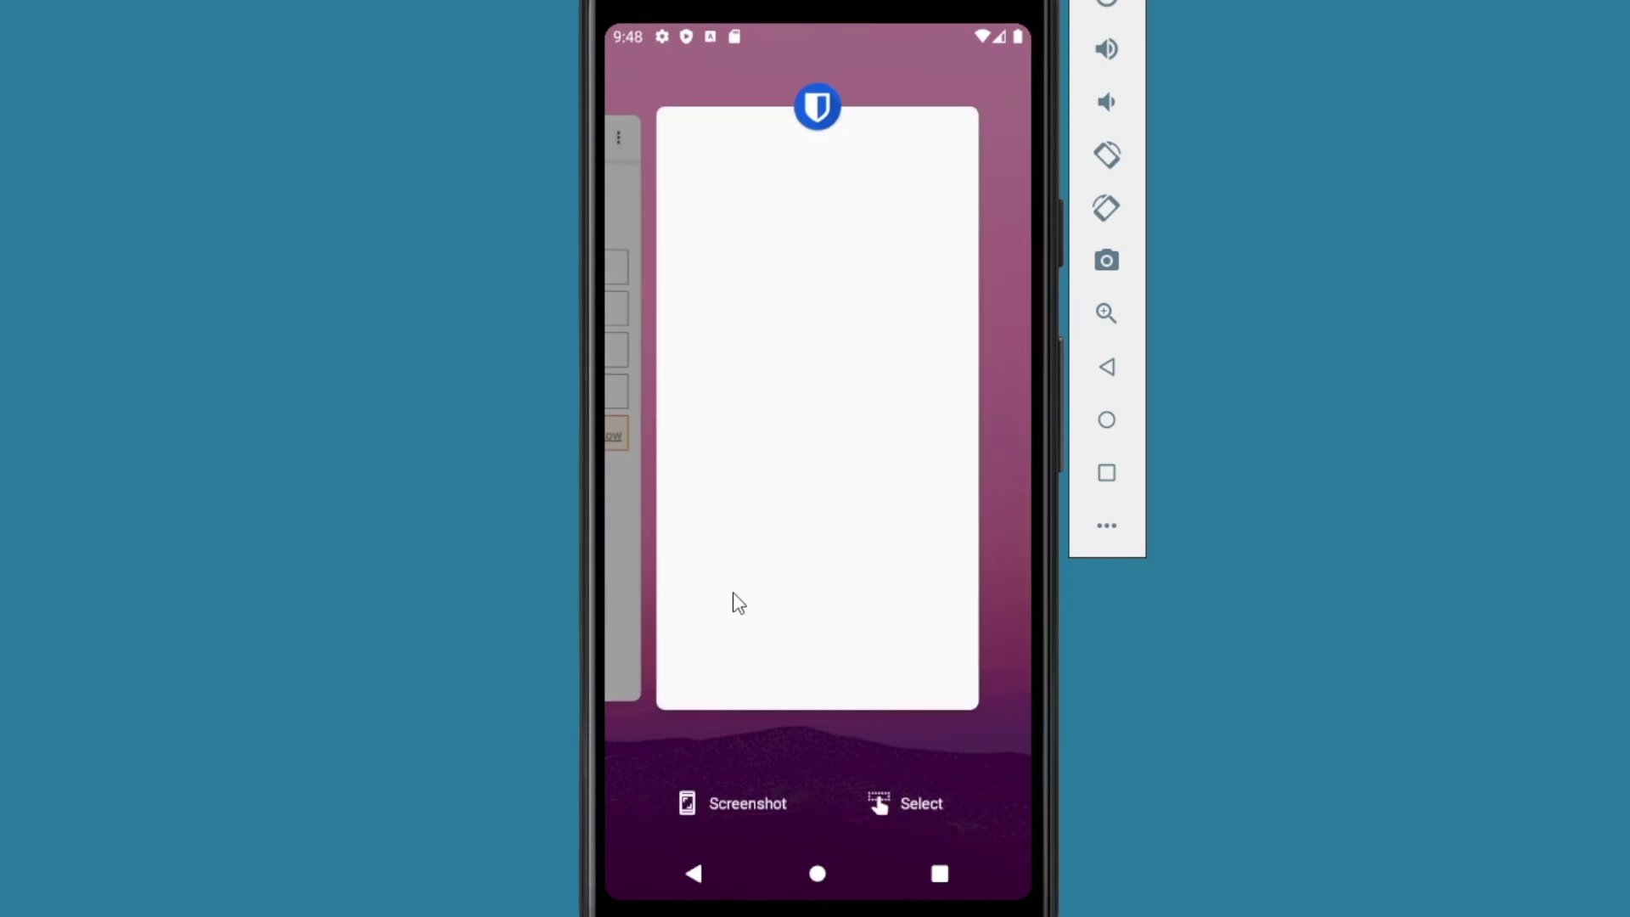
pyautogui.moveTo(732, 592); pyautogui.dragTo(970, 631)
pyautogui.click(865, 566)
pyautogui.click(667, 258)
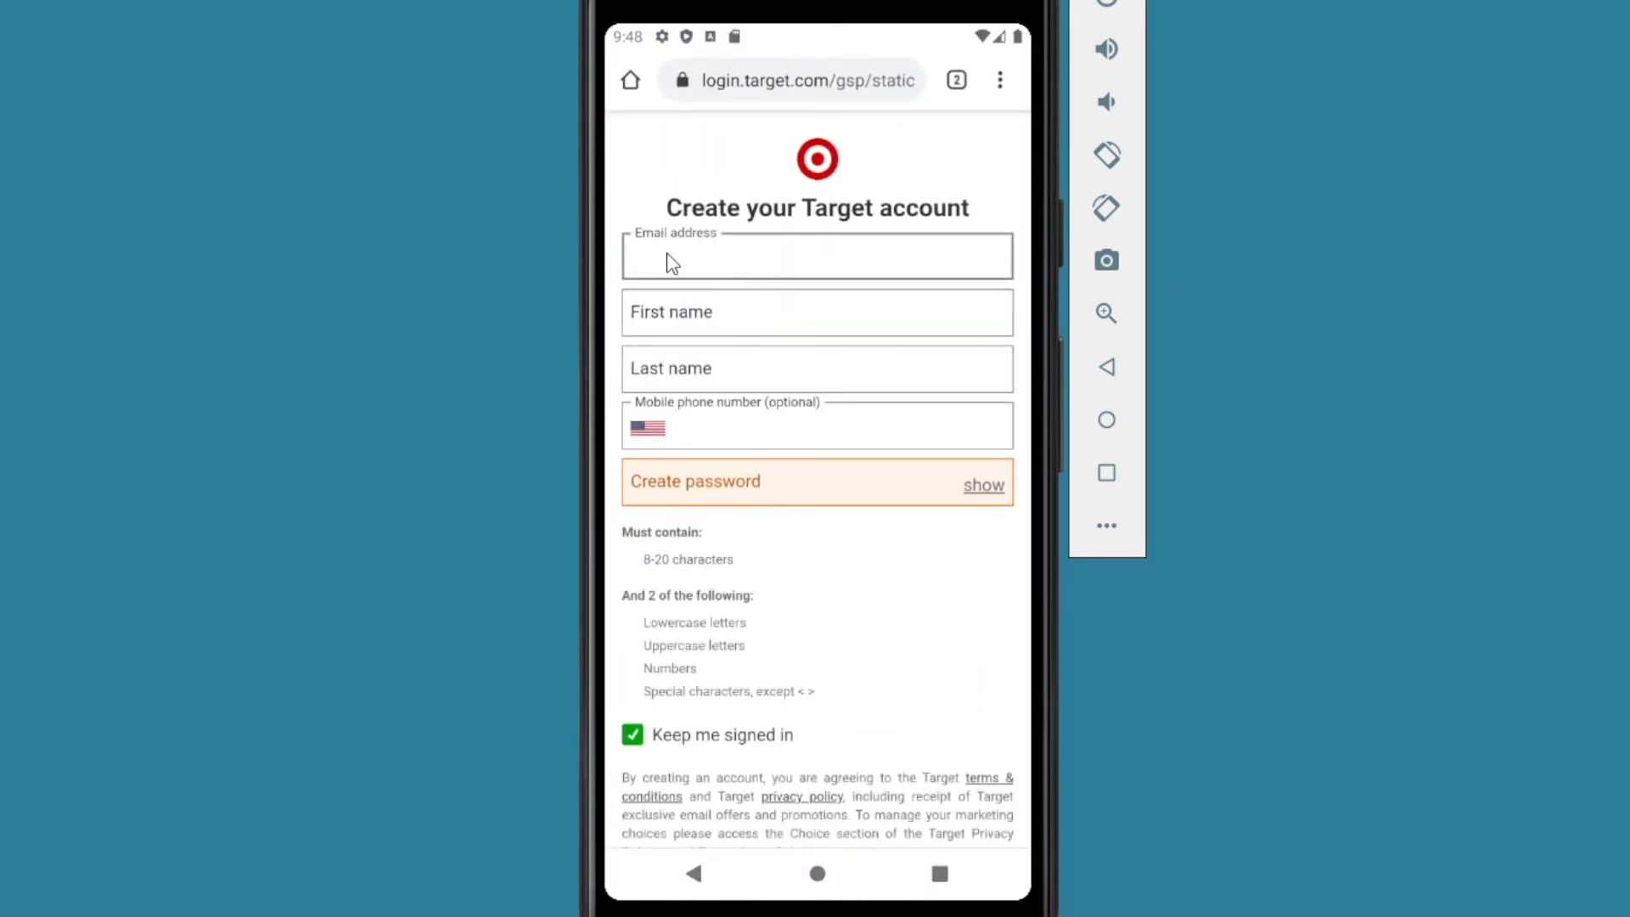
pyautogui.click(671, 264)
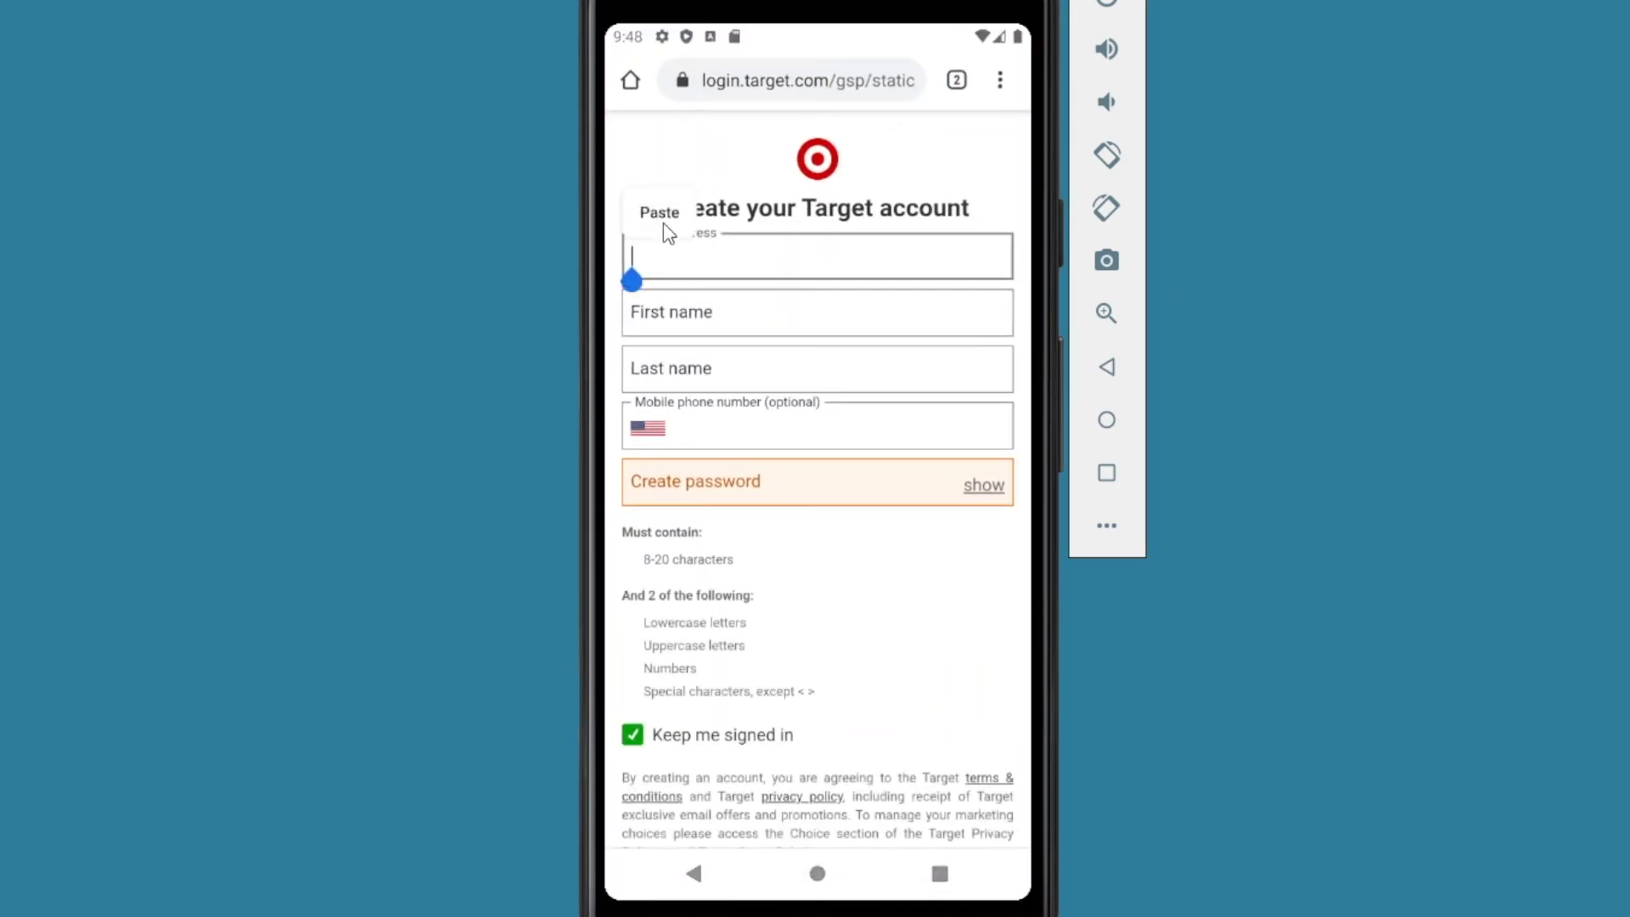
pyautogui.click(662, 214)
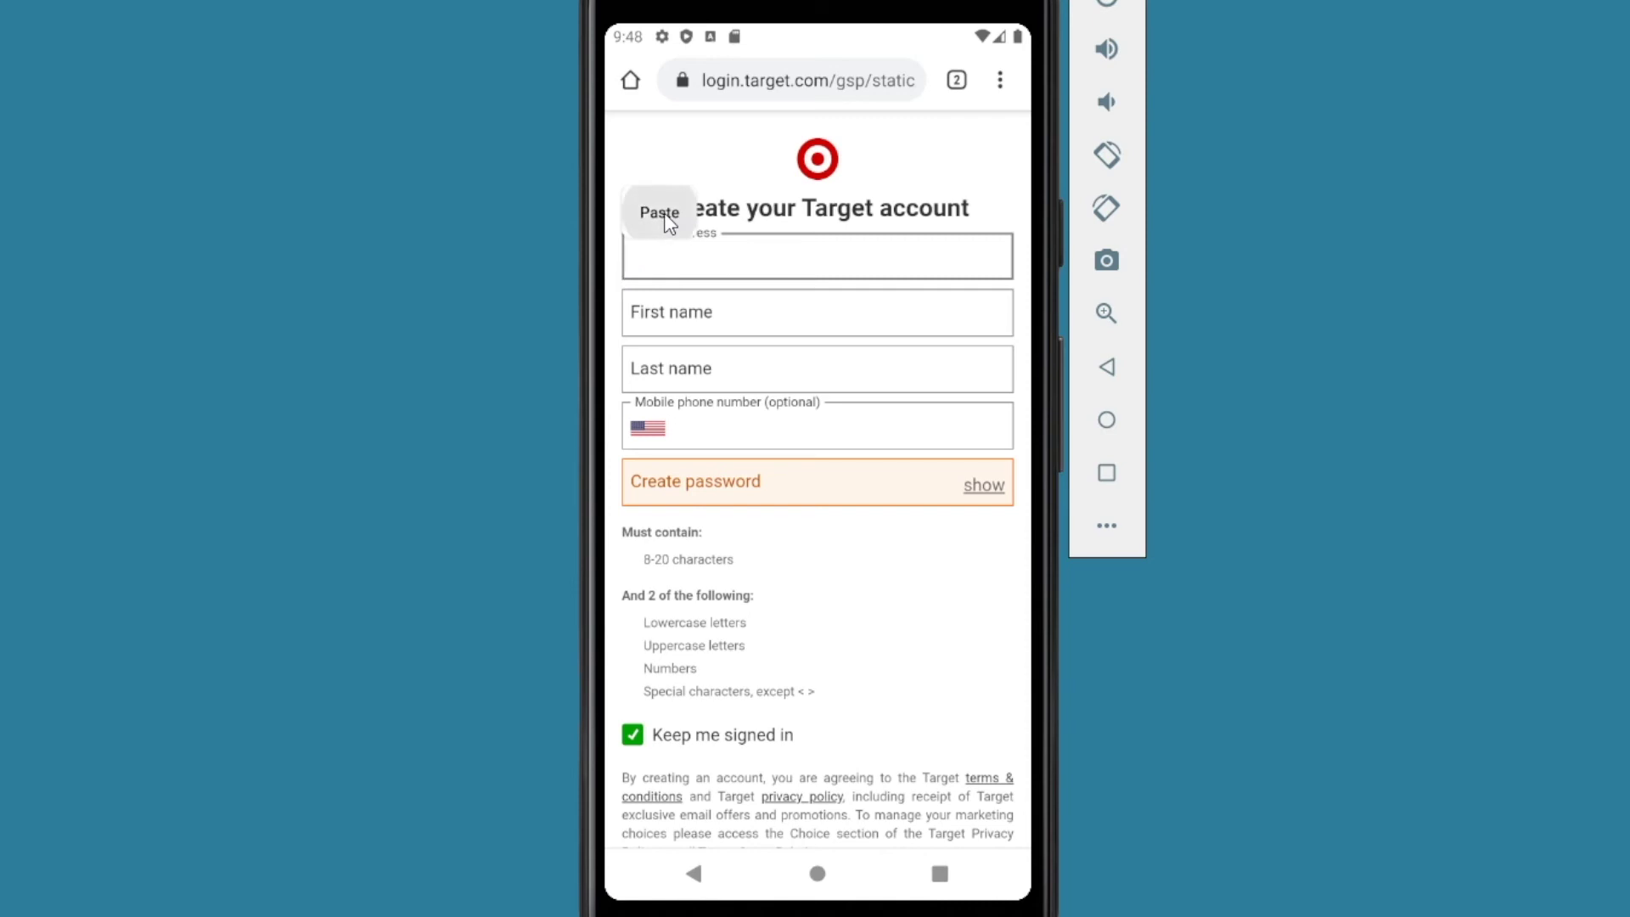
# Step: Move to Create password and switch back to the Target login in Bitwarden
pyautogui.click(680, 484)
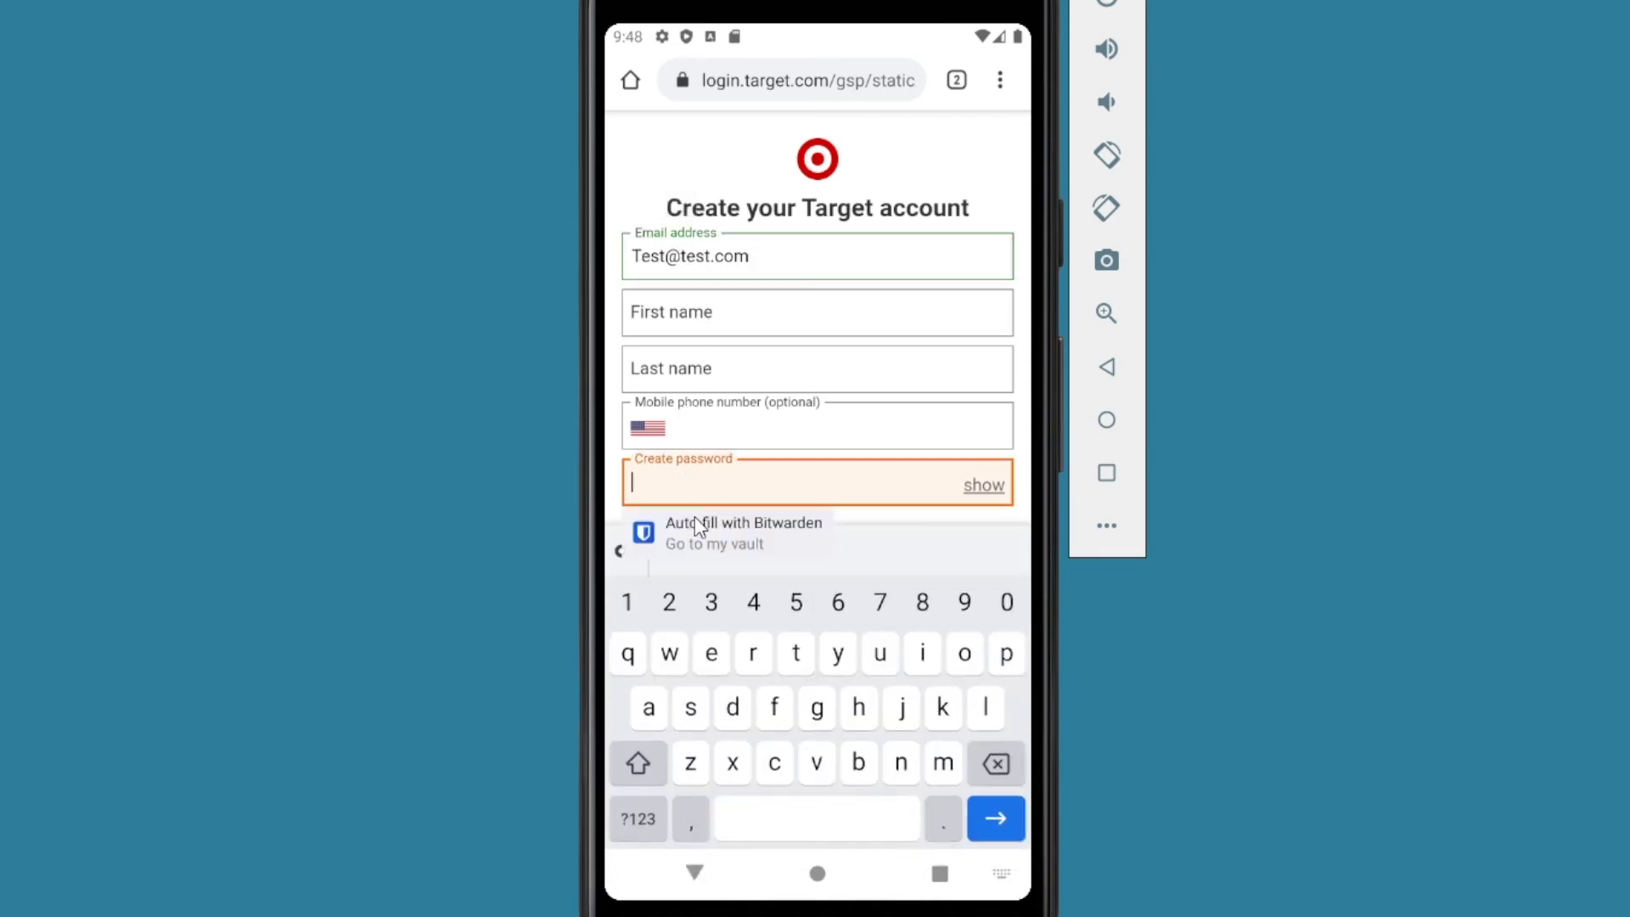
pyautogui.click(940, 874)
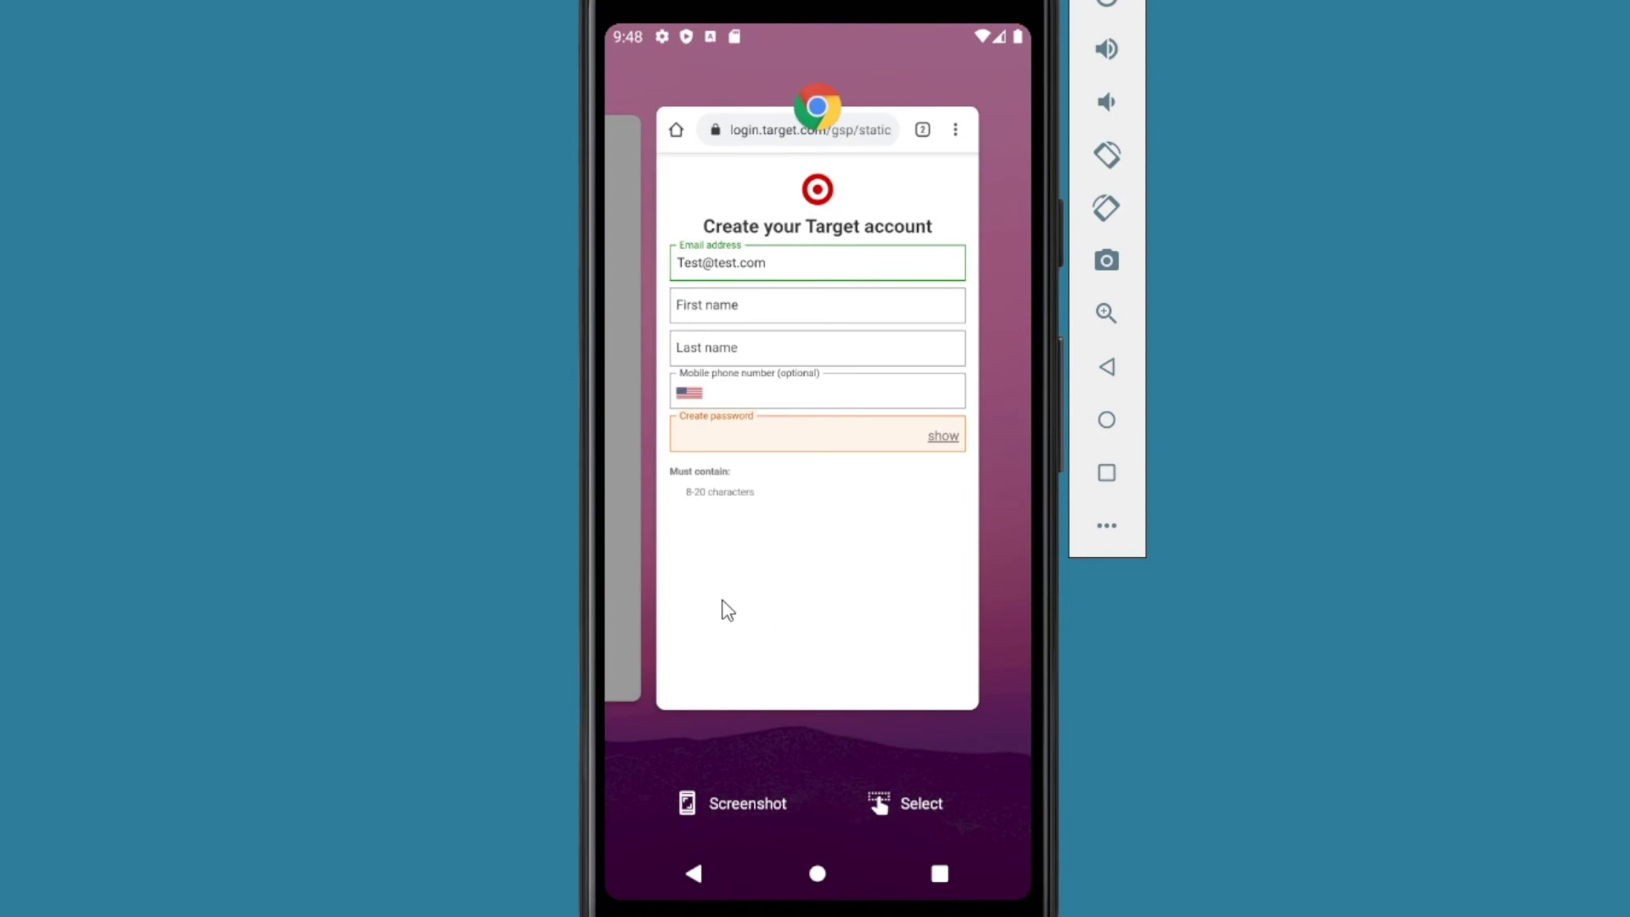
pyautogui.moveTo(721, 611); pyautogui.dragTo(898, 561)
pyautogui.click(853, 500)
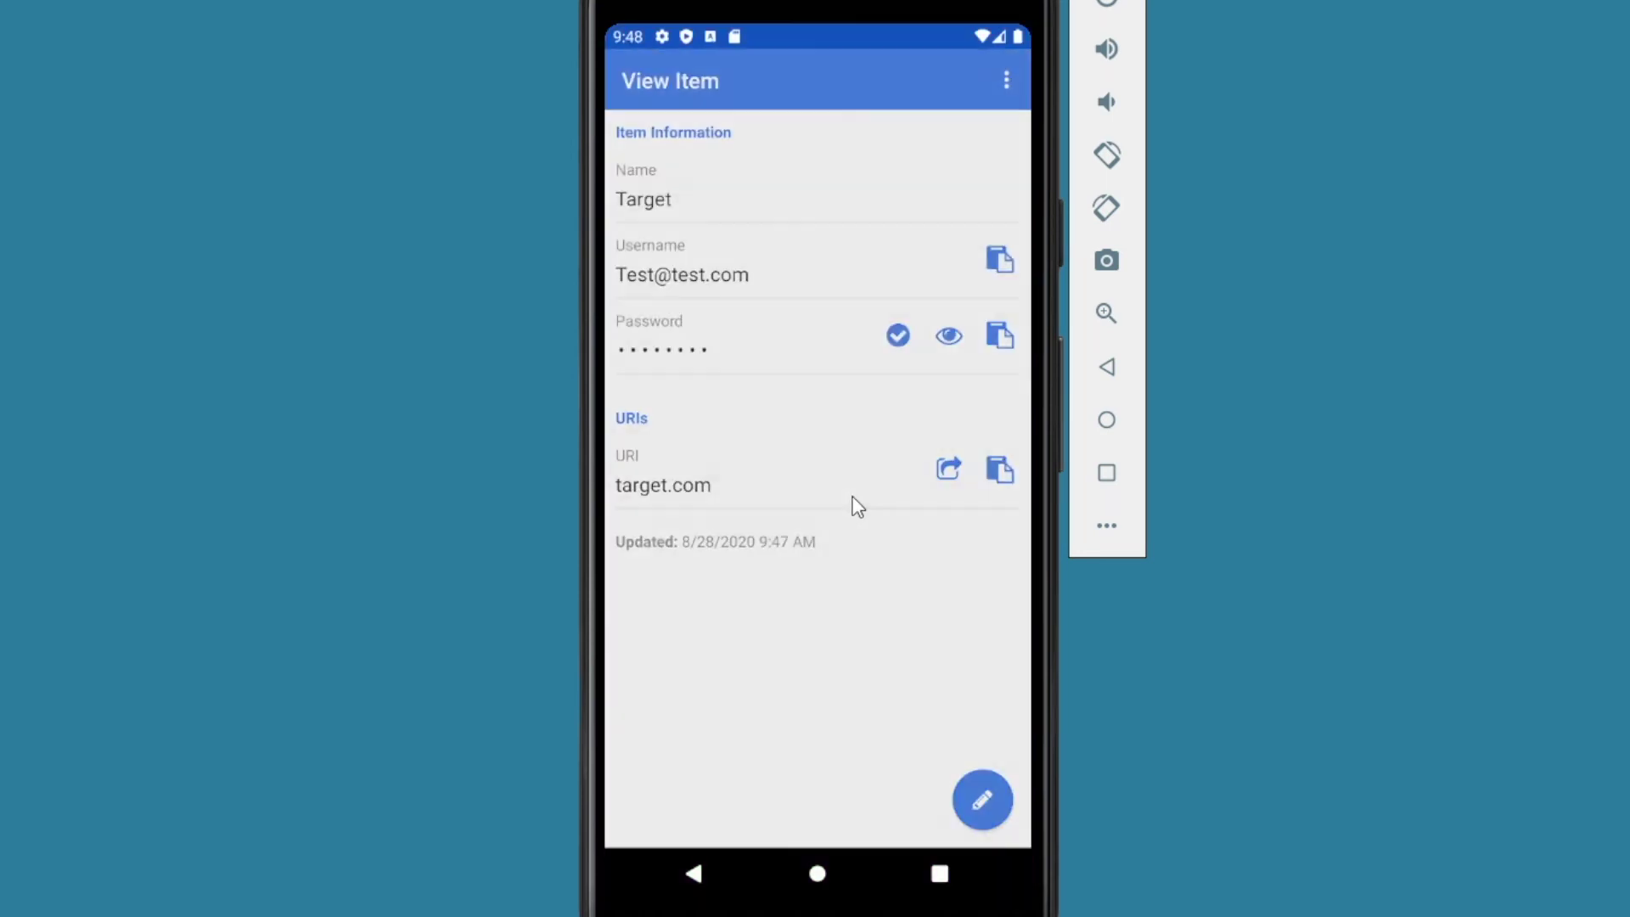
# Step: Paste the Target login's password from Bitwarden into Target's Create password field
pyautogui.click(1000, 336)
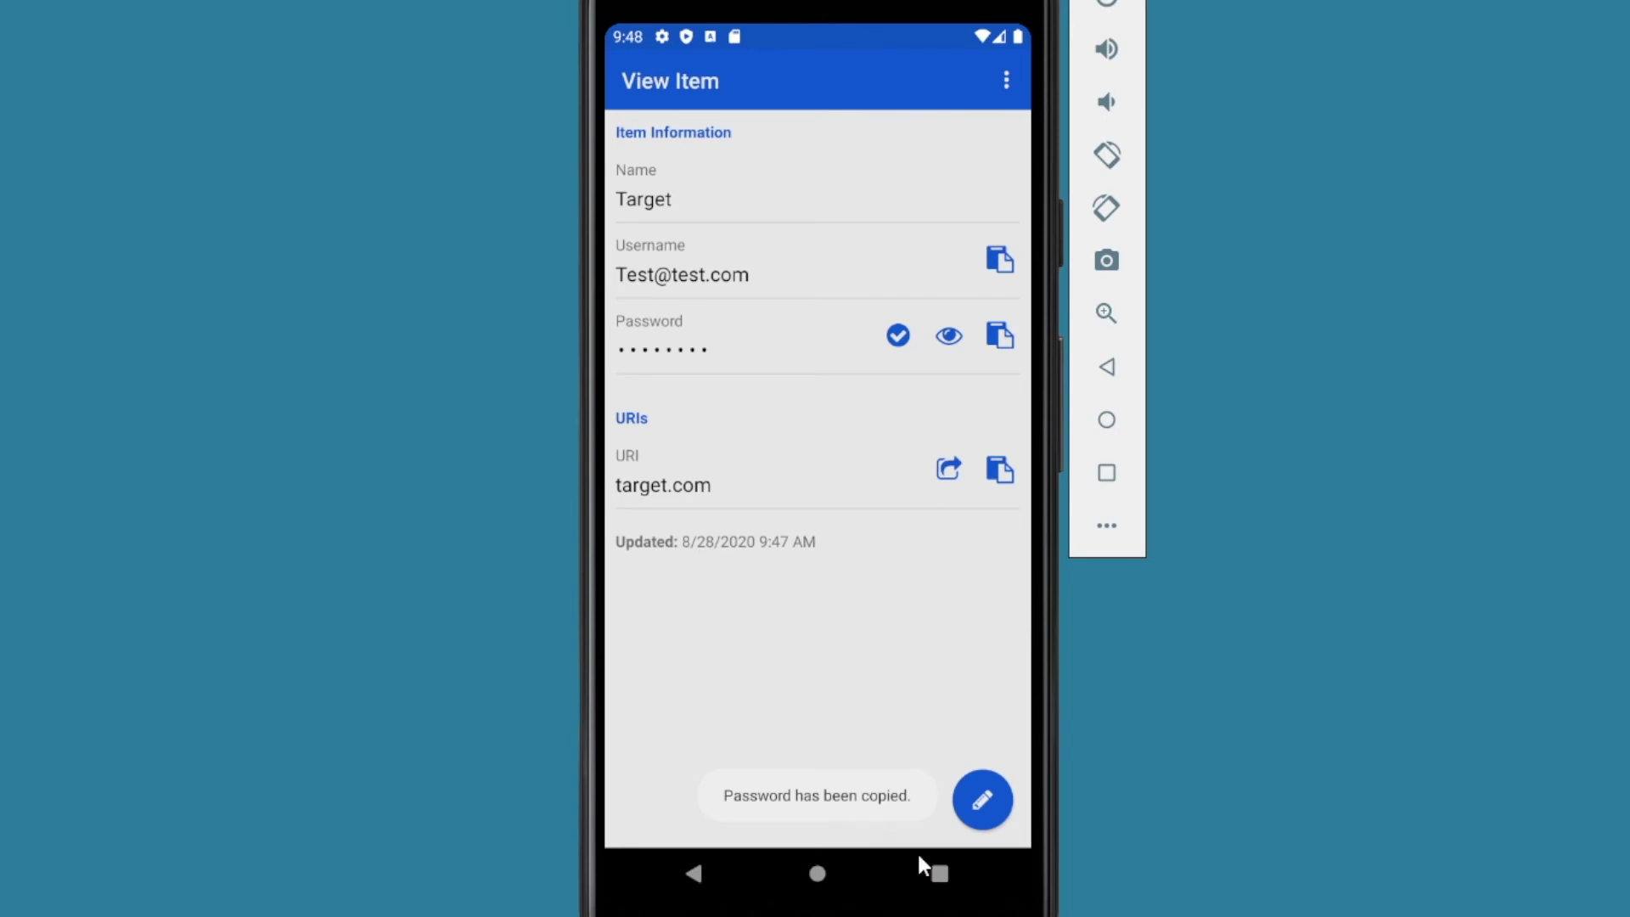
pyautogui.click(940, 875)
pyautogui.moveTo(739, 619); pyautogui.dragTo(917, 593)
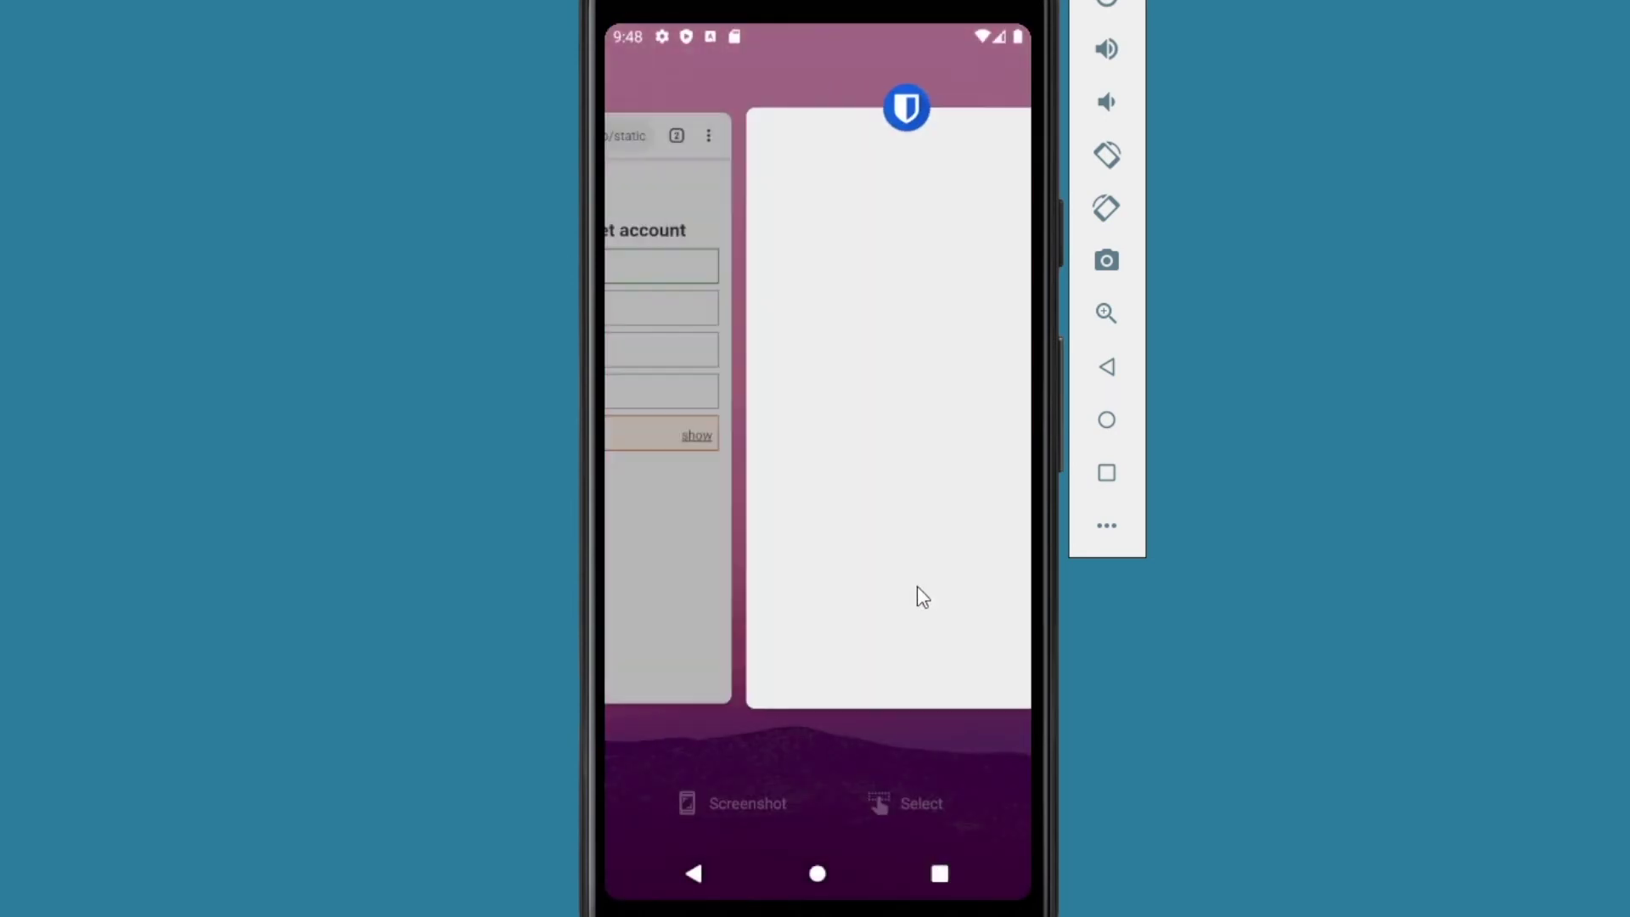
pyautogui.click(909, 585)
pyautogui.click(645, 485)
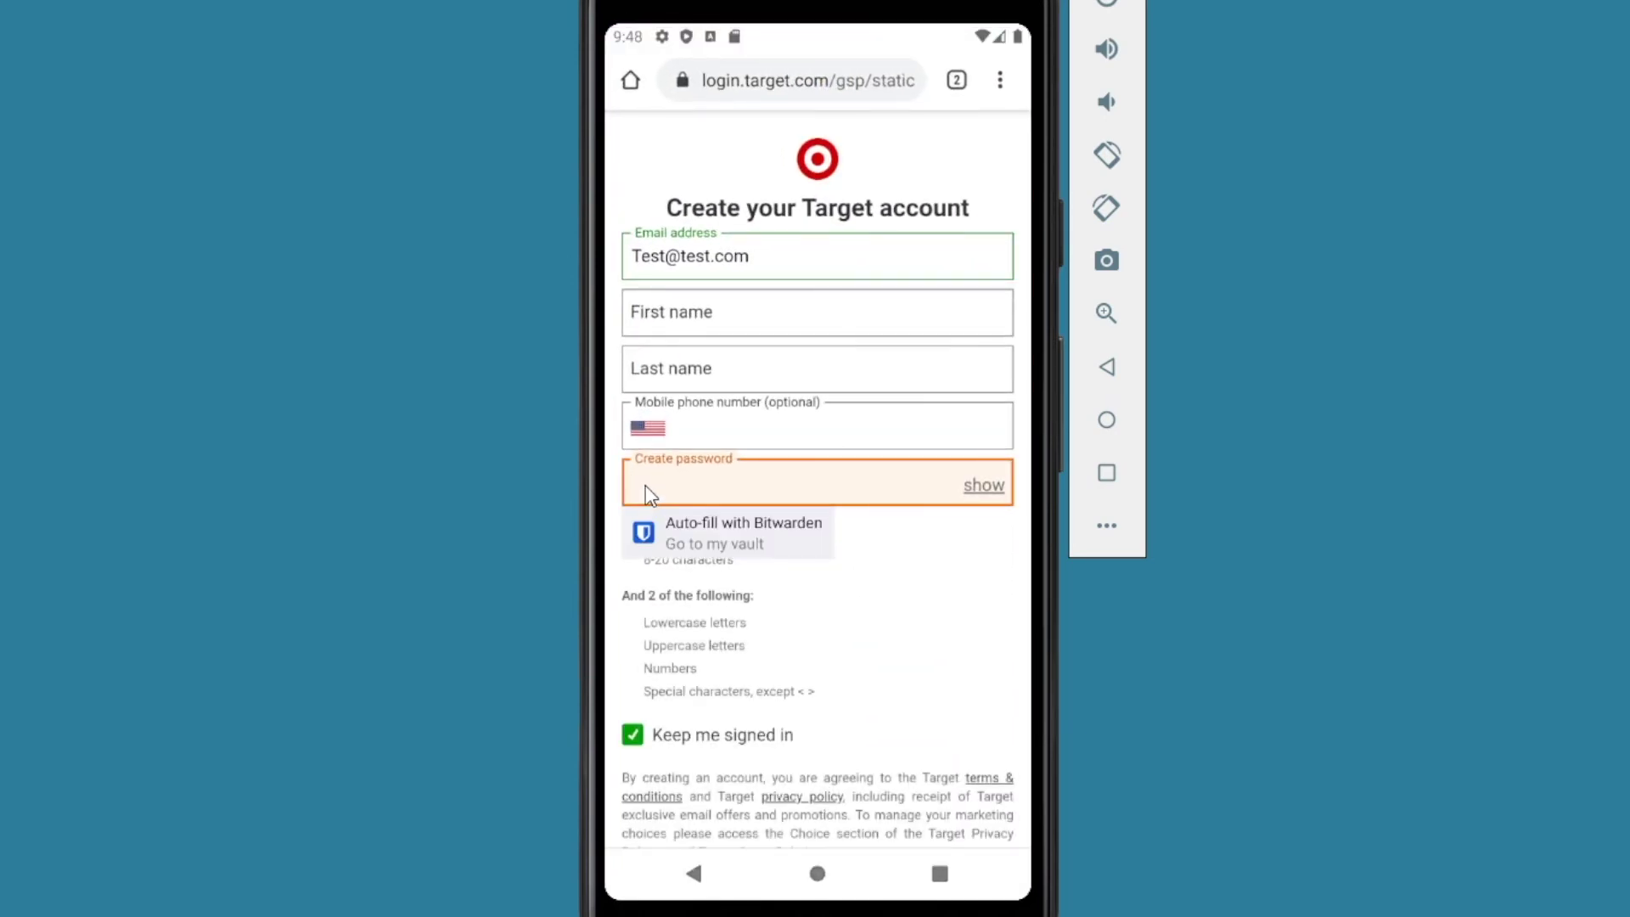
pyautogui.click(645, 486)
pyautogui.click(643, 445)
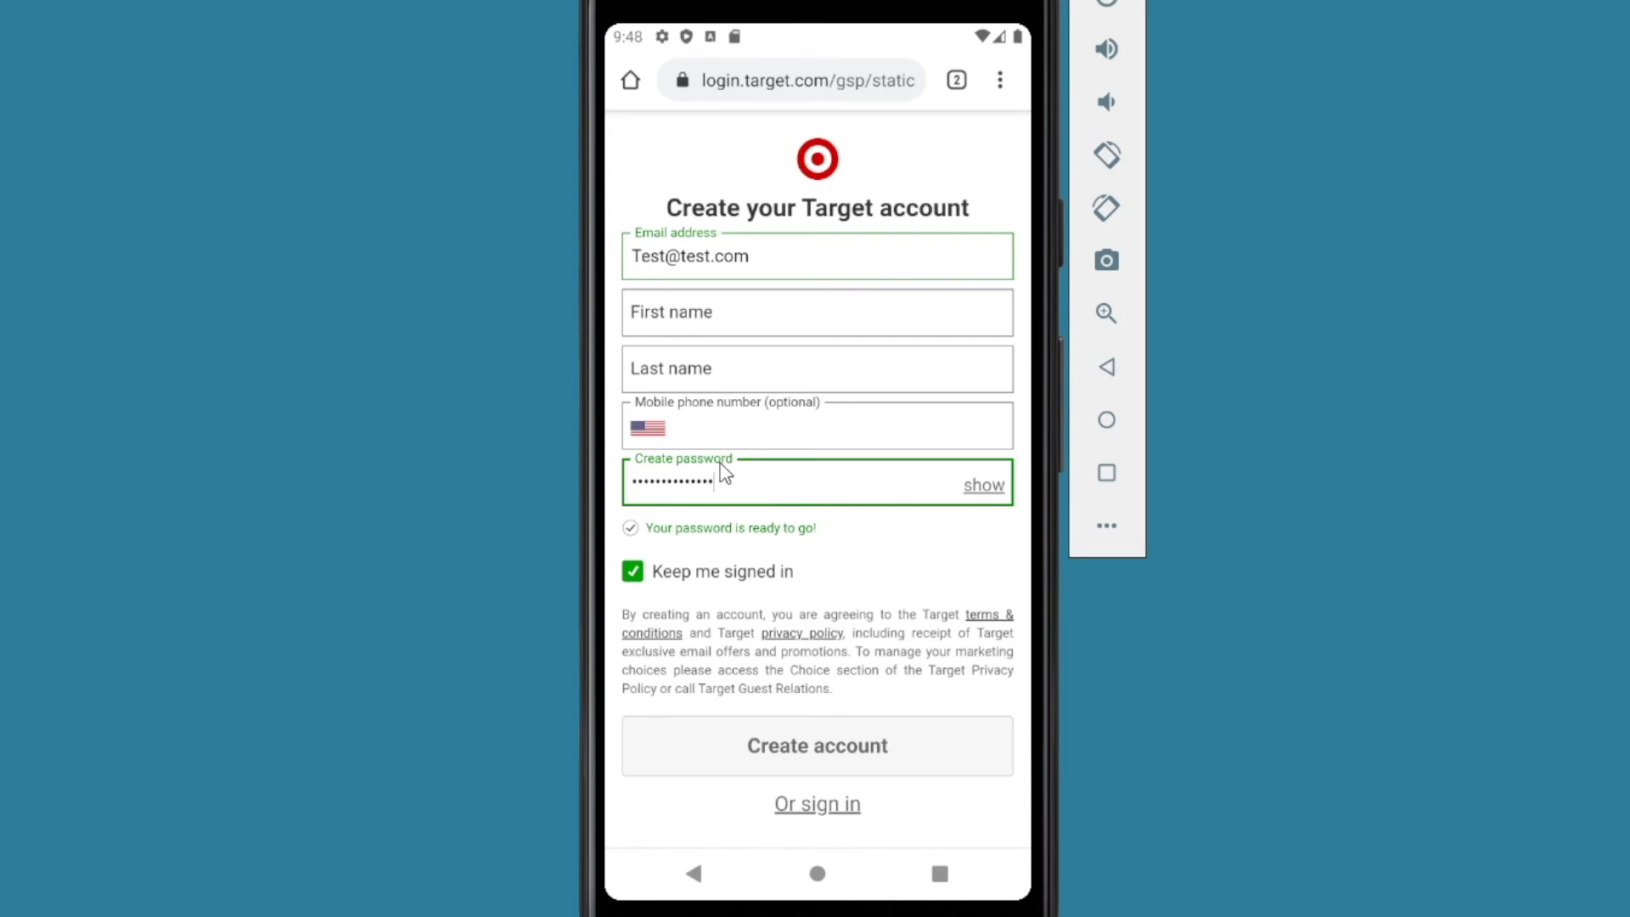
# Step: Enter a first and last name on the Target sign-up form
pyautogui.click(702, 313)
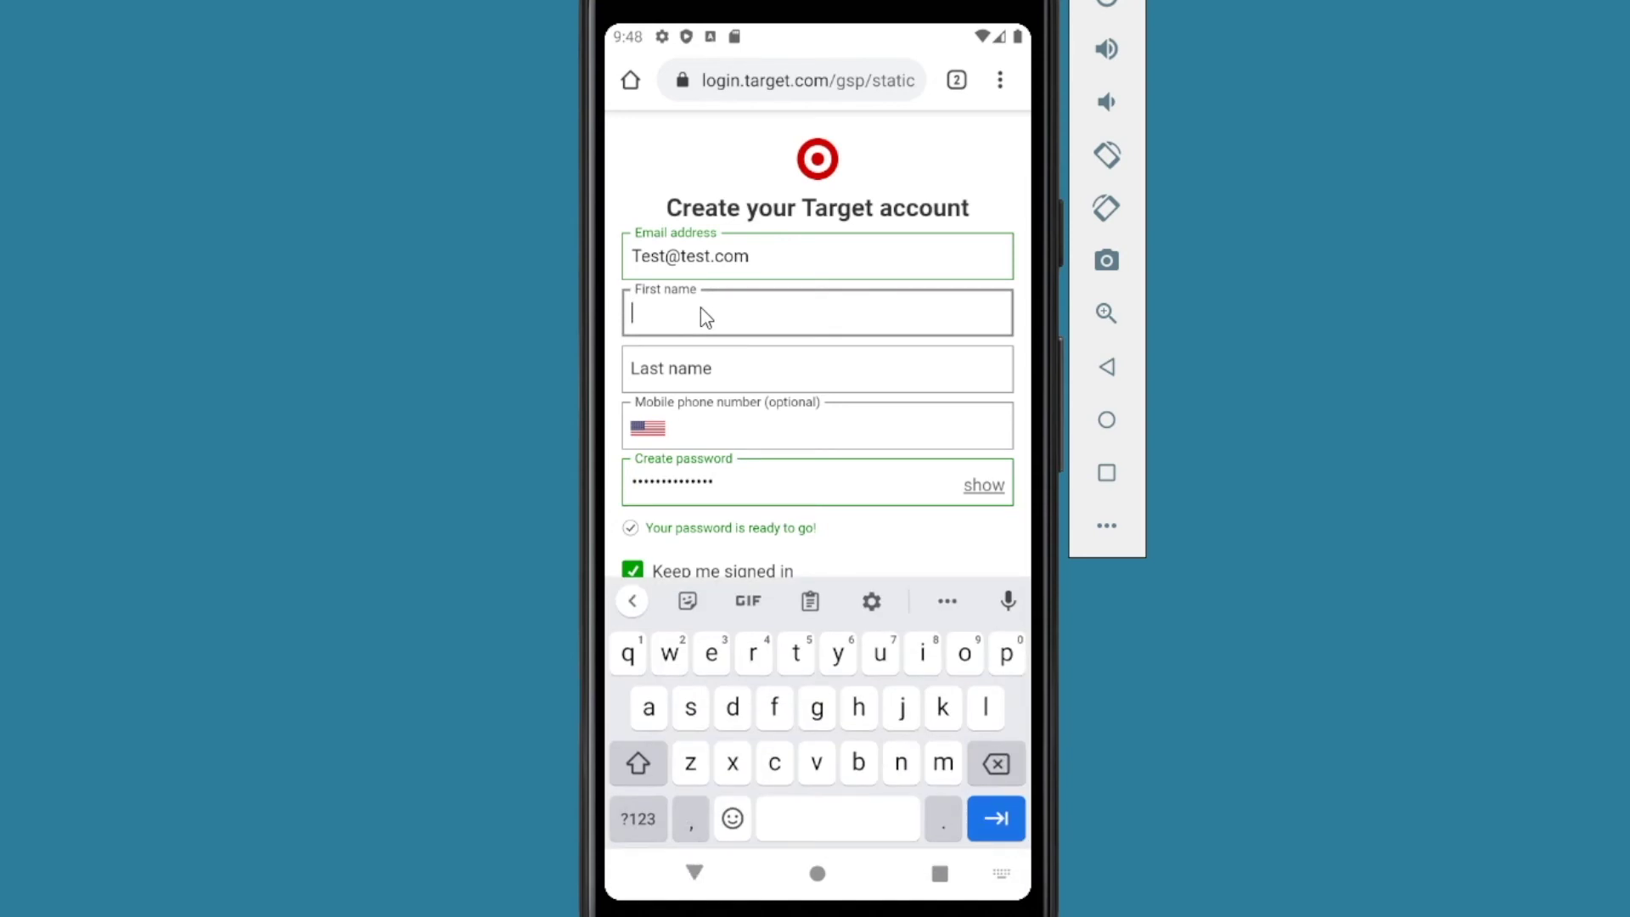
pyautogui.press('Tab')
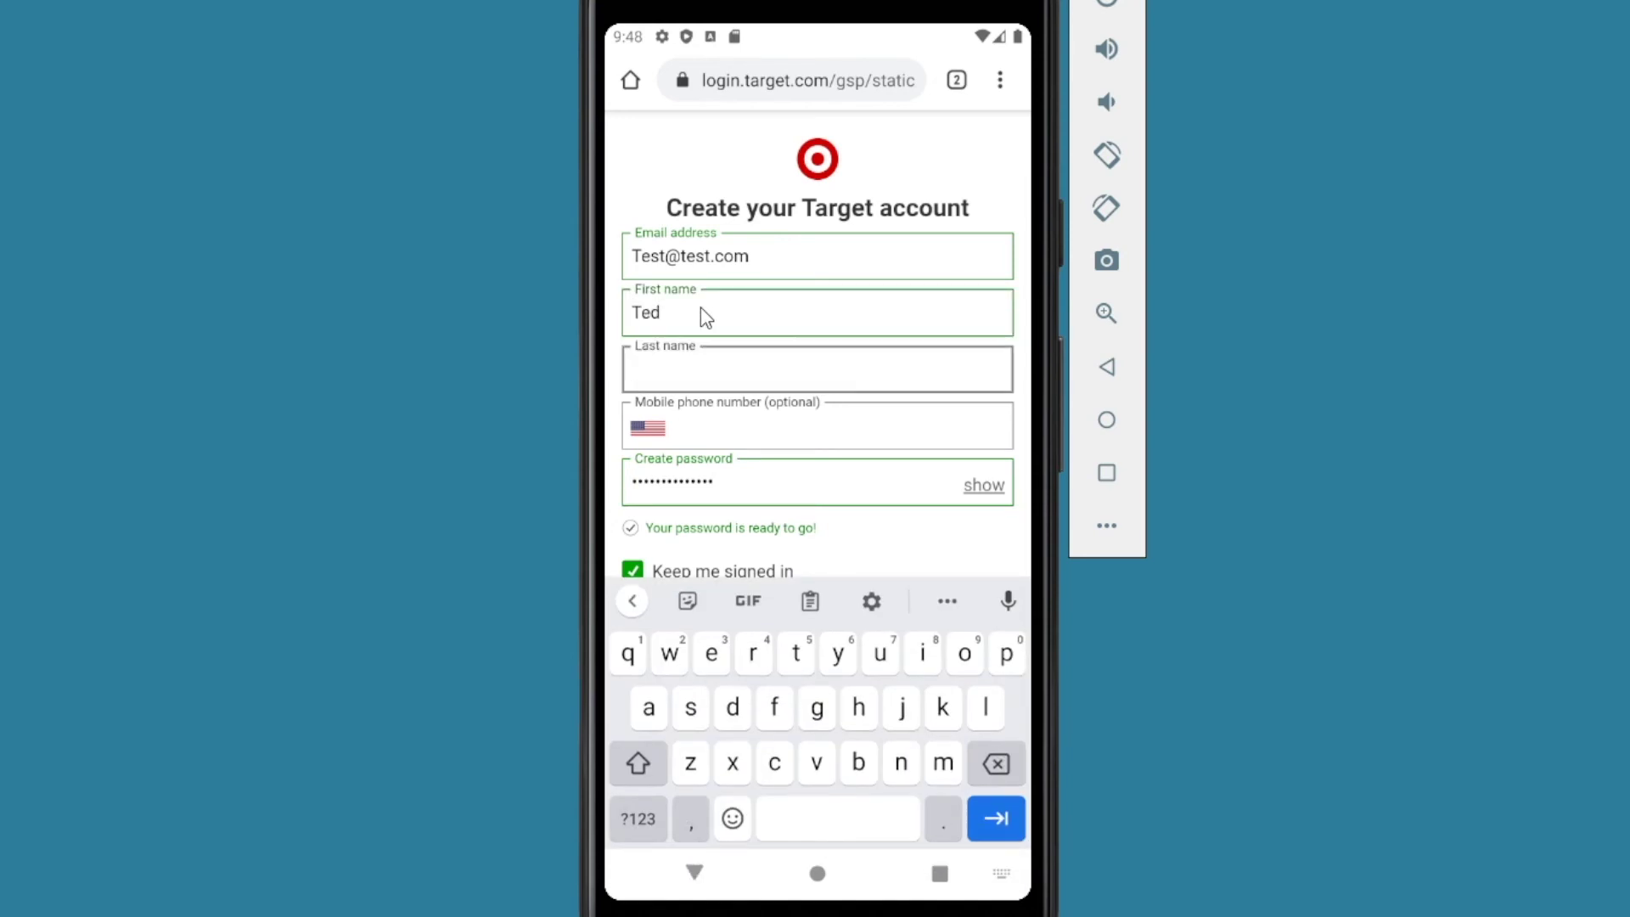
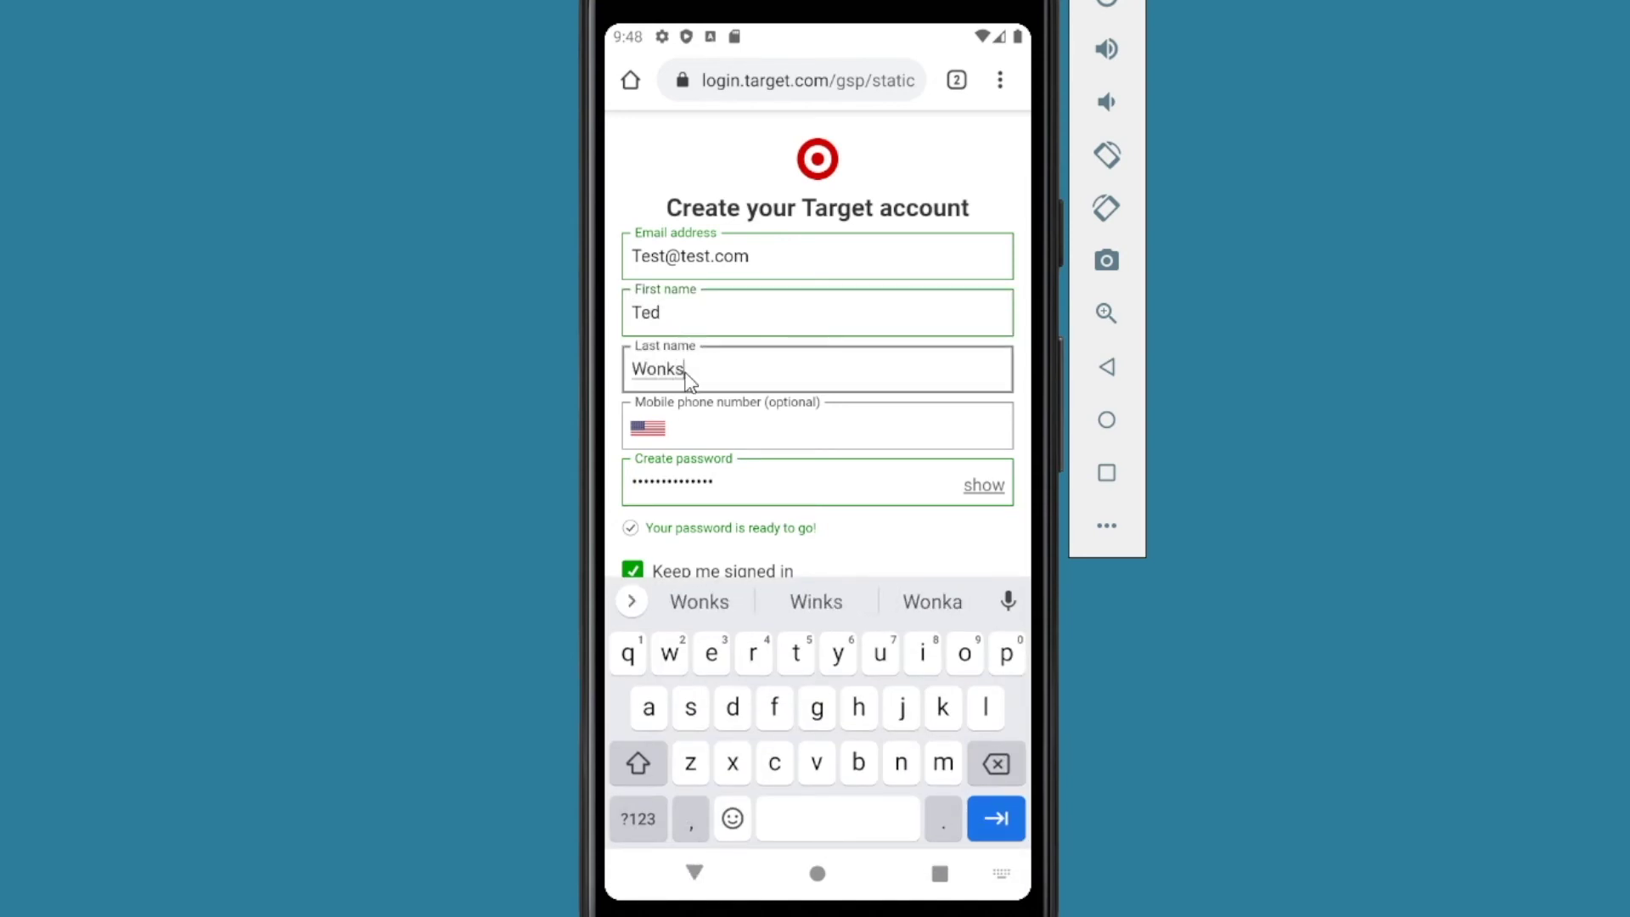
pyautogui.click(705, 433)
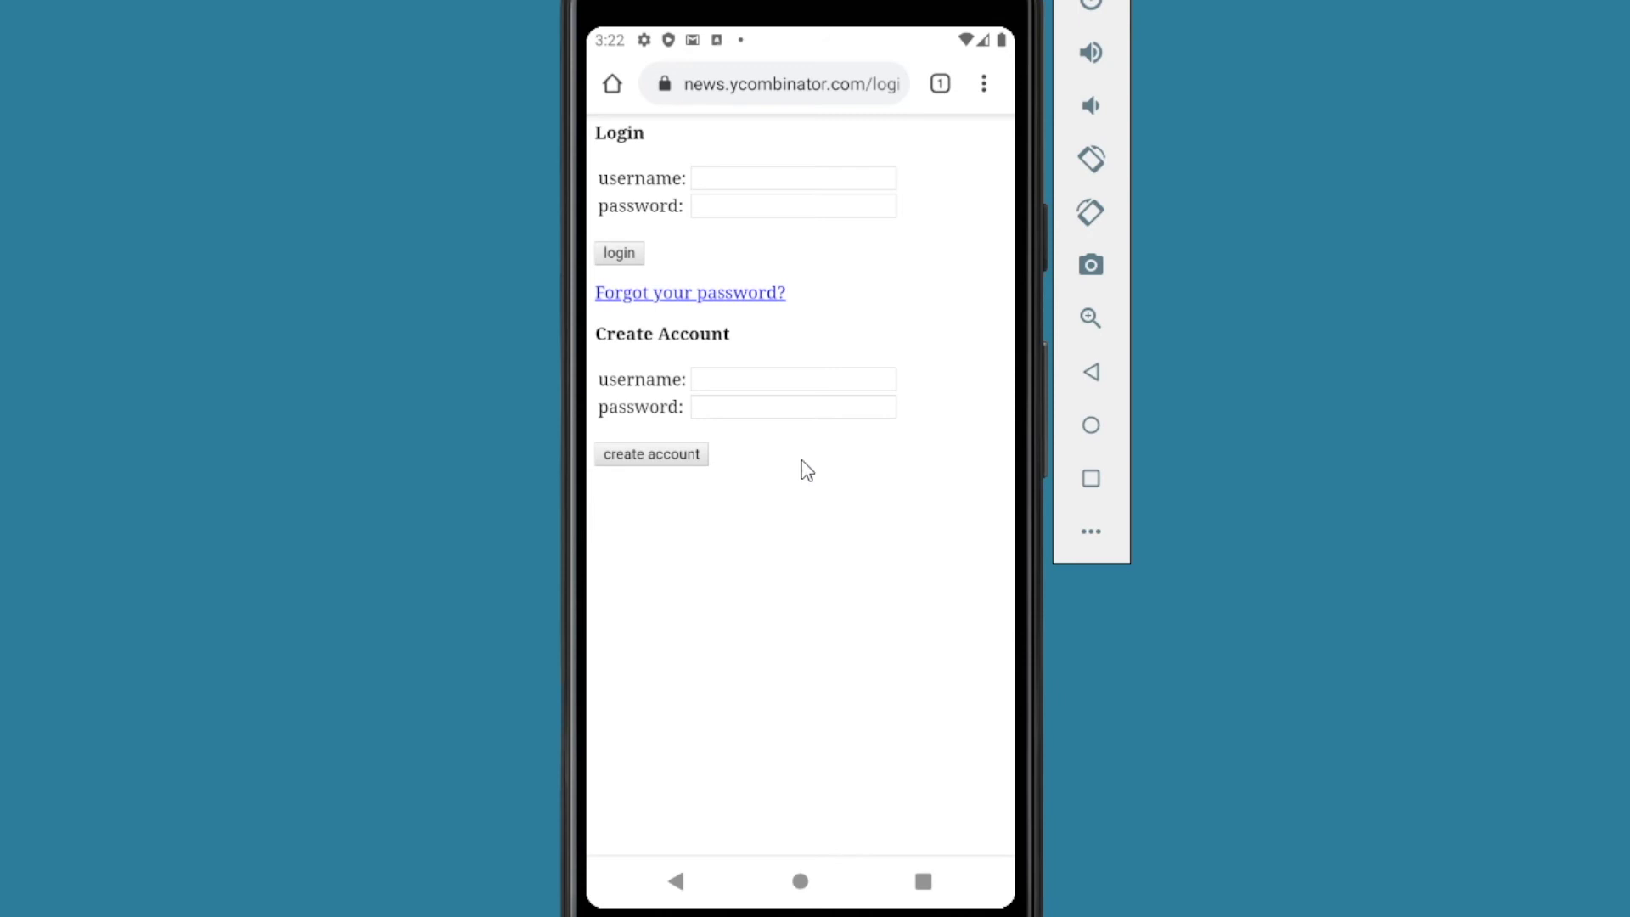
# Step: Request Bitwarden auto-fill for the Hacker News Create Account password field
pyautogui.click(751, 381)
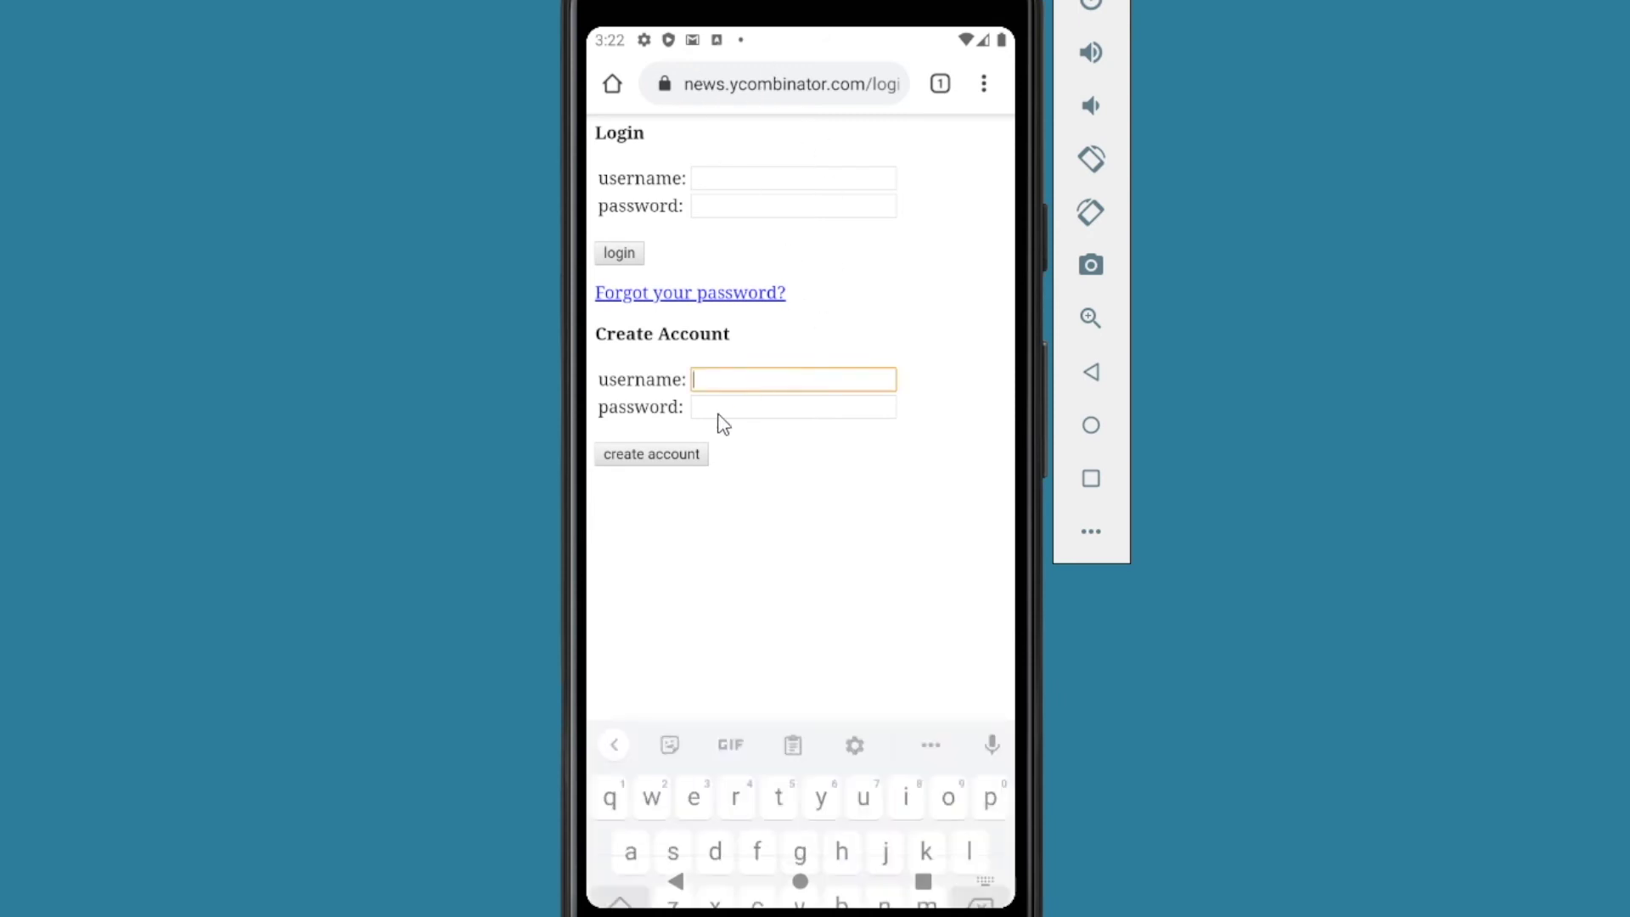
pyautogui.click(715, 410)
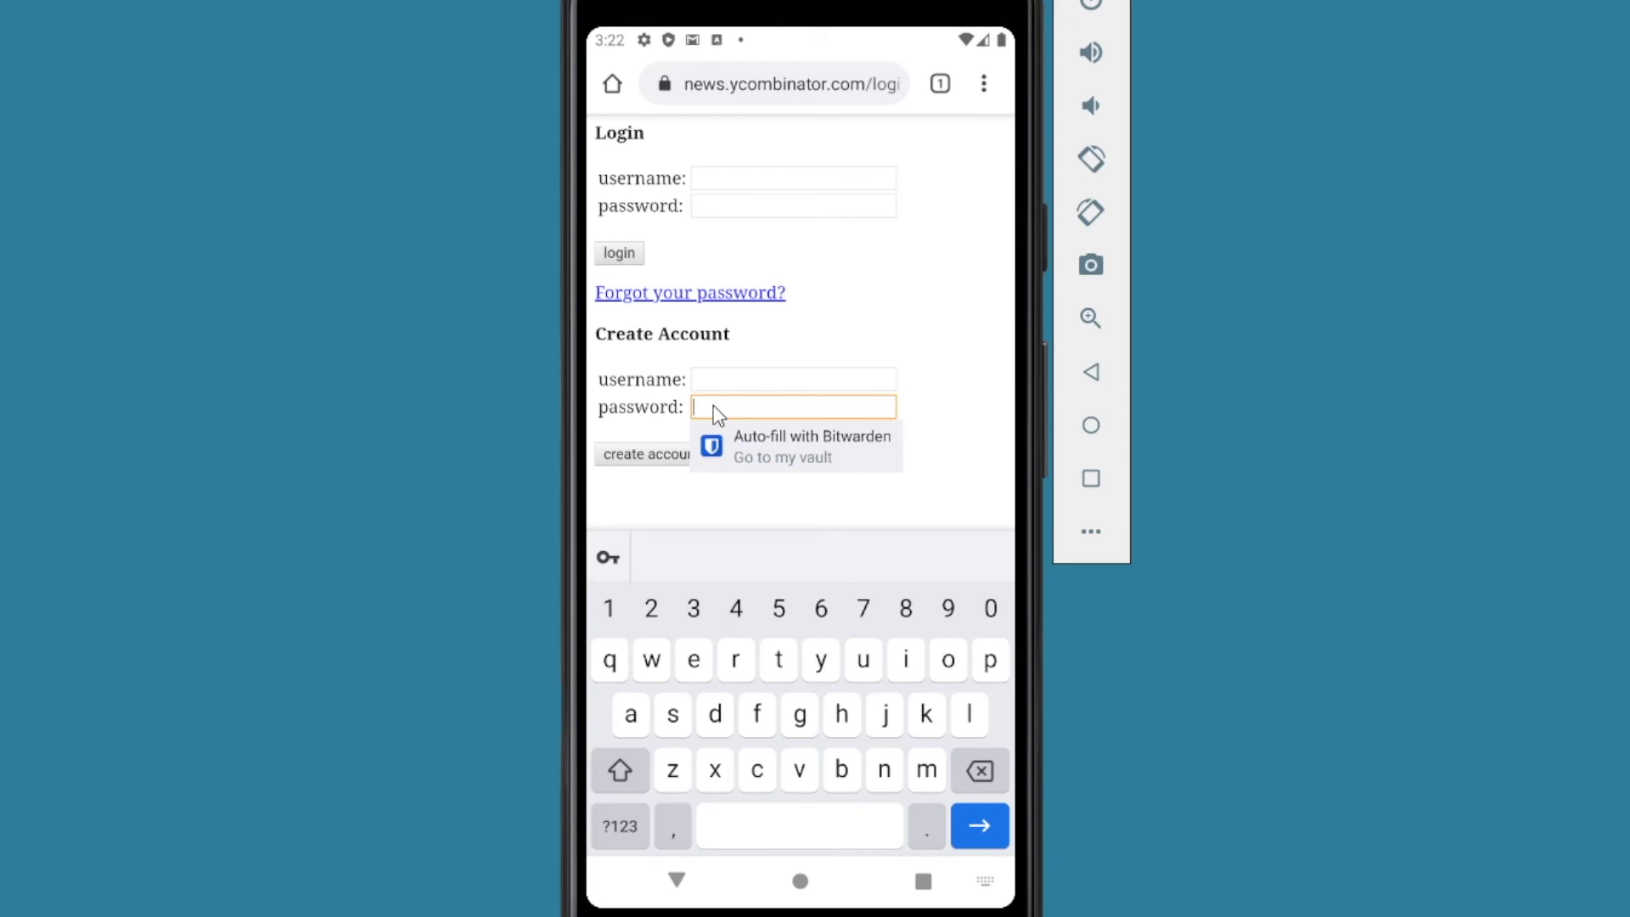
pyautogui.click(751, 447)
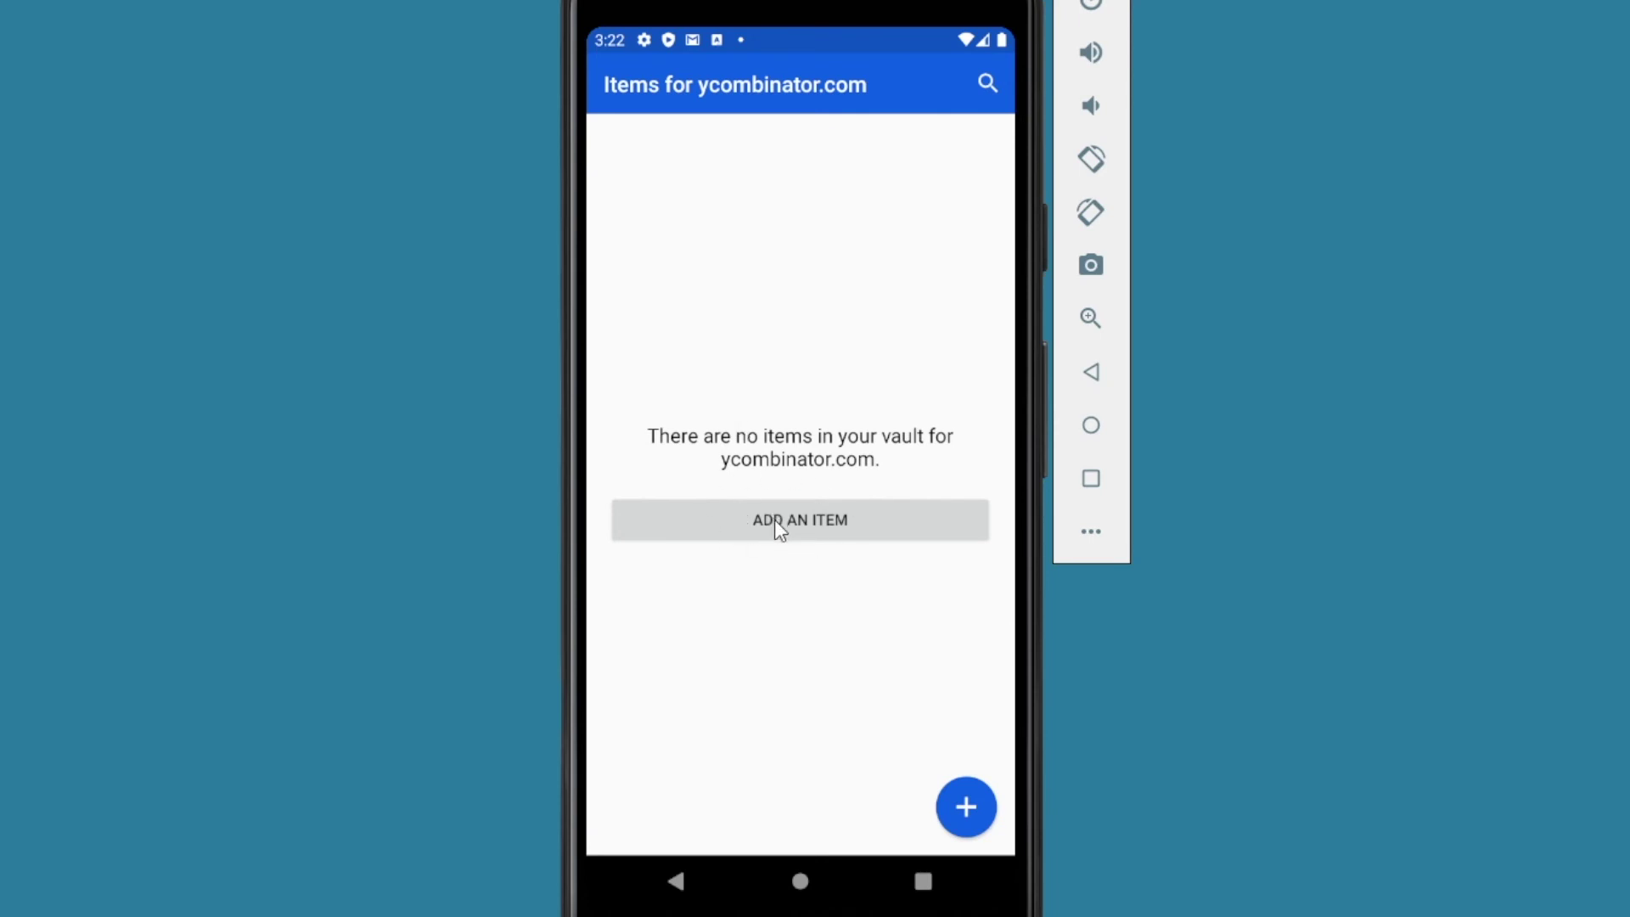
# Step: Add a new ycombinator.com login, type its username, and generate a password
pyautogui.click(797, 523)
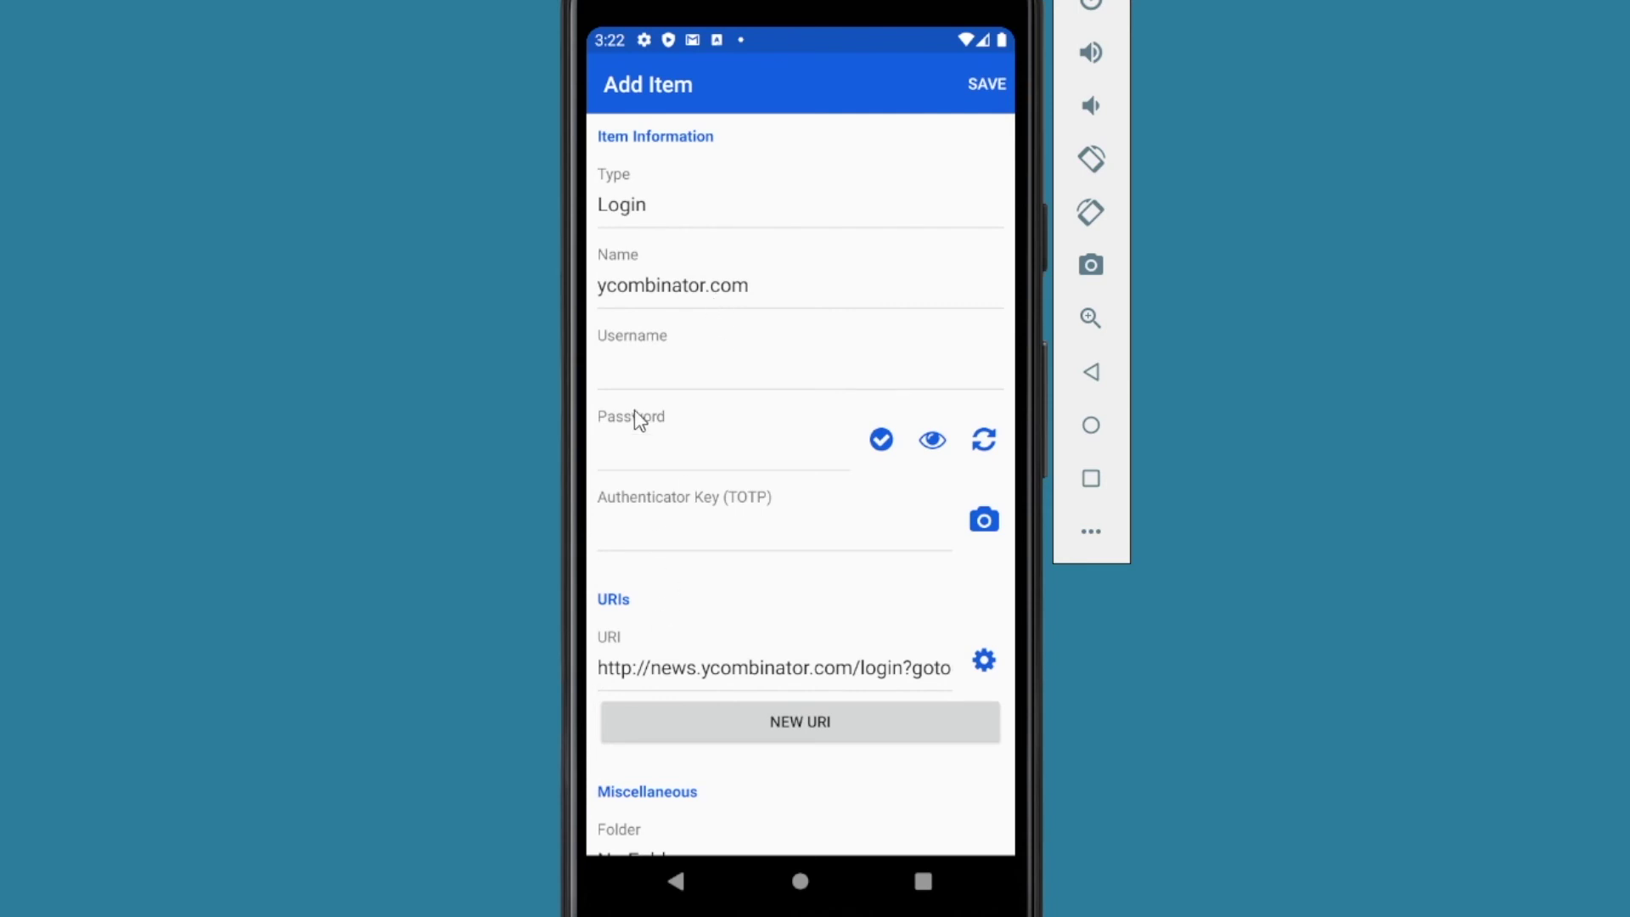
pyautogui.click(664, 378)
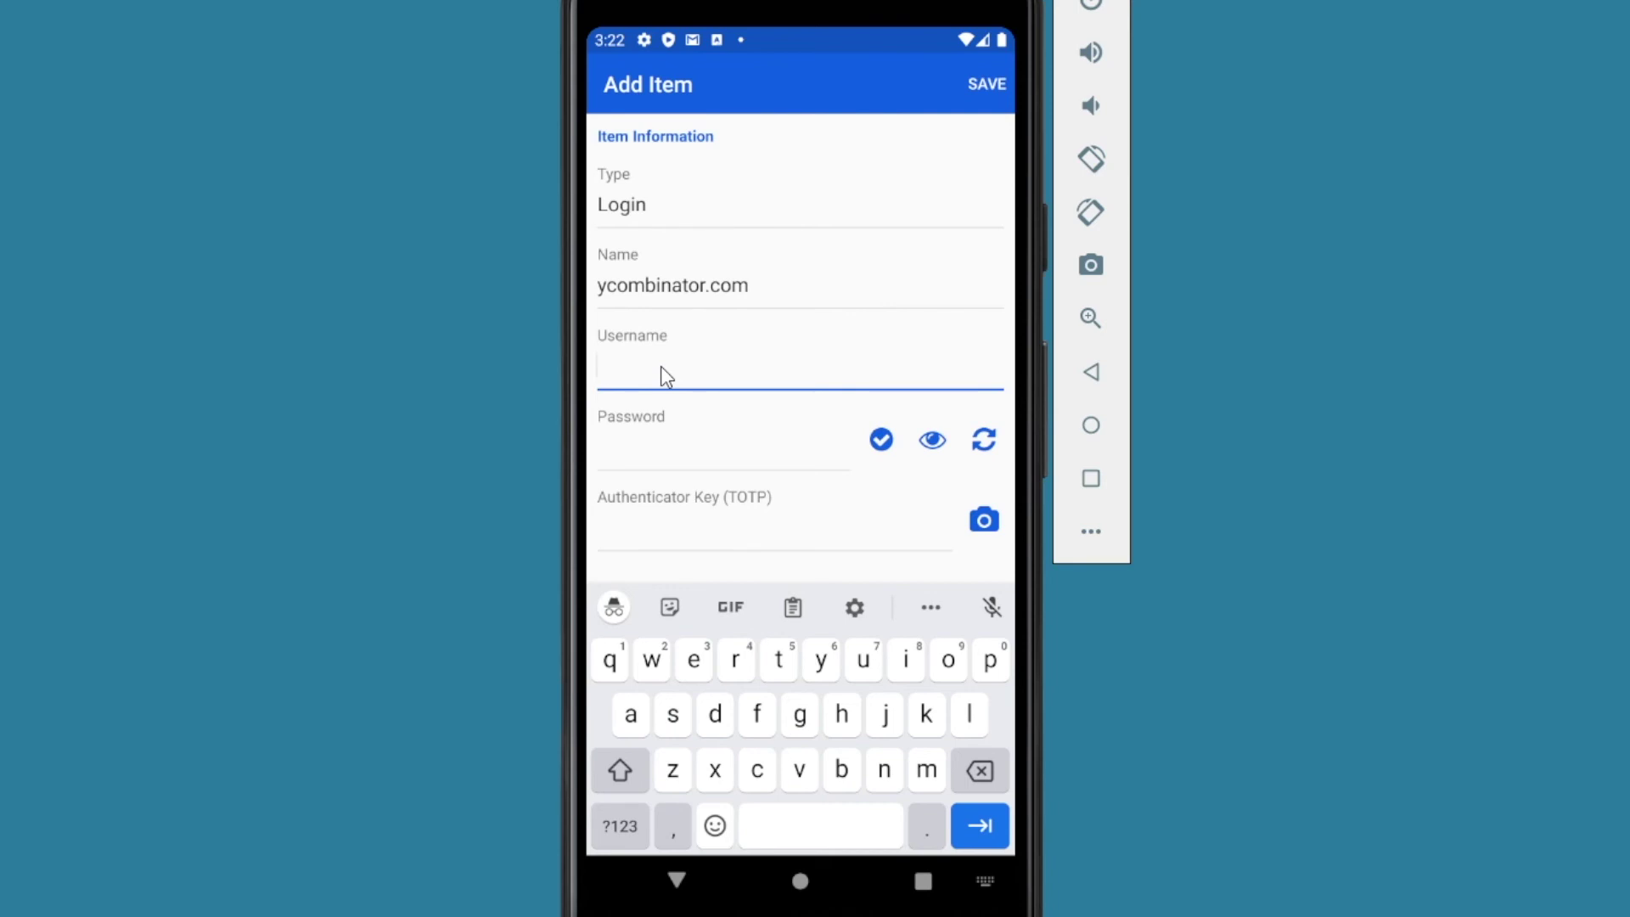
pyautogui.write('happy')
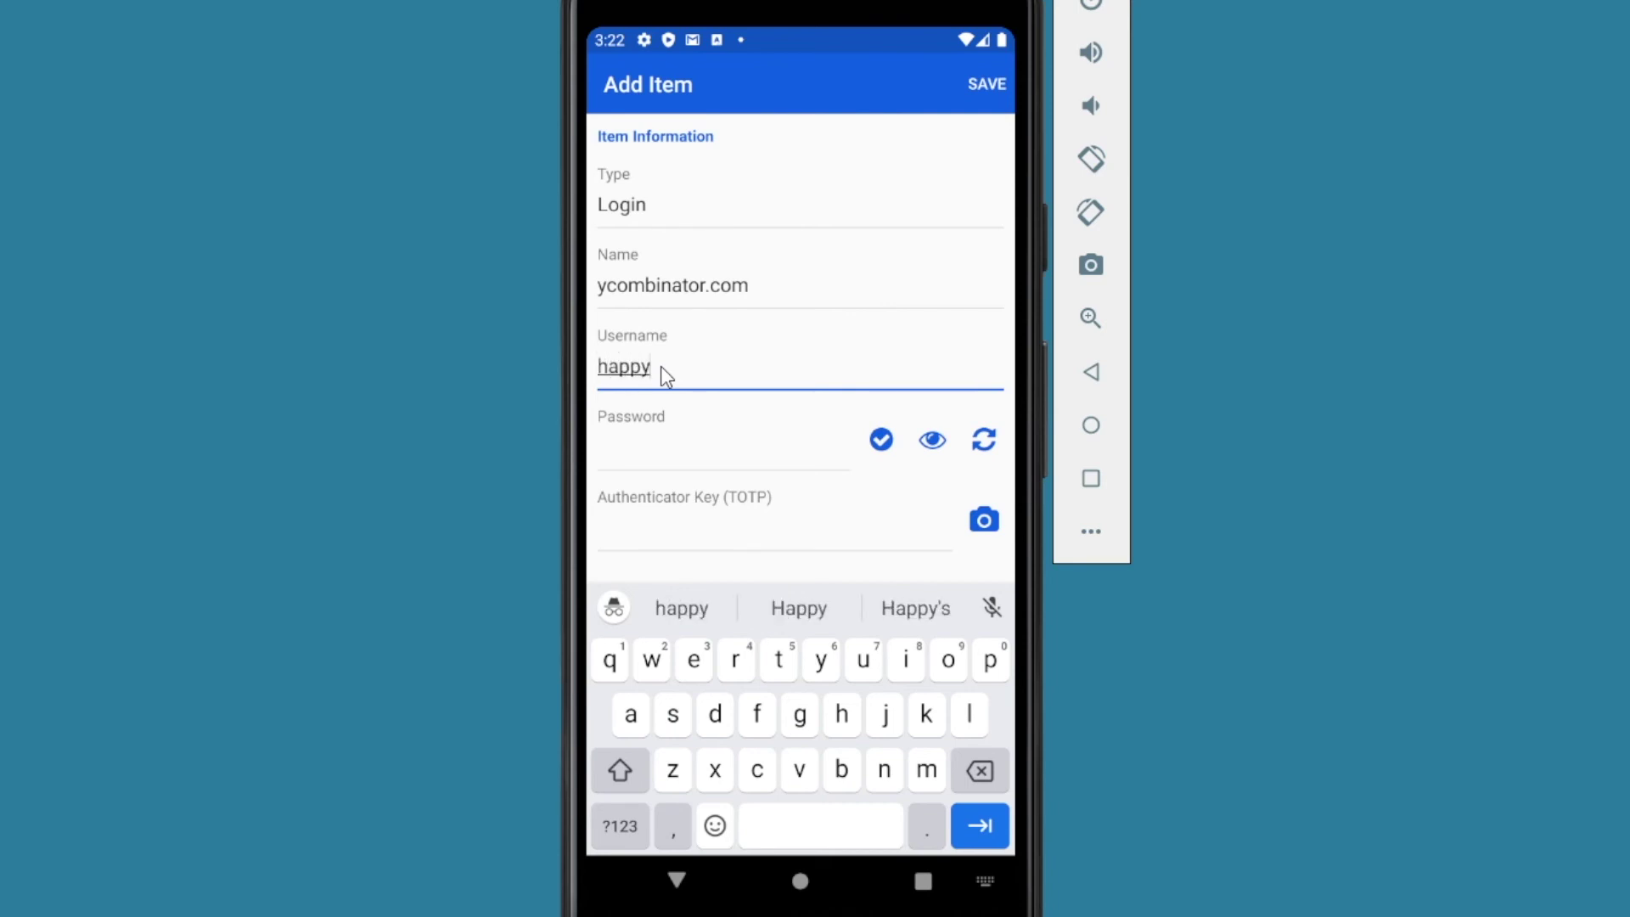
pyautogui.write('roast')
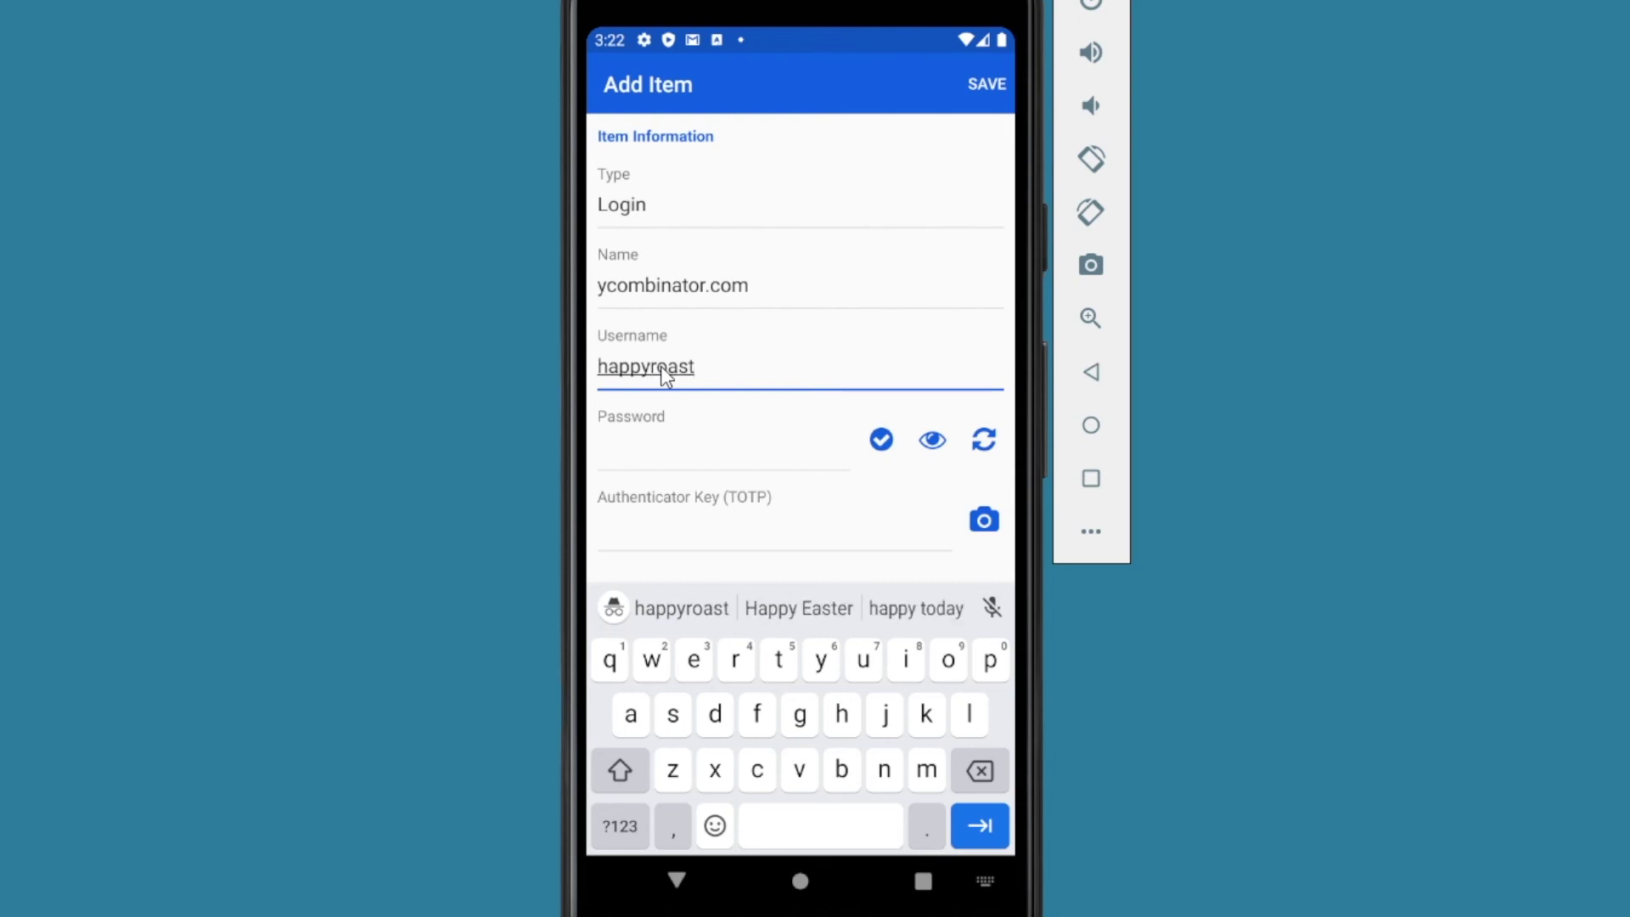
pyautogui.write('30')
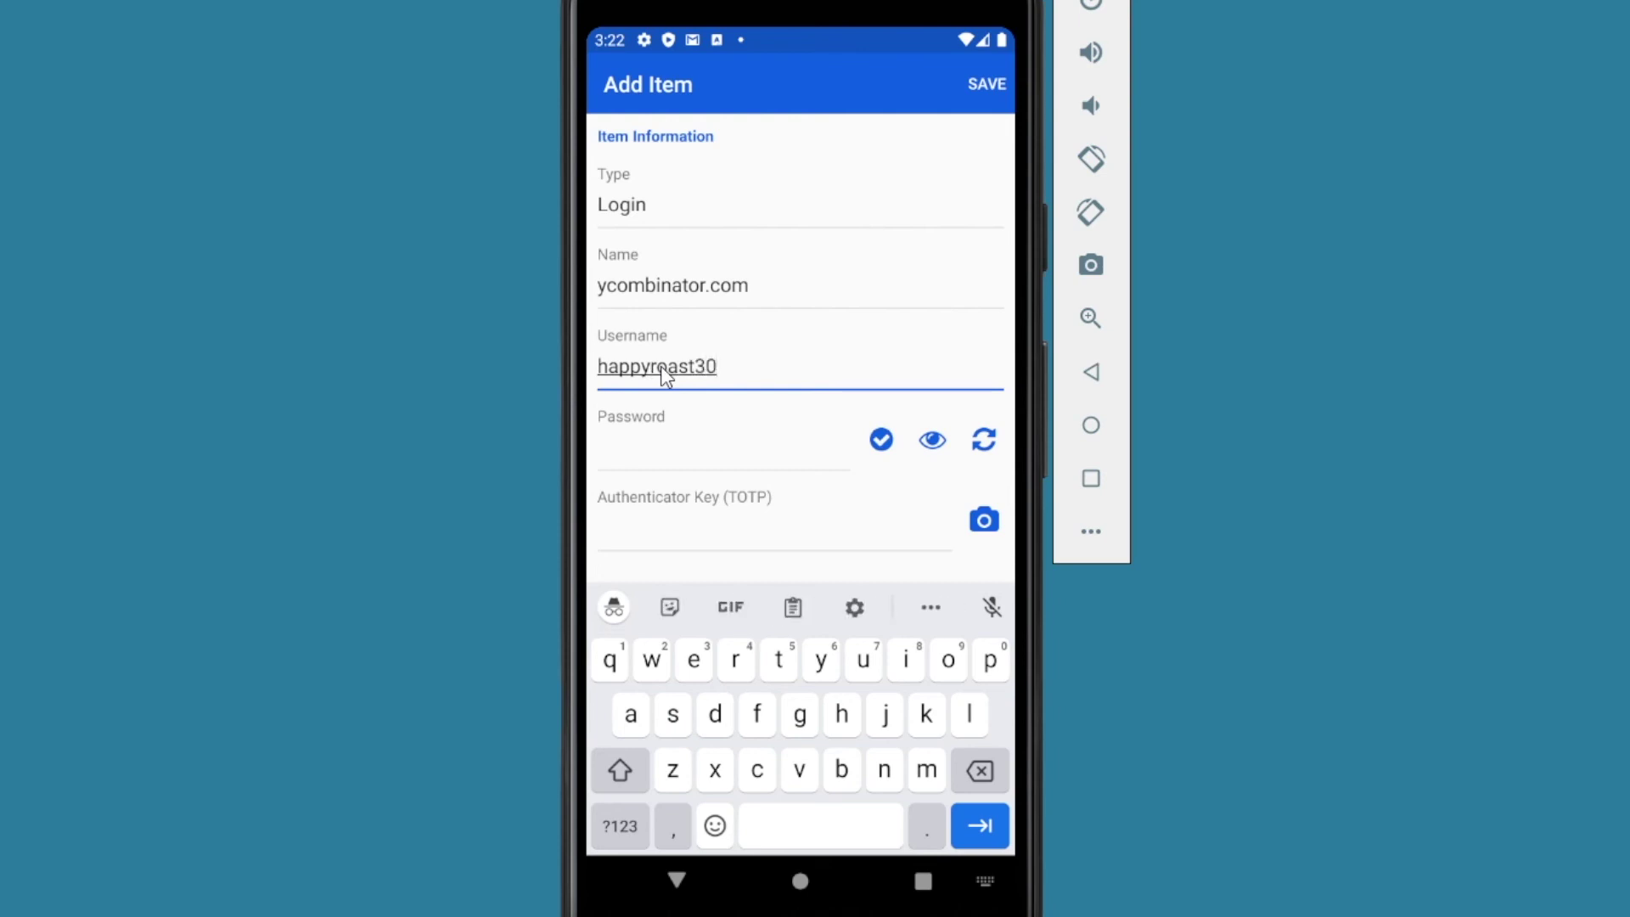
pyautogui.write('up')
pyautogui.click(985, 444)
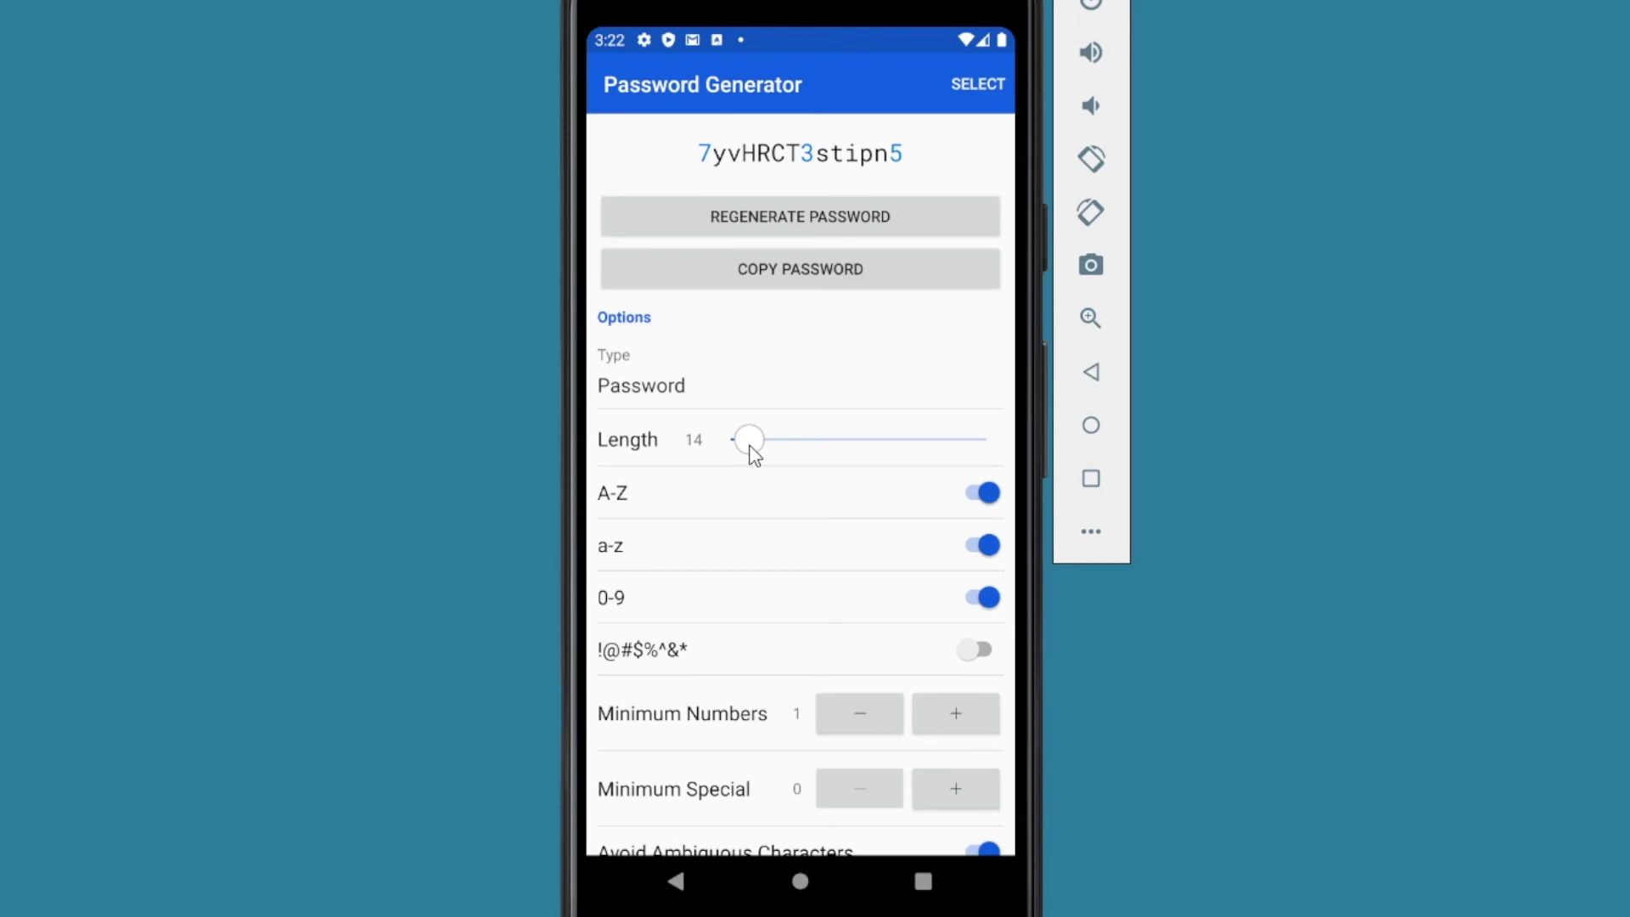
# Step: Use a generated 14-character password of letters and digits for the ycombinator.com login
pyautogui.click(980, 599)
pyautogui.click(980, 599)
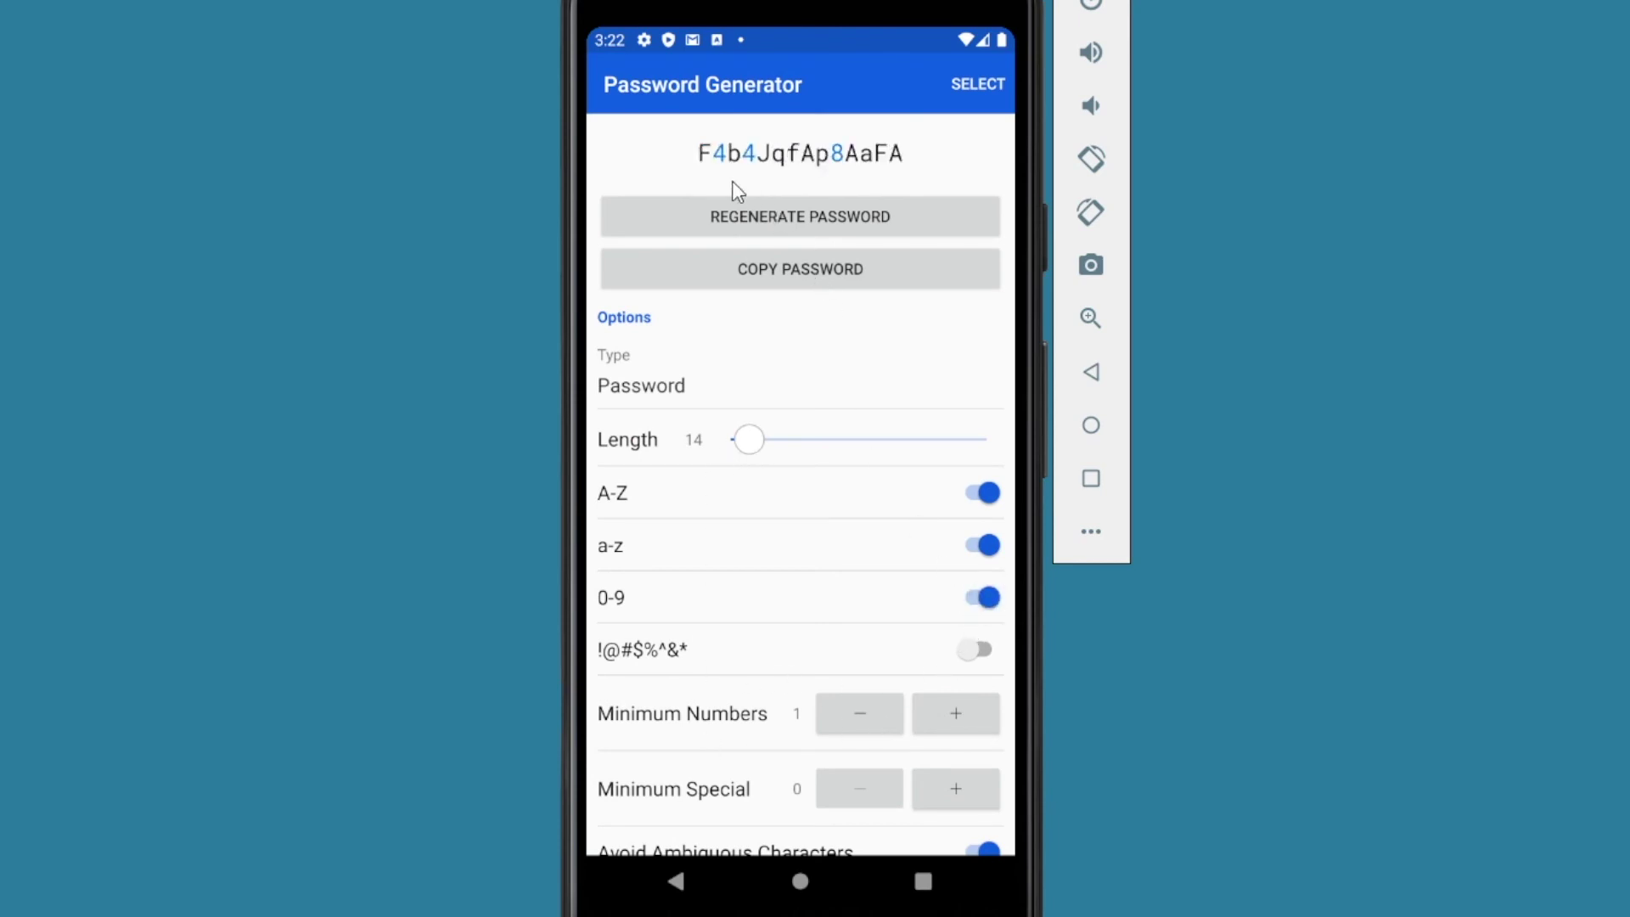
pyautogui.click(980, 86)
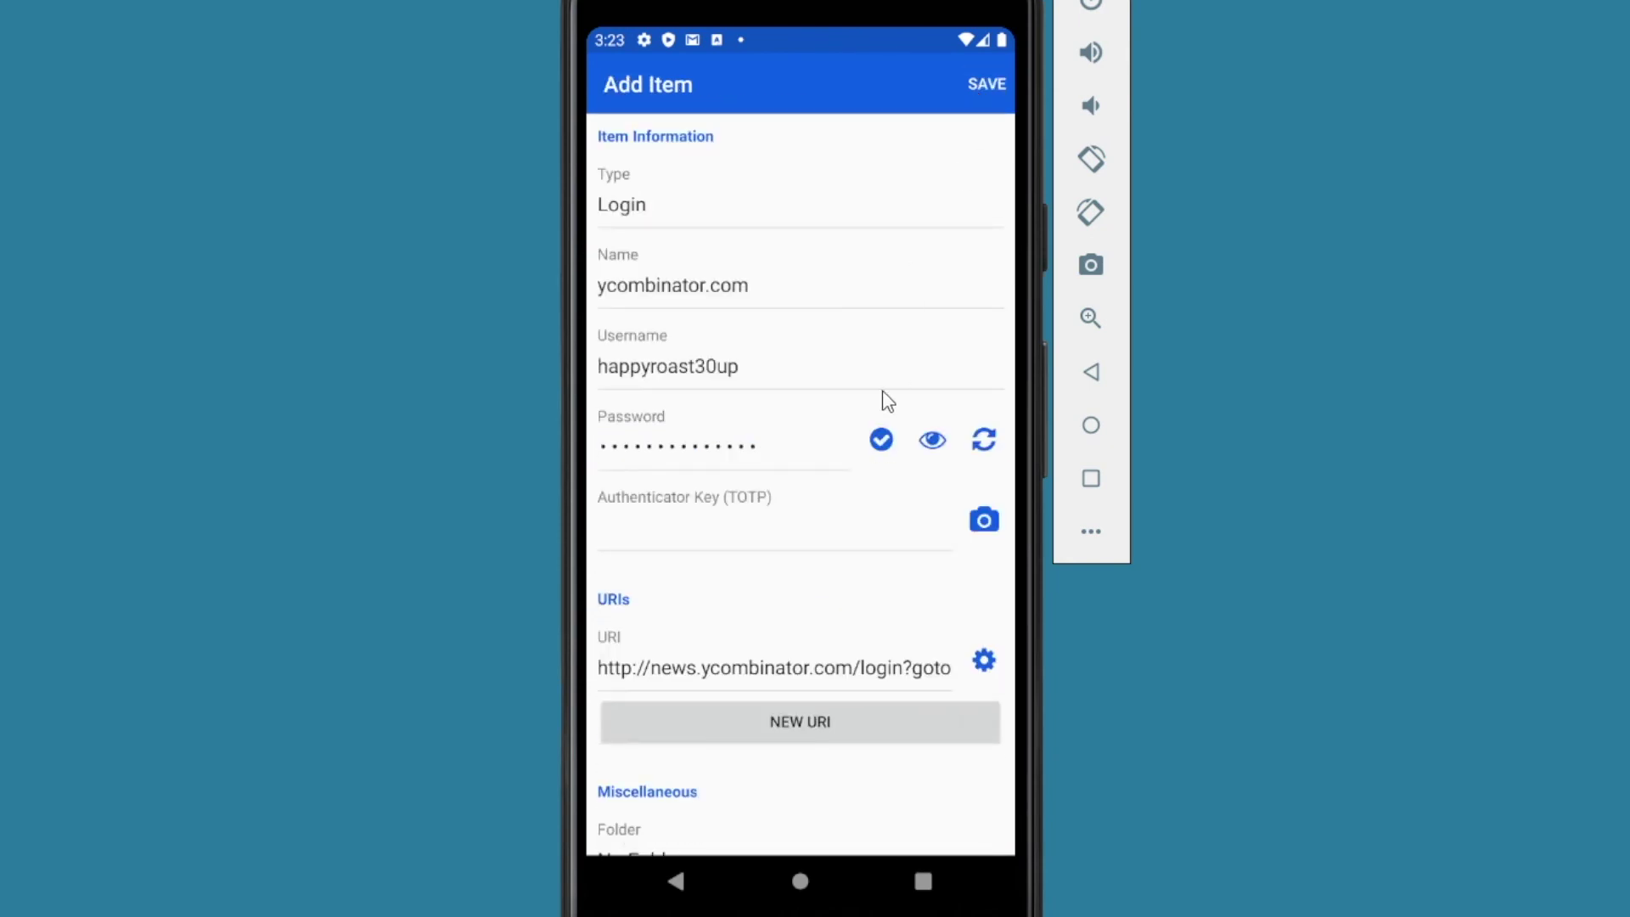
# Step: Save the new ycombinator.com login item in Bitwarden
pyautogui.scroll(-4, 830, 583)
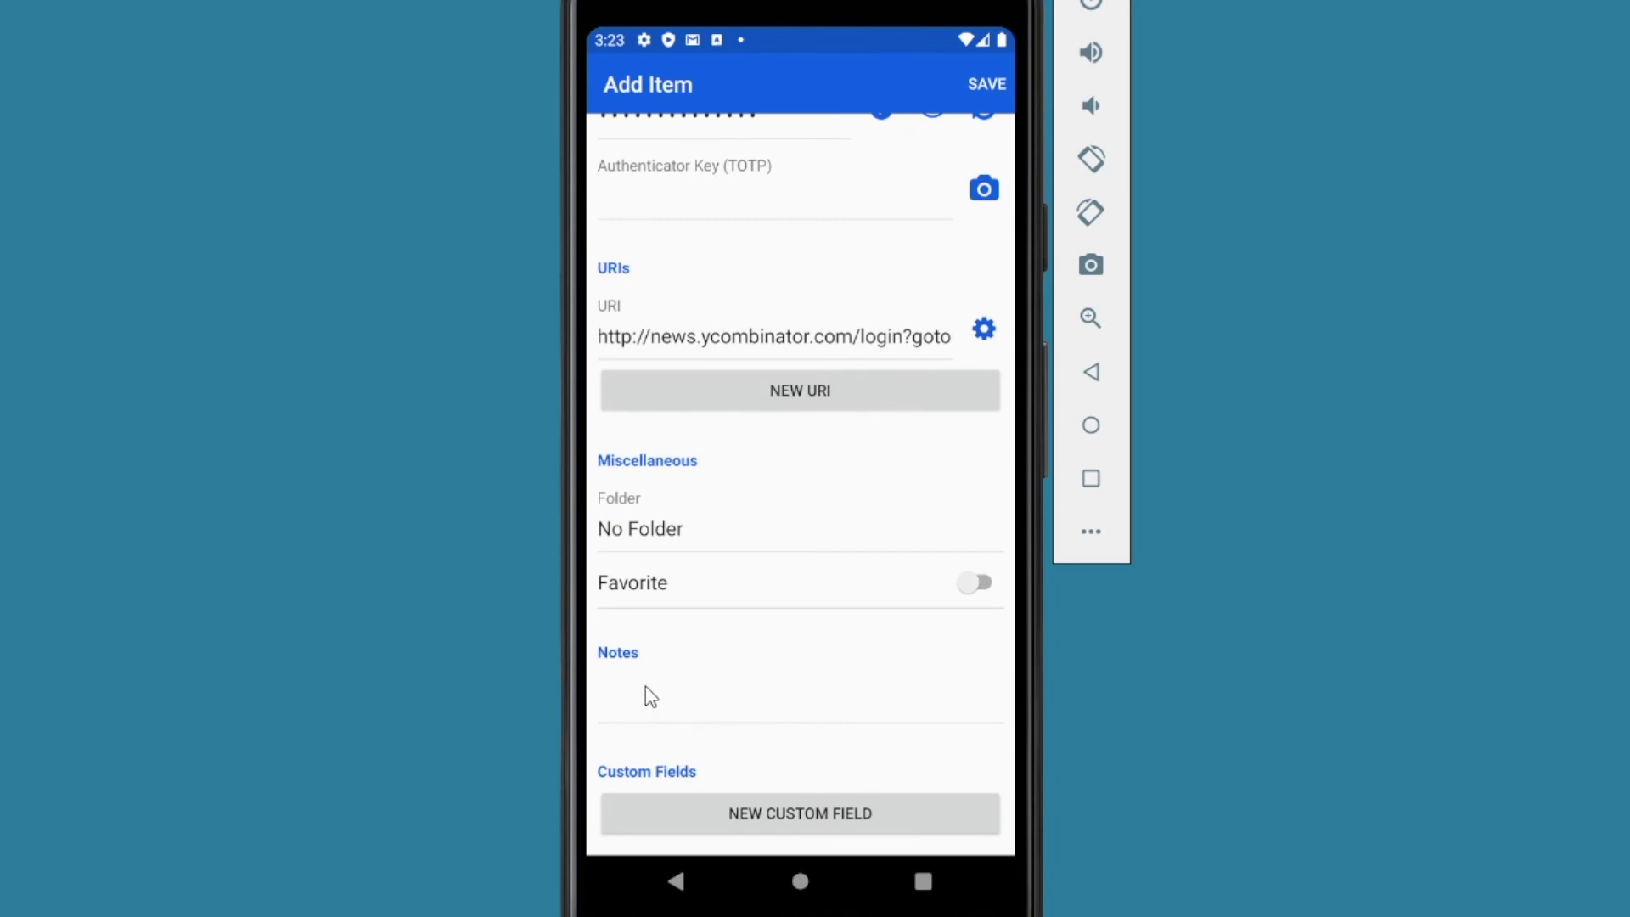
pyautogui.scroll(4, 646, 685)
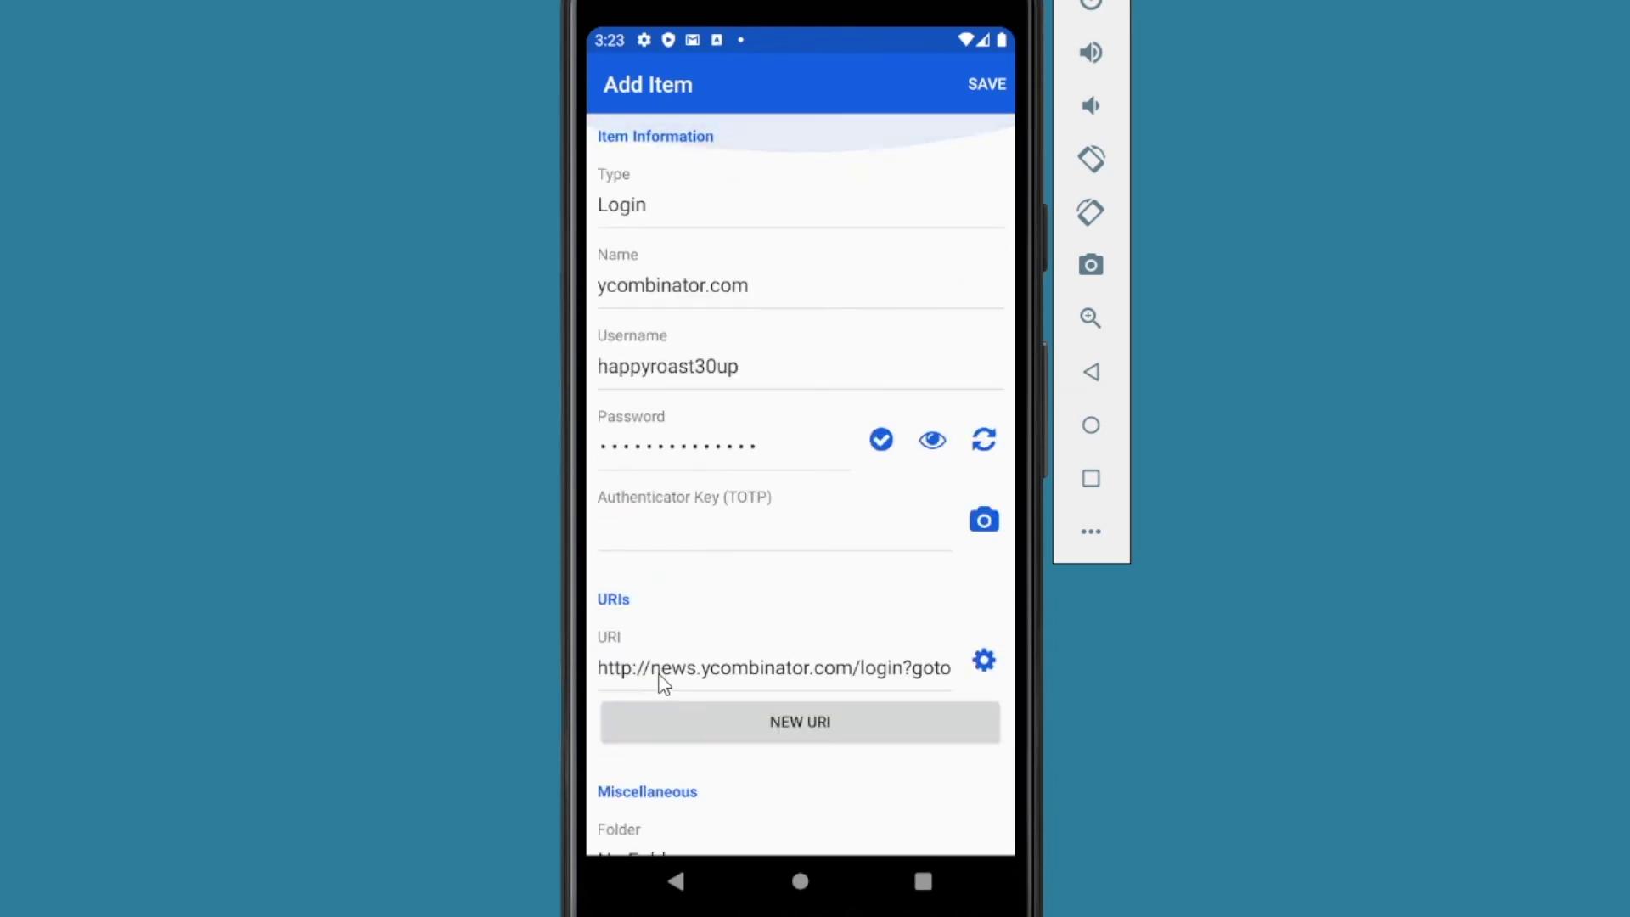
pyautogui.click(977, 86)
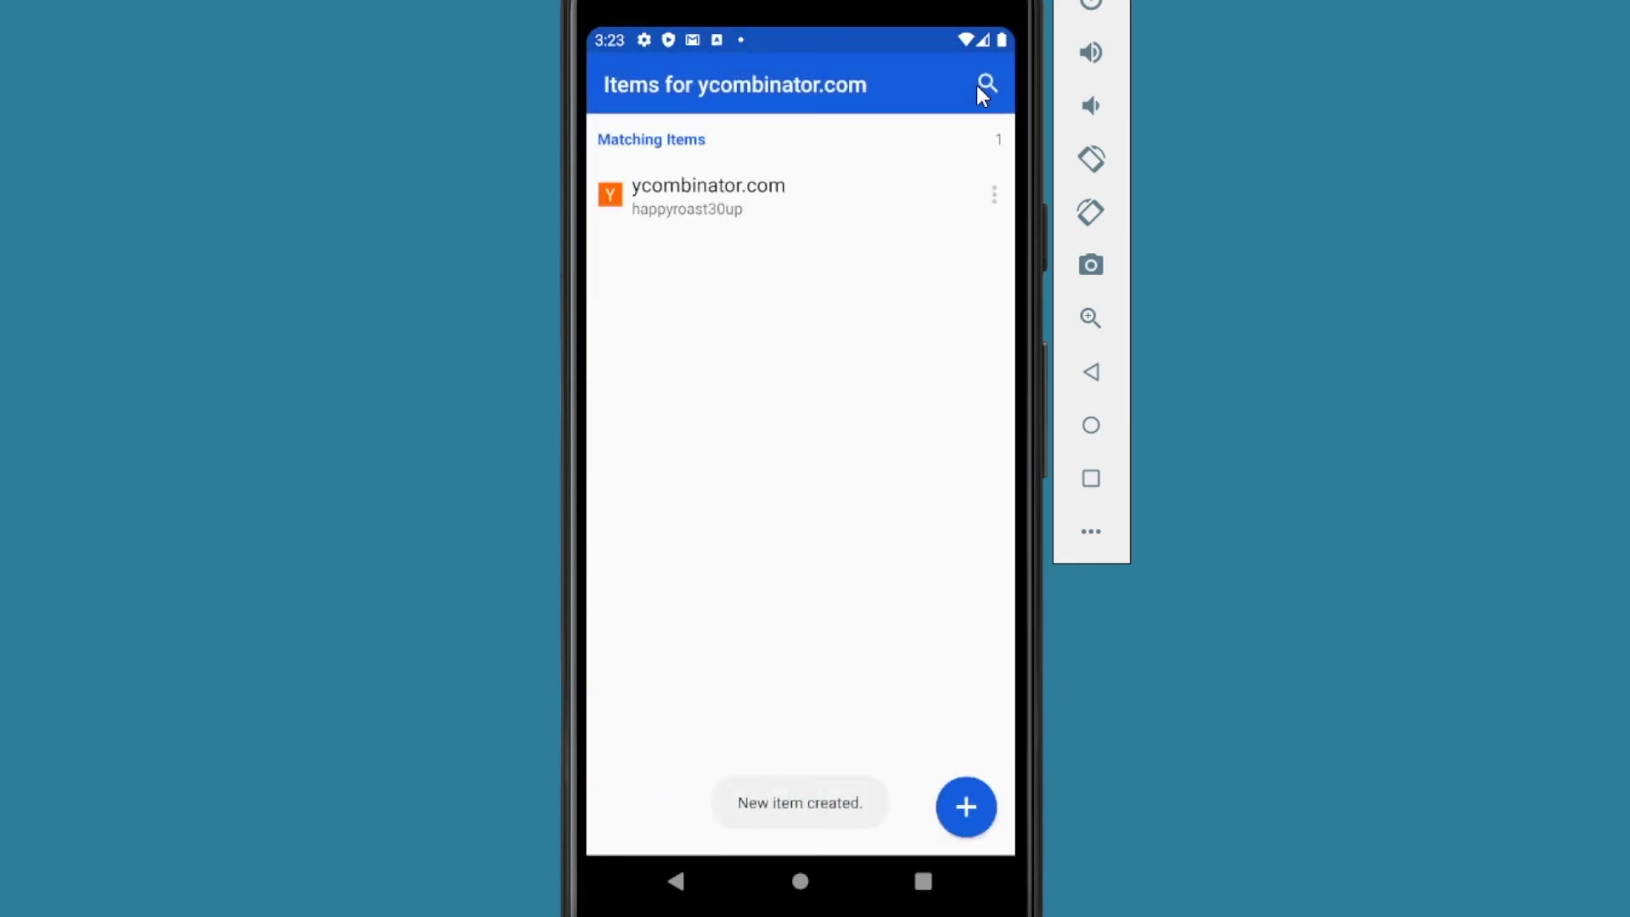
# Step: Autofill the Hacker News sign-up form with the ycombinator.com login, create the account, and dismiss the save-password offer
pyautogui.click(670, 201)
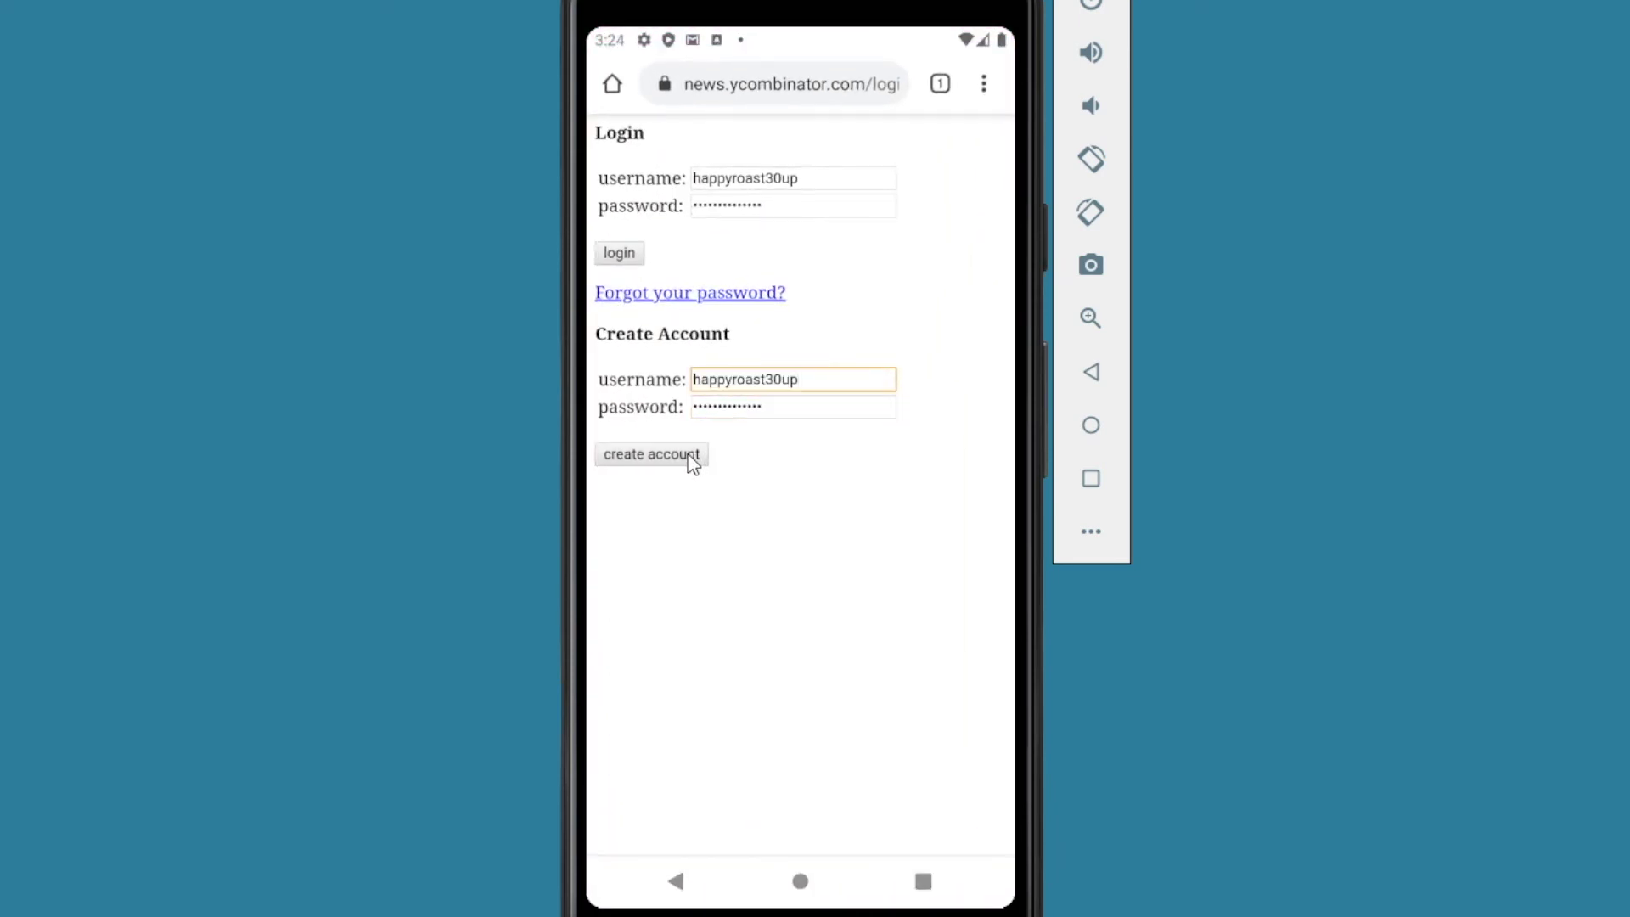
pyautogui.click(690, 457)
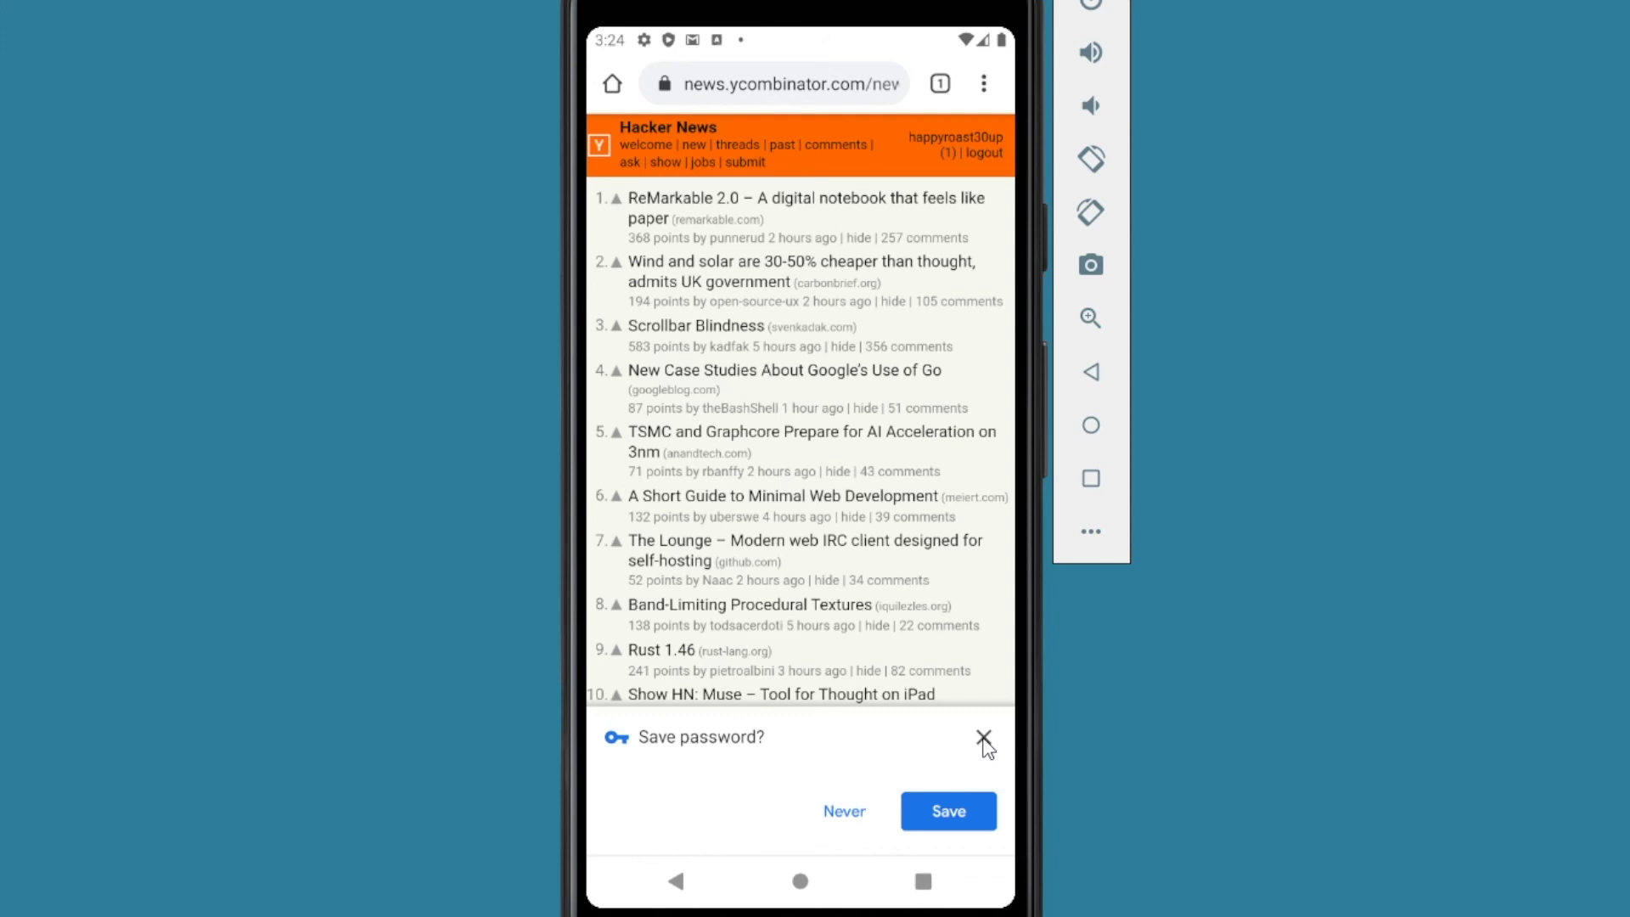
pyautogui.click(983, 739)
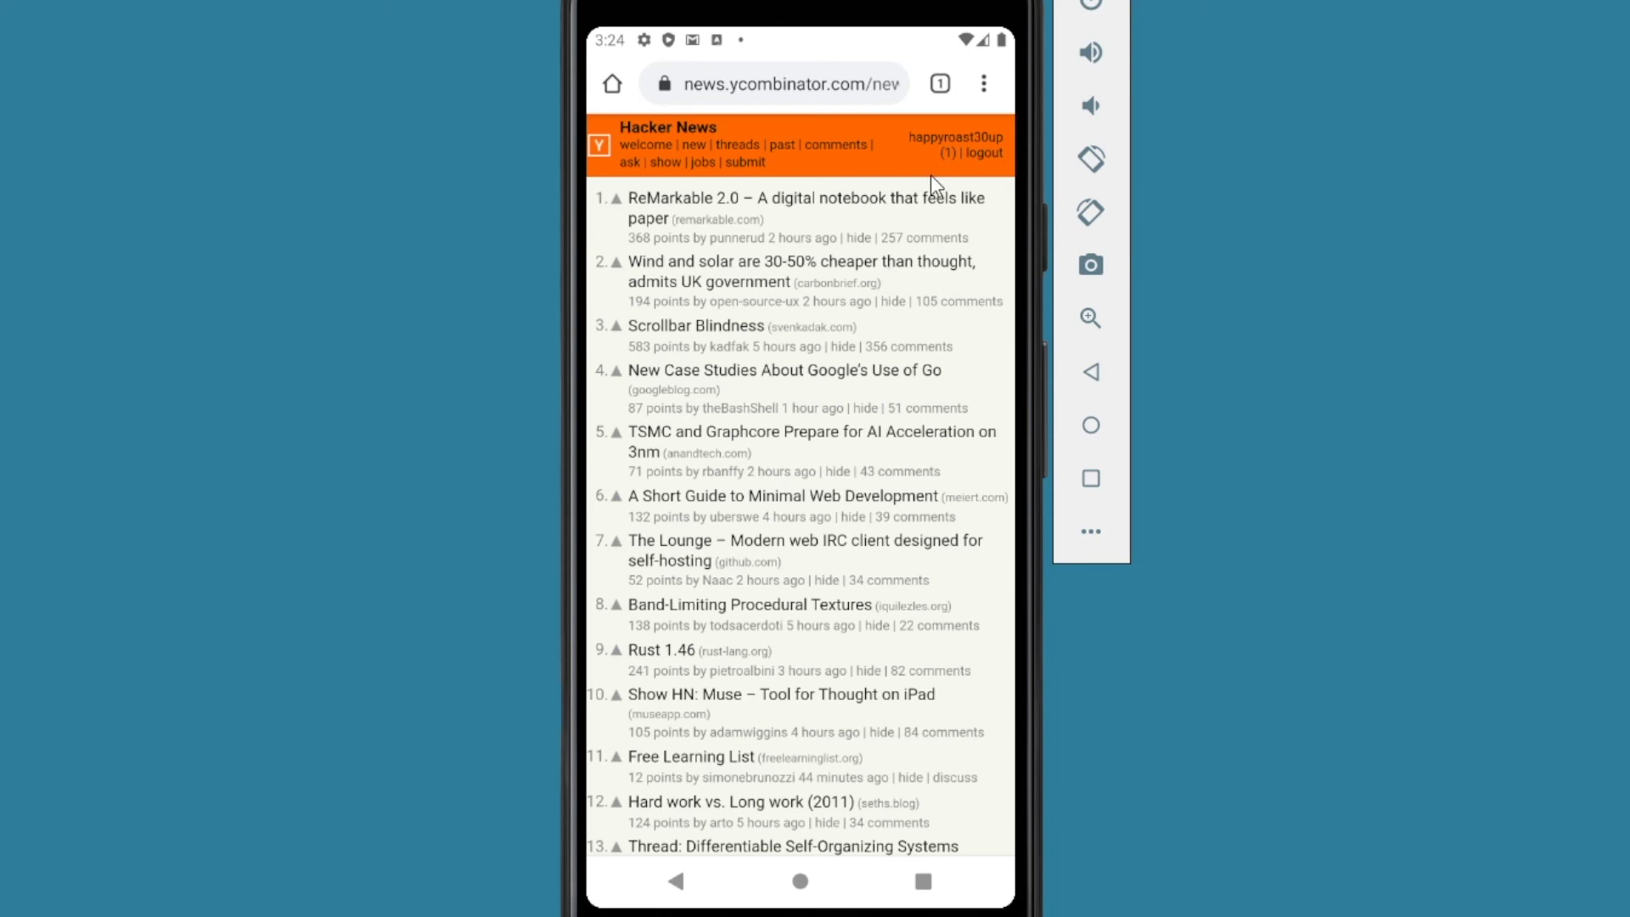
# Step: Log out of Hacker News, log back in with the autofilled ycombinator.com login, and choose Never save
pyautogui.click(980, 153)
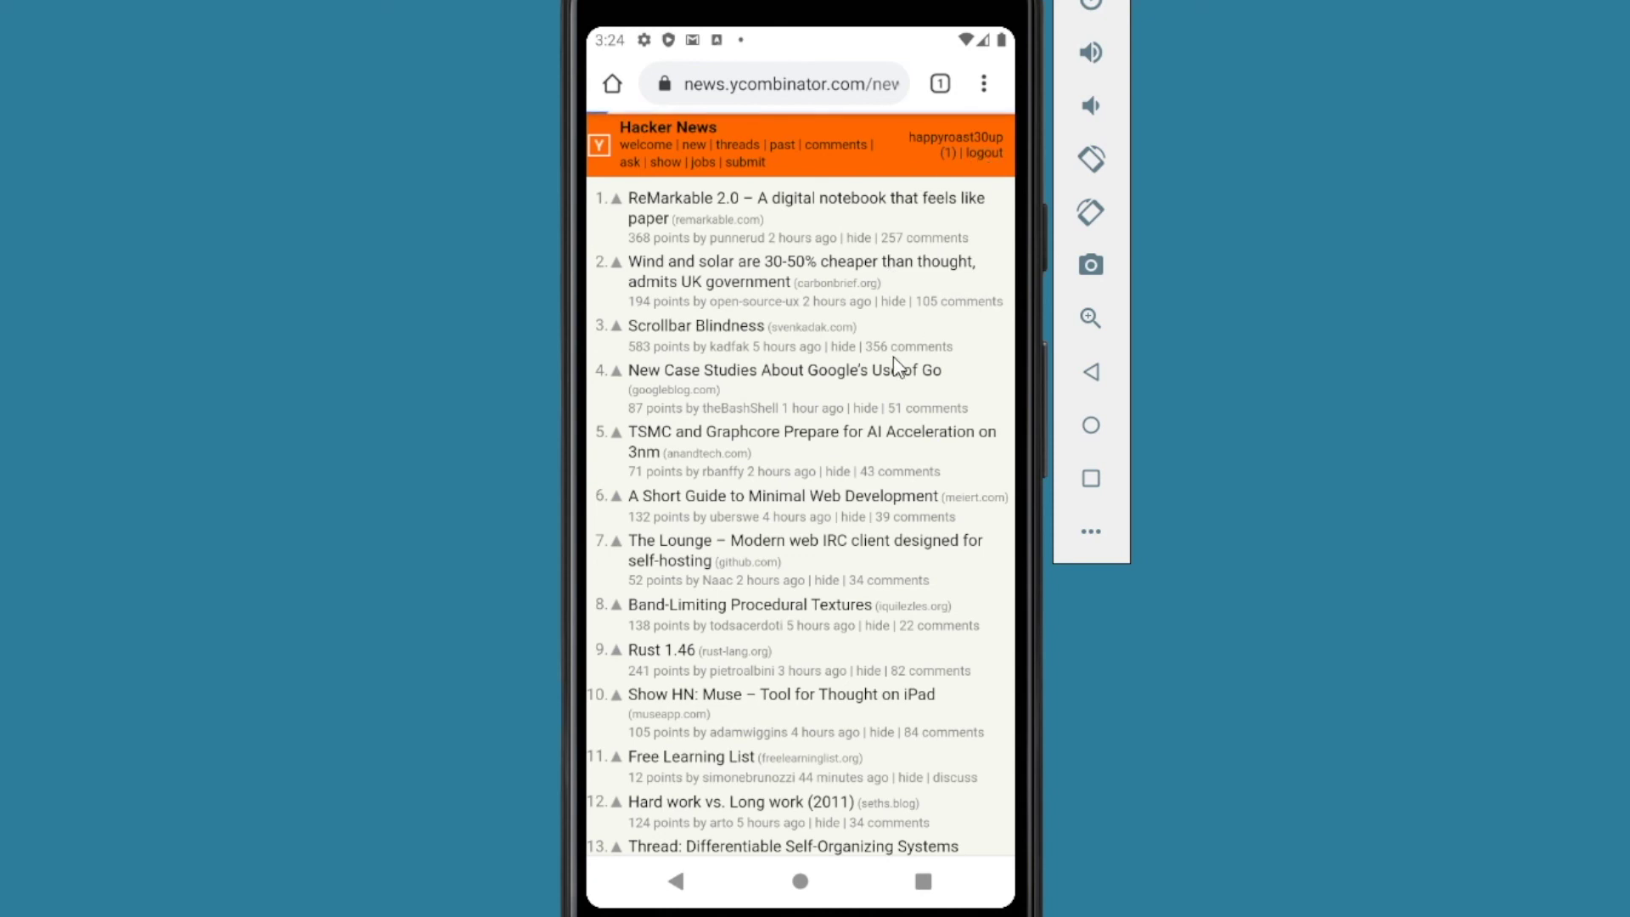
pyautogui.click(985, 136)
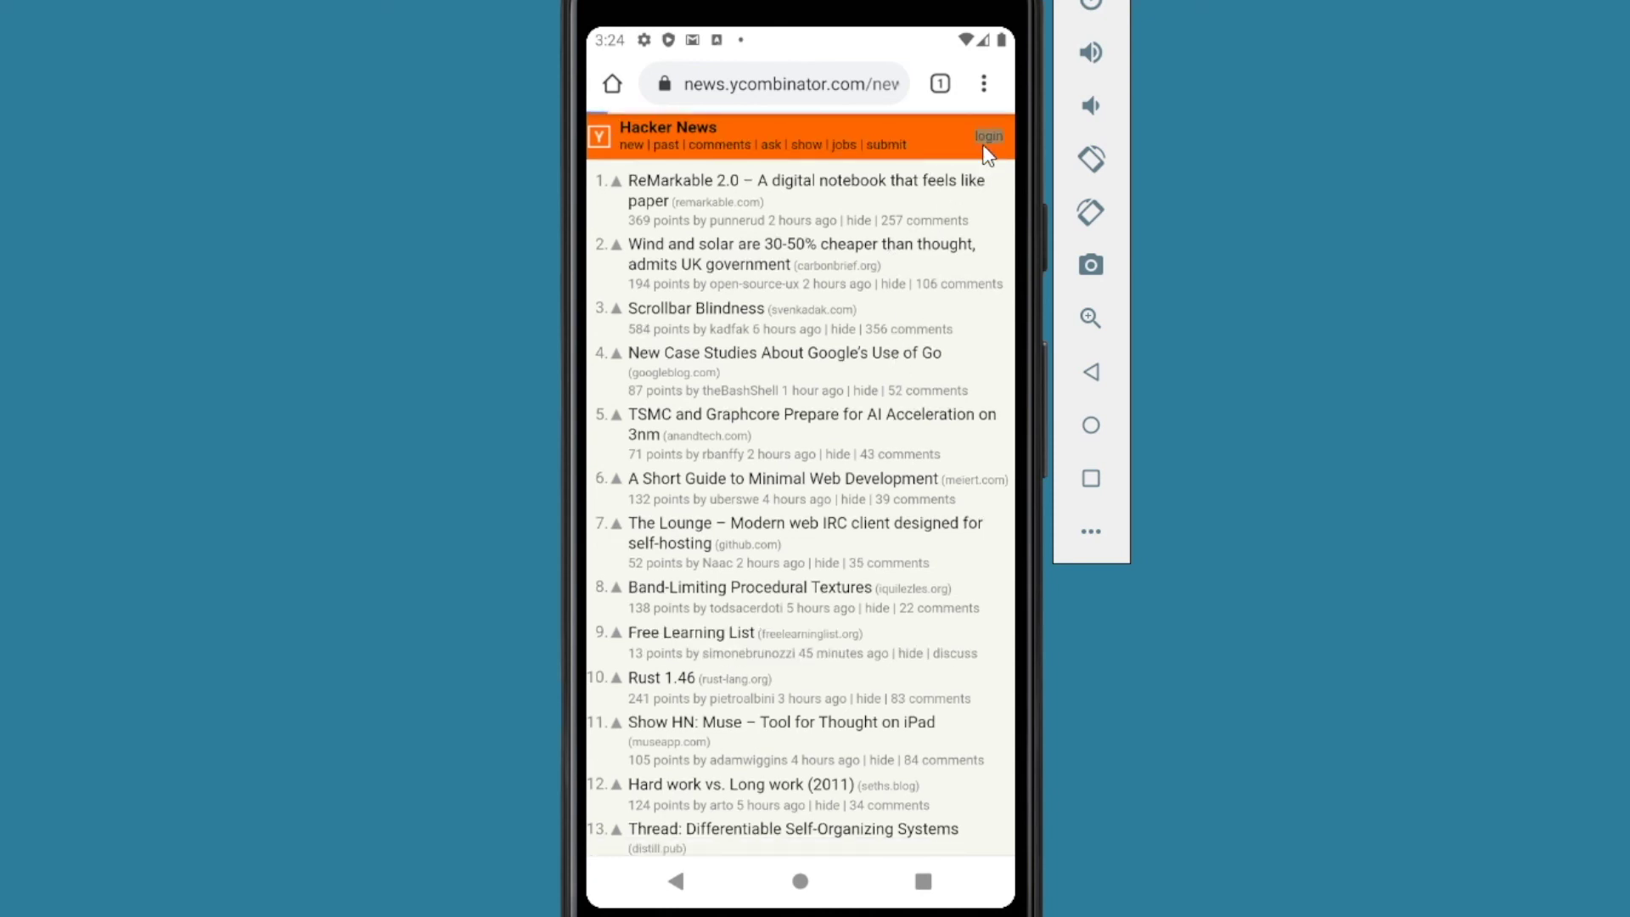
pyautogui.click(769, 219)
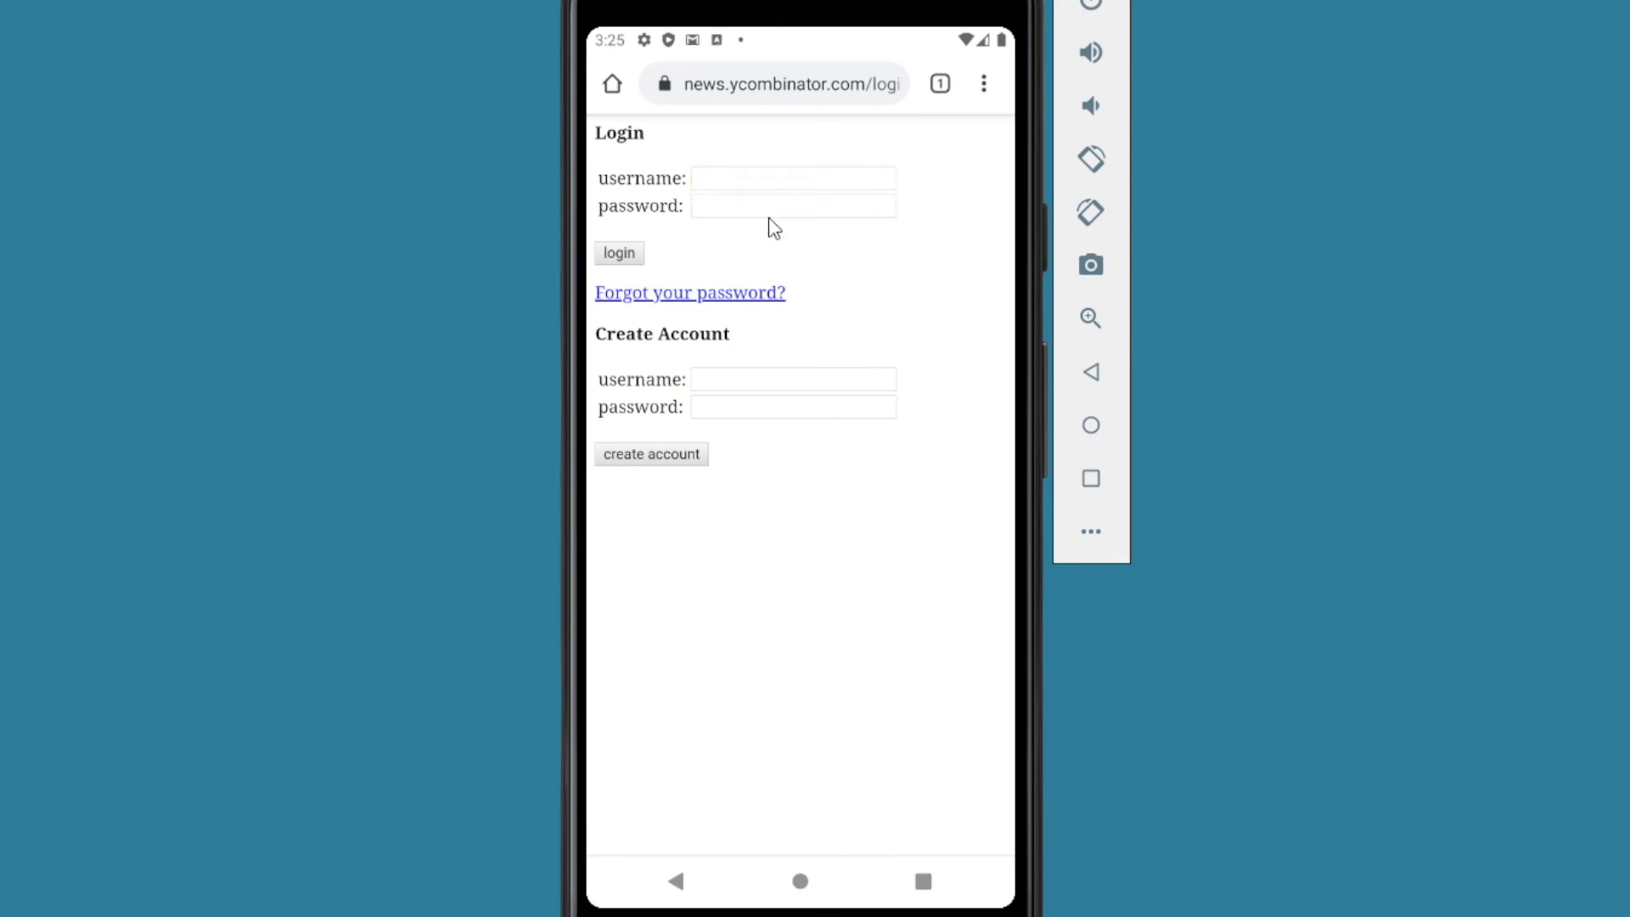
pyautogui.click(720, 203)
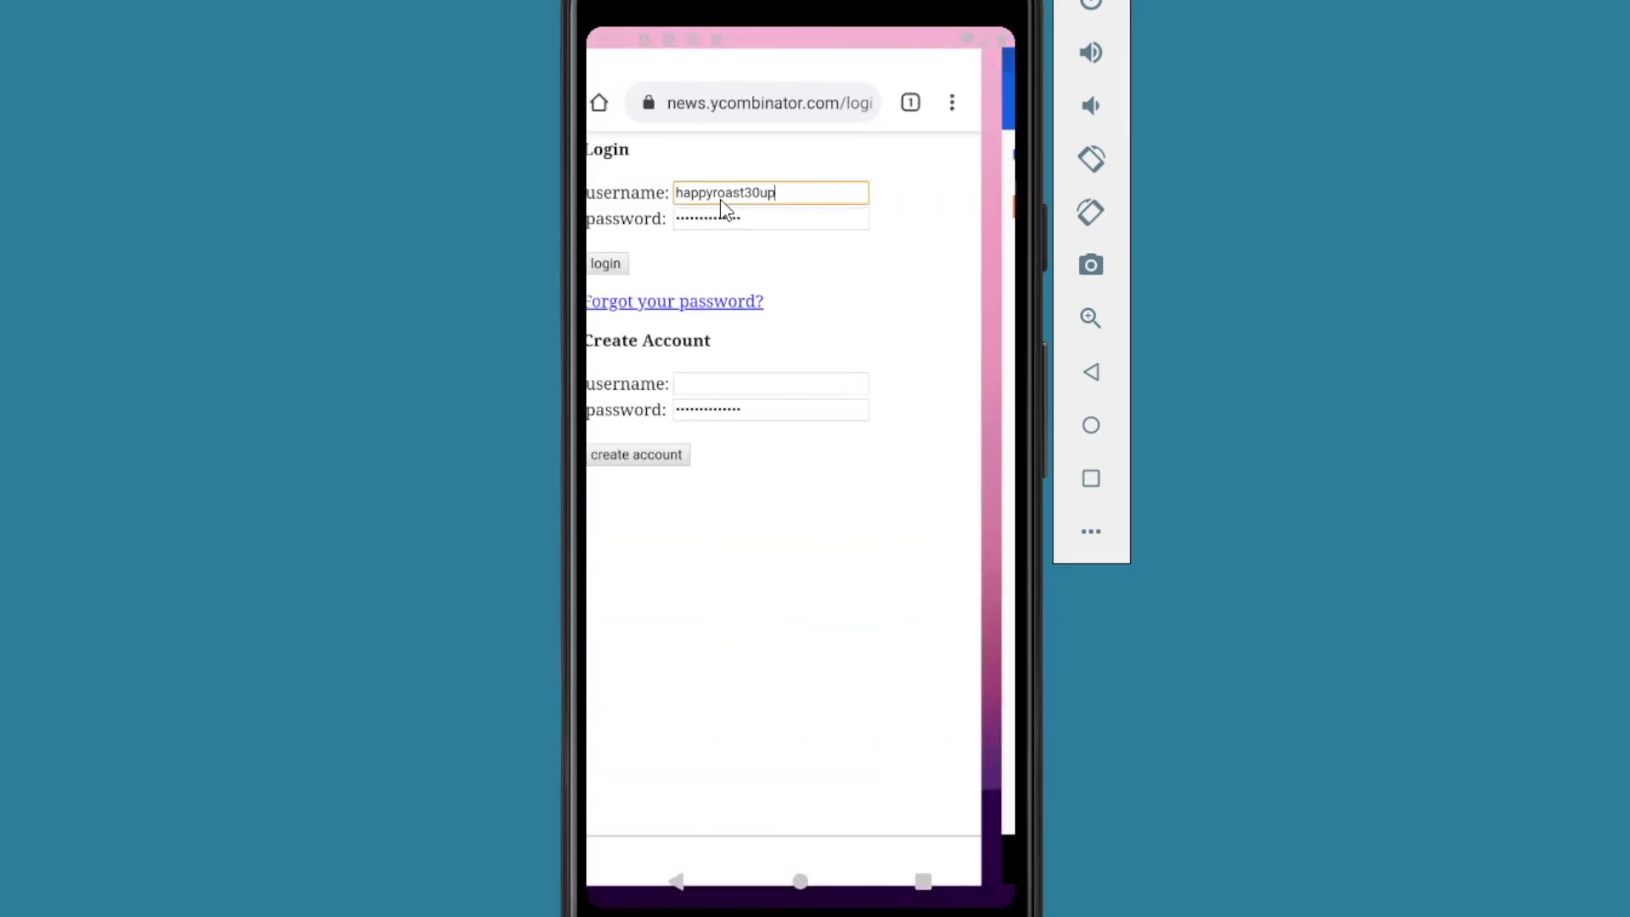
pyautogui.click(630, 257)
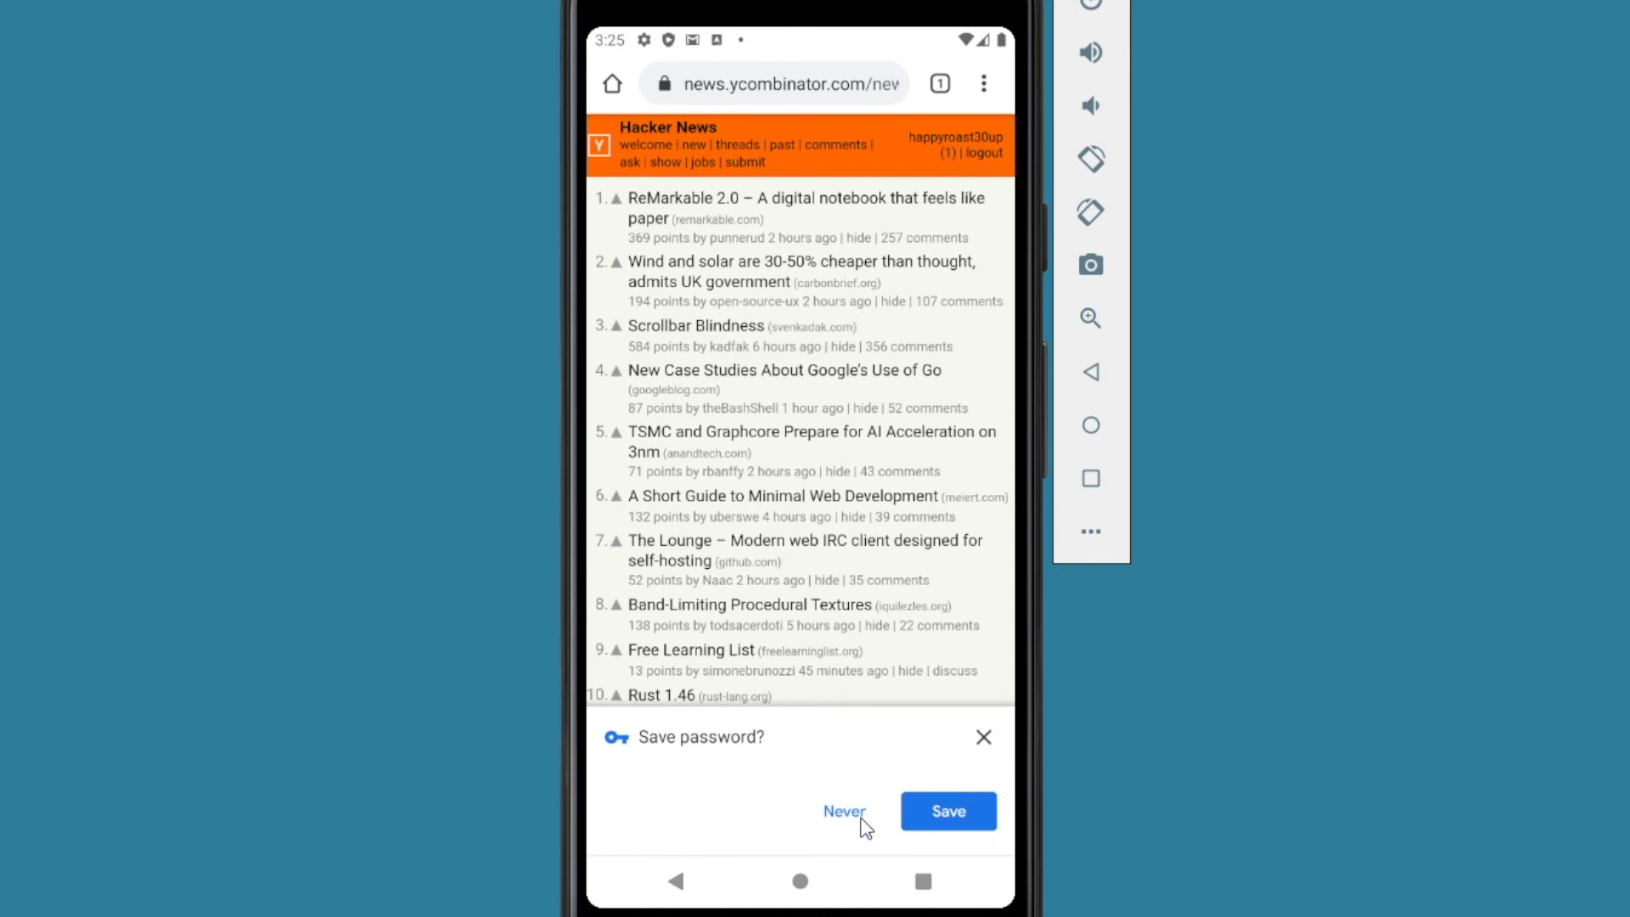
pyautogui.click(853, 812)
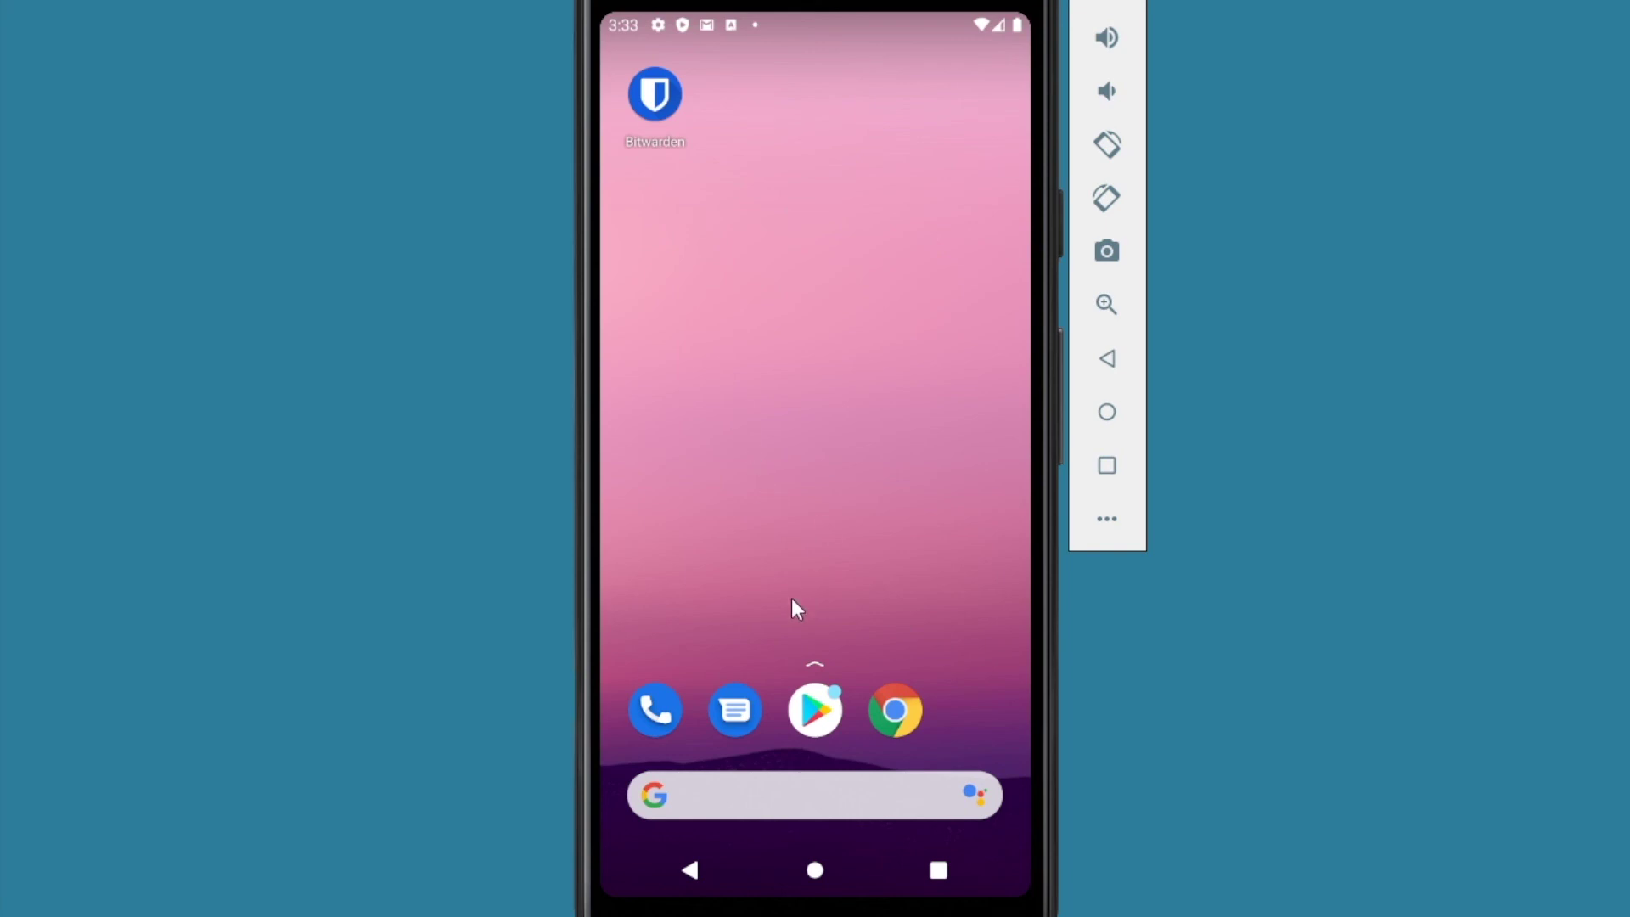
# Step: Launch Chrome from the dock and open its Settings from the three-dot menu
pyautogui.click(896, 715)
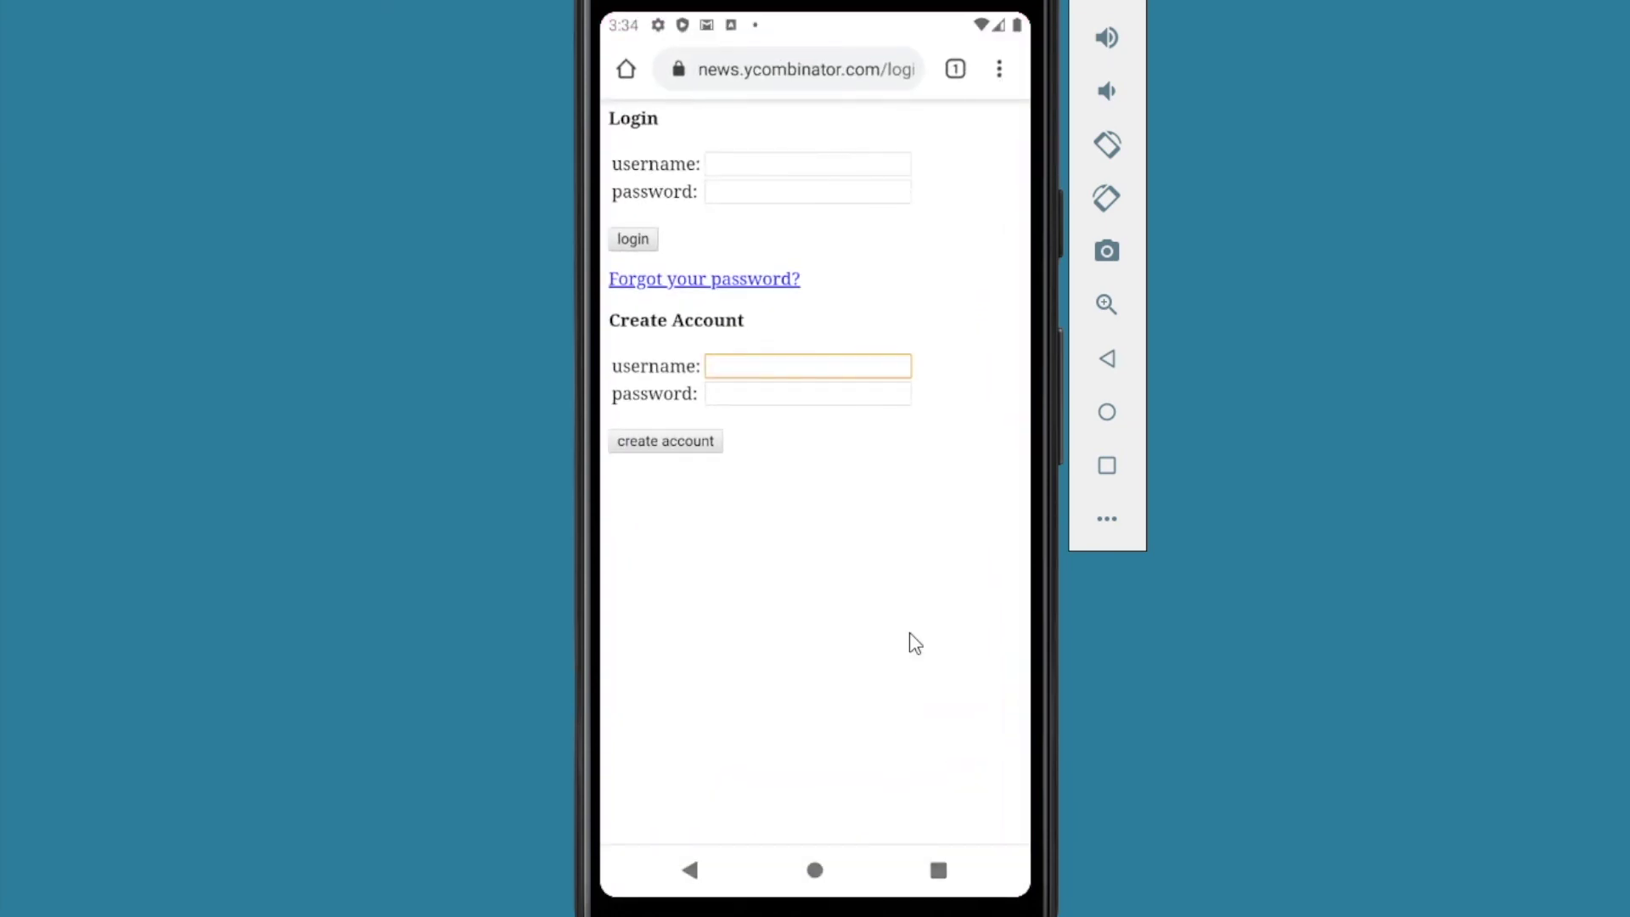
pyautogui.click(999, 69)
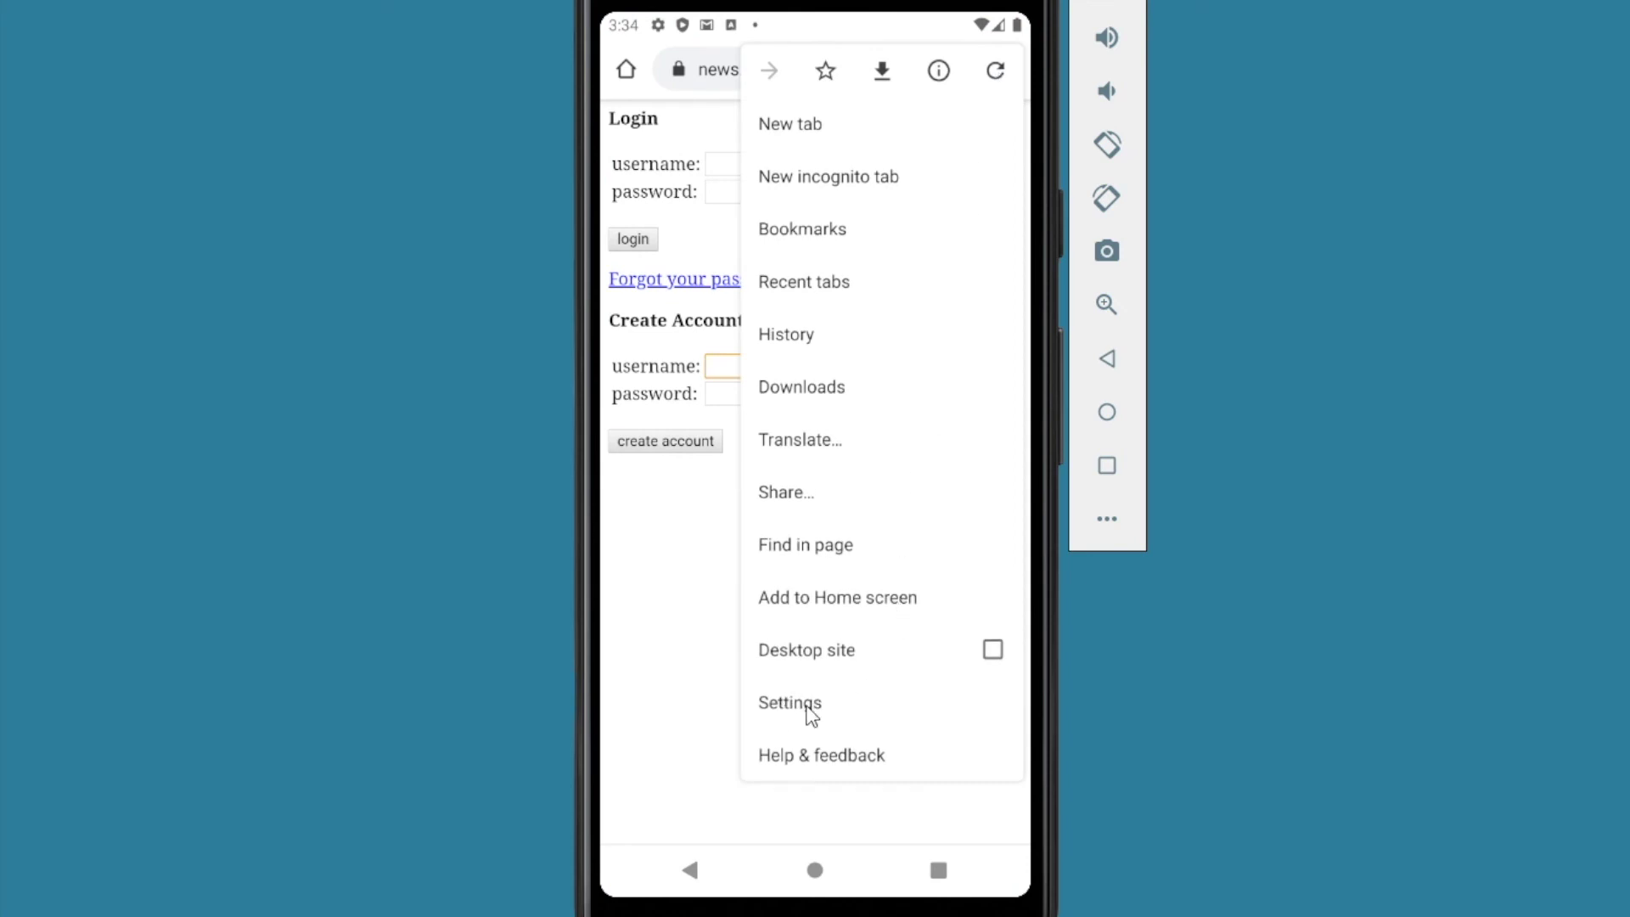
pyautogui.click(808, 709)
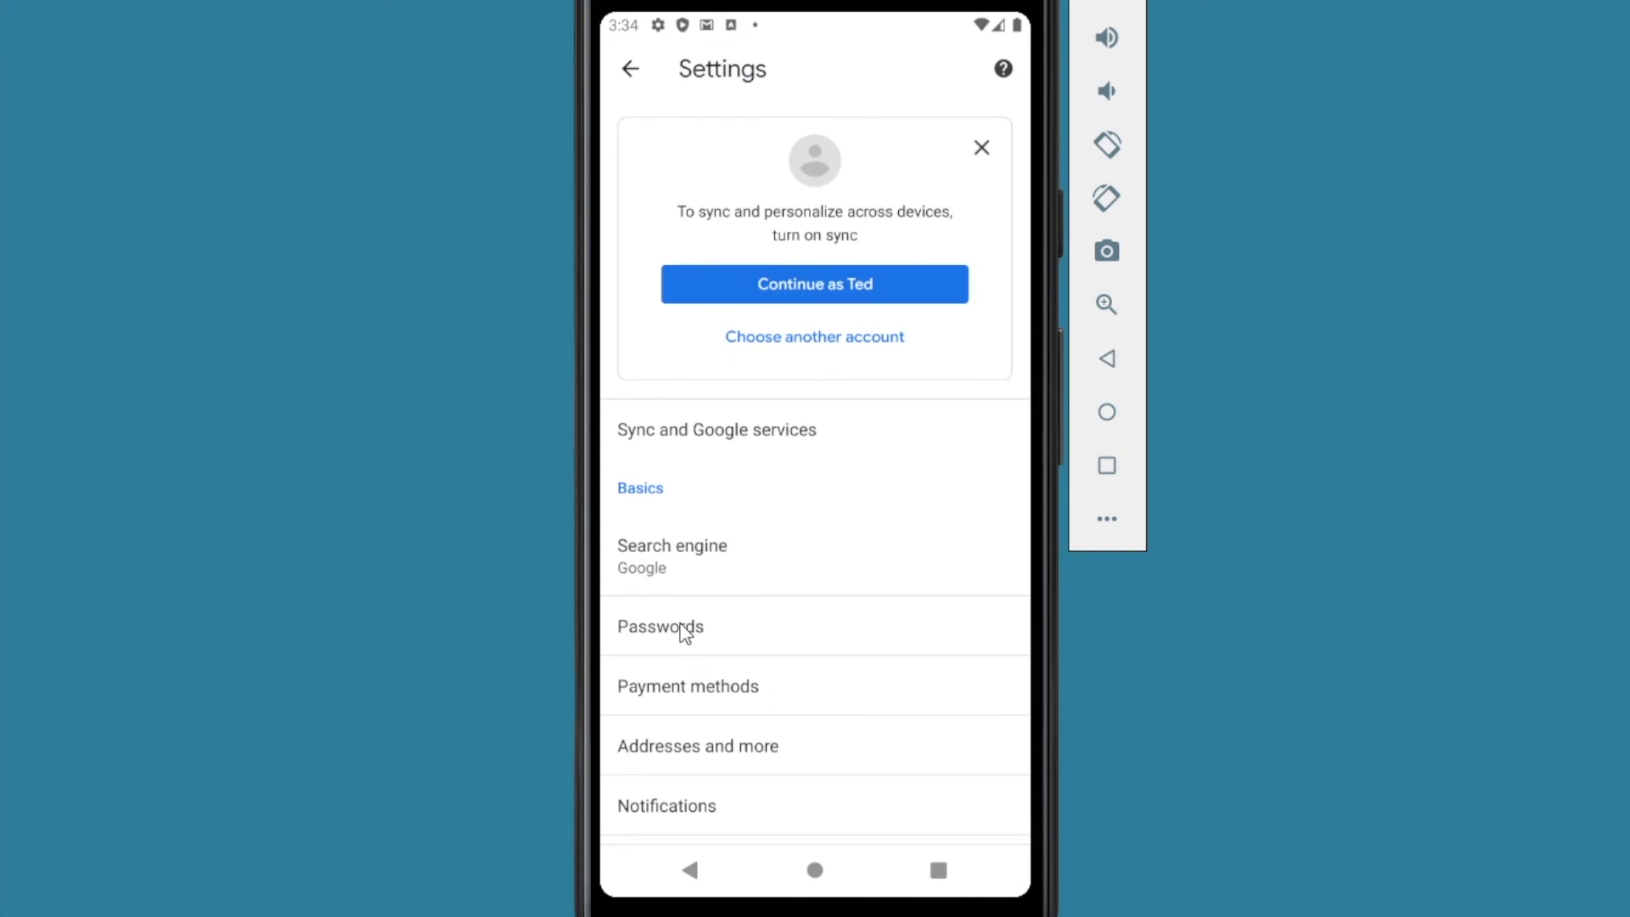
# Step: Switch Chrome's Save passwords off and uncheck Auto Sign-in
pyautogui.click(684, 633)
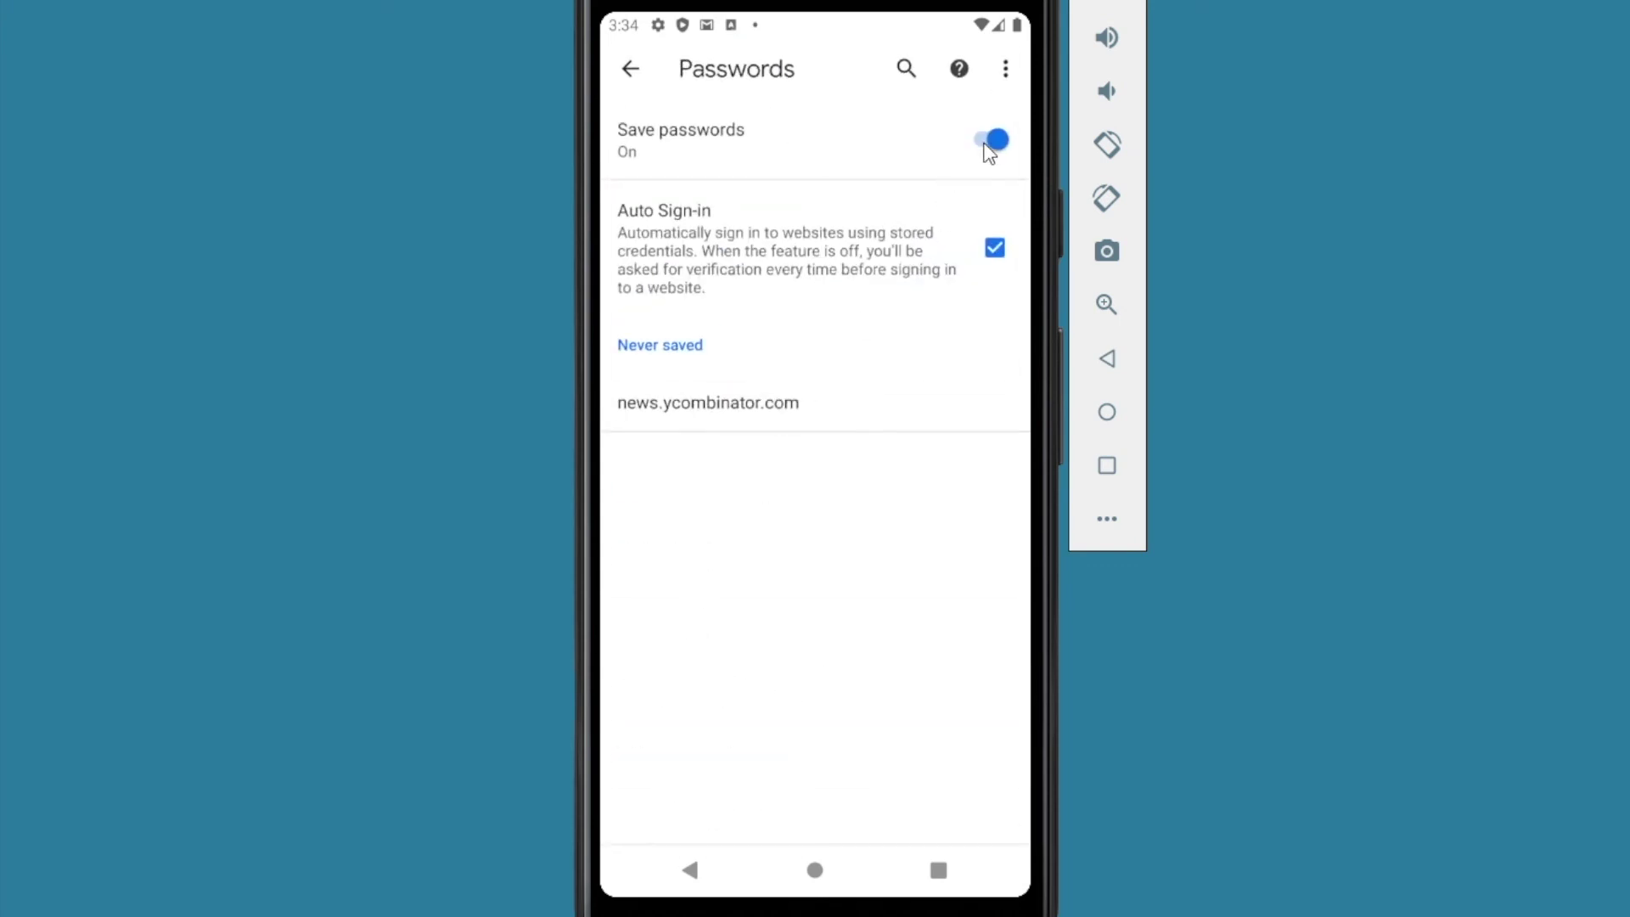
pyautogui.click(990, 146)
pyautogui.click(995, 249)
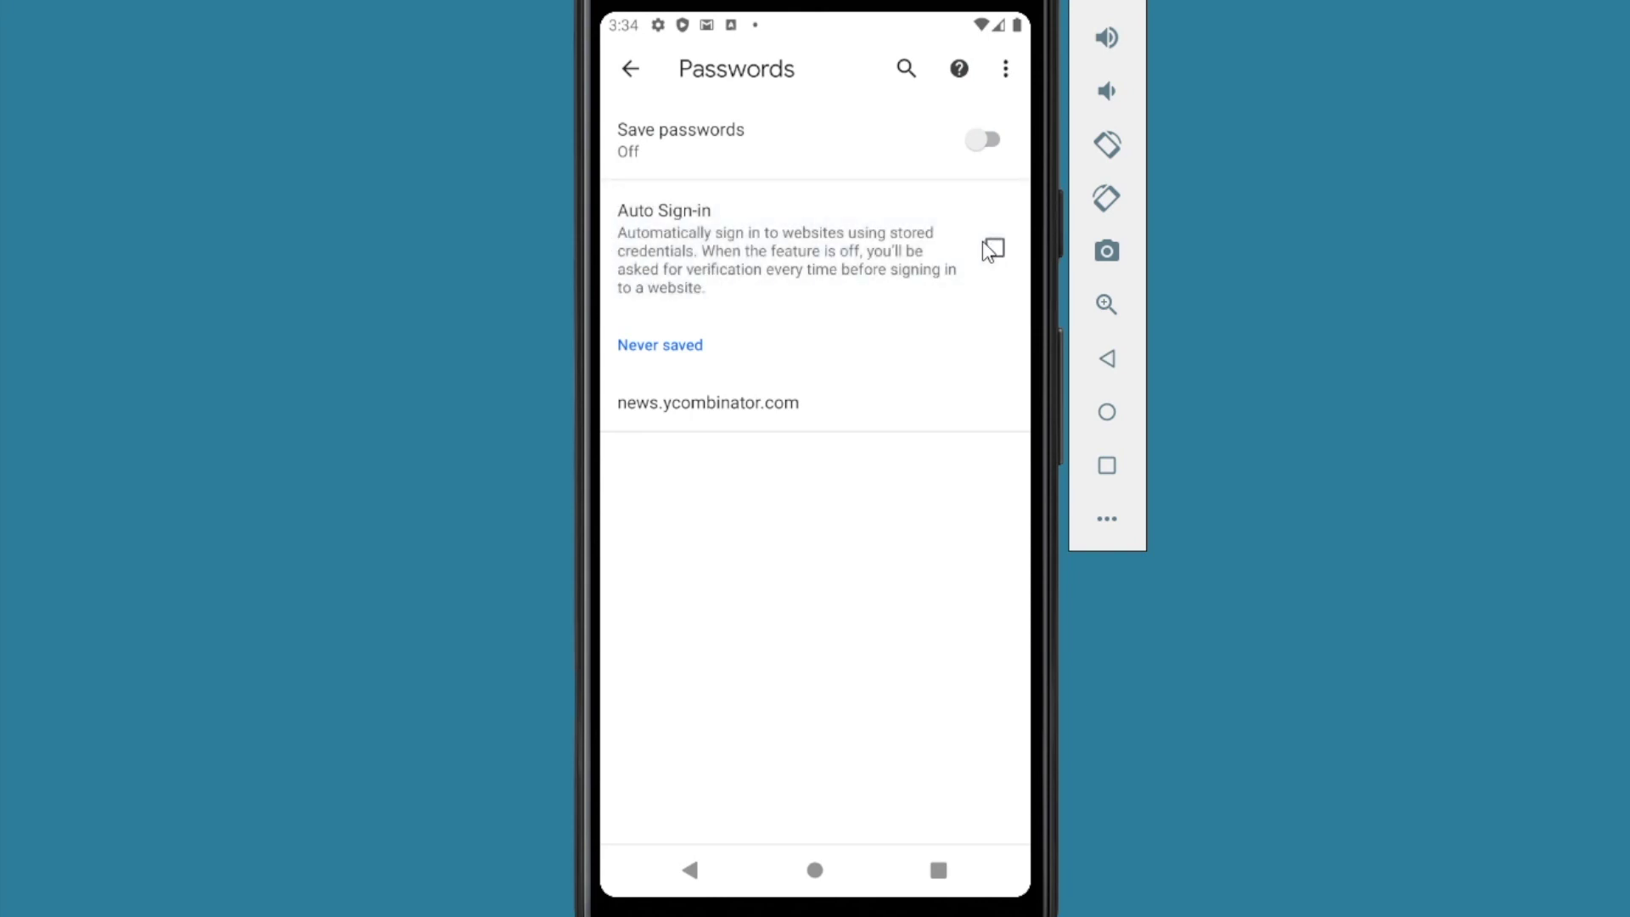
pyautogui.click(631, 68)
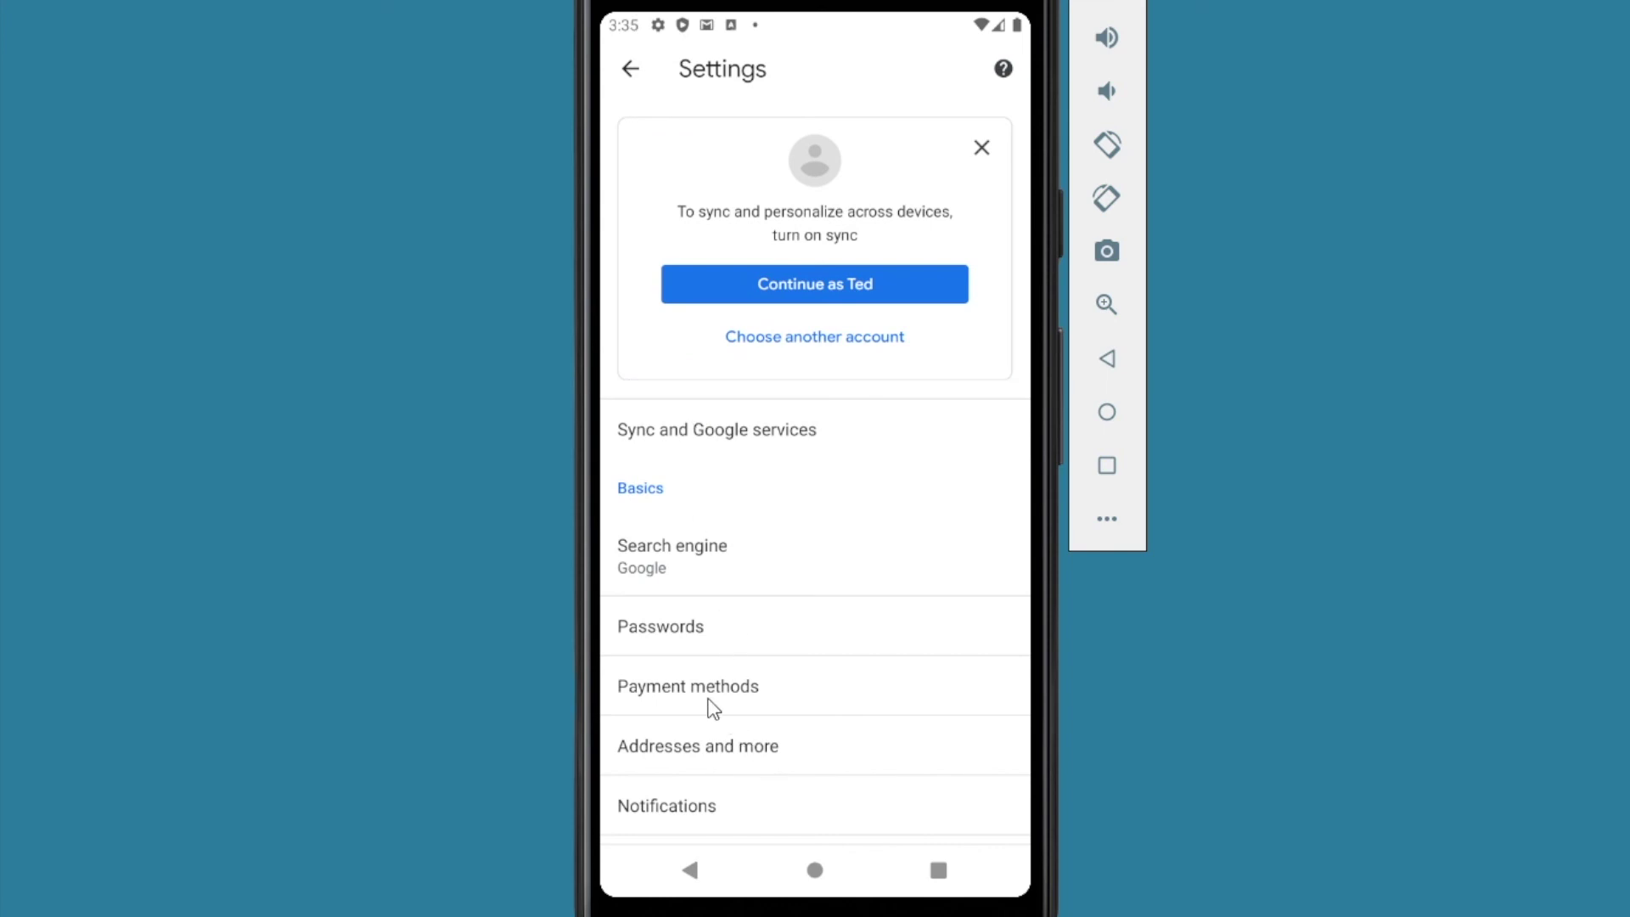
# Step: Turn off Chrome's saving and filling of payment methods
pyautogui.click(703, 692)
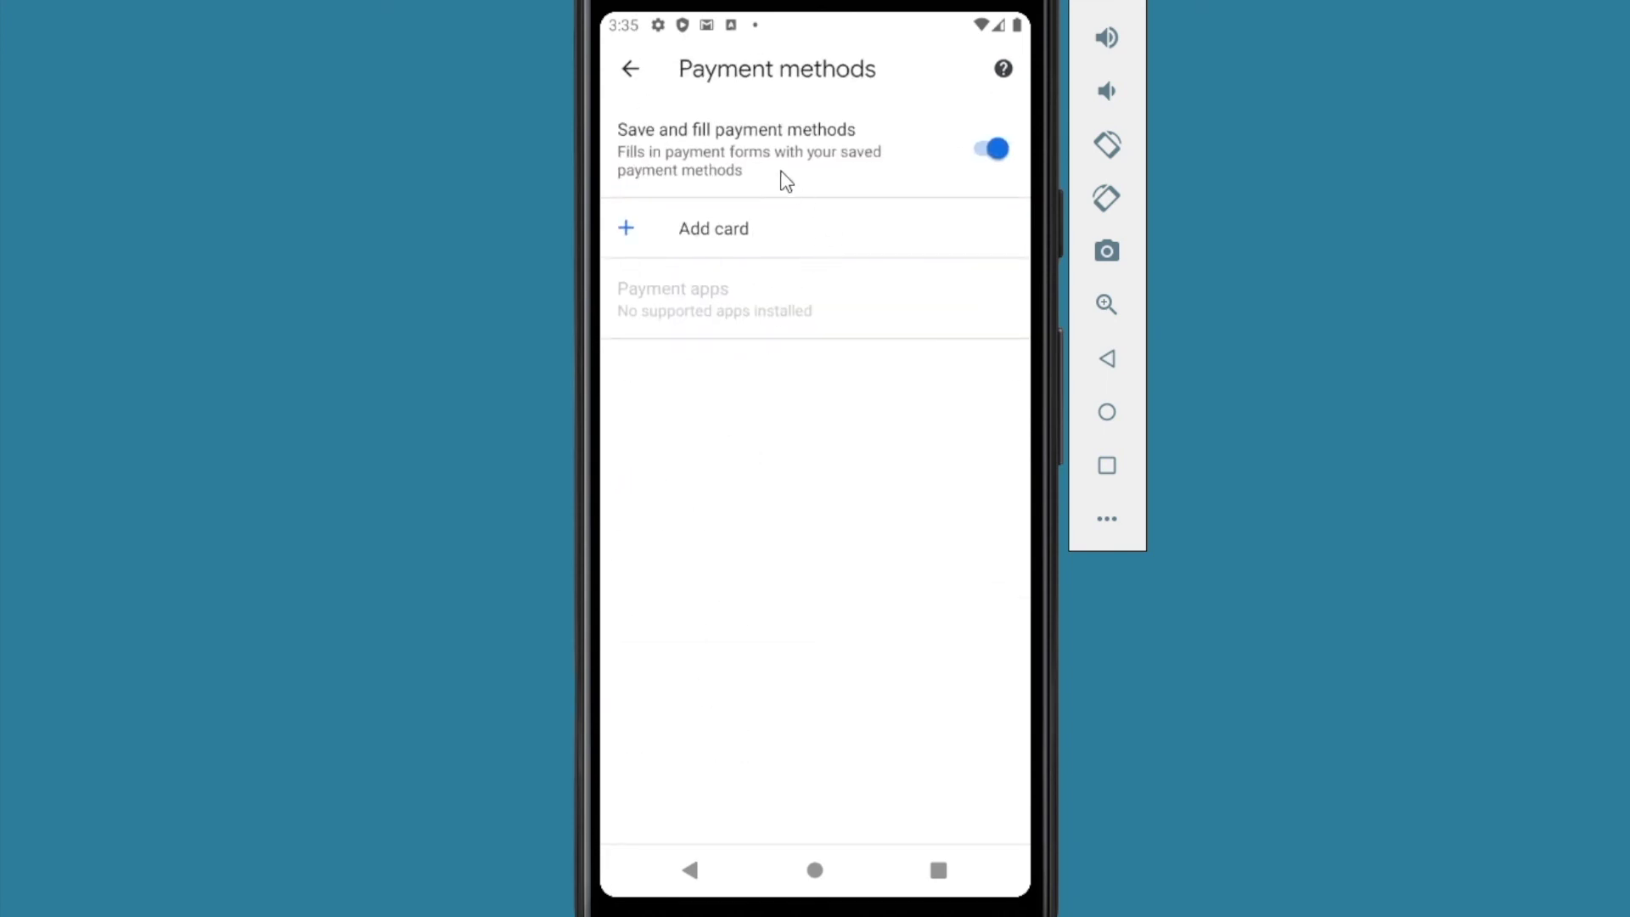
pyautogui.click(992, 153)
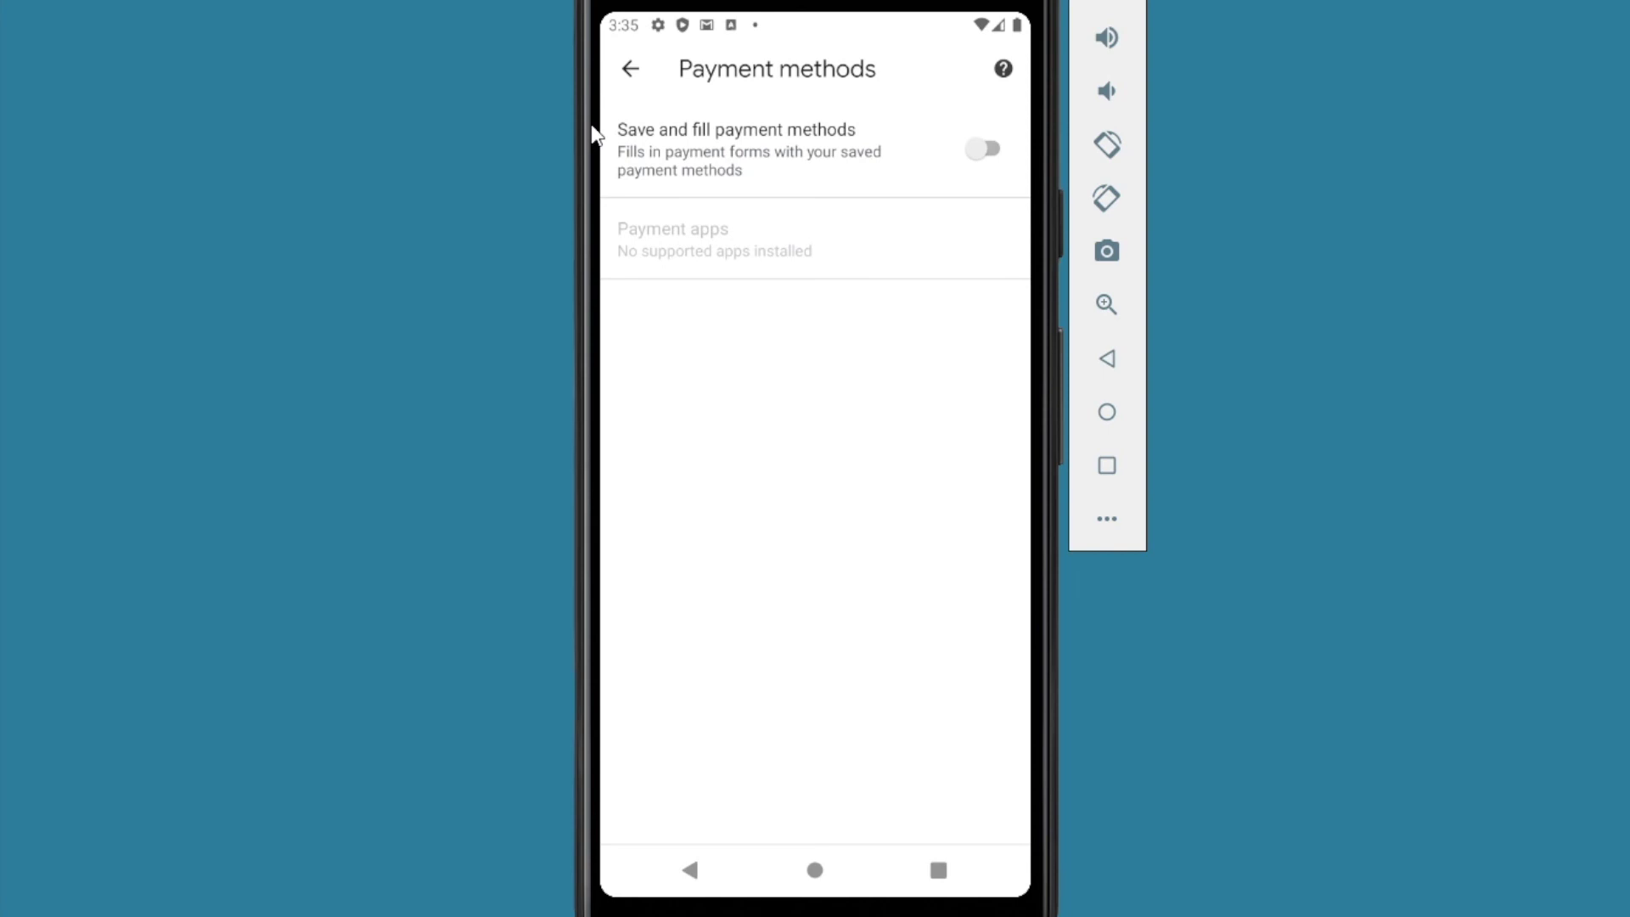
pyautogui.click(630, 71)
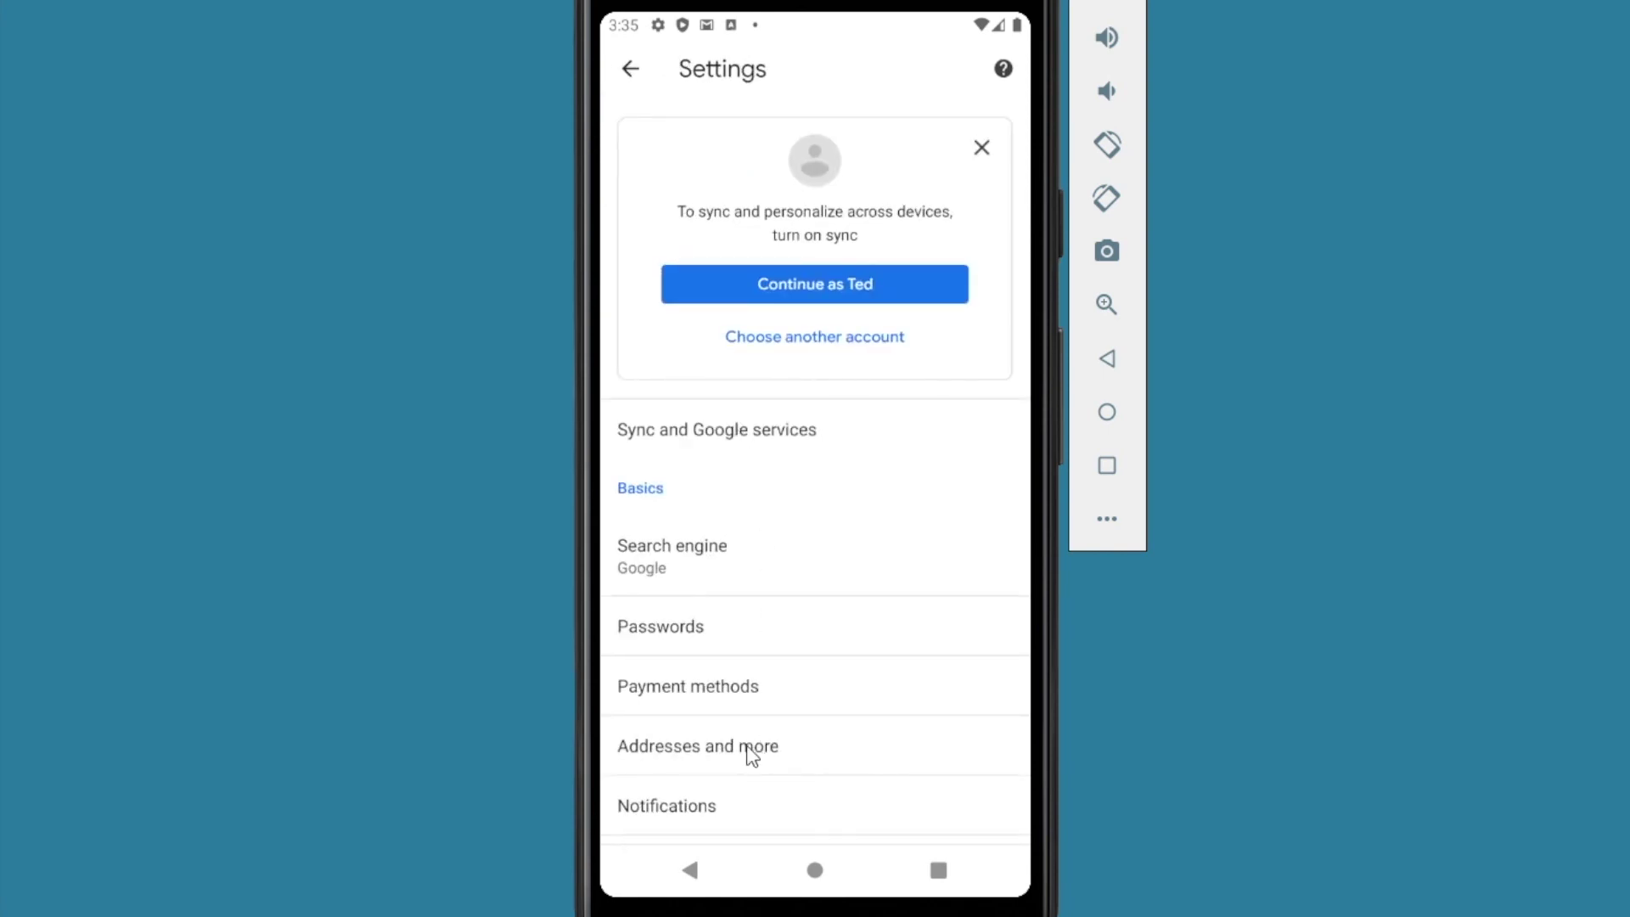
# Step: Turn off Chrome's Save and fill addresses option
pyautogui.click(713, 758)
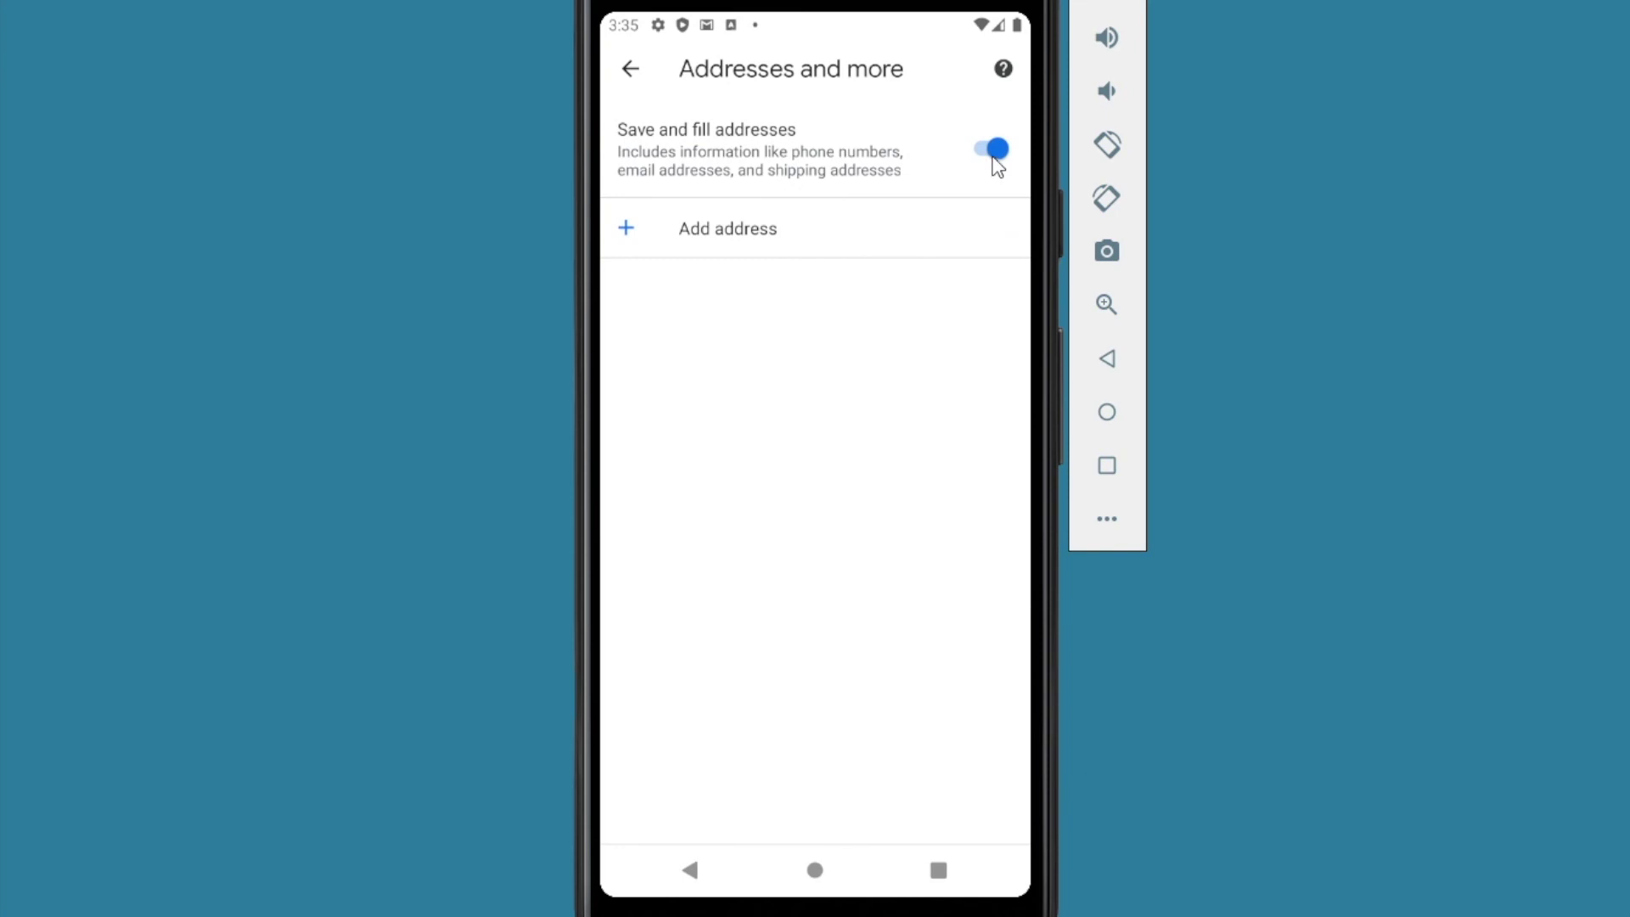
pyautogui.click(994, 153)
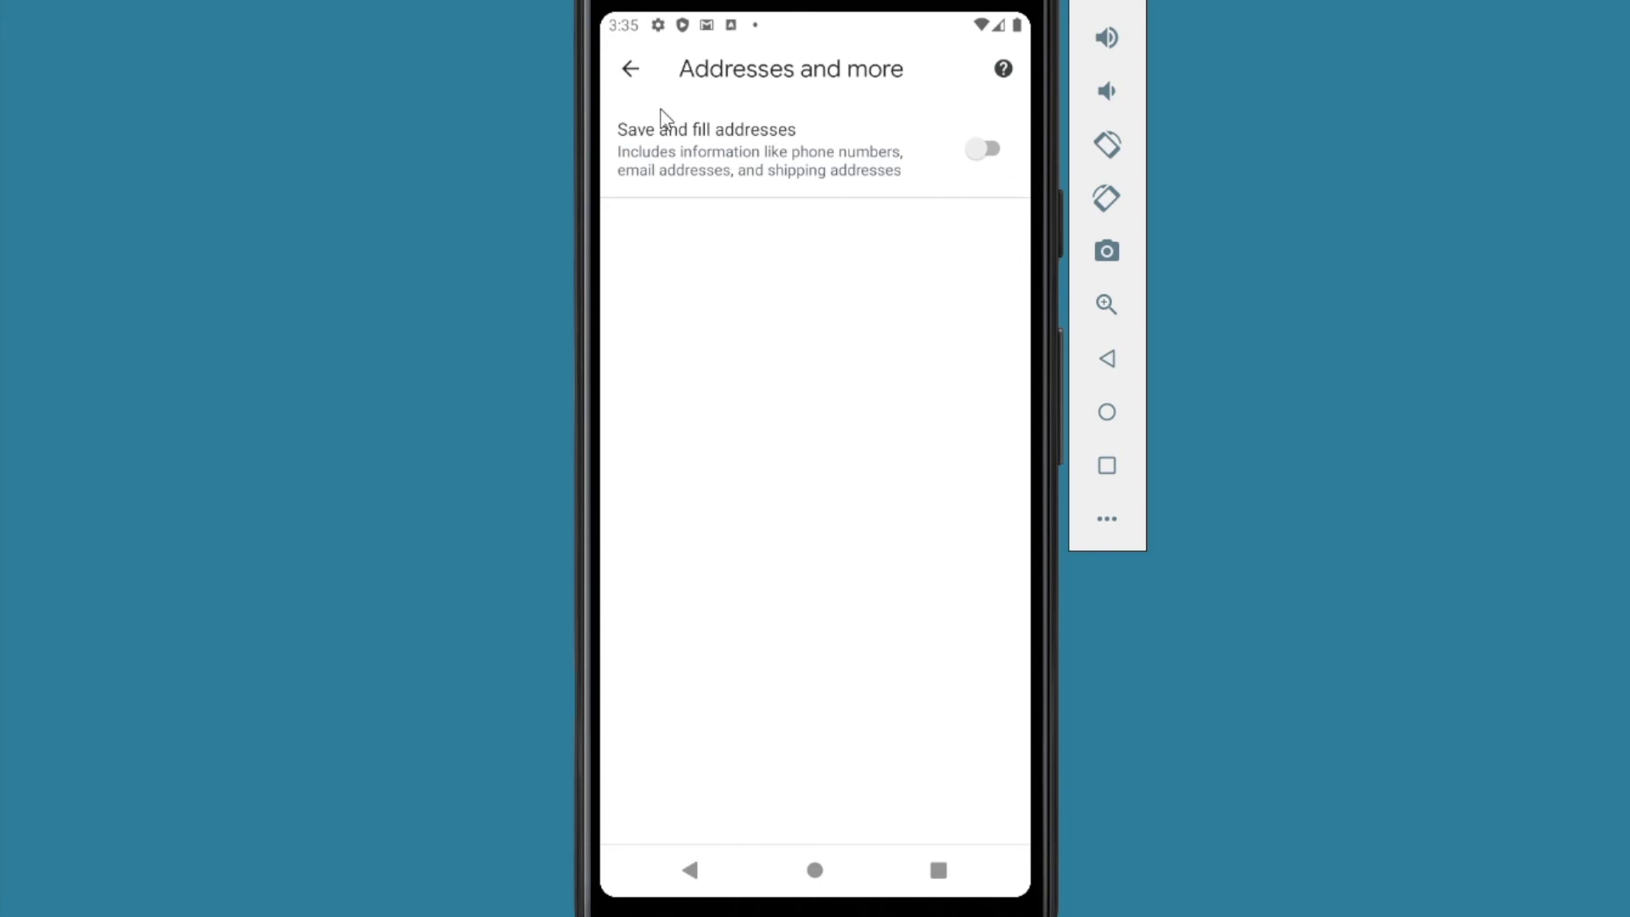
pyautogui.click(630, 69)
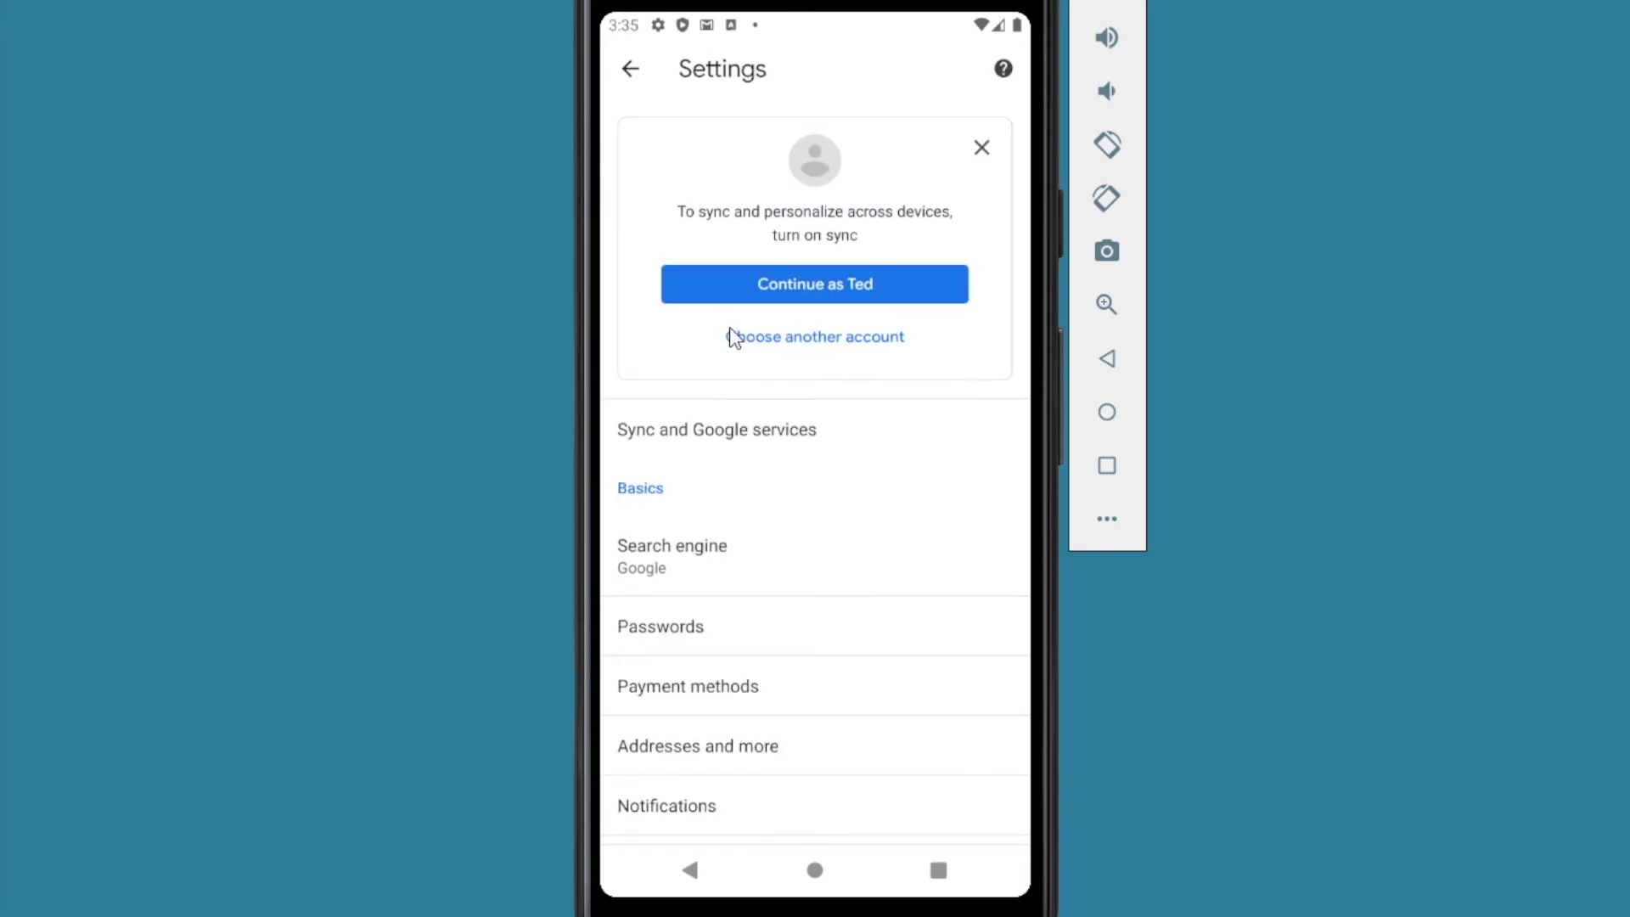